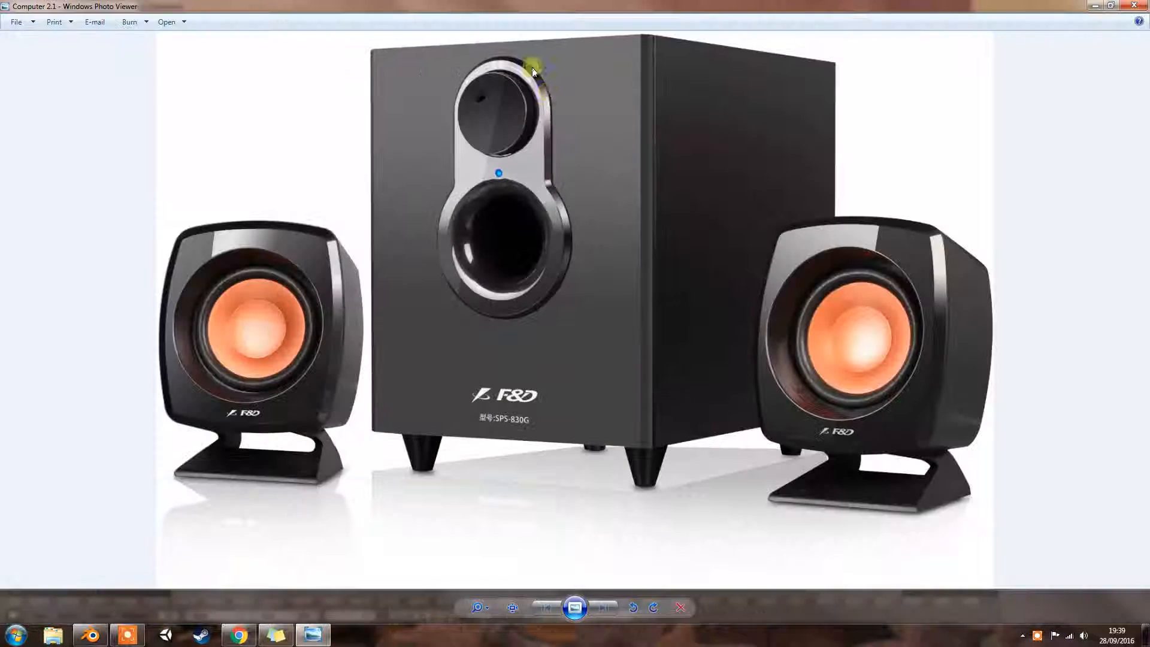
Set the reference photo aside, look over the subwoofer's layer, and return to the small speaker's layer
{"action": "left_click_drag", "start_coordinate": [1036, 9], "coordinate": [0, 108]}
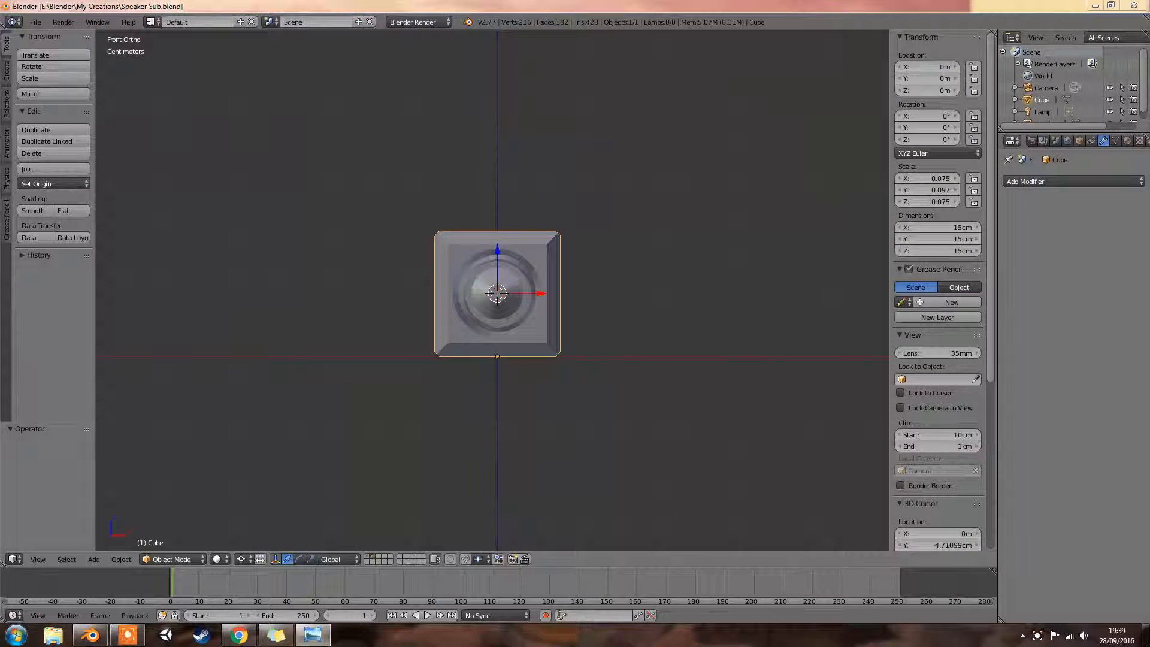
{"action": "left_click", "coordinate": [376, 556]}
{"action": "middle_click_drag", "start_coordinate": [630, 324], "coordinate": [640, 345]}
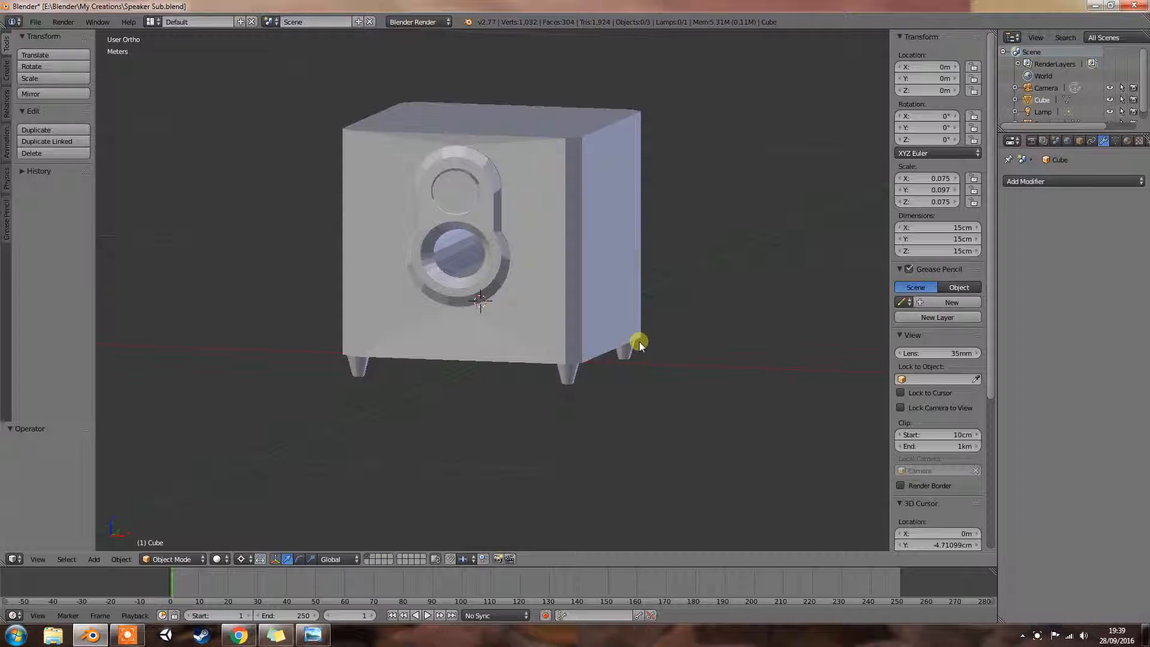
{"action": "left_click", "coordinate": [372, 556]}
{"action": "middle_click_drag", "start_coordinate": [501, 372], "coordinate": [526, 364]}
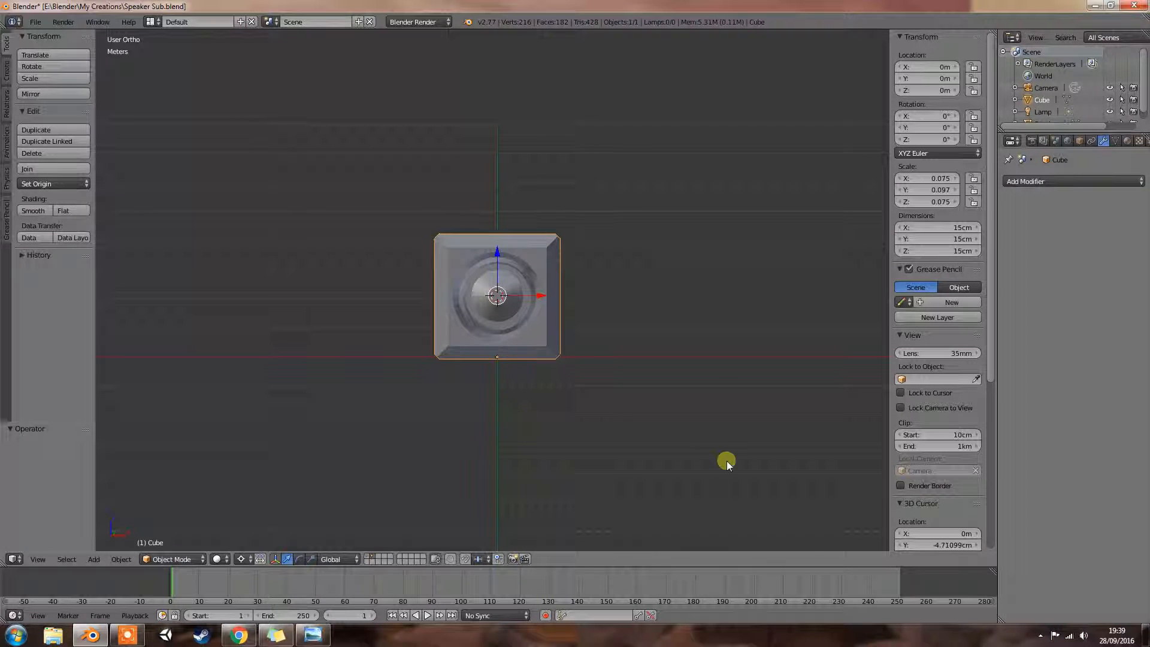
Start the Screencast Keys display and hide the viewport properties
{"action": "key", "text": "n"}
{"action": "key", "text": "n"}
{"action": "scroll", "coordinate": [939, 461], "scroll_direction": "down", "scroll_amount": 10}
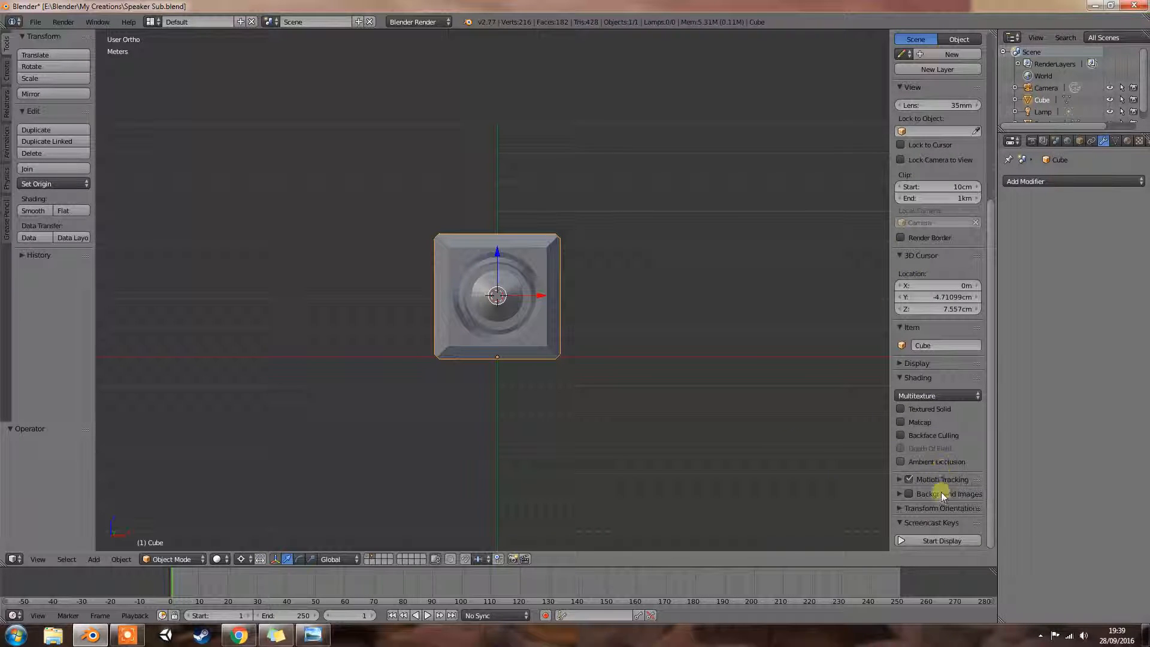
{"action": "left_click", "coordinate": [938, 540]}
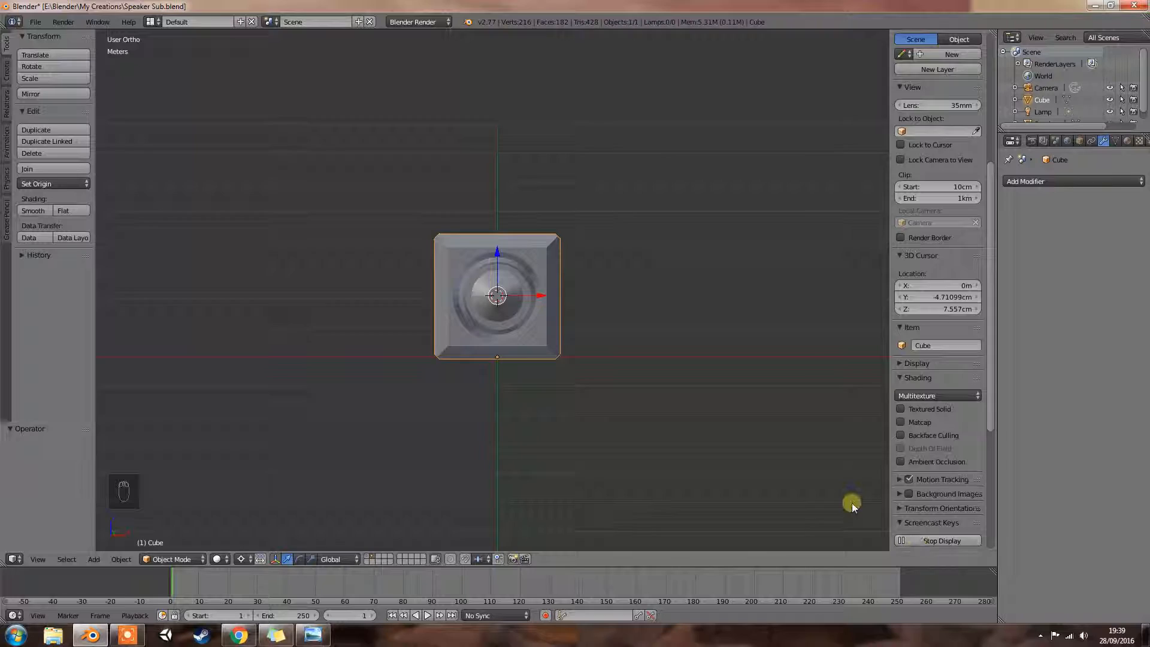
{"action": "key", "text": "n"}
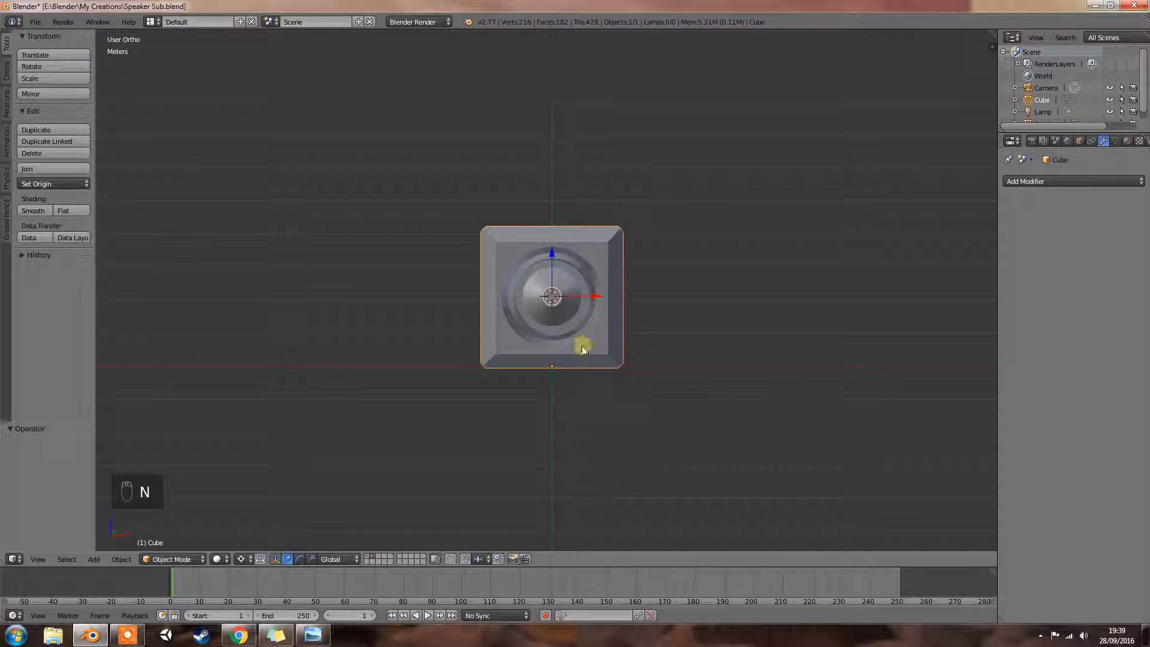
Move the small speaker to the first layer and show that layer with the subwoofer
{"action": "key", "text": "m"}
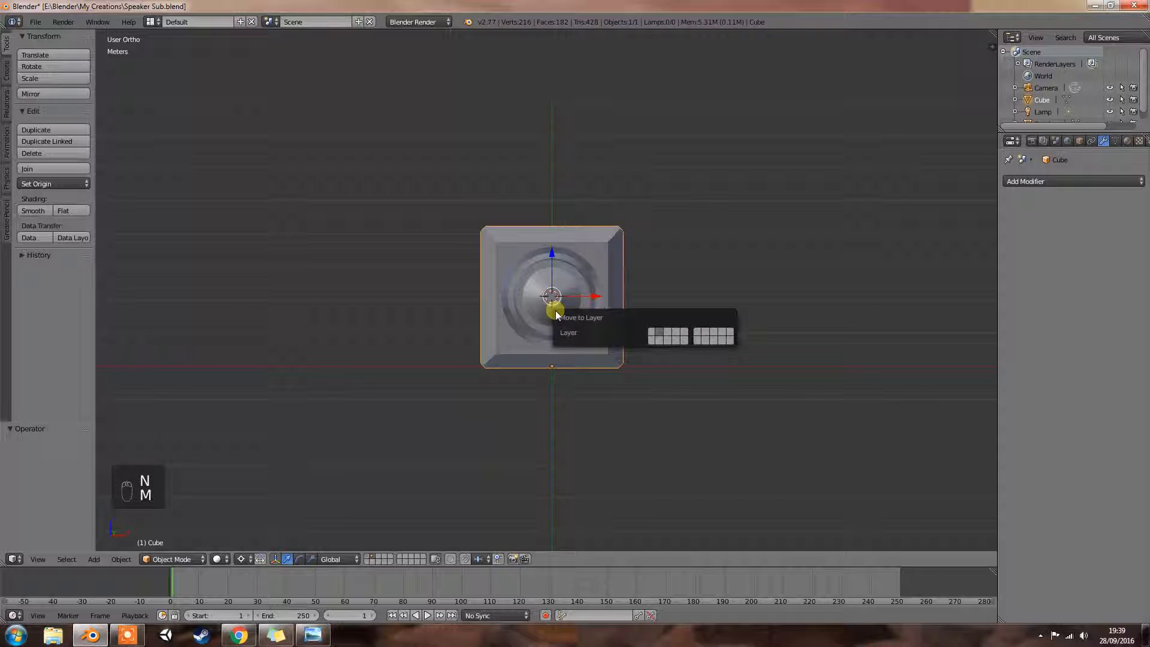
{"action": "left_click", "coordinate": [650, 333]}
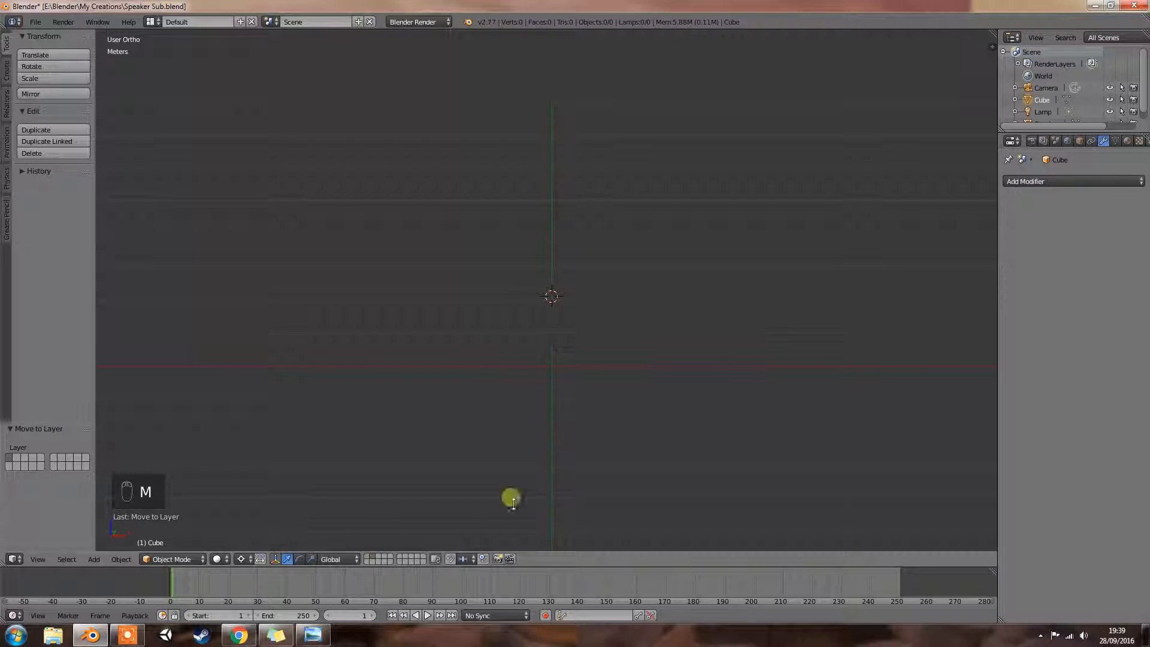
{"action": "left_click", "coordinate": [367, 559]}
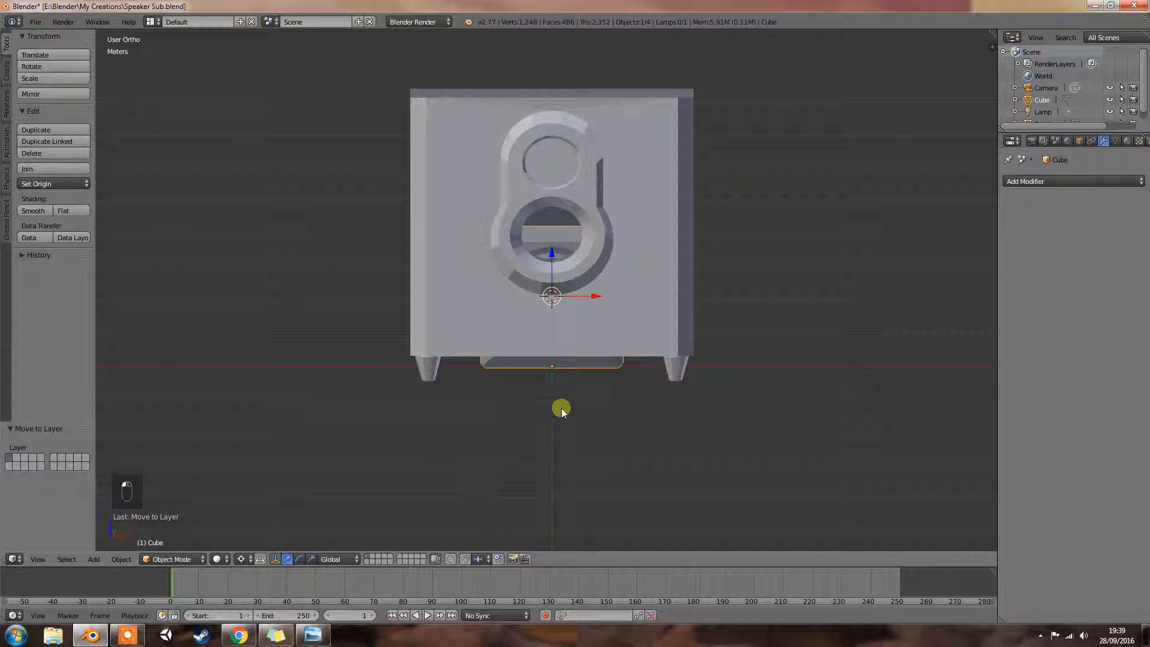
Move the small speaker about 27 cm along X and place a duplicate about 54.2 cm away in negative X, beyond the subwoofer
{"action": "key", "text": "g"}
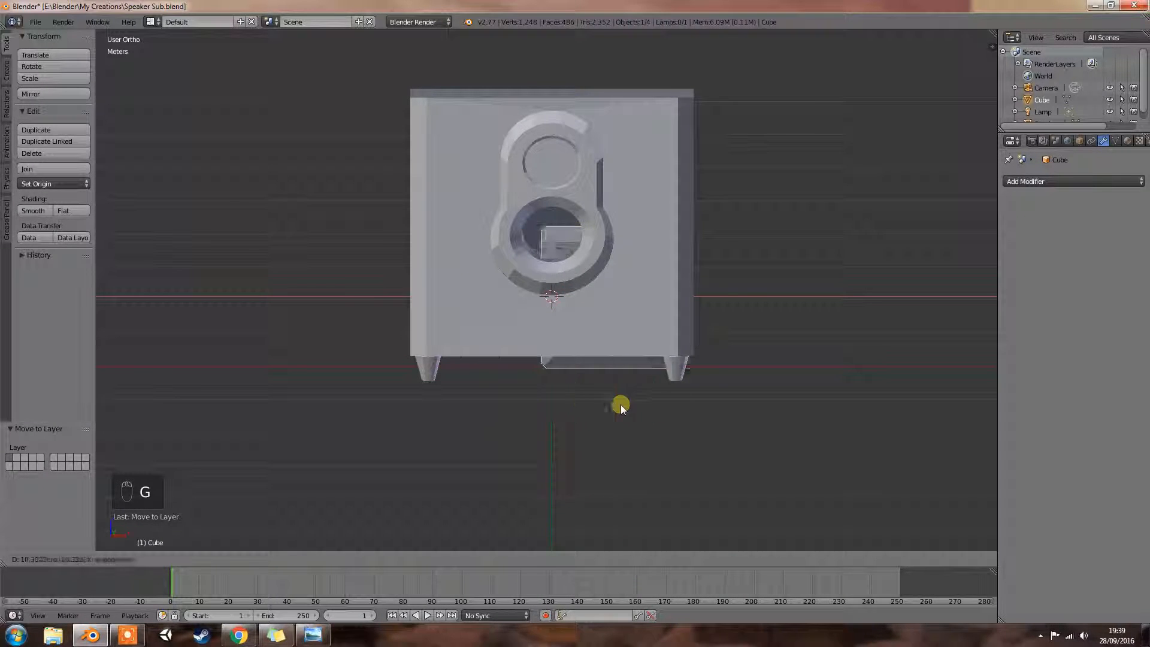
{"action": "left_click", "coordinate": [815, 415]}
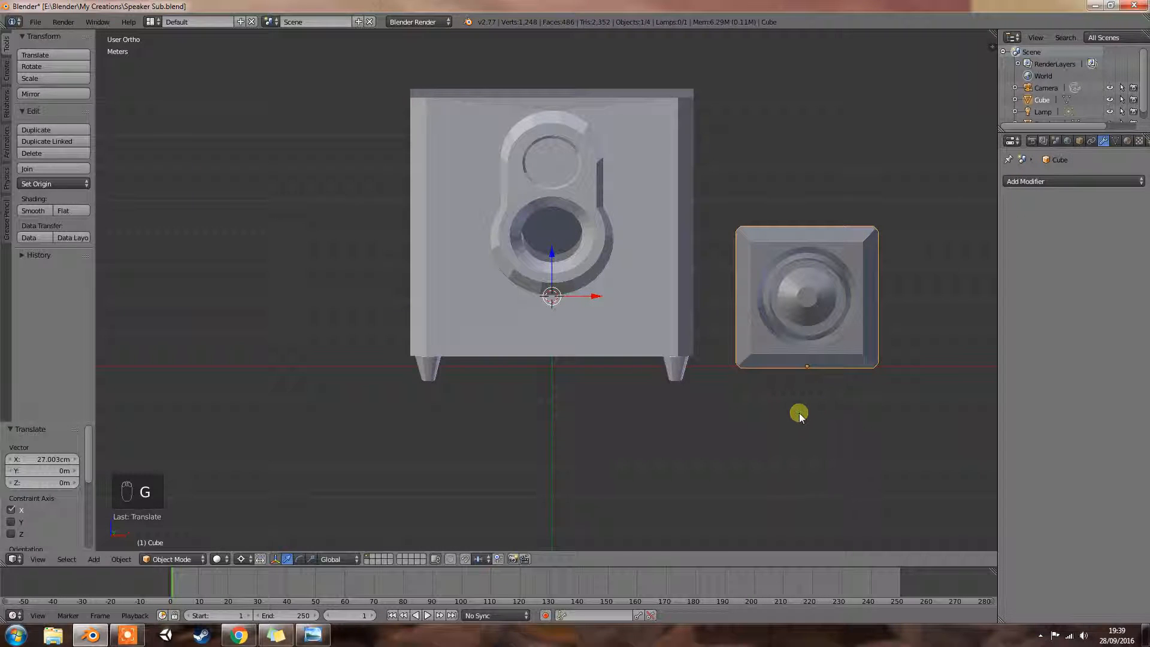
{"action": "key", "text": "shift+d"}
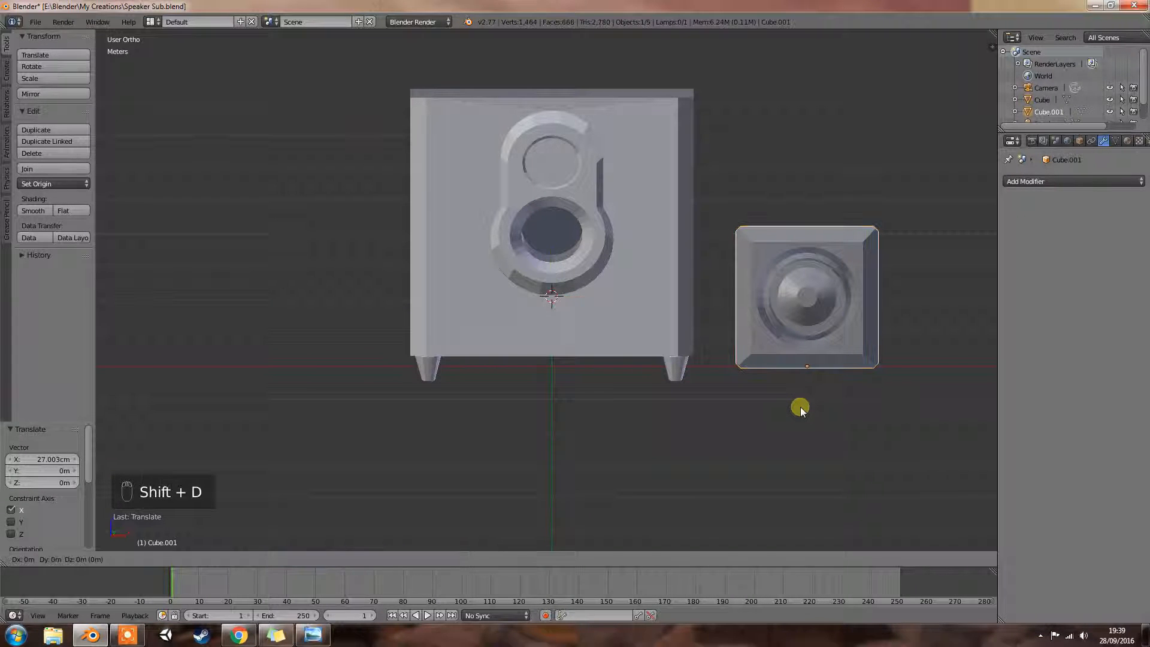
{"action": "key", "text": "x"}
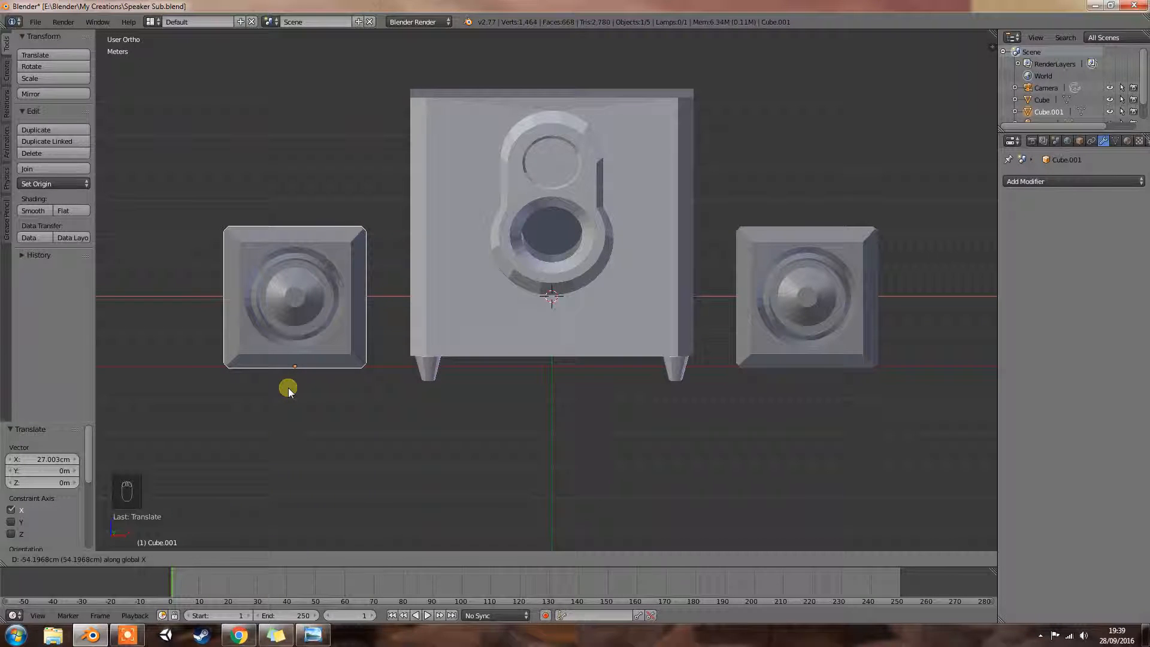
{"action": "left_click", "coordinate": [289, 387]}
{"action": "middle_click_drag", "start_coordinate": [300, 402], "coordinate": [493, 413]}
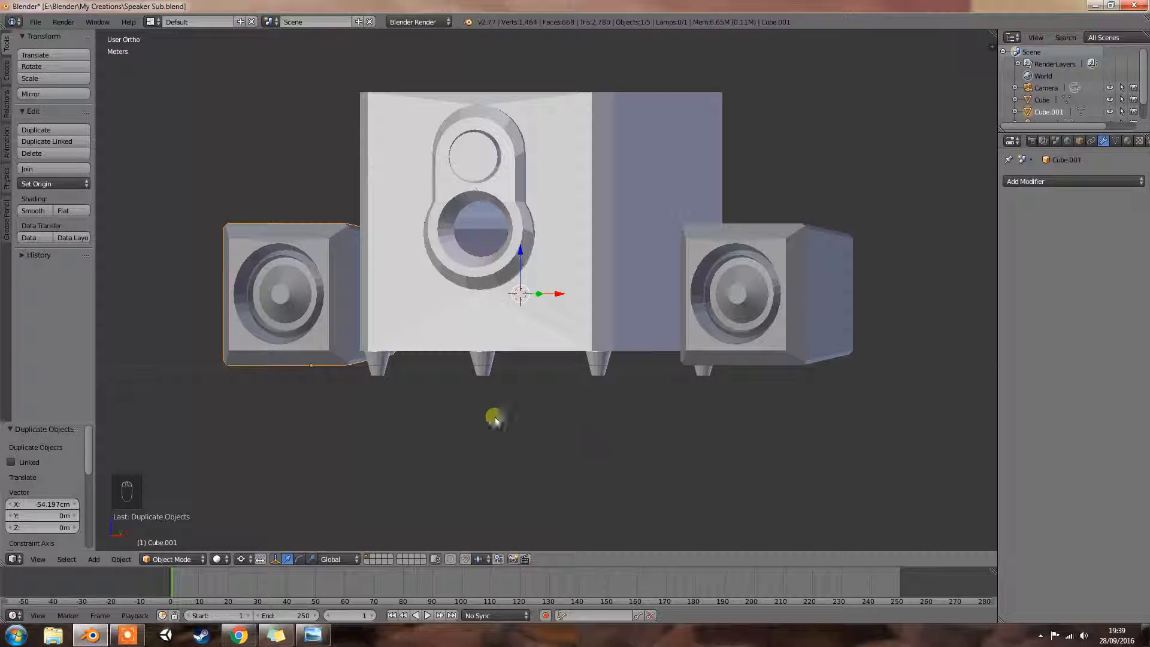
Bring up the reference photo to check the small speakers' stands, and minimise it again
{"action": "left_click_drag", "start_coordinate": [0, 68], "coordinate": [454, 53]}
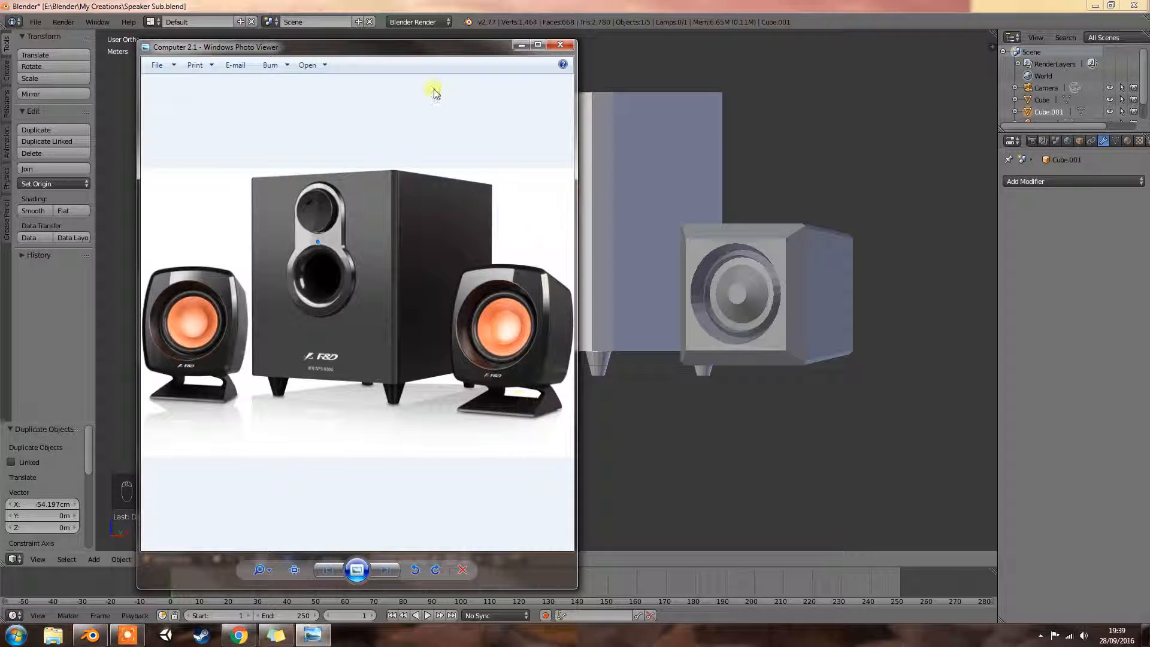
{"action": "left_click", "coordinate": [520, 45]}
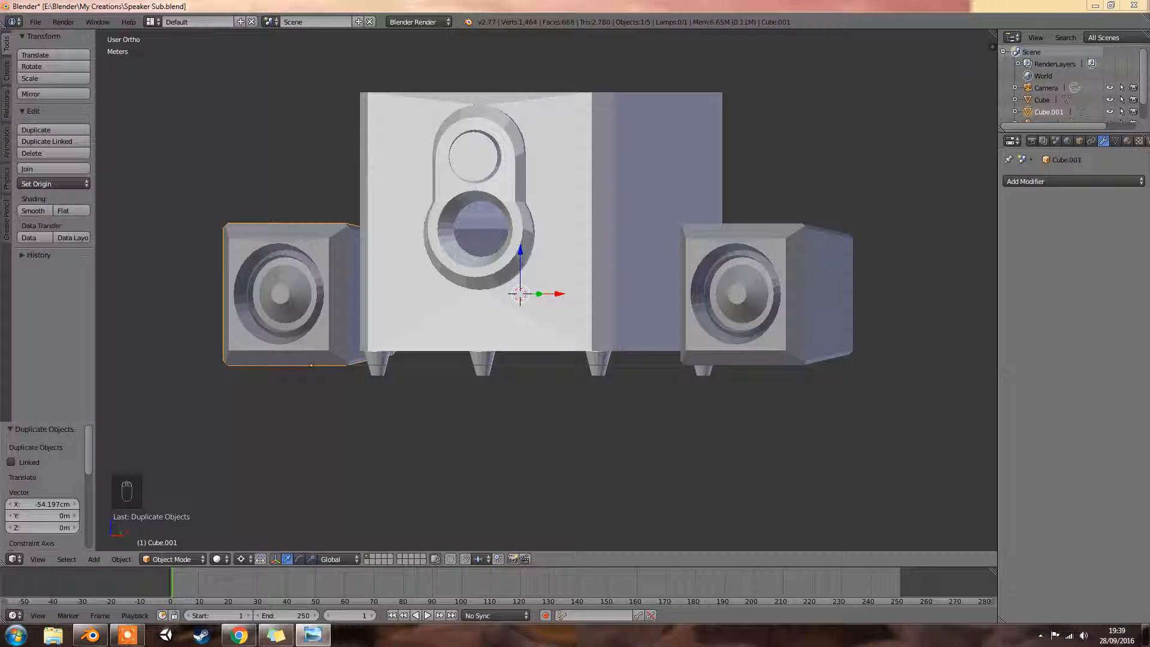
{"action": "left_click", "coordinate": [54, 635]}
Switch to an empty layer in front view and add a plane mesh at the 3D cursor
{"action": "left_click", "coordinate": [372, 556]}
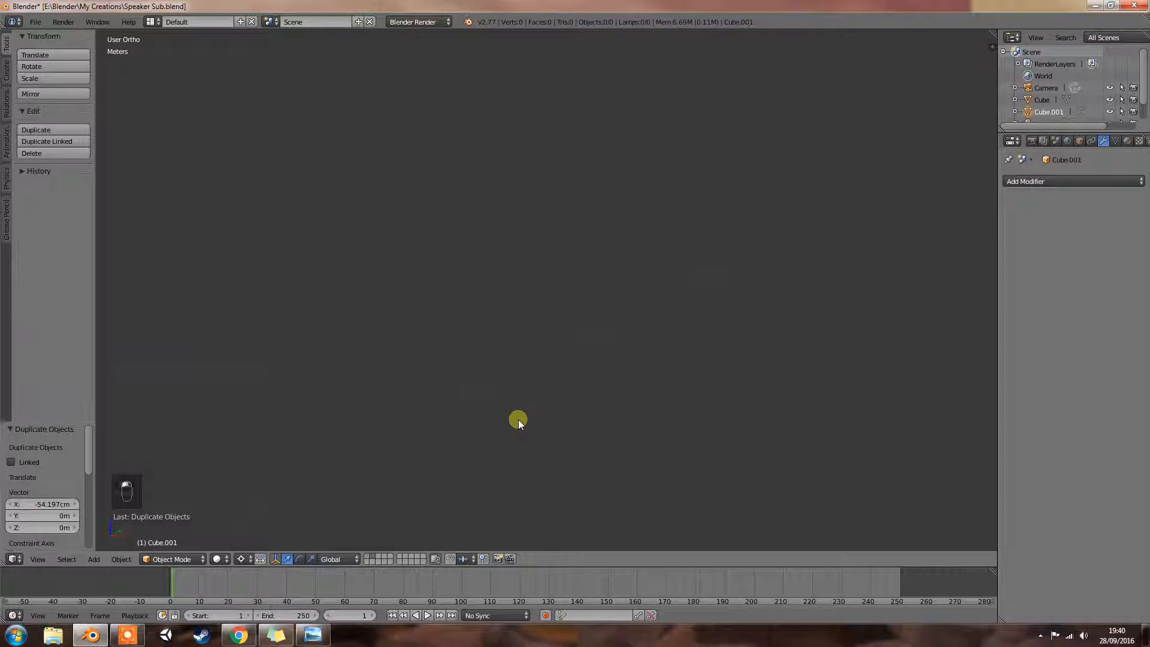
{"action": "key", "text": "KP_1"}
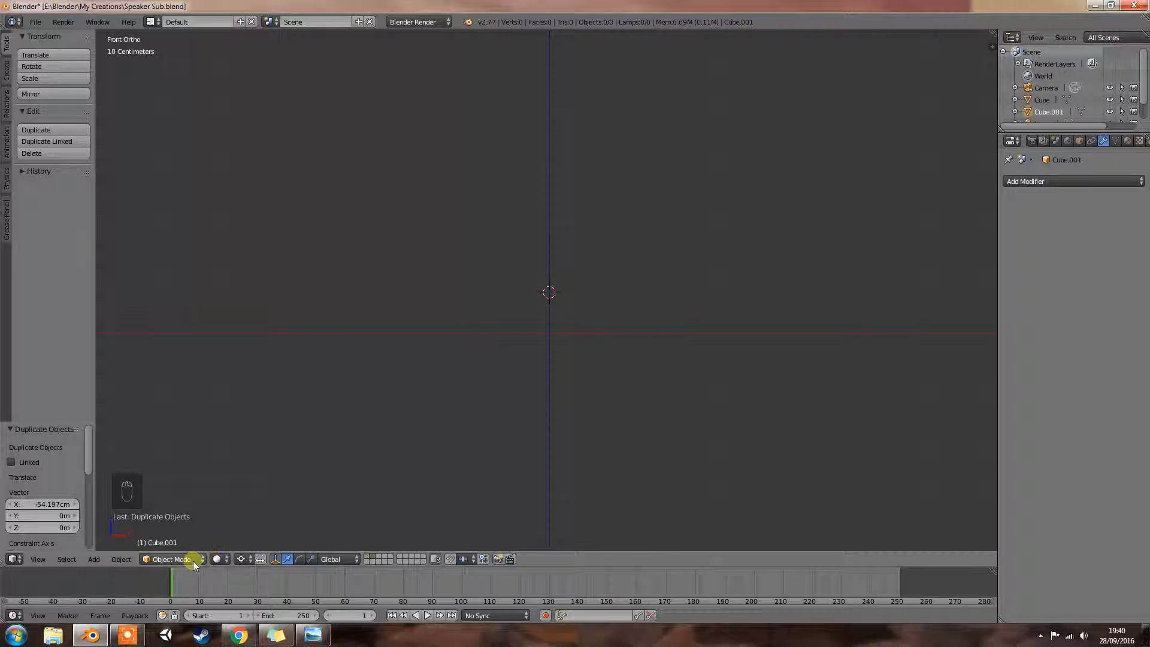
{"action": "key", "text": "shift+a"}
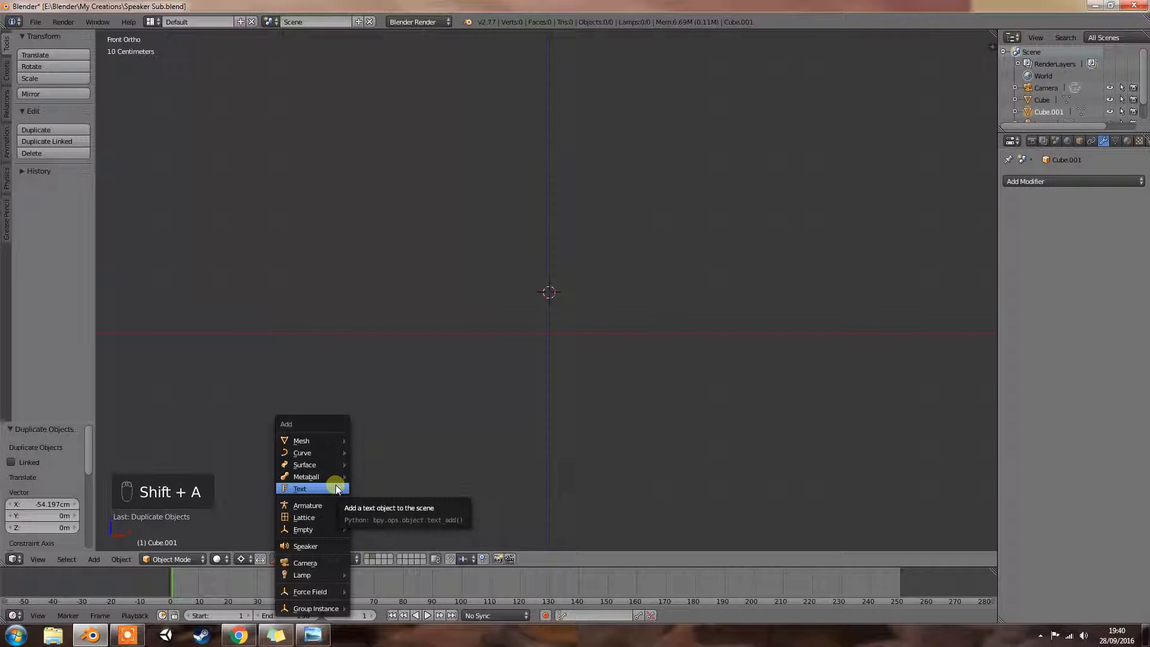
{"action": "mouse_move", "coordinate": [339, 442]}
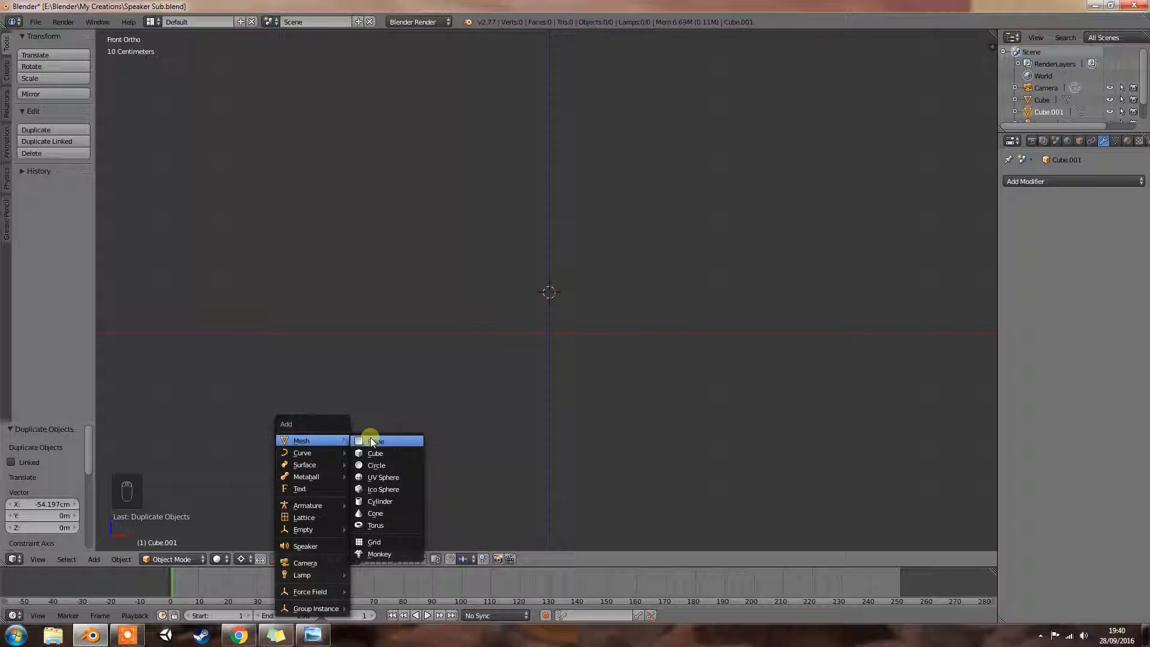
{"action": "left_click", "coordinate": [376, 440]}
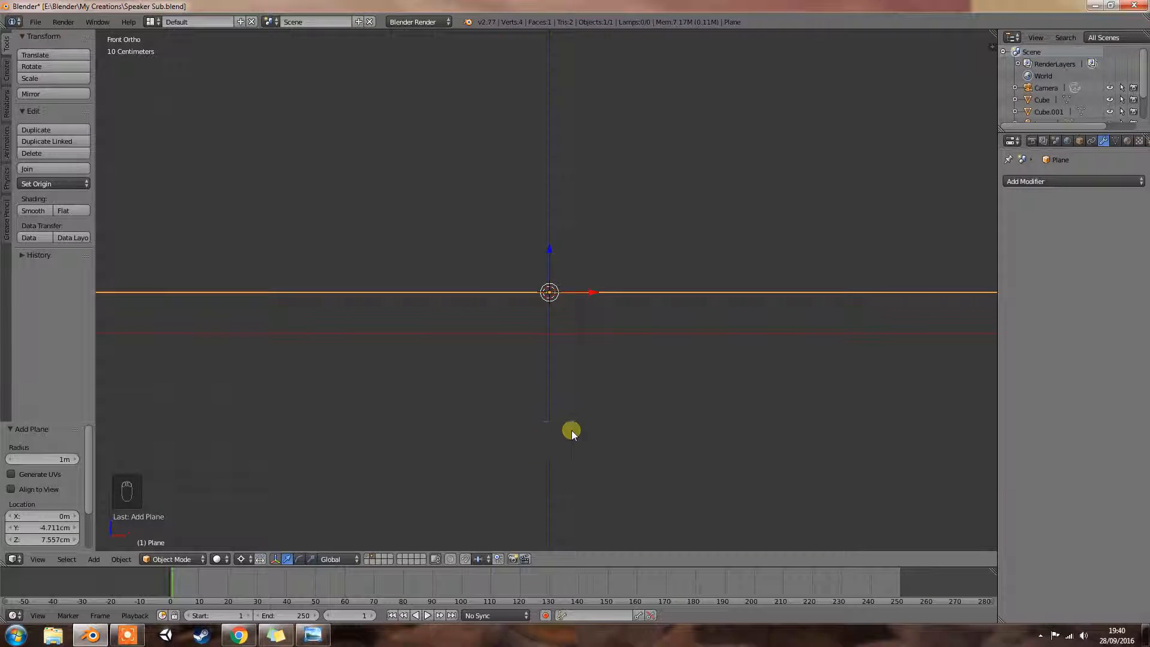
Set the plane's X dimension to 10 cm
{"action": "key", "text": "n"}
{"action": "key", "text": "space"}
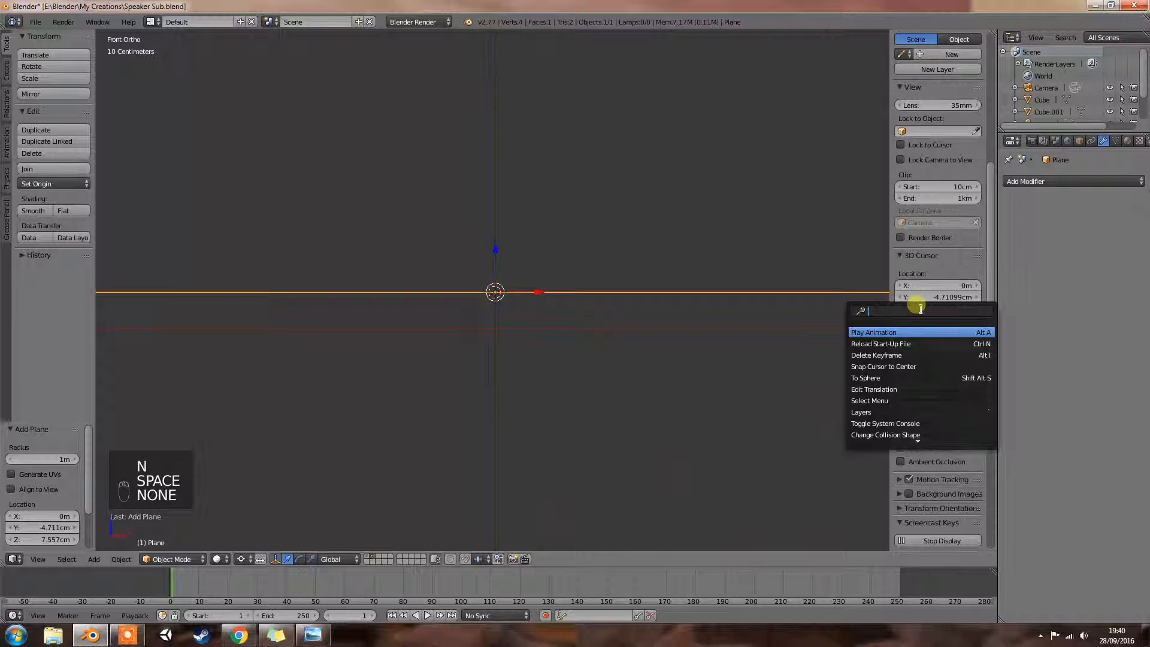
{"action": "left_click", "coordinate": [590, 299]}
{"action": "mouse_move", "coordinate": [990, 224]}
{"action": "left_mouse_down"}
{"action": "mouse_move", "coordinate": [997, 353]}
{"action": "mouse_move", "coordinate": [983, 218]}
{"action": "mouse_move", "coordinate": [991, 107]}
{"action": "left_mouse_up"}
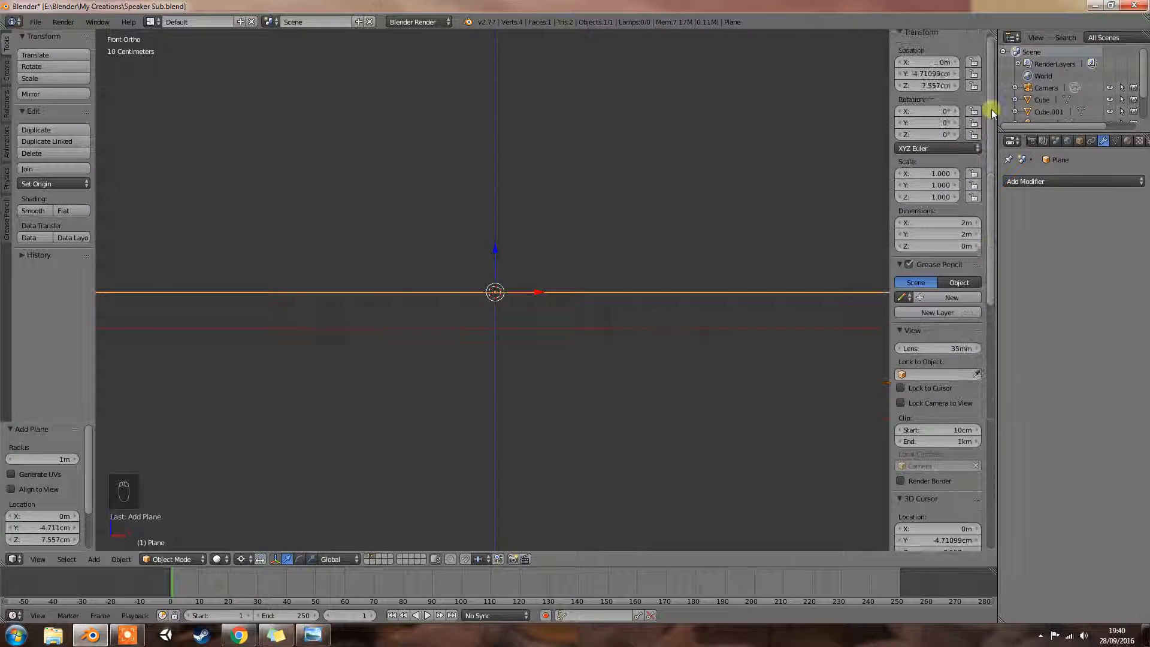
{"action": "left_click", "coordinate": [965, 224]}
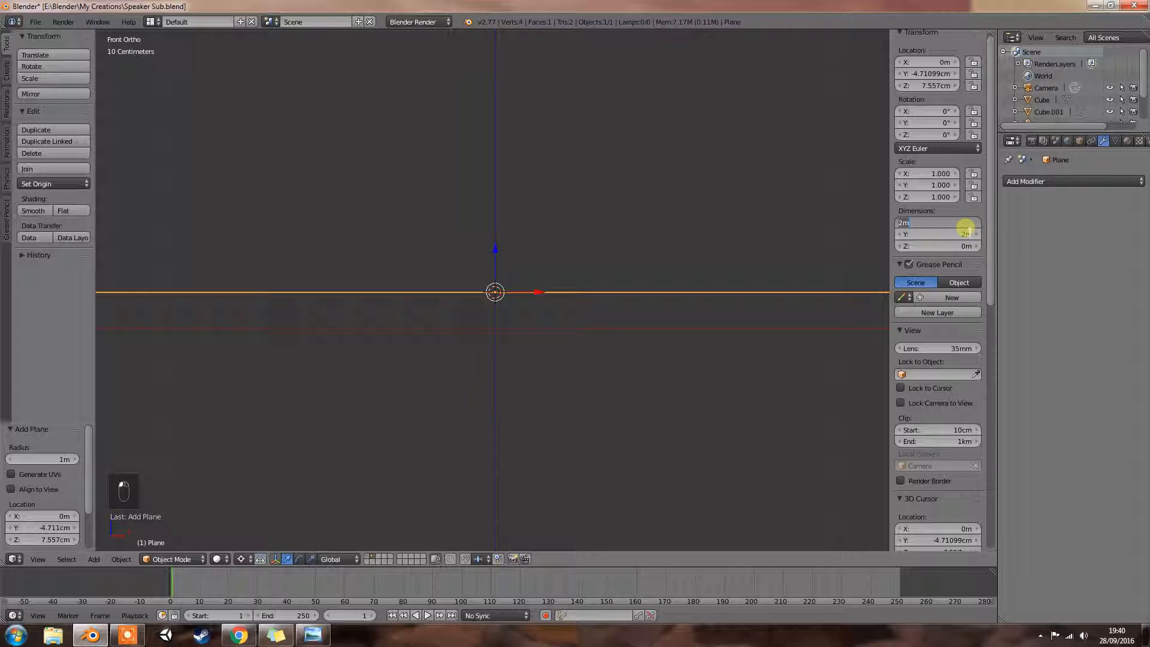
{"action": "type", "text": "15"}
{"action": "key", "text": "Return"}
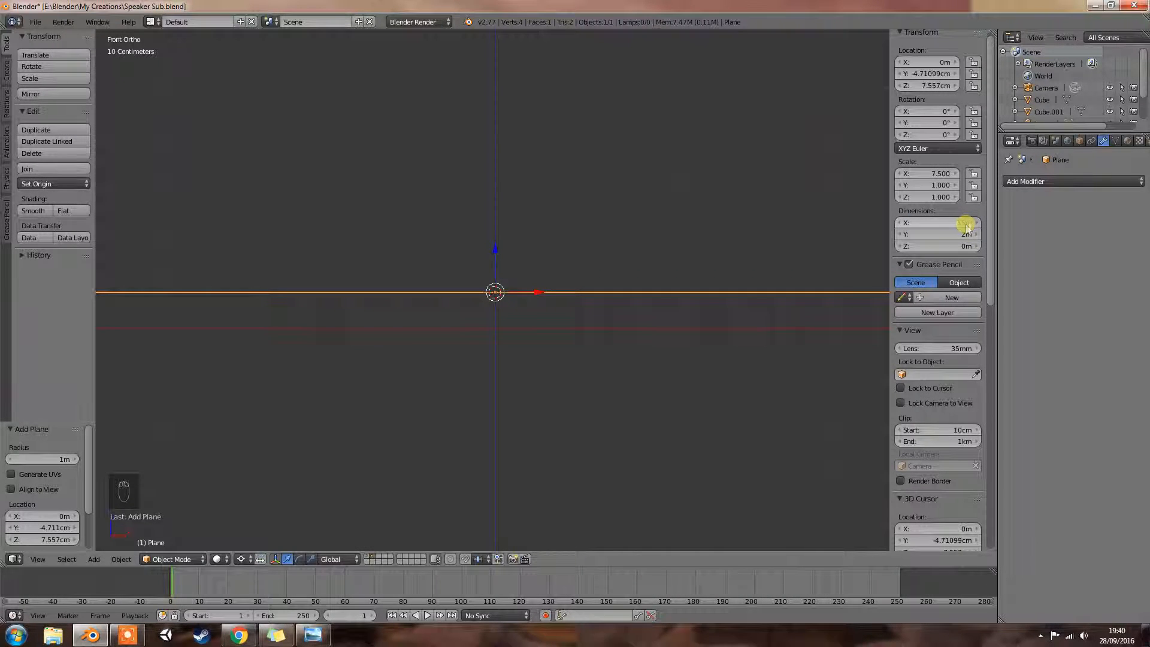
{"action": "left_click", "coordinate": [967, 225]}
{"action": "key", "text": "End"}
{"action": "key", "text": "BackSpace"}
{"action": "key", "text": "BackSpace"}
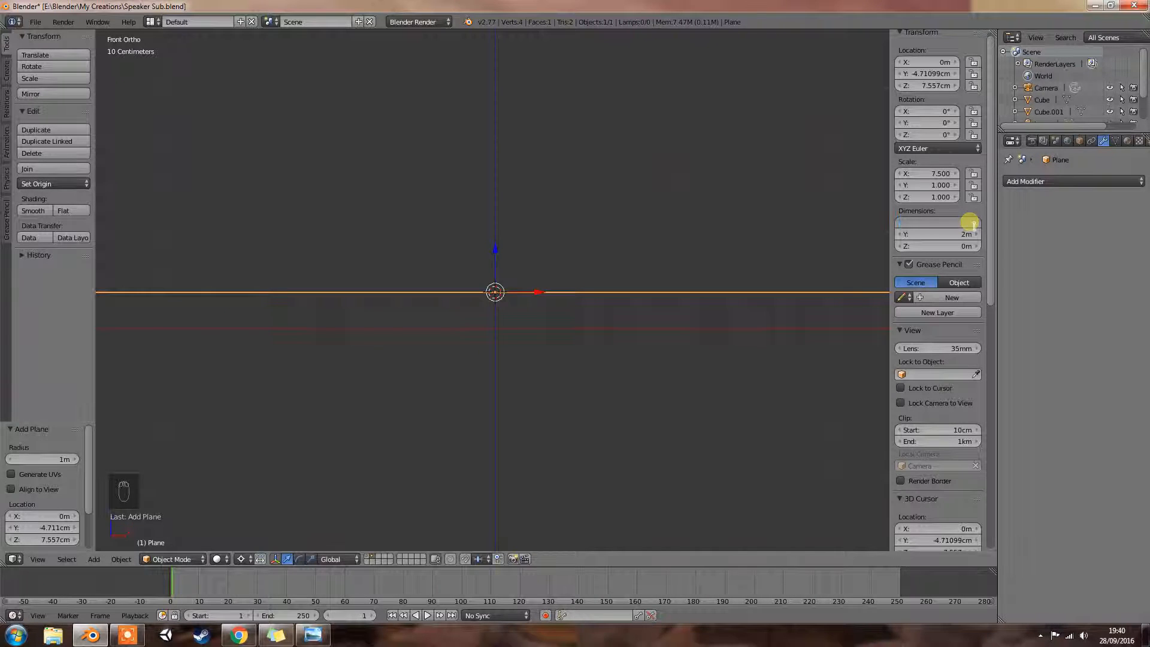
{"action": "key", "text": "Return"}
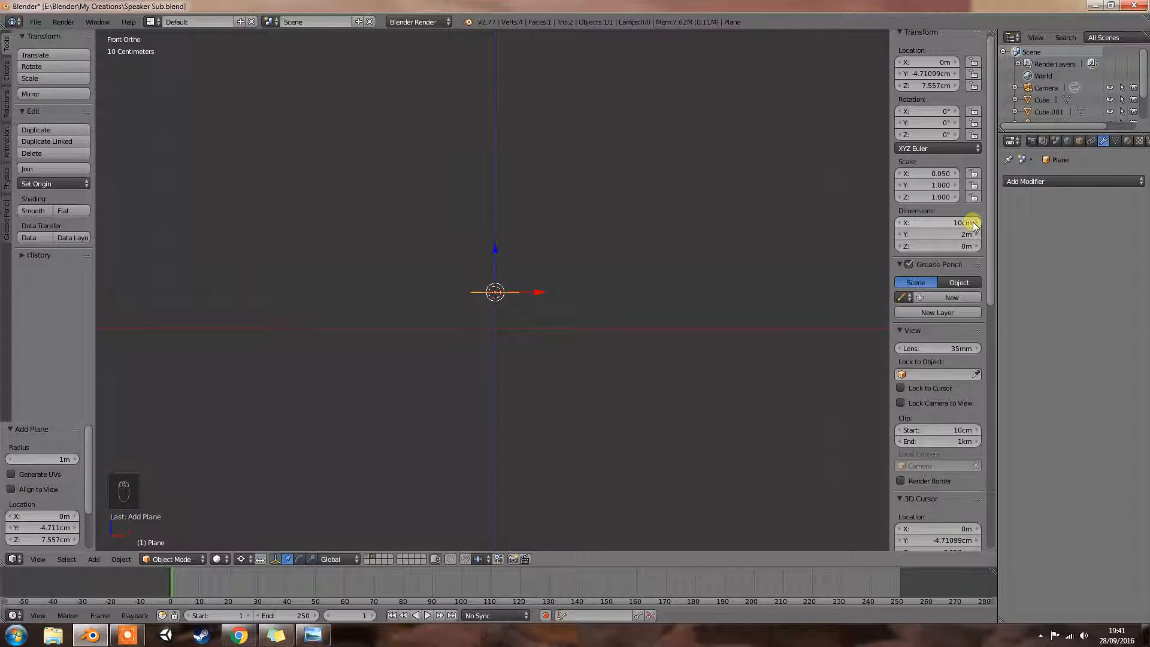
Set the plane's Y dimension to 15 cm
{"action": "left_click", "coordinate": [967, 236]}
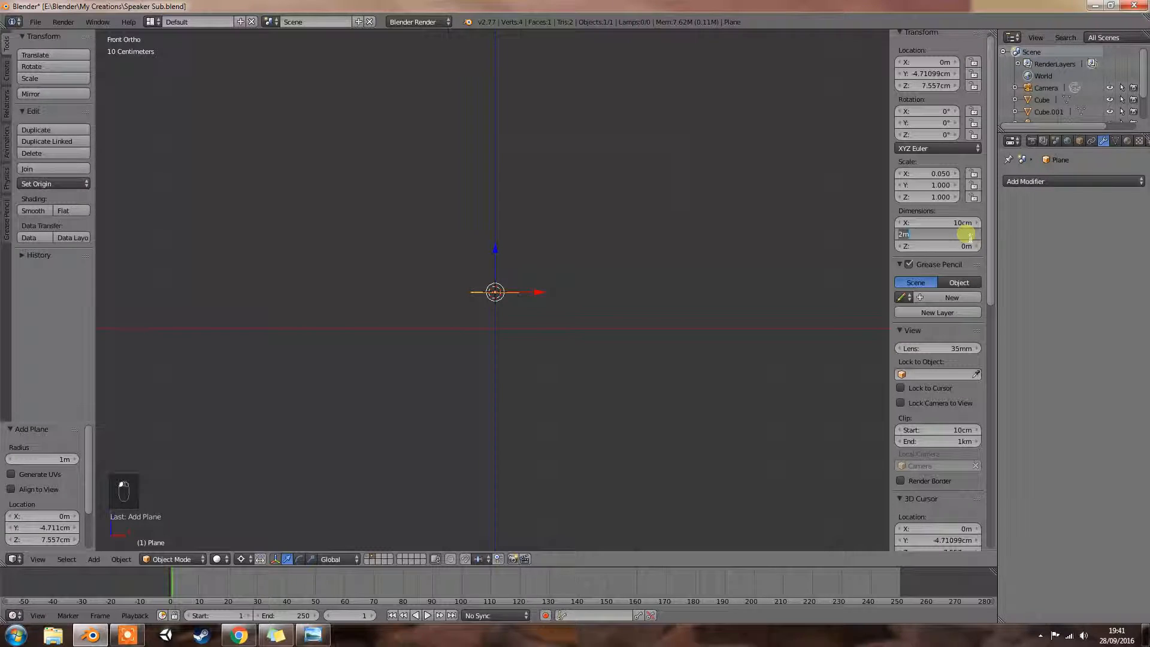
{"action": "type", "text": "1"}
{"action": "key", "text": "BackSpace"}
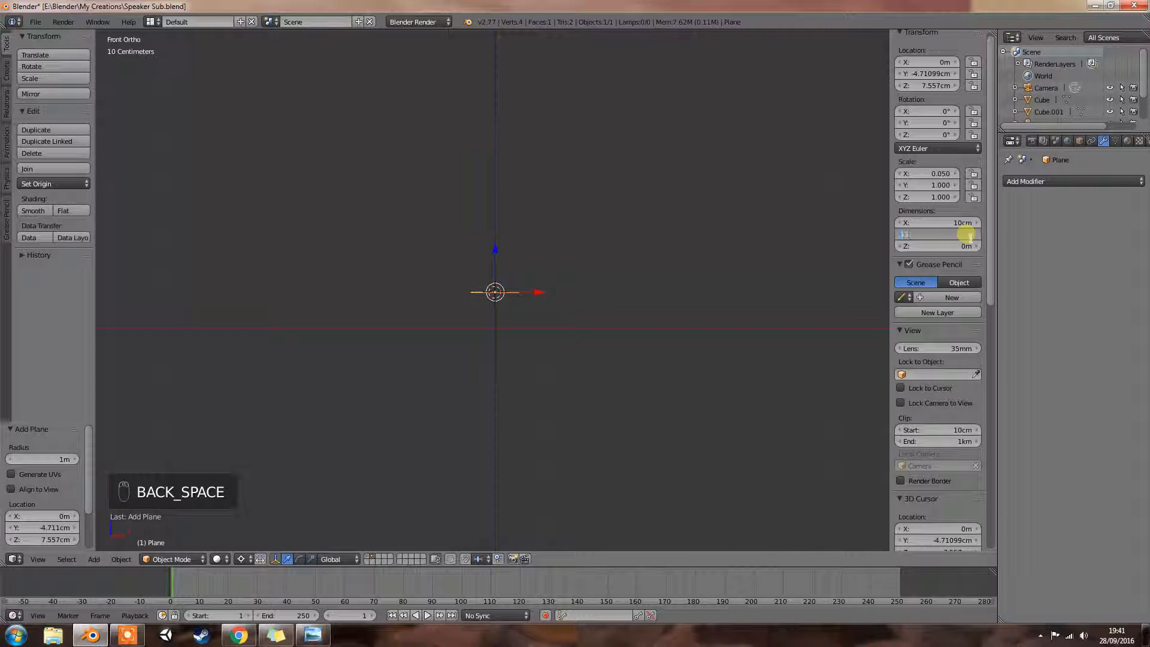
{"action": "type", "text": ".15"}
{"action": "key", "text": "Return"}
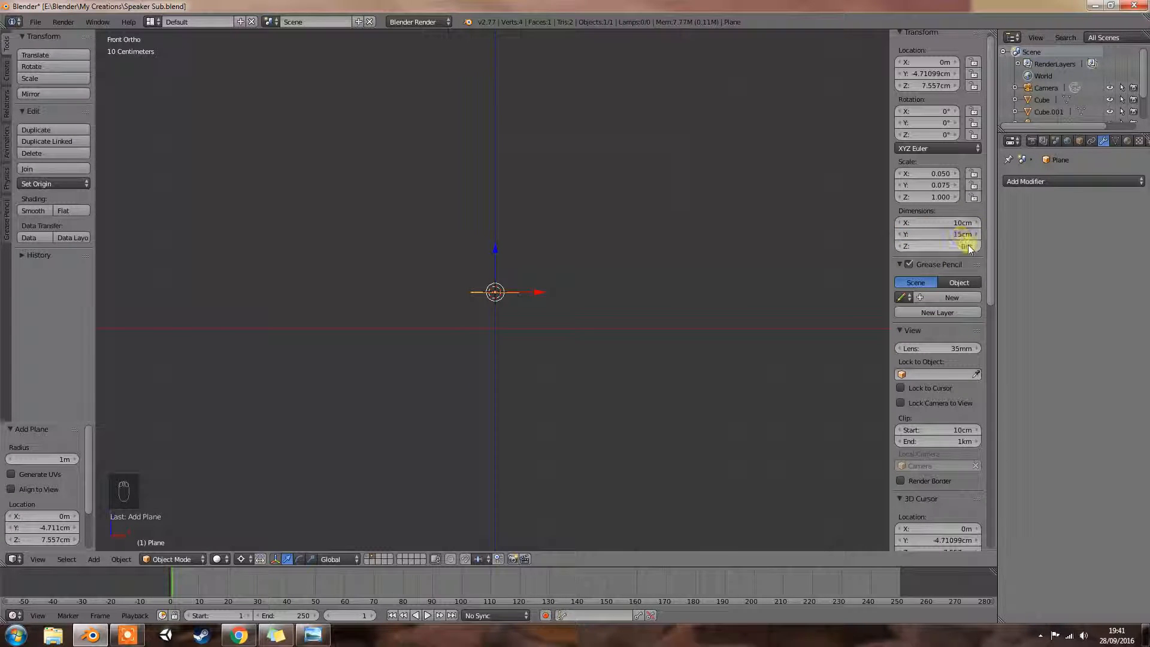
Move the plane straight down along Z by about 7.5 cm, onto the ground line
{"action": "middle_click_drag", "start_coordinate": [627, 308], "coordinate": [584, 328]}
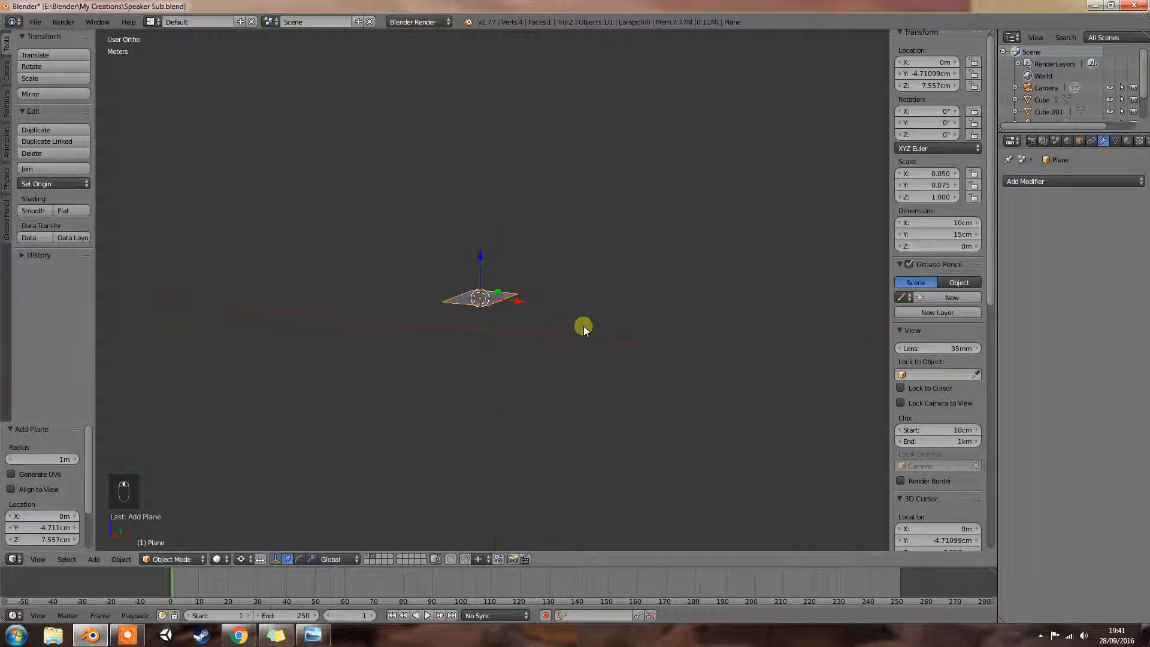
{"action": "key", "text": "KP_1"}
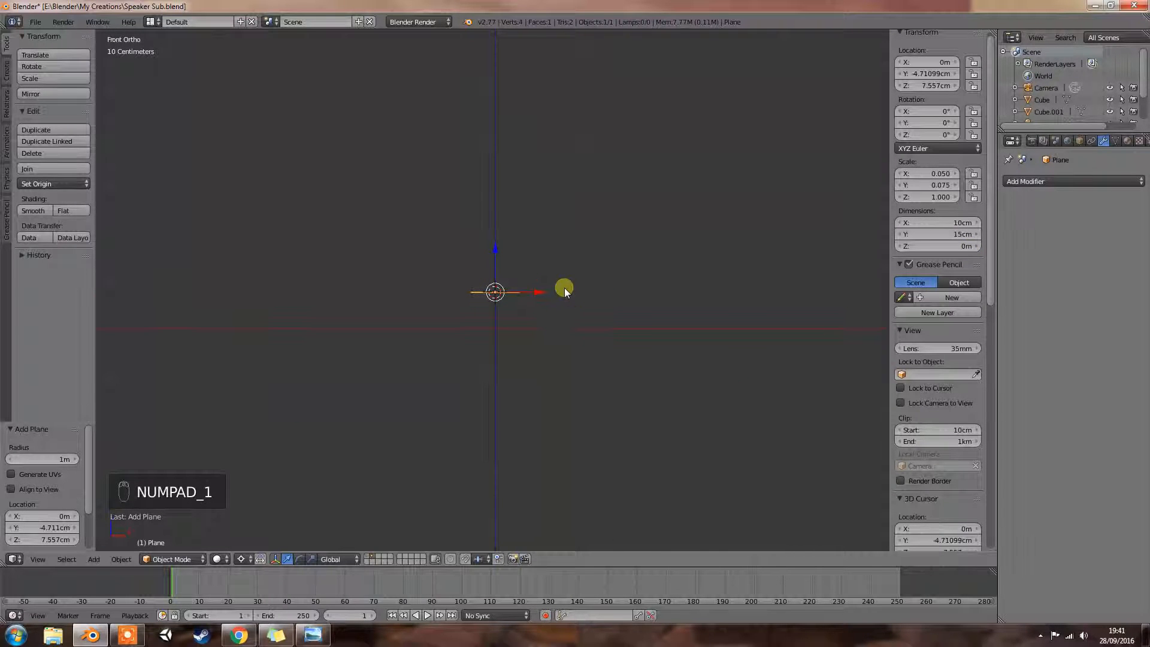
{"action": "key", "text": "g"}
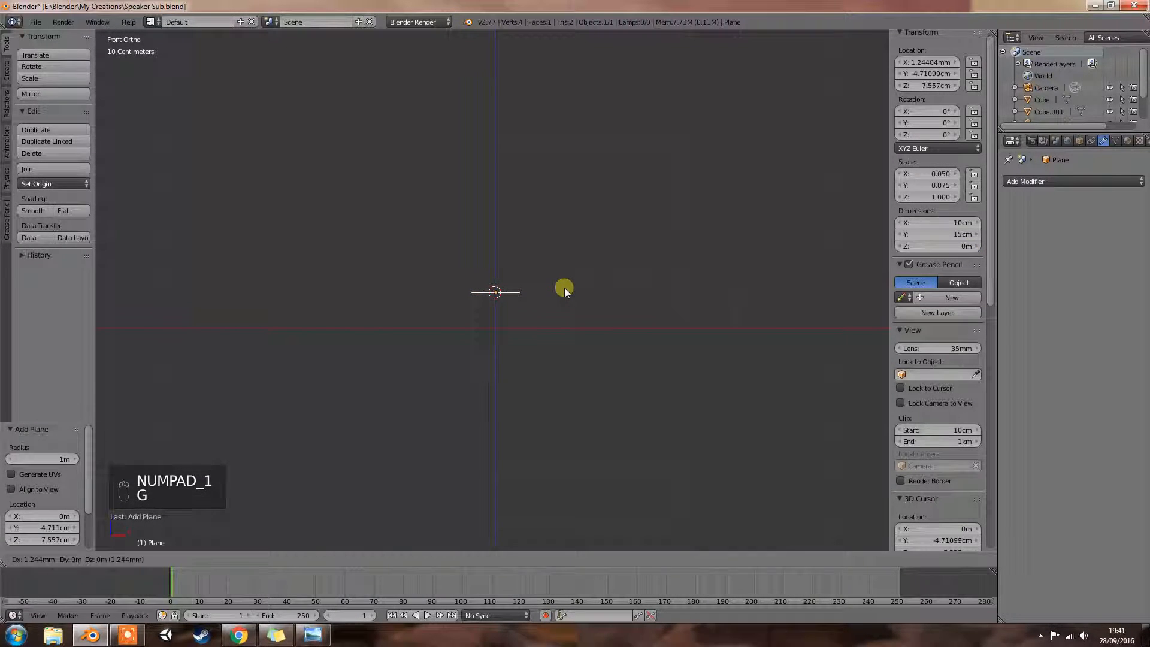
{"action": "key", "text": "z"}
{"action": "key", "text": "0"}
{"action": "left_click", "coordinate": [562, 318]}
{"action": "key", "text": "g"}
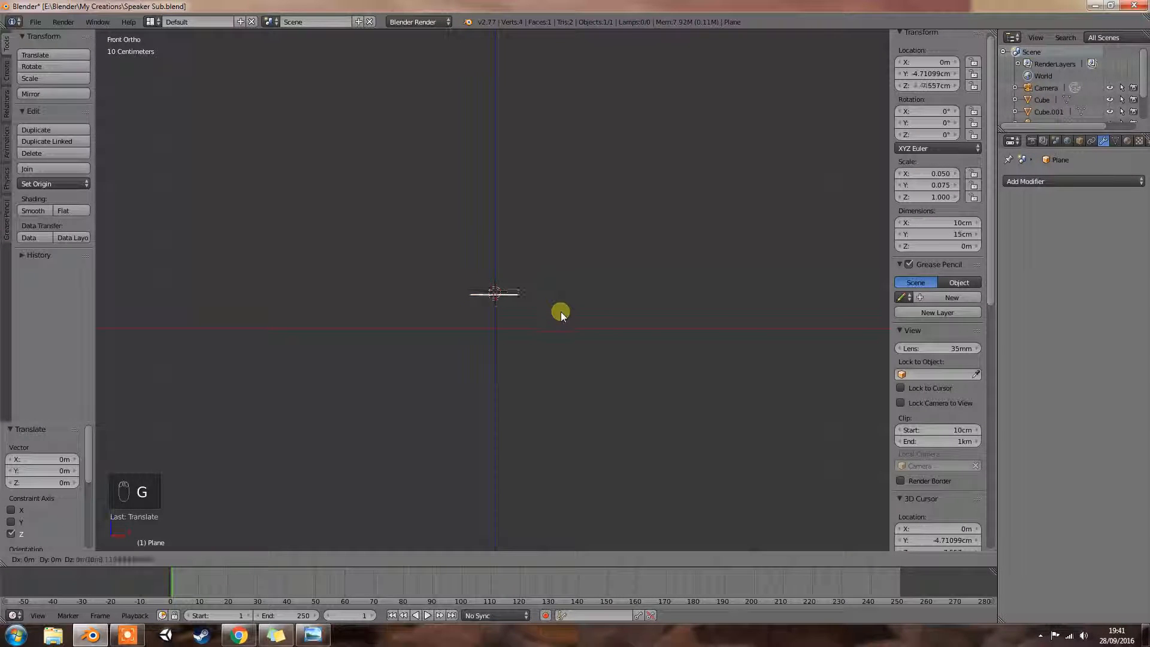
{"action": "key", "text": "z"}
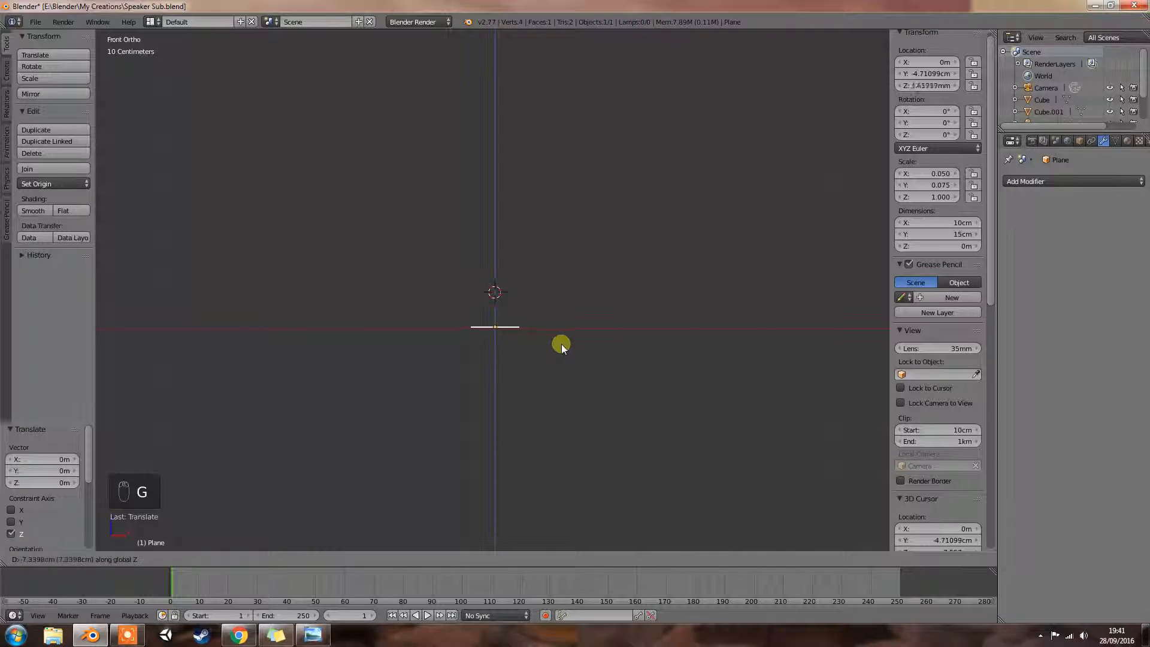
{"action": "left_click", "coordinate": [562, 343]}
In Edit Mode, extrude the plane's long edge on the positive X side 3 cm upward along Z to form a side wall
{"action": "key", "text": "KP_7"}
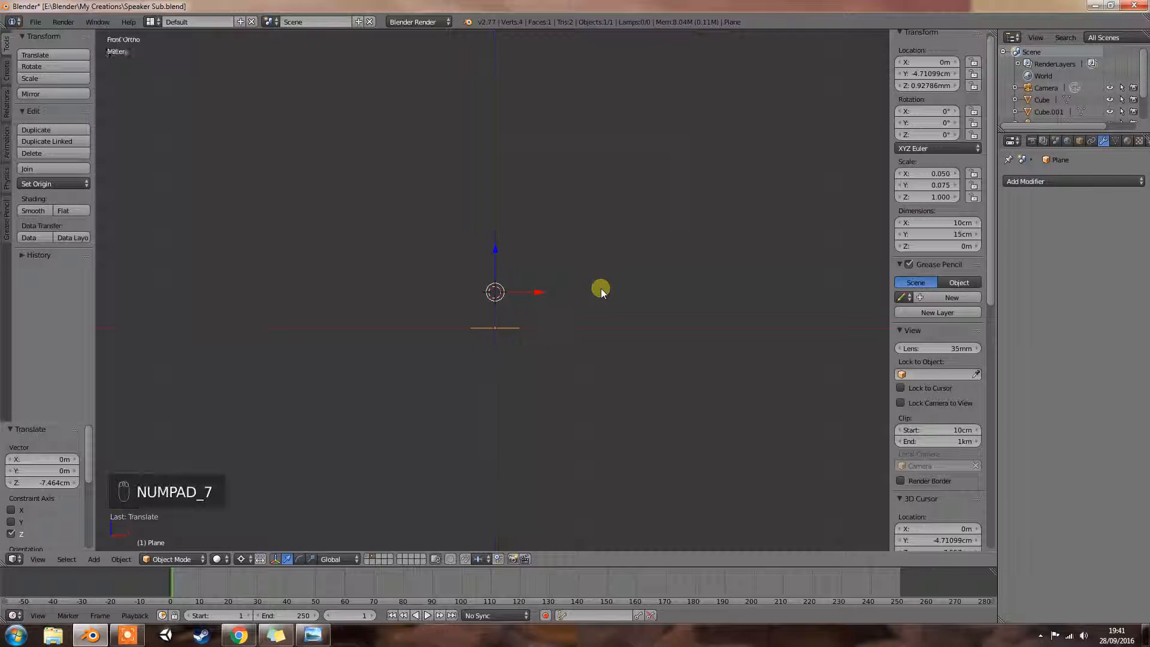
{"action": "scroll", "coordinate": [557, 336], "scroll_direction": "up", "scroll_amount": 4}
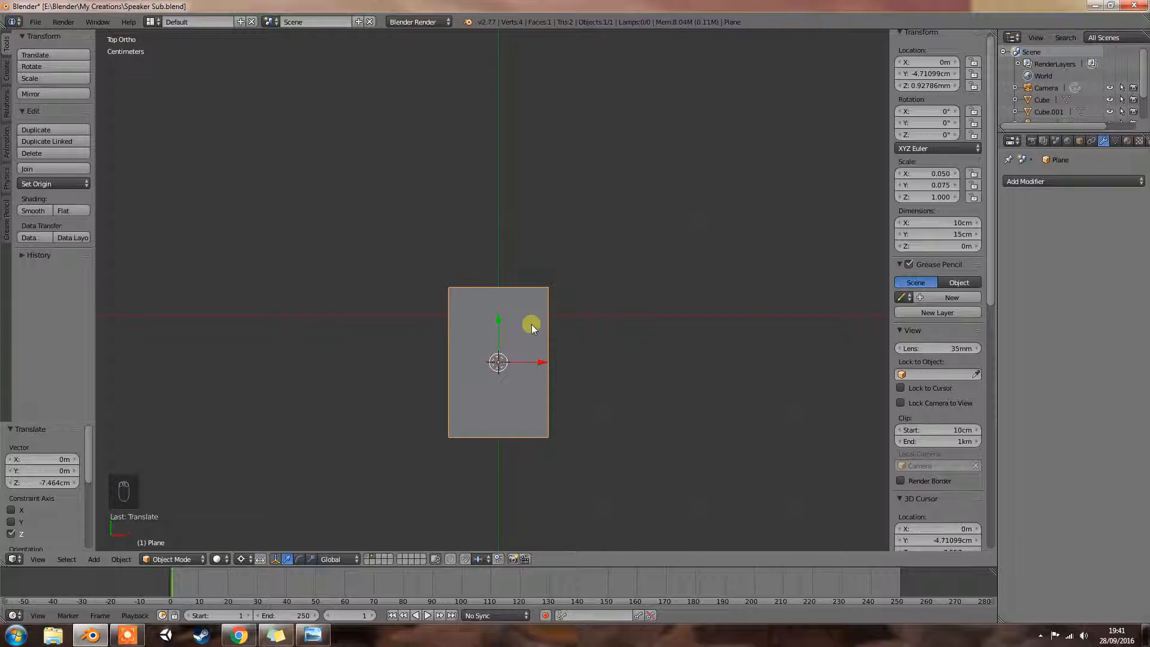
{"action": "middle_click_drag", "start_coordinate": [609, 350], "coordinate": [498, 376]}
{"action": "key", "text": "Tab"}
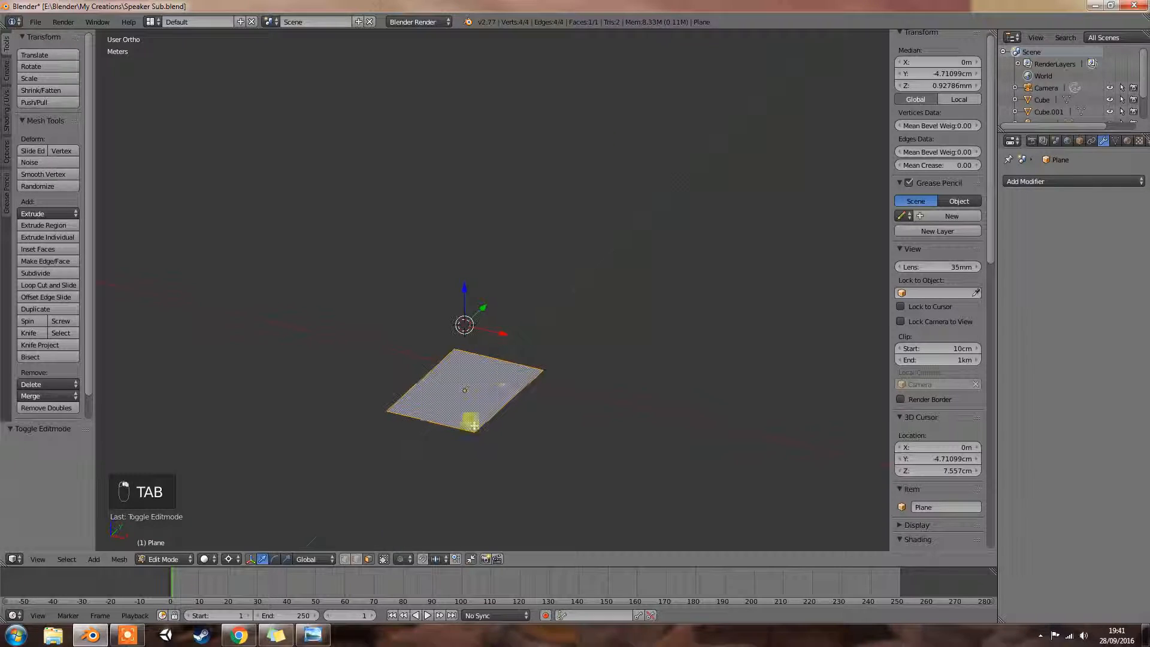
{"action": "middle_click_drag", "start_coordinate": [575, 475], "coordinate": [565, 449]}
{"action": "right_click", "coordinate": [527, 376]}
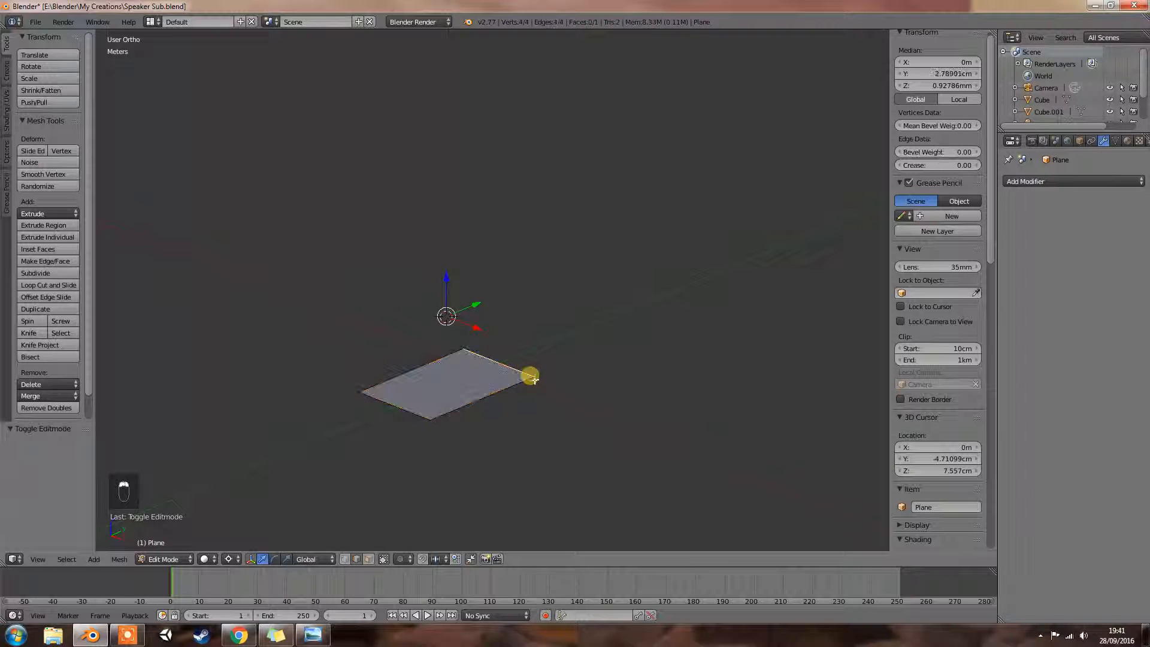
{"action": "right_click", "coordinate": [442, 414]}
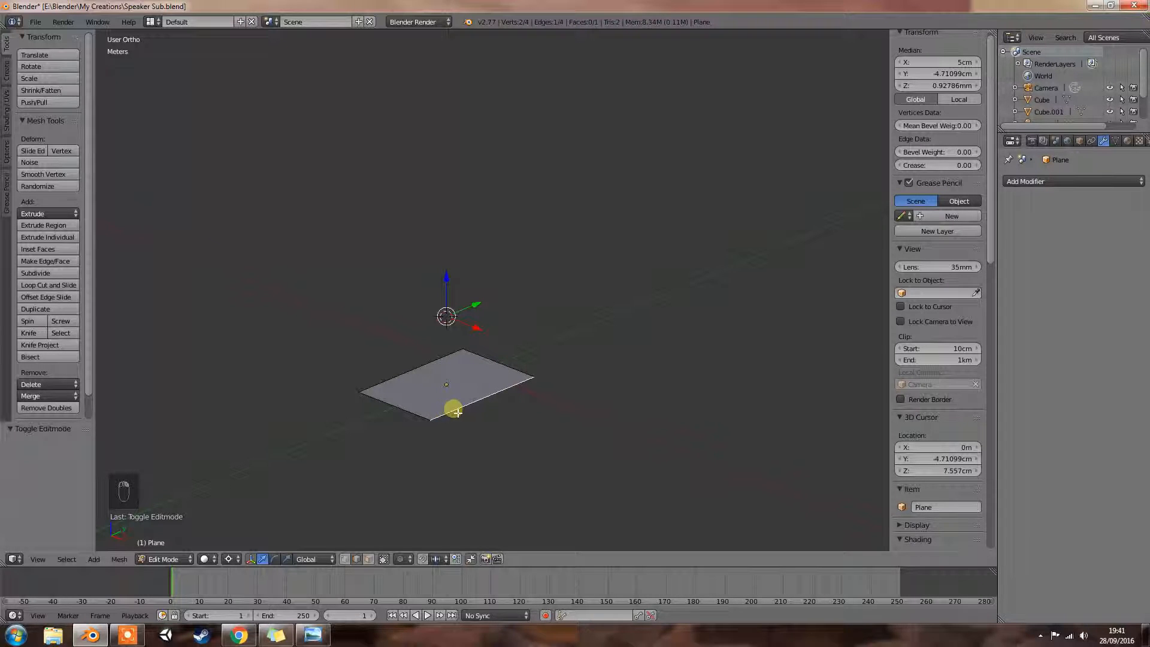
{"action": "mouse_move", "coordinate": [474, 411]}
{"action": "middle_mouse_down"}
{"action": "mouse_move", "coordinate": [474, 391]}
{"action": "mouse_move", "coordinate": [485, 396]}
{"action": "middle_mouse_up"}
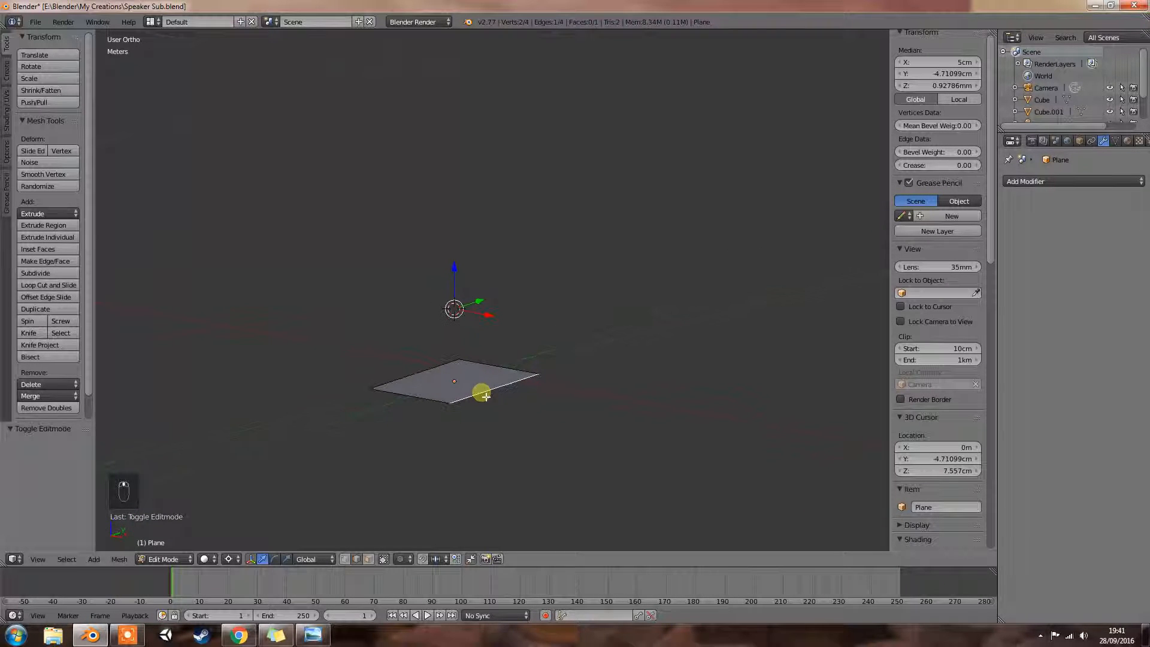
{"action": "key", "text": "KP_1"}
{"action": "key", "text": "KP_6"}
{"action": "key", "text": "KP_6"}
{"action": "key", "text": "KP_6"}
{"action": "key", "text": "KP_6"}
{"action": "key", "text": "KP_6"}
{"action": "key", "text": "KP_6"}
{"action": "key", "text": "KP_6"}
{"action": "key", "text": "KP_6"}
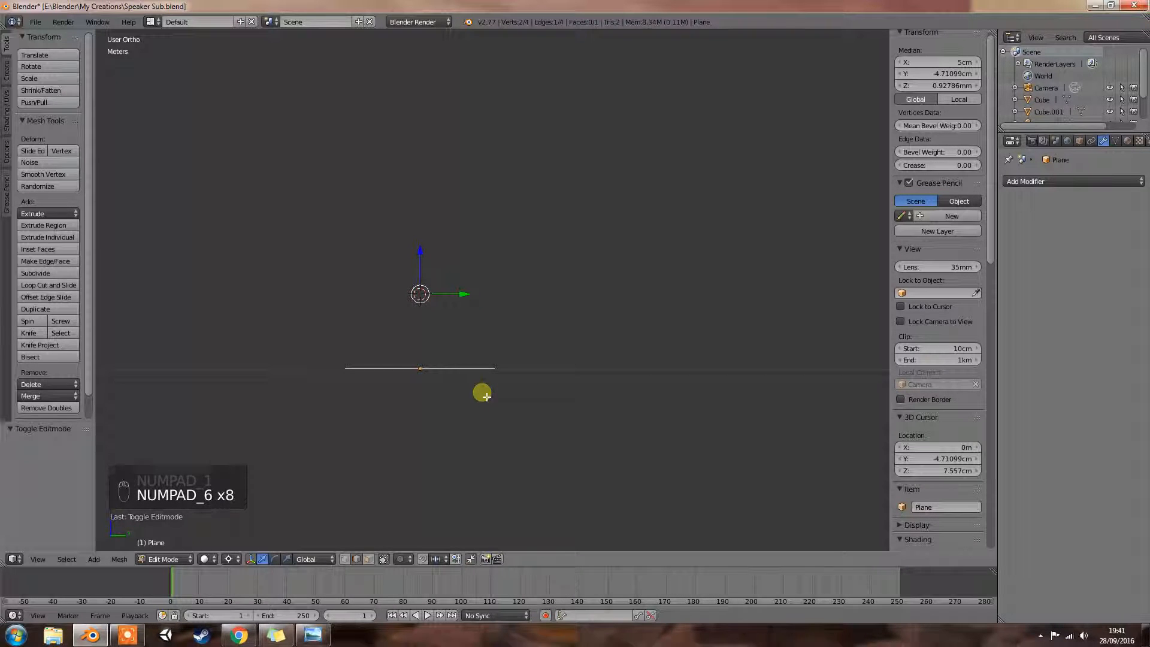
{"action": "key", "text": "e"}
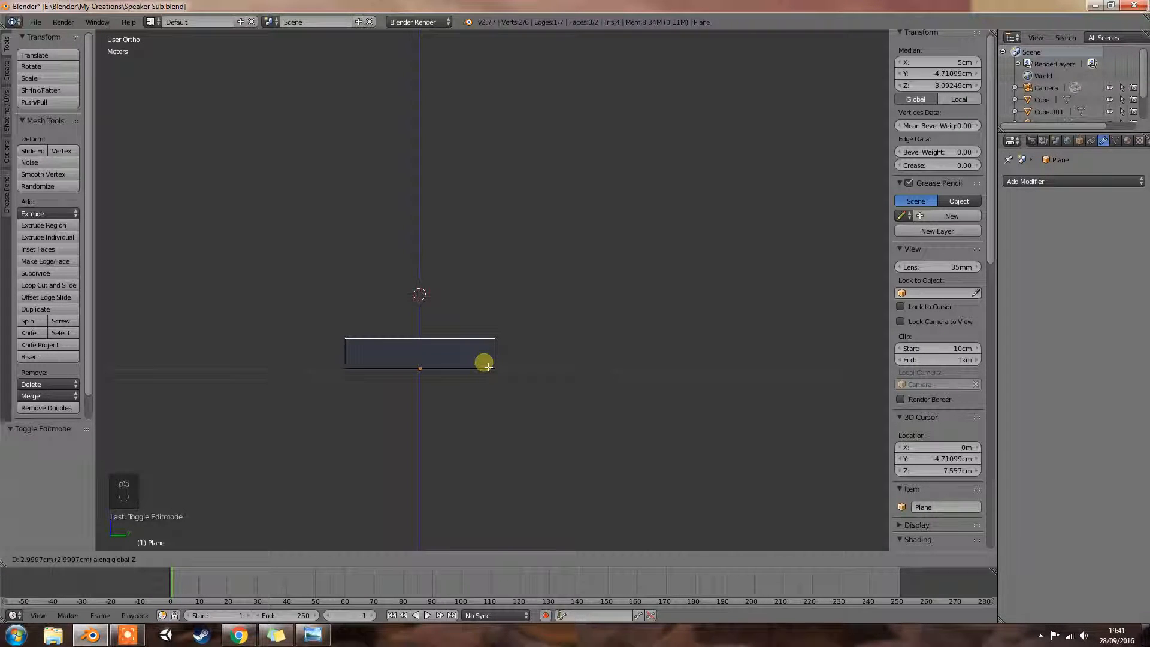
{"action": "left_click", "coordinate": [488, 367]}
Add a Mirror modifier across the X axis so the side wall repeats on the opposite edge
{"action": "mouse_move", "coordinate": [450, 367]}
{"action": "middle_mouse_down"}
{"action": "mouse_move", "coordinate": [462, 386]}
{"action": "mouse_move", "coordinate": [608, 380]}
{"action": "mouse_move", "coordinate": [550, 384]}
{"action": "mouse_move", "coordinate": [575, 391]}
{"action": "middle_mouse_up"}
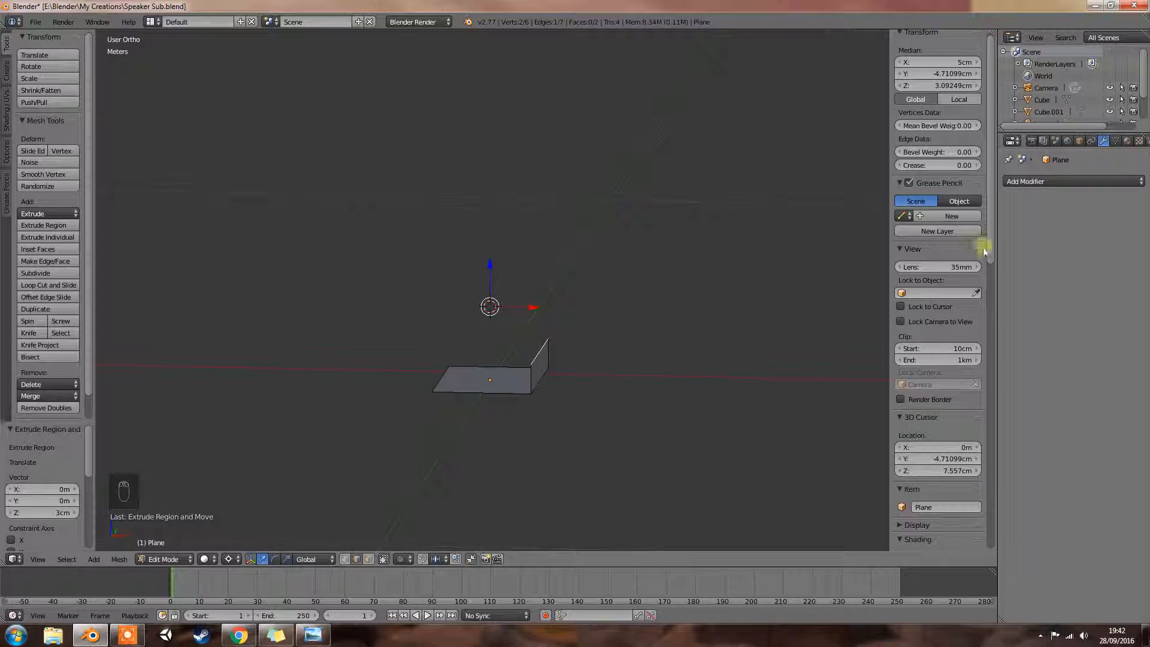
{"action": "left_click", "coordinate": [1122, 177]}
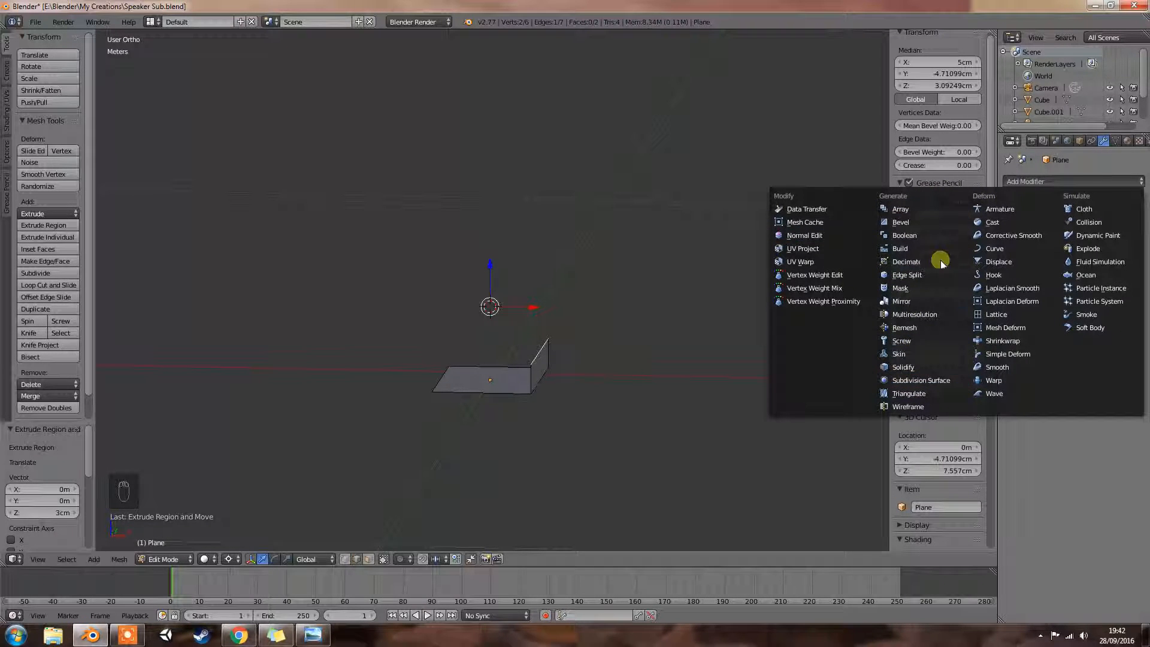
{"action": "left_click", "coordinate": [906, 301]}
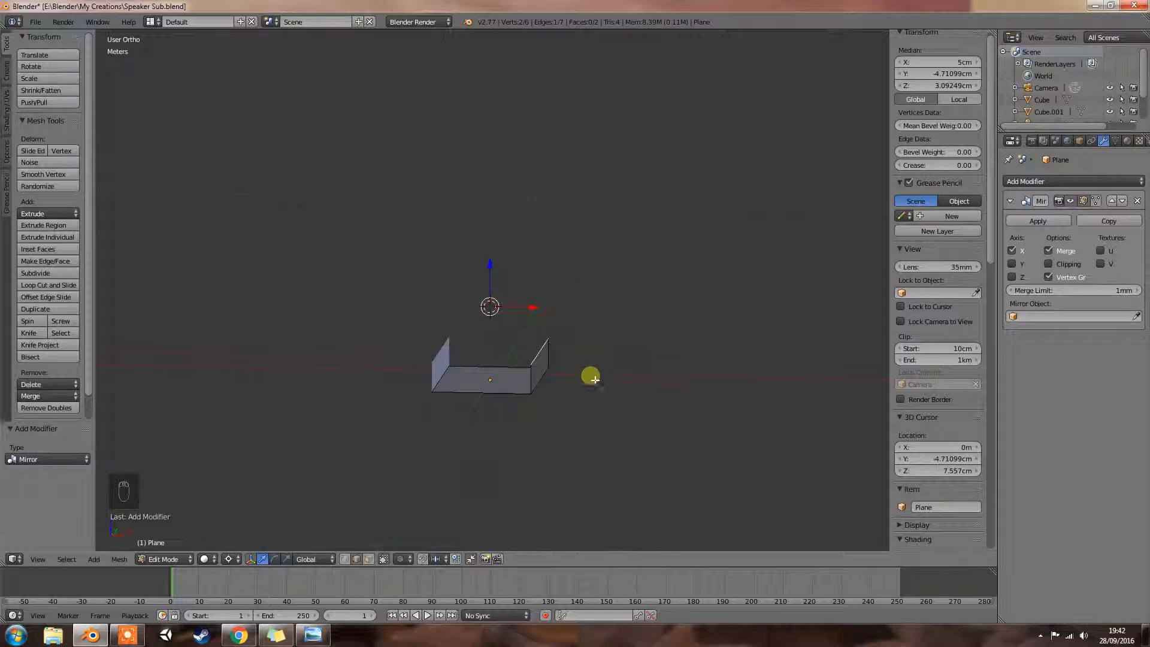
Merge the side wall's upper front vertex into the lower front one using At Last, turning the wall into a wedge
{"action": "middle_click_drag", "start_coordinate": [591, 378], "coordinate": [536, 375]}
{"action": "mouse_move", "coordinate": [438, 368]}
{"action": "middle_mouse_down"}
{"action": "mouse_move", "coordinate": [545, 383]}
{"action": "mouse_move", "coordinate": [544, 393]}
{"action": "mouse_move", "coordinate": [501, 393]}
{"action": "mouse_move", "coordinate": [460, 367]}
{"action": "middle_mouse_up"}
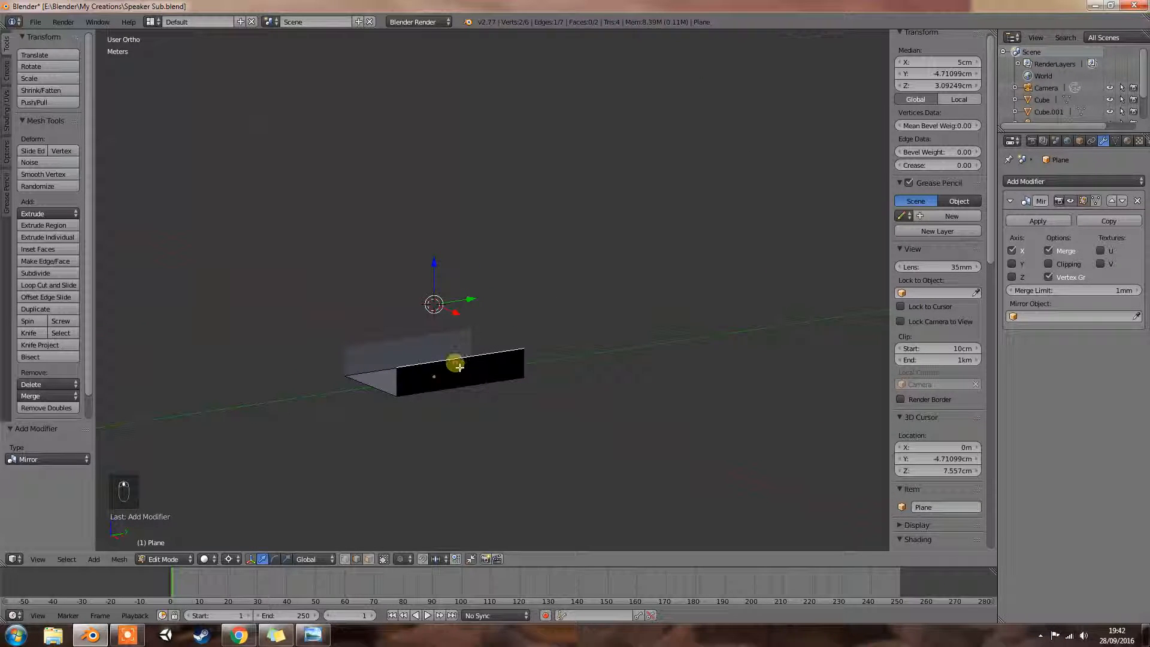
{"action": "key", "text": "KP_1"}
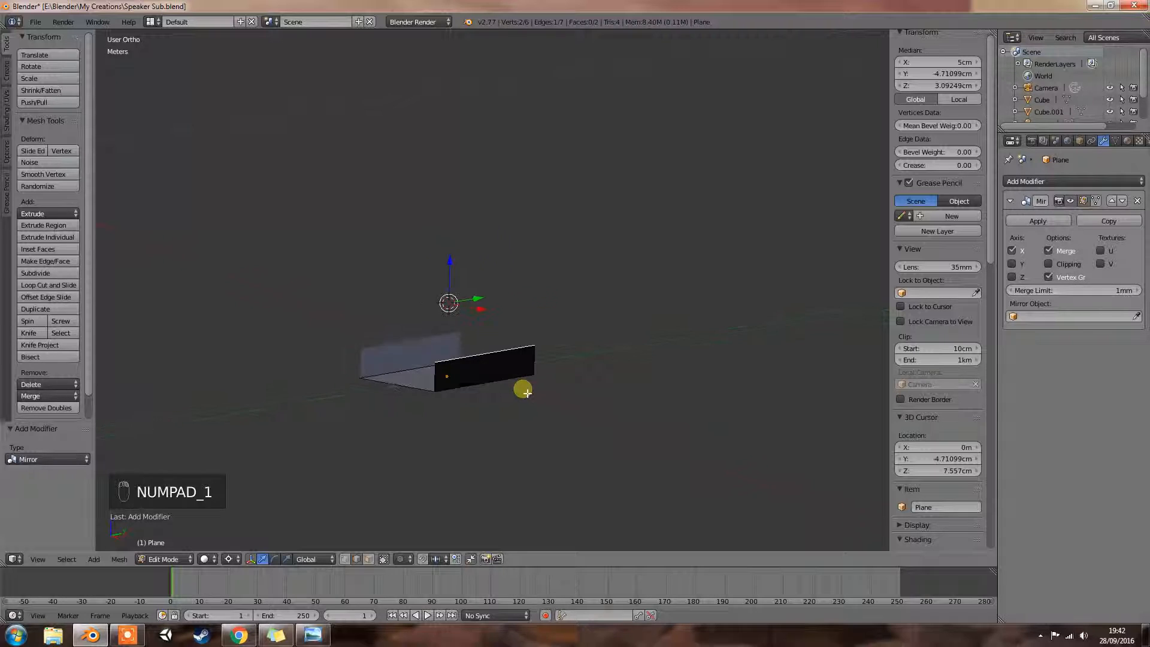
{"action": "key", "text": "KP_6"}
{"action": "key", "text": "KP_6"}
{"action": "key", "text": "KP_6"}
{"action": "key", "text": "KP_6"}
{"action": "key", "text": "KP_6"}
{"action": "key", "text": "KP_6"}
{"action": "key", "text": "KP_6"}
{"action": "key", "text": "KP_6"}
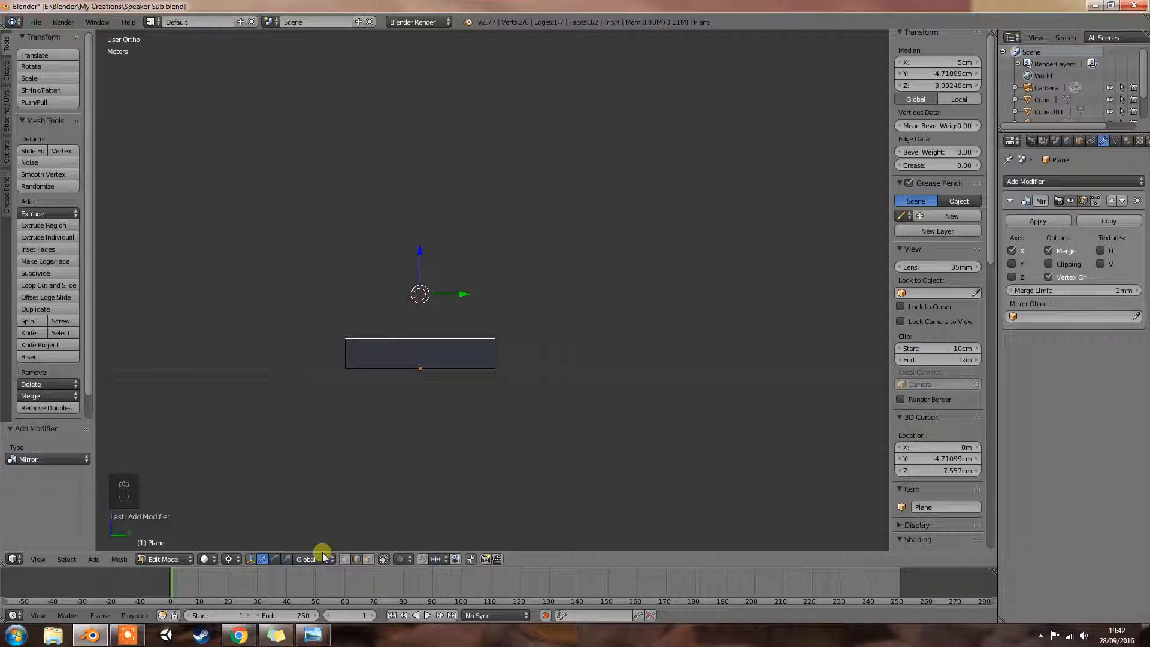
{"action": "right_click", "coordinate": [346, 340]}
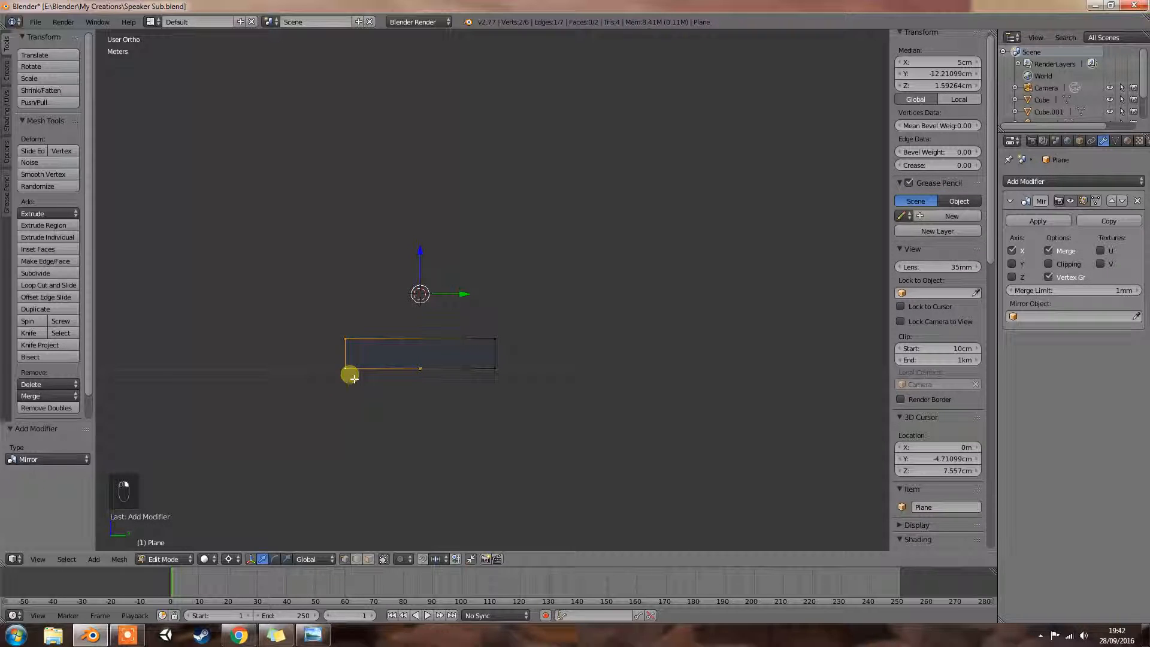
{"action": "key", "text": "alt+m"}
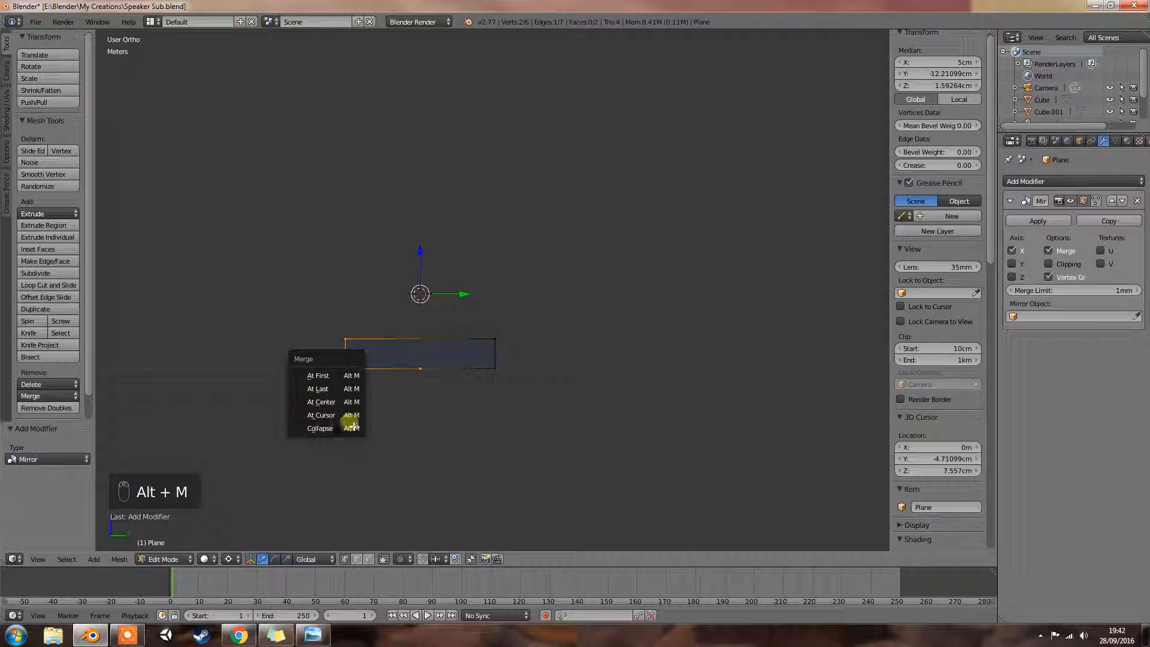
{"action": "left_click", "coordinate": [350, 393]}
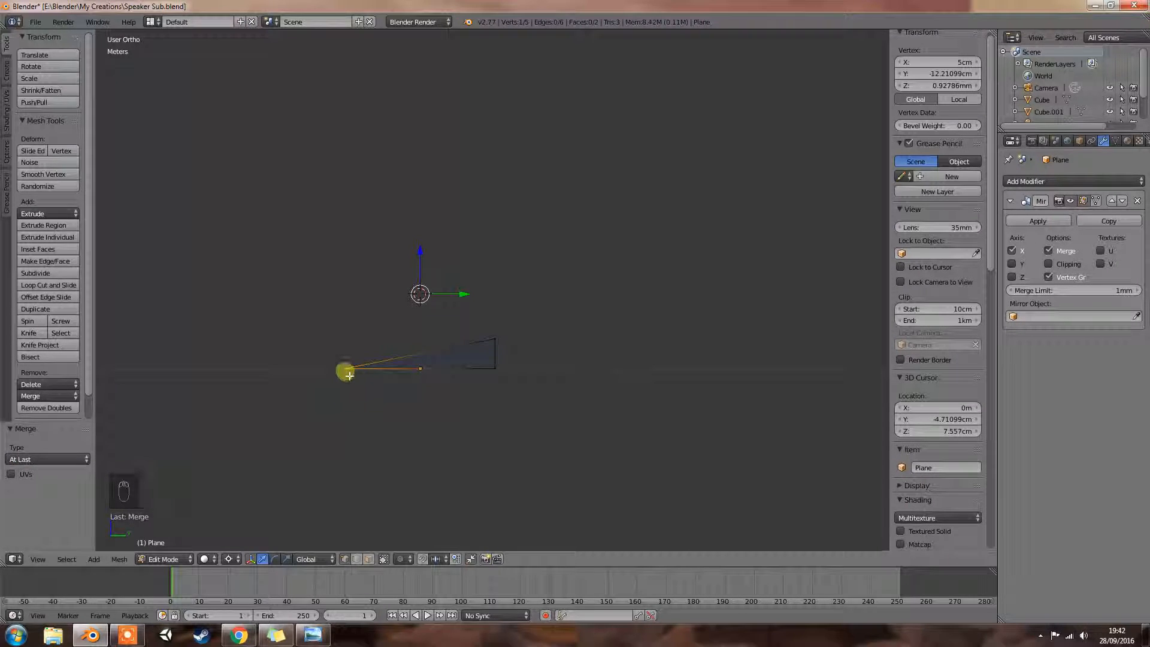
Select the triangular side wall face and subdivide it with one cut
{"action": "middle_click_drag", "start_coordinate": [414, 393], "coordinate": [424, 359]}
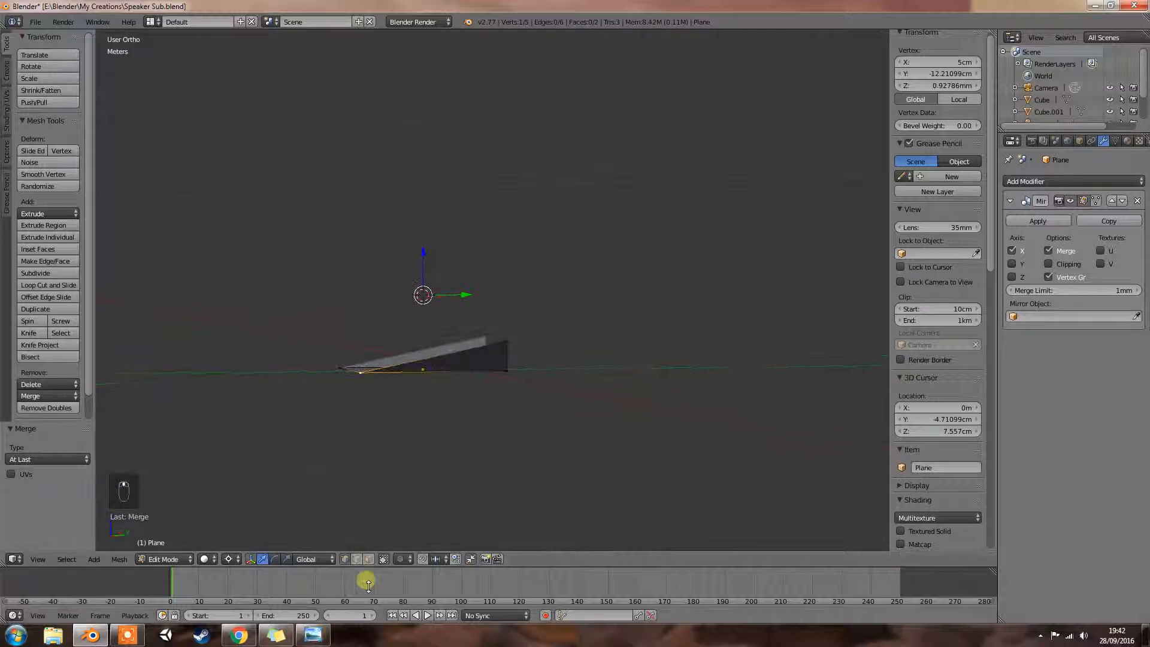
{"action": "left_click", "coordinate": [369, 560]}
{"action": "right_click", "coordinate": [469, 352]}
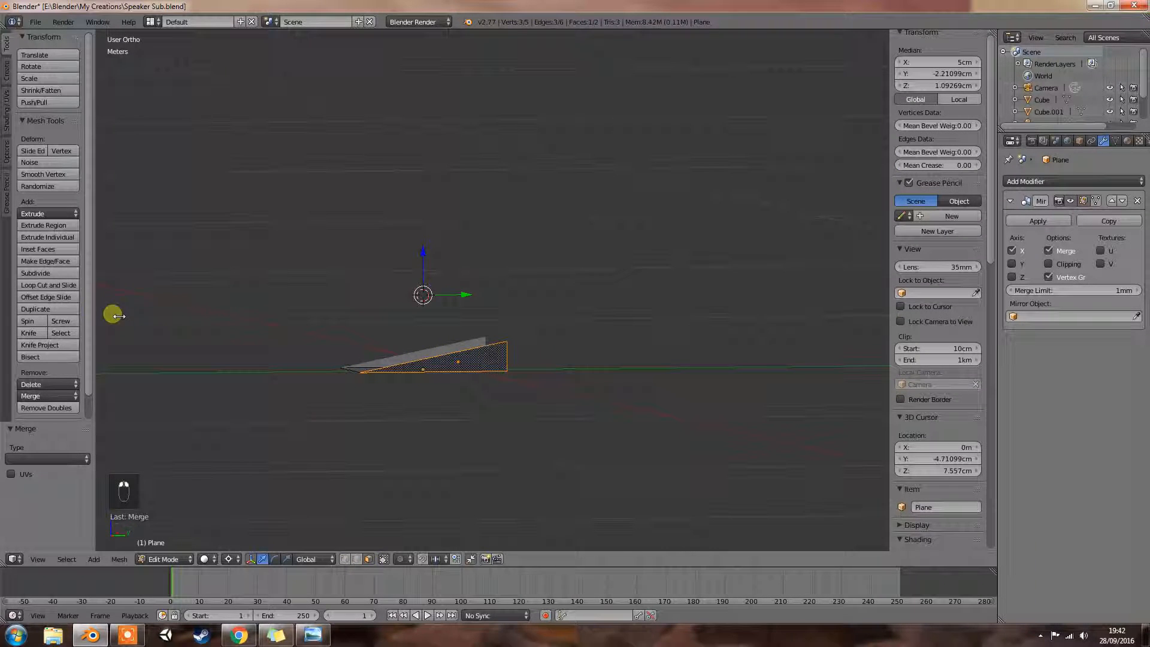
{"action": "left_click", "coordinate": [60, 273]}
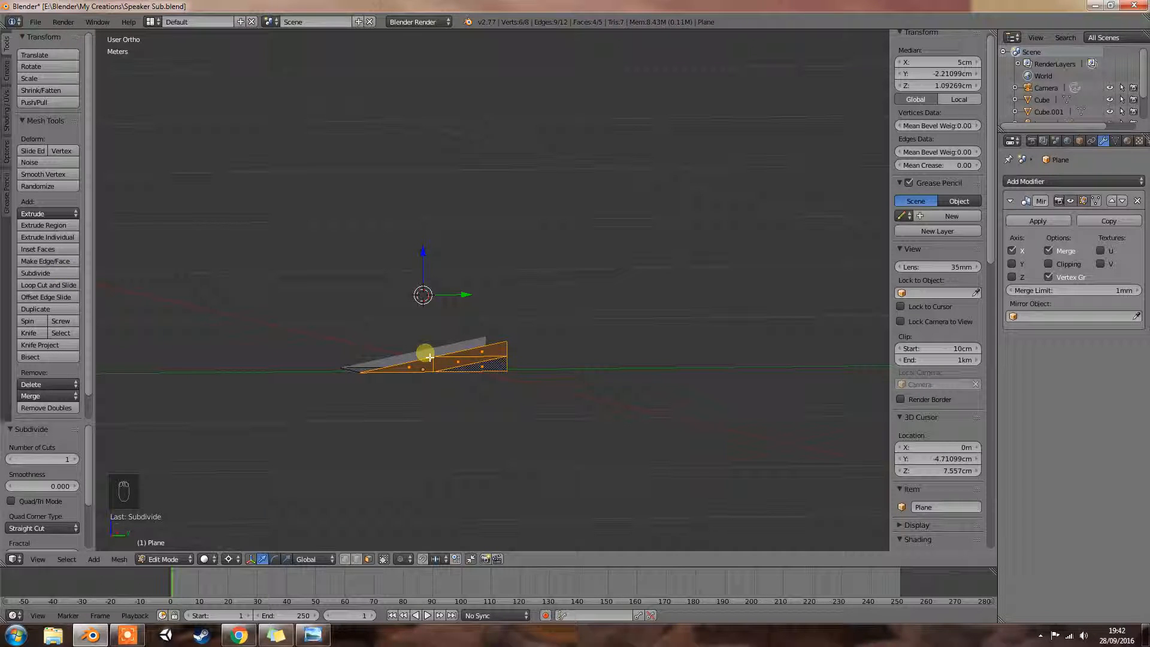
Select the upper rear triangle of the subdivided side wall and subdivide it once more
{"action": "middle_click_drag", "start_coordinate": [431, 369], "coordinate": [468, 363]}
{"action": "right_click", "coordinate": [479, 369]}
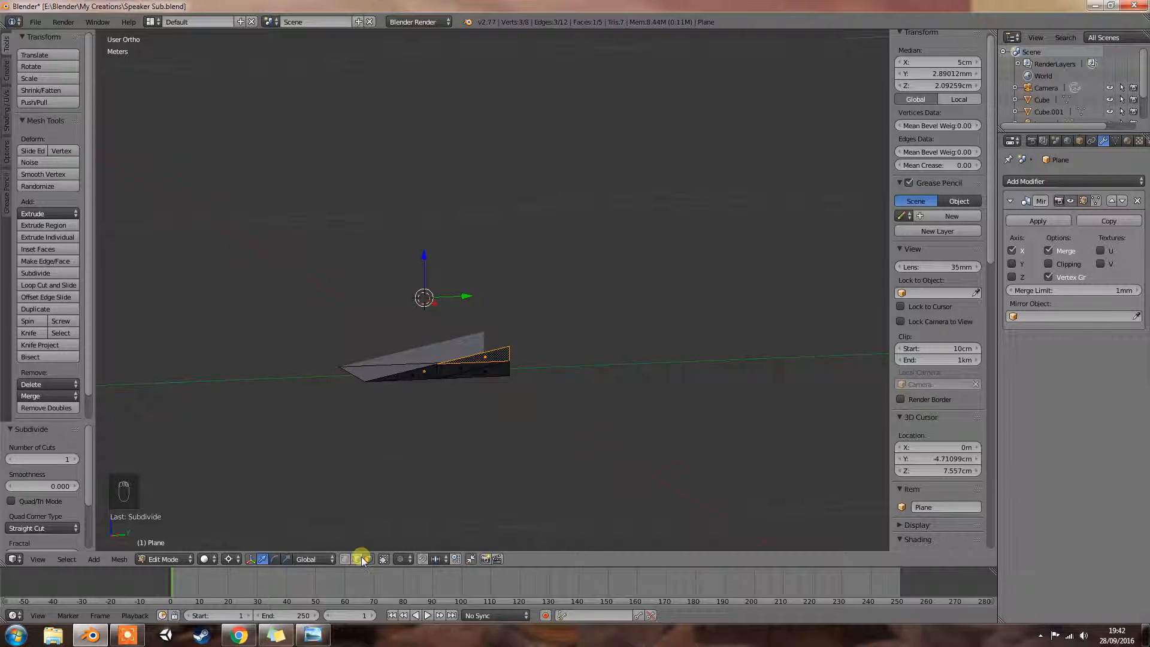
{"action": "right_click", "coordinate": [473, 361]}
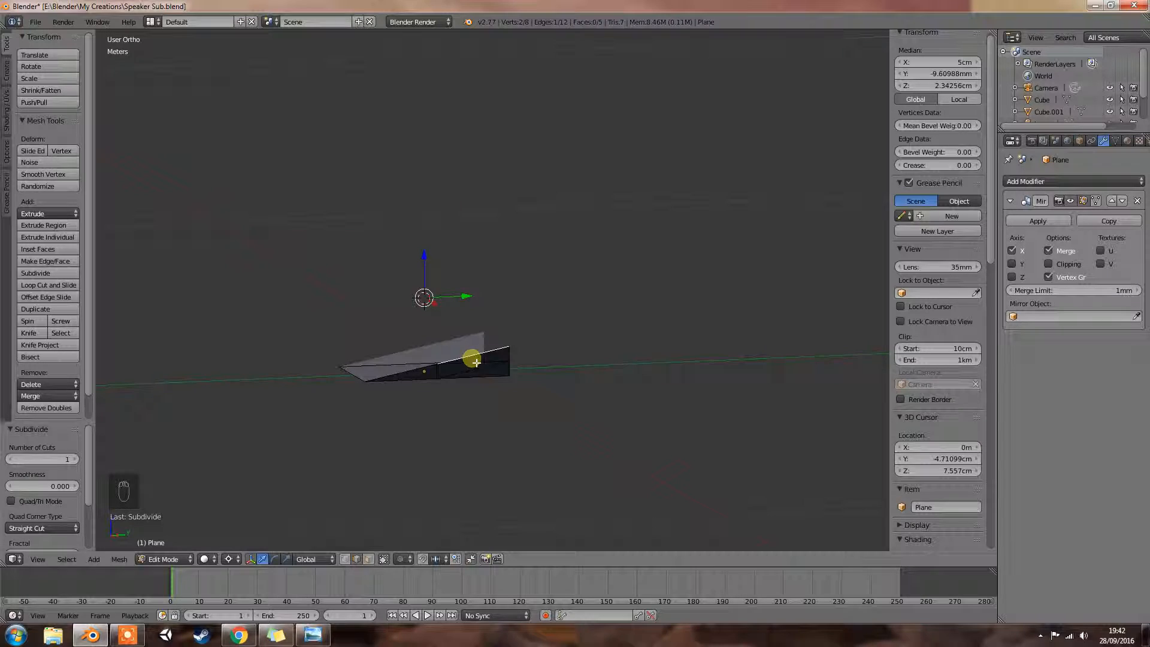
{"action": "left_click", "coordinate": [368, 559]}
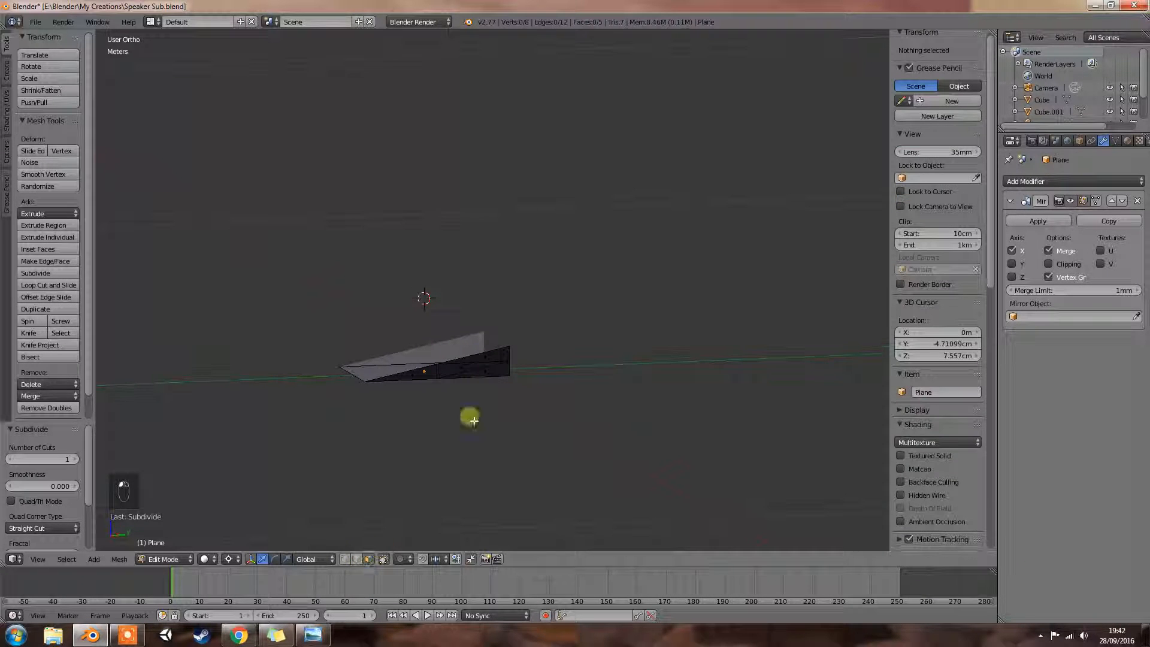
{"action": "right_click", "coordinate": [486, 358]}
{"action": "left_click", "coordinate": [46, 274]}
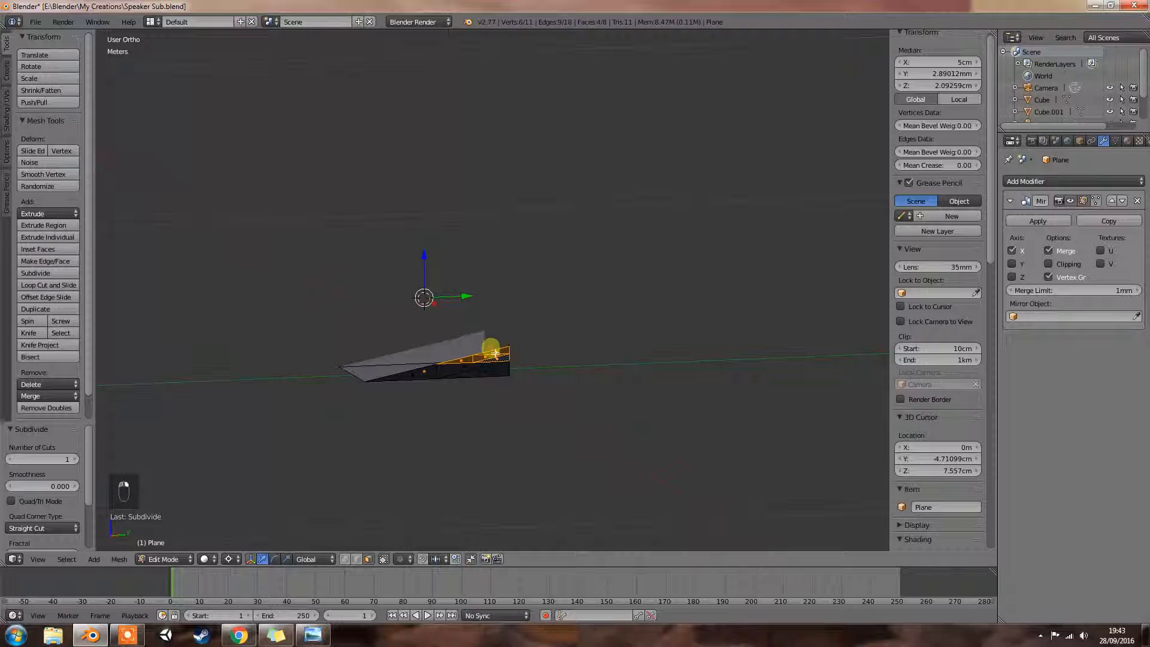
Extrude the rearmost segment of the side wall's sloping top edge about 1.15 cm upward along Z
{"action": "right_click", "coordinate": [487, 350]}
{"action": "right_click", "coordinate": [501, 360]}
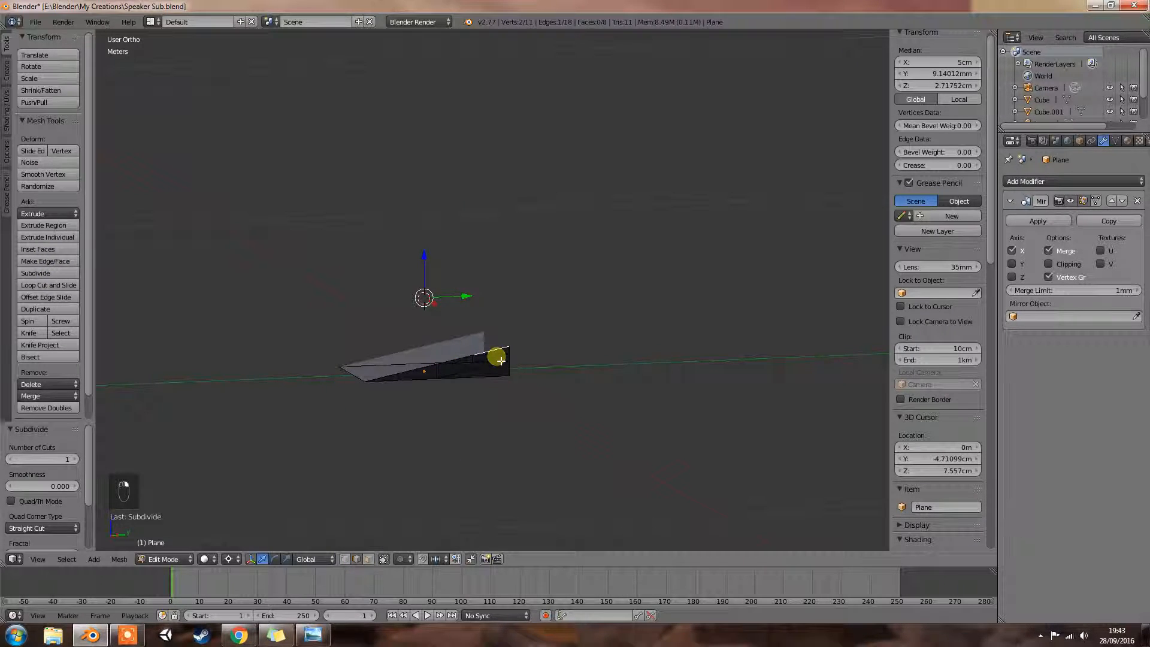
{"action": "key", "text": "e"}
{"action": "key", "text": "z"}
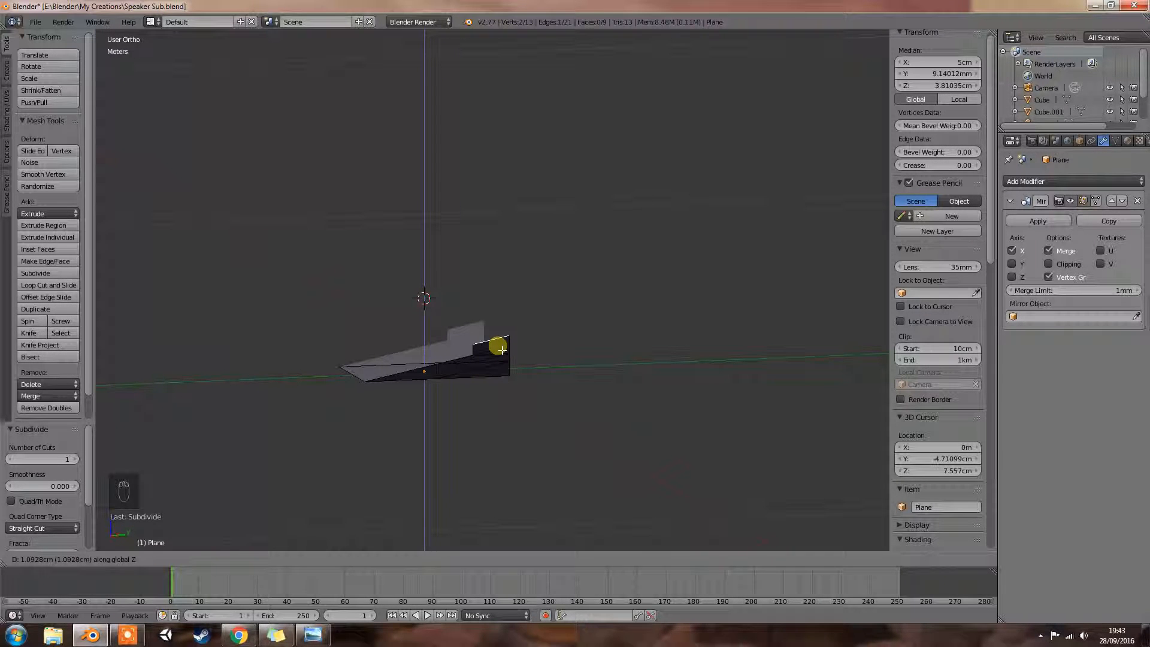
{"action": "left_click", "coordinate": [501, 349]}
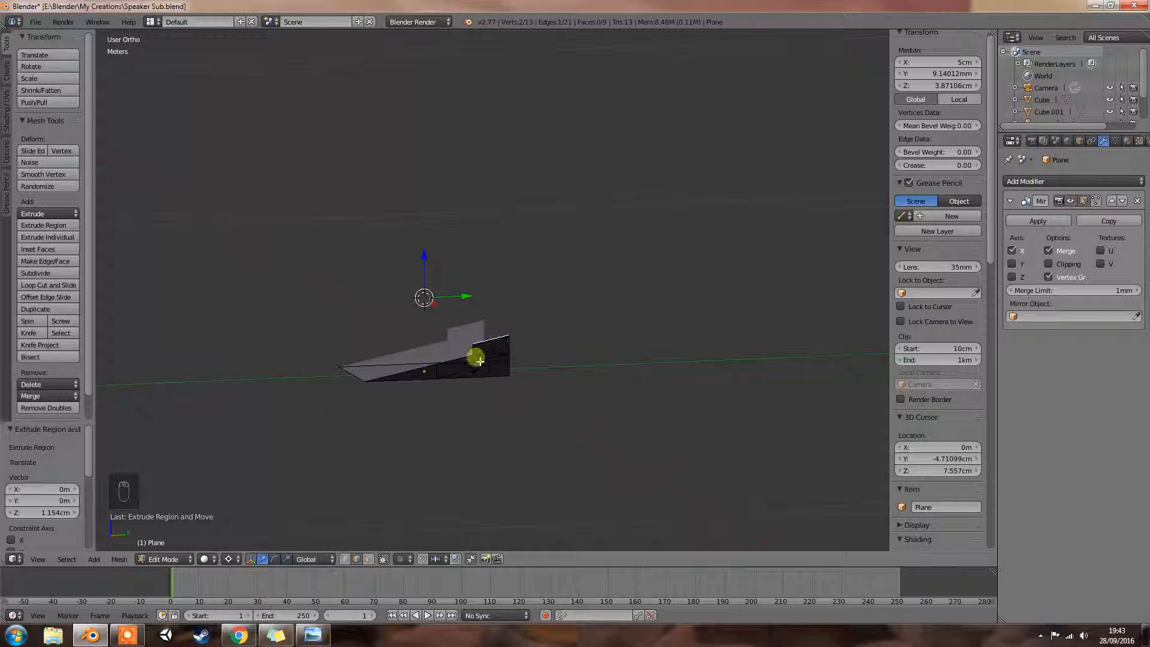
Extrude the side wall's vertex at the lower front corner of the raised rear block about 4.75 cm forward along Y
{"action": "right_click", "coordinate": [477, 354]}
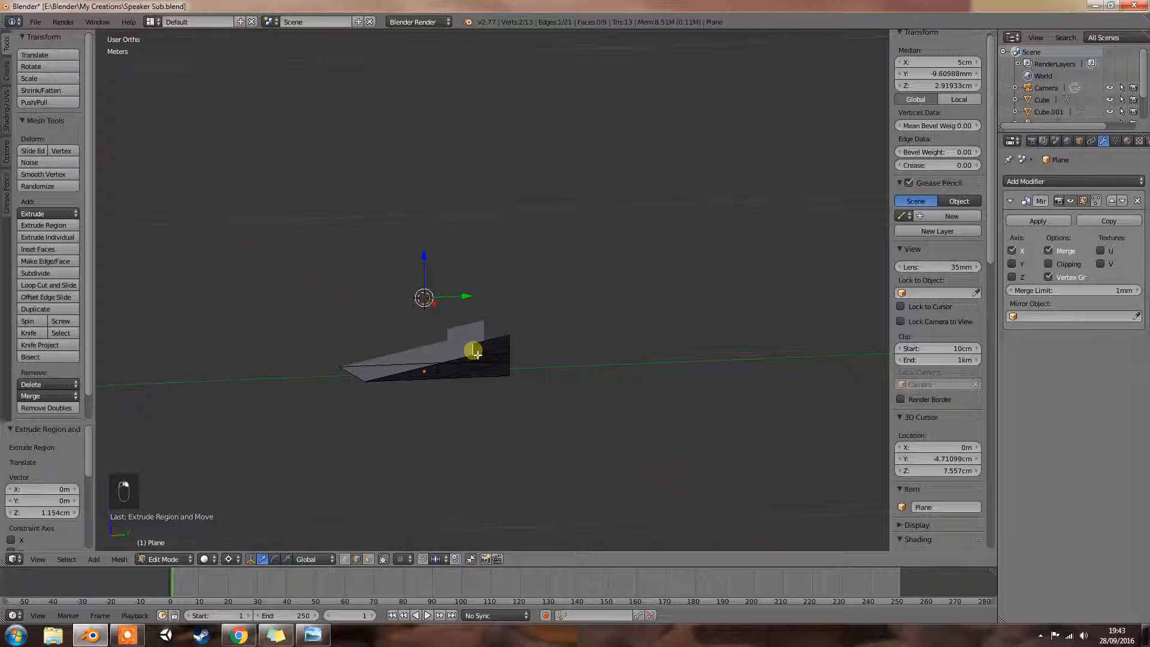
{"action": "middle_click_drag", "start_coordinate": [503, 349], "coordinate": [459, 397]}
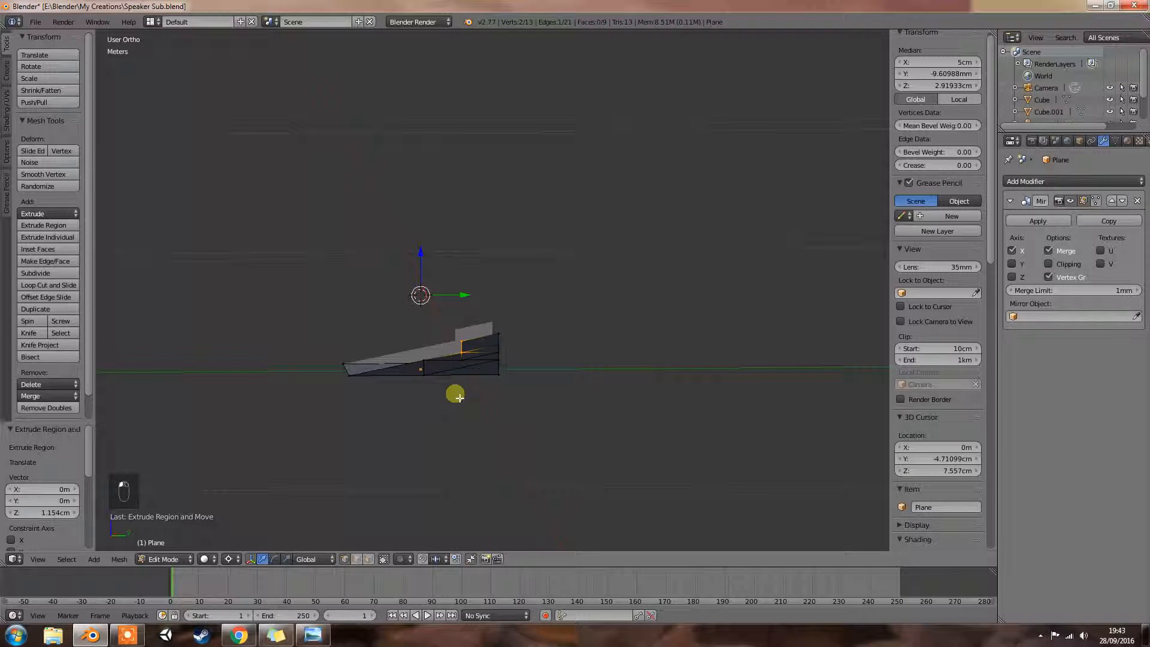
{"action": "right_click", "coordinate": [465, 346]}
{"action": "key", "text": "e"}
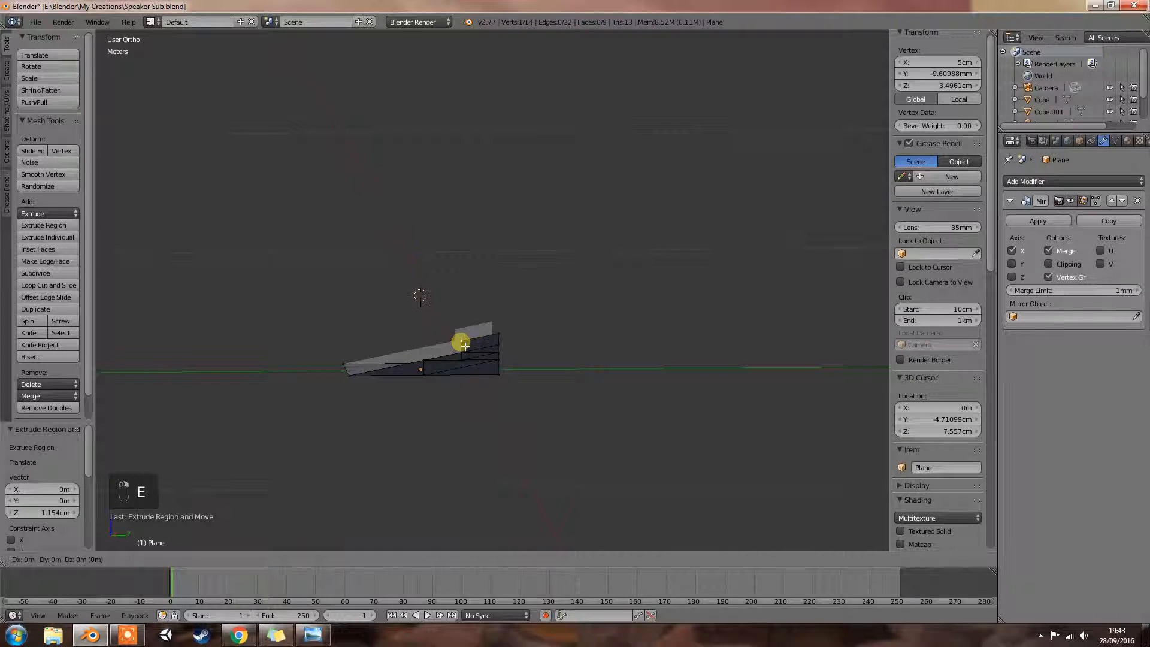
{"action": "key", "text": "x"}
{"action": "key", "text": "y"}
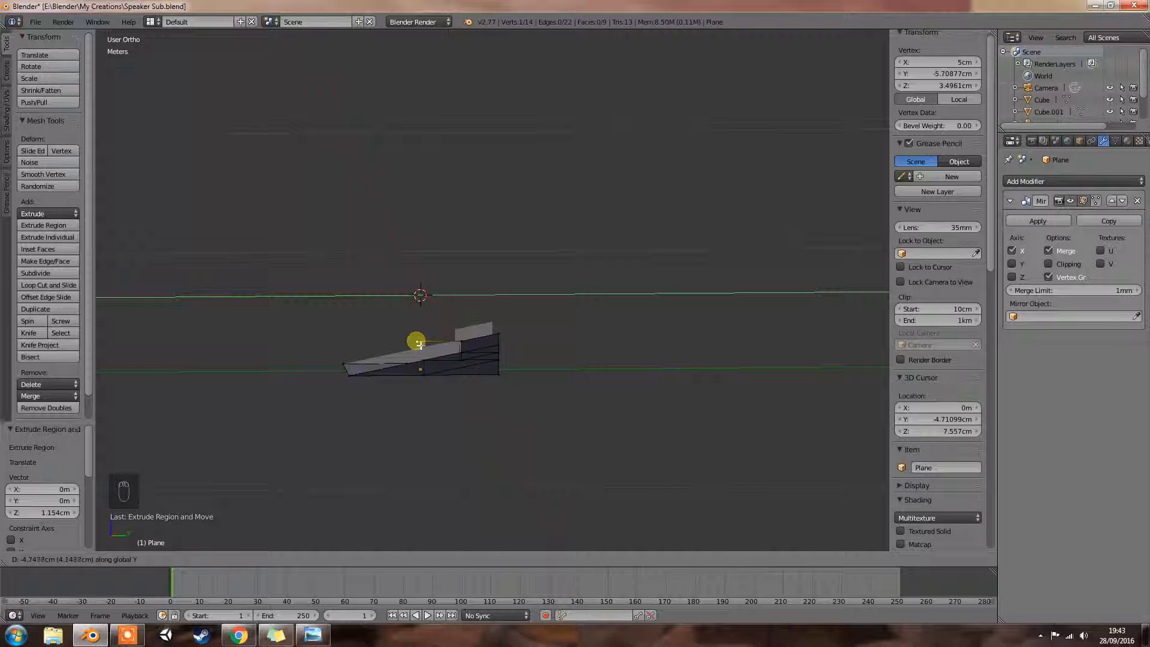
{"action": "left_click", "coordinate": [419, 346]}
Raise the newly extruded front vertex about 5.44 mm along Z
{"action": "key", "text": "g"}
{"action": "key", "text": "z"}
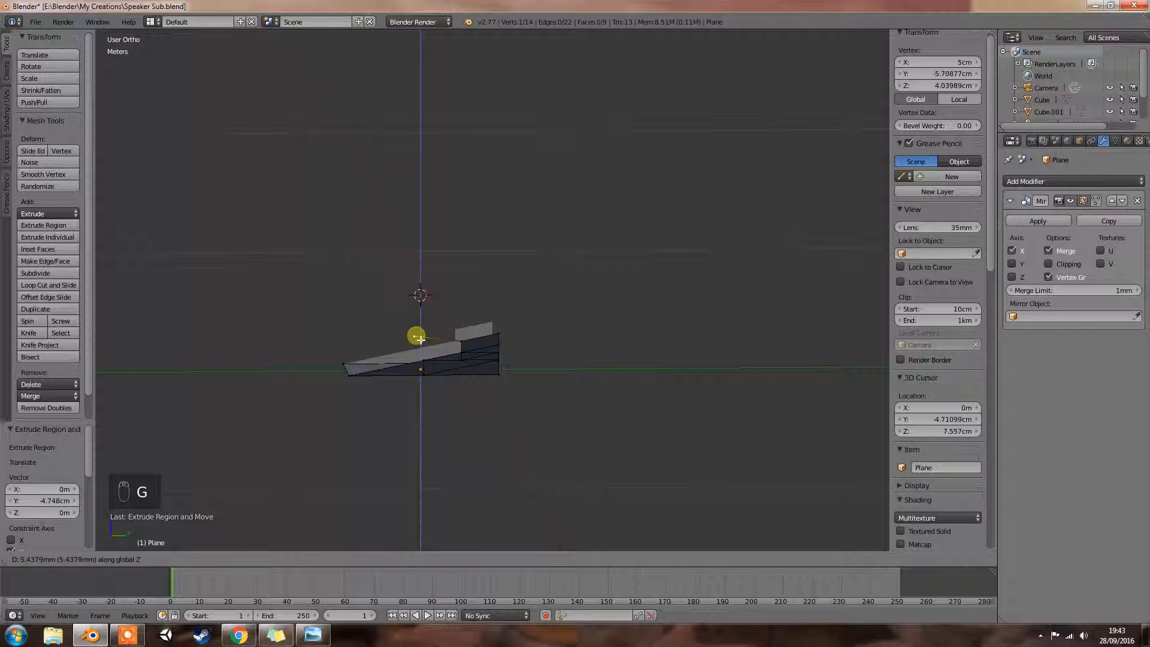
{"action": "left_click", "coordinate": [420, 339]}
{"action": "middle_click_drag", "start_coordinate": [447, 367], "coordinate": [588, 378]}
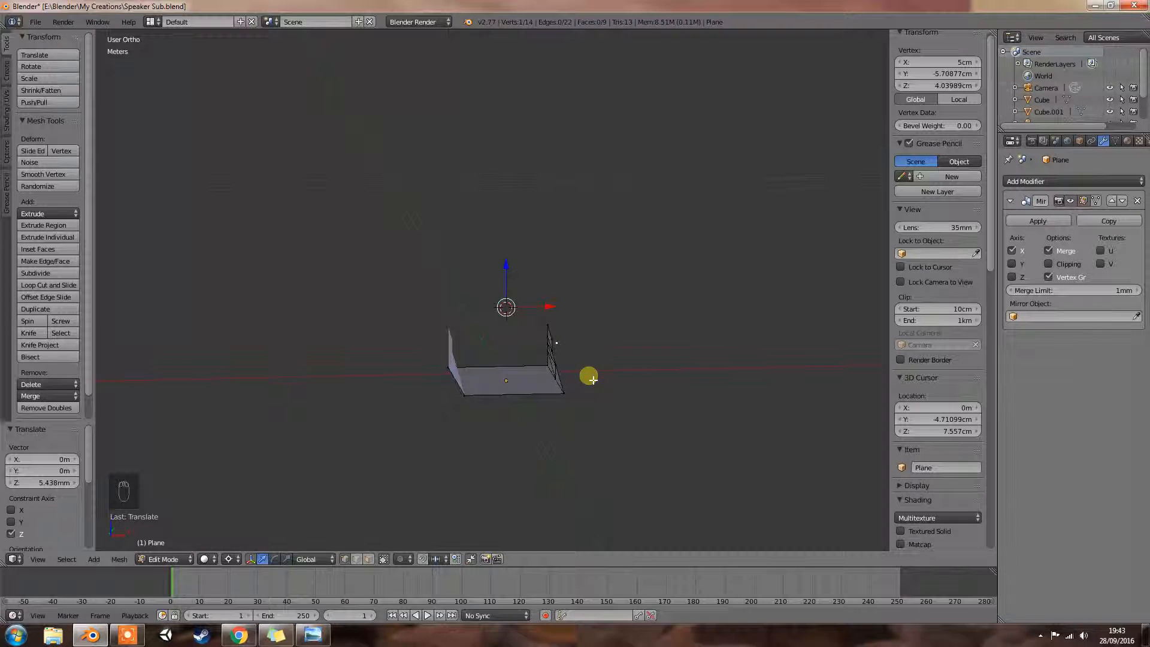
{"action": "left_click", "coordinate": [127, 635]}
{"action": "left_click", "coordinate": [762, 614]}
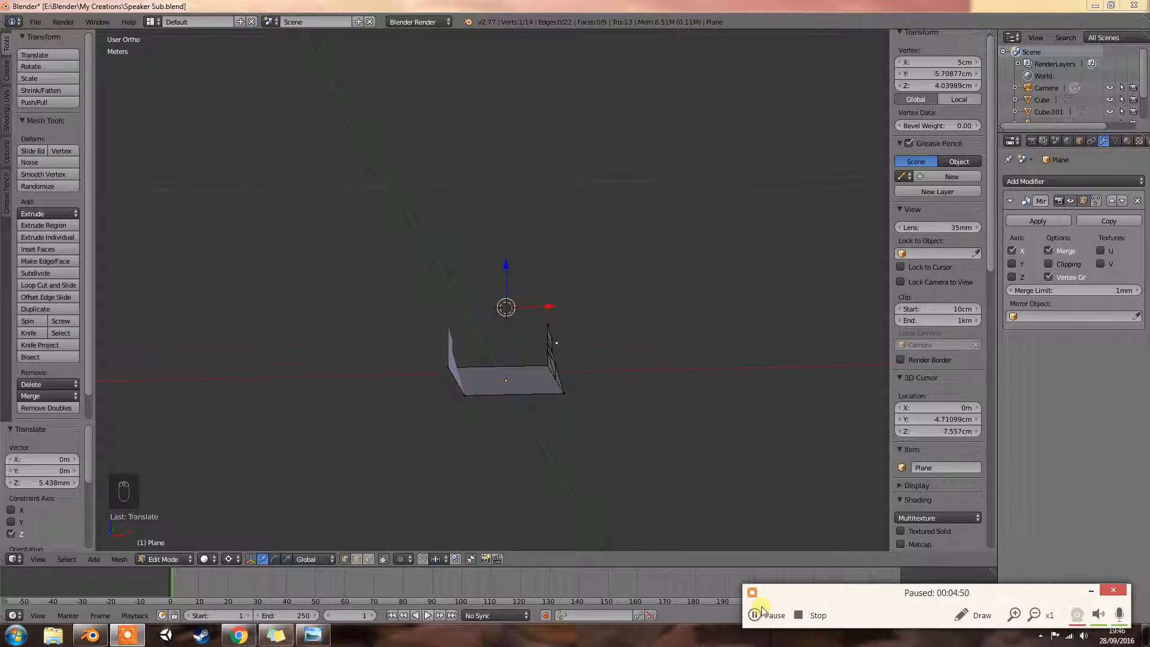
{"action": "left_click", "coordinate": [760, 615]}
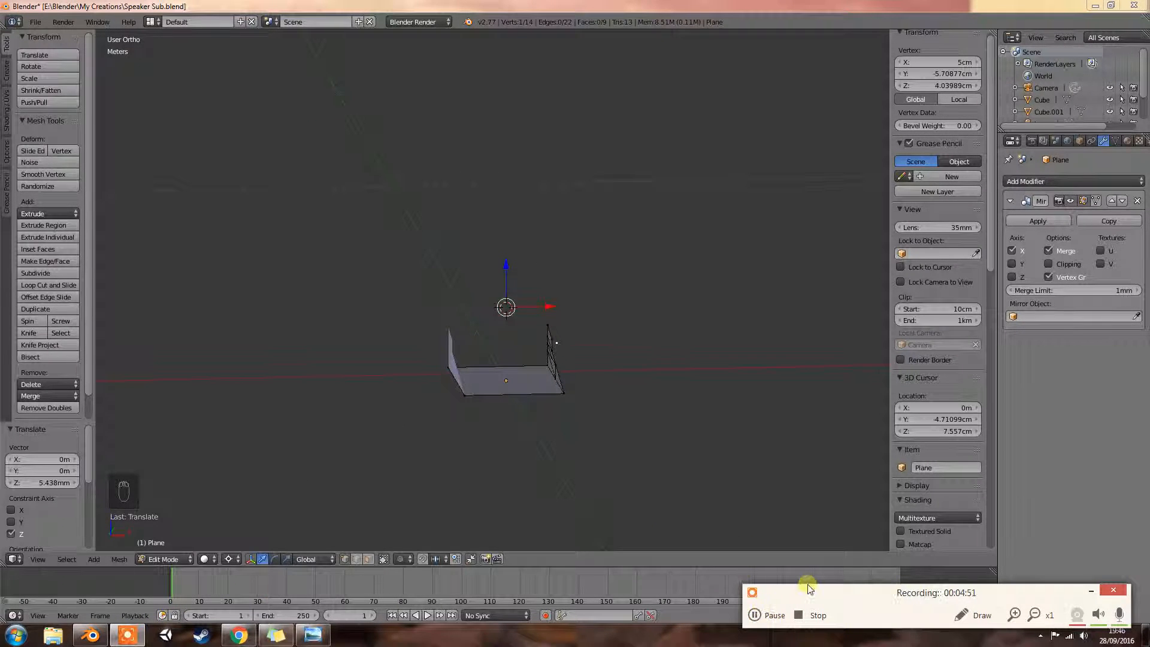
{"action": "left_click", "coordinate": [1094, 592]}
Connect the raised front vertex to the wall's top rear corner with an edge, and fill a triangular face with the block's upper front vertex
{"action": "mouse_move", "coordinate": [686, 422]}
{"action": "middle_mouse_down"}
{"action": "mouse_move", "coordinate": [549, 419]}
{"action": "mouse_move", "coordinate": [563, 429]}
{"action": "mouse_move", "coordinate": [589, 420]}
{"action": "mouse_move", "coordinate": [561, 413]}
{"action": "middle_mouse_up"}
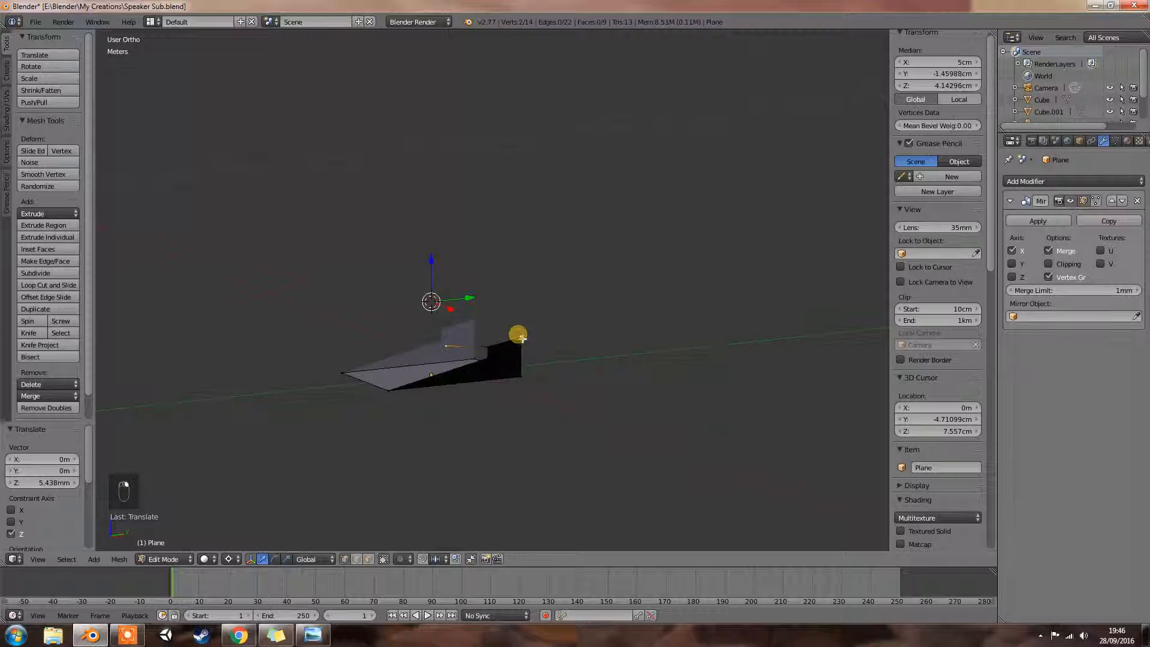
{"action": "key", "text": "f"}
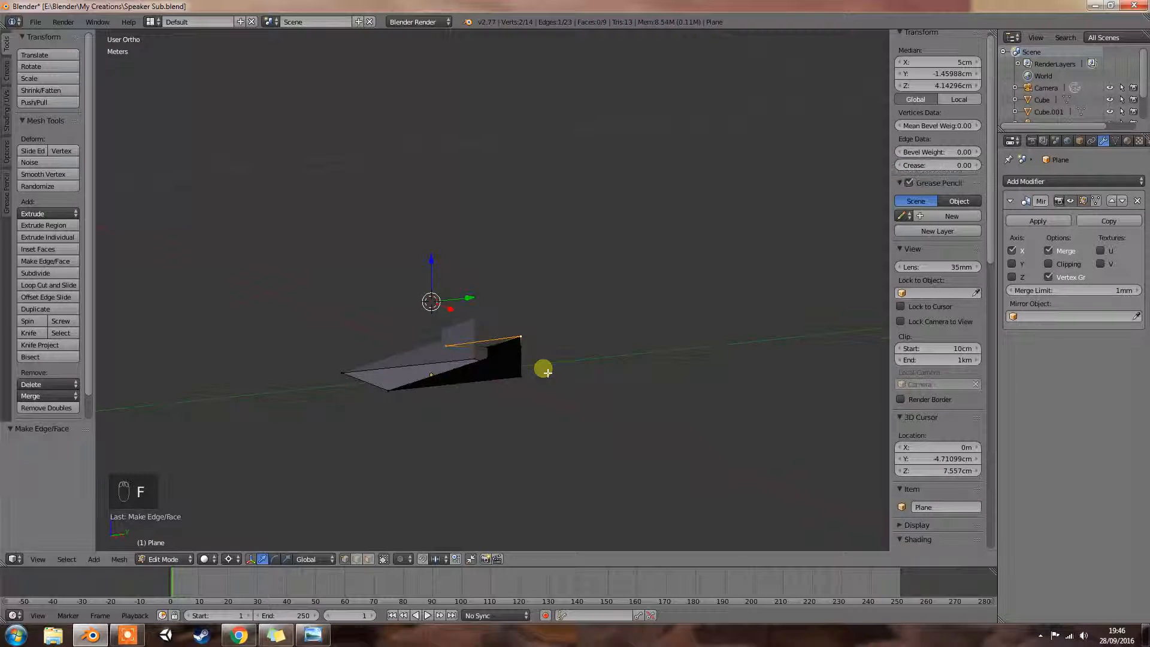
{"action": "middle_click_drag", "start_coordinate": [515, 360], "coordinate": [508, 355]}
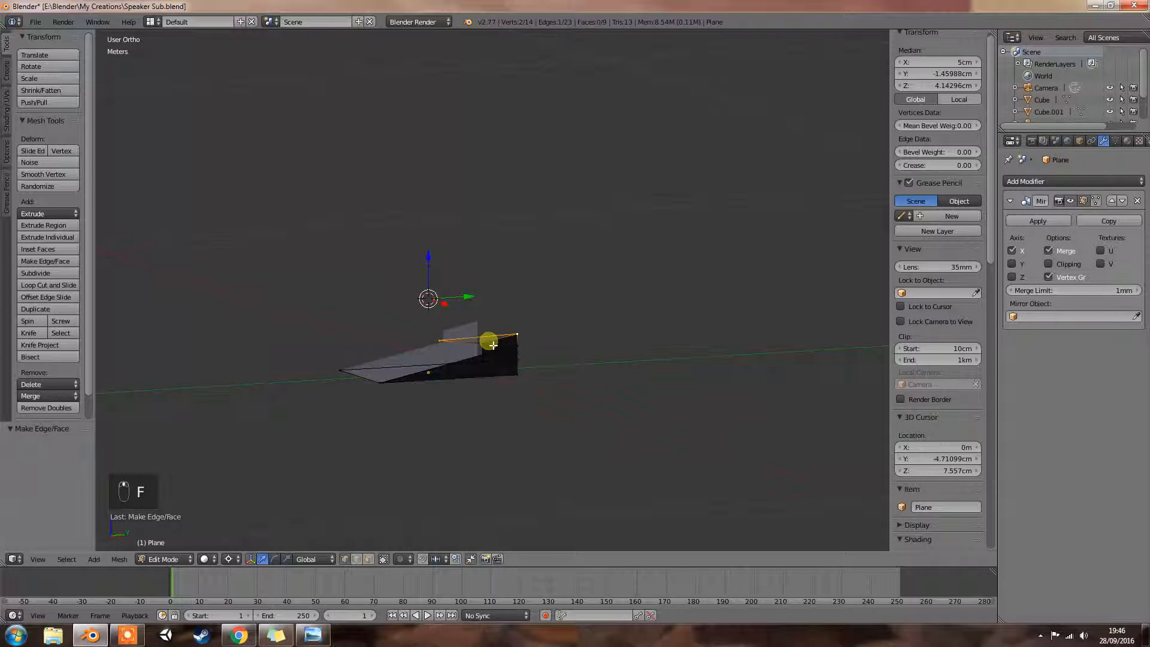
{"action": "right_click", "coordinate": [492, 351], "text": "shift"}
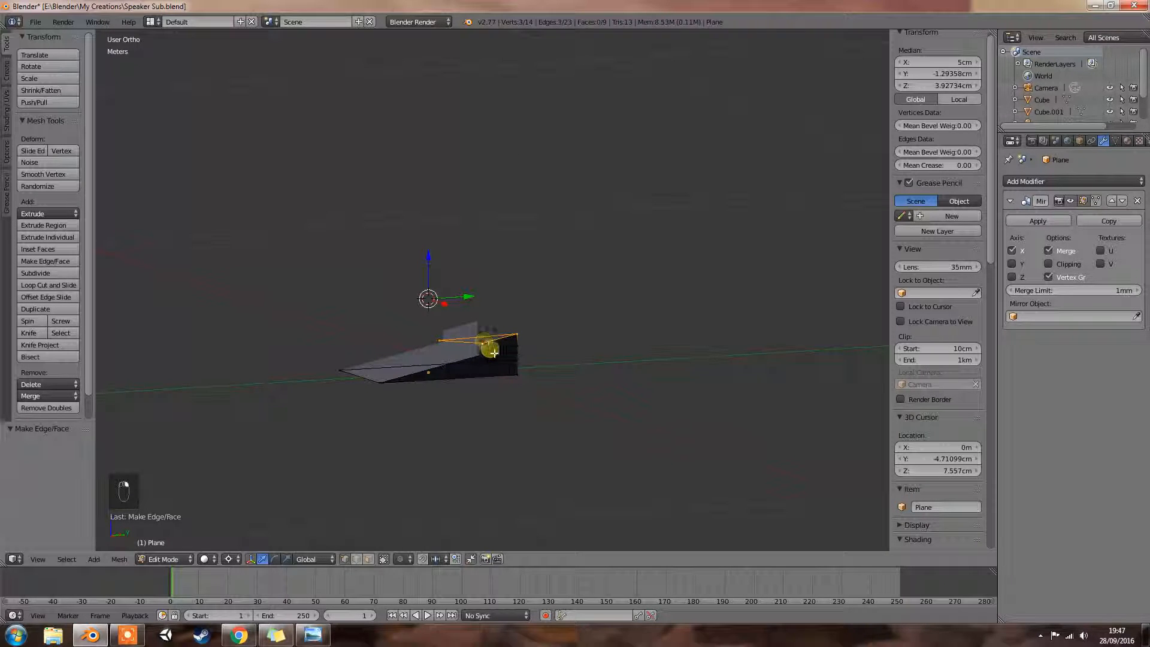
{"action": "key", "text": "f"}
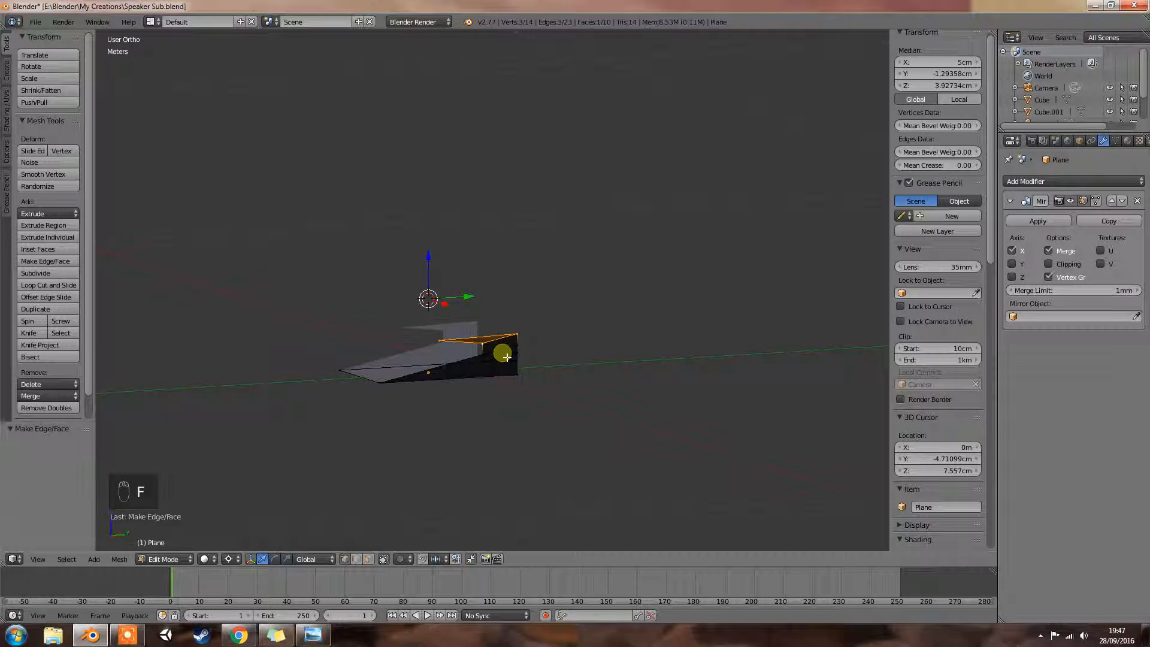
{"action": "middle_click_drag", "start_coordinate": [507, 357], "coordinate": [647, 378]}
Enable Clipping on the Mirror modifier, apply the modifier in Object Mode and return to Edit Mode
{"action": "left_click", "coordinate": [1049, 264]}
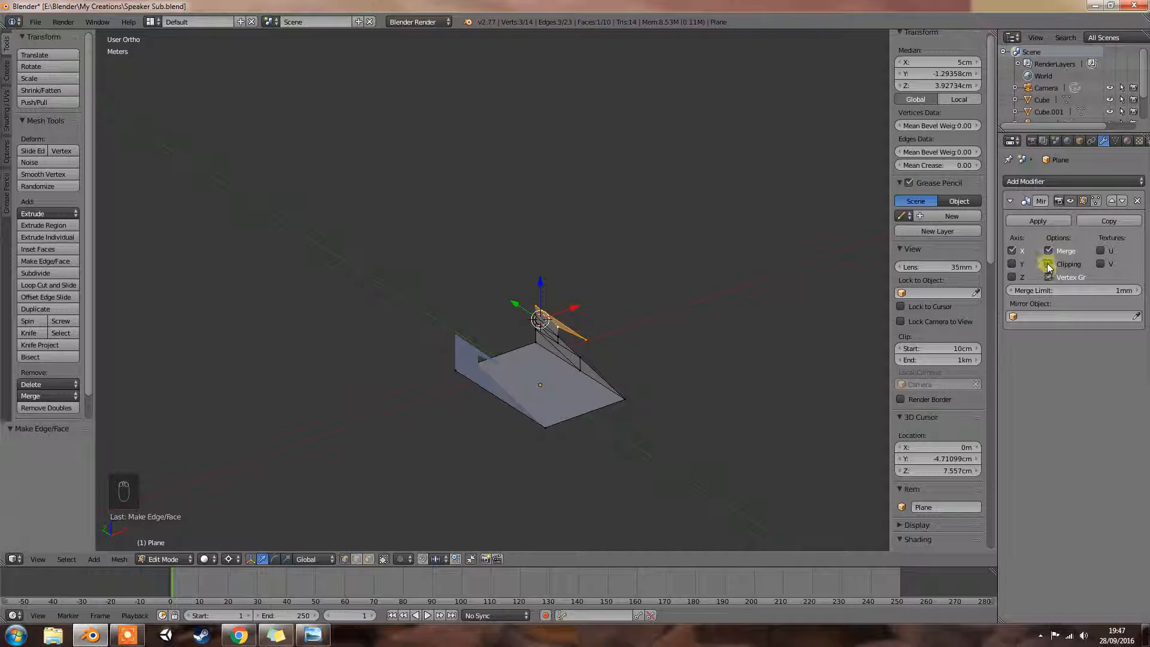
{"action": "left_click", "coordinate": [1055, 223]}
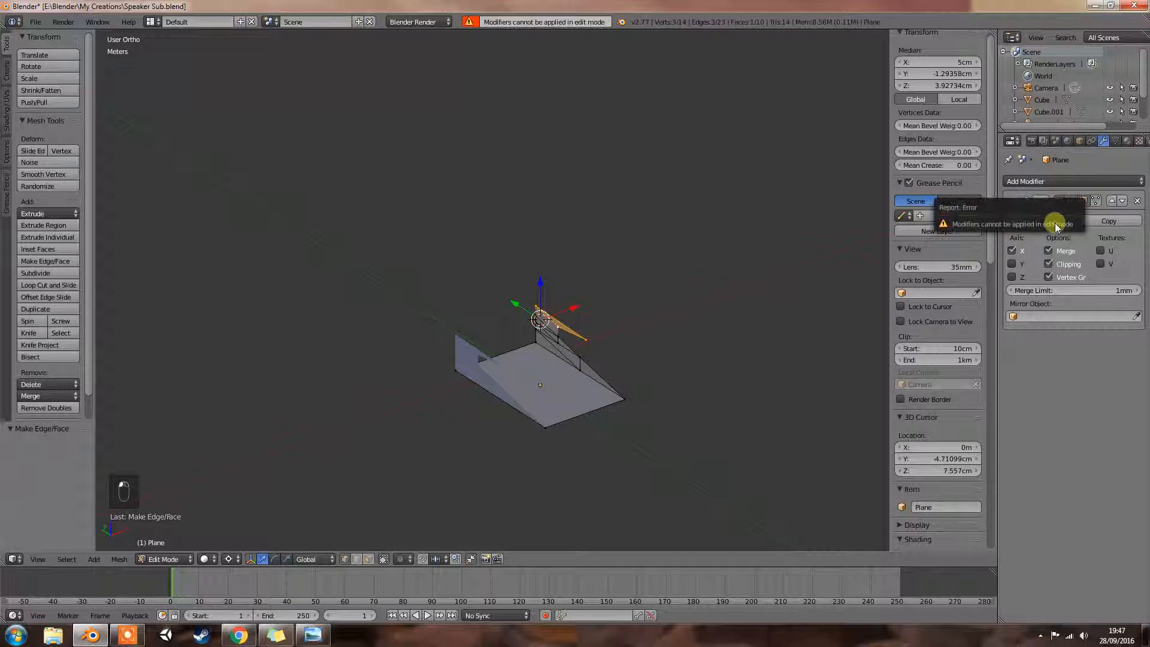
{"action": "key", "text": "Tab"}
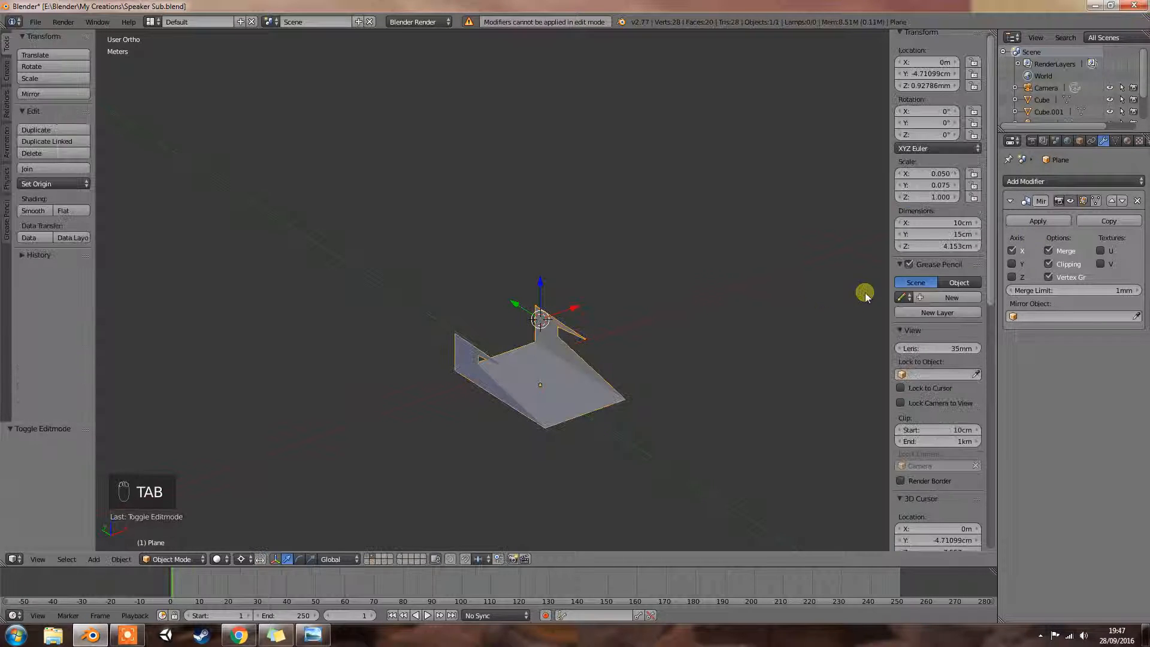
{"action": "left_click", "coordinate": [1031, 222]}
{"action": "key", "text": "Tab"}
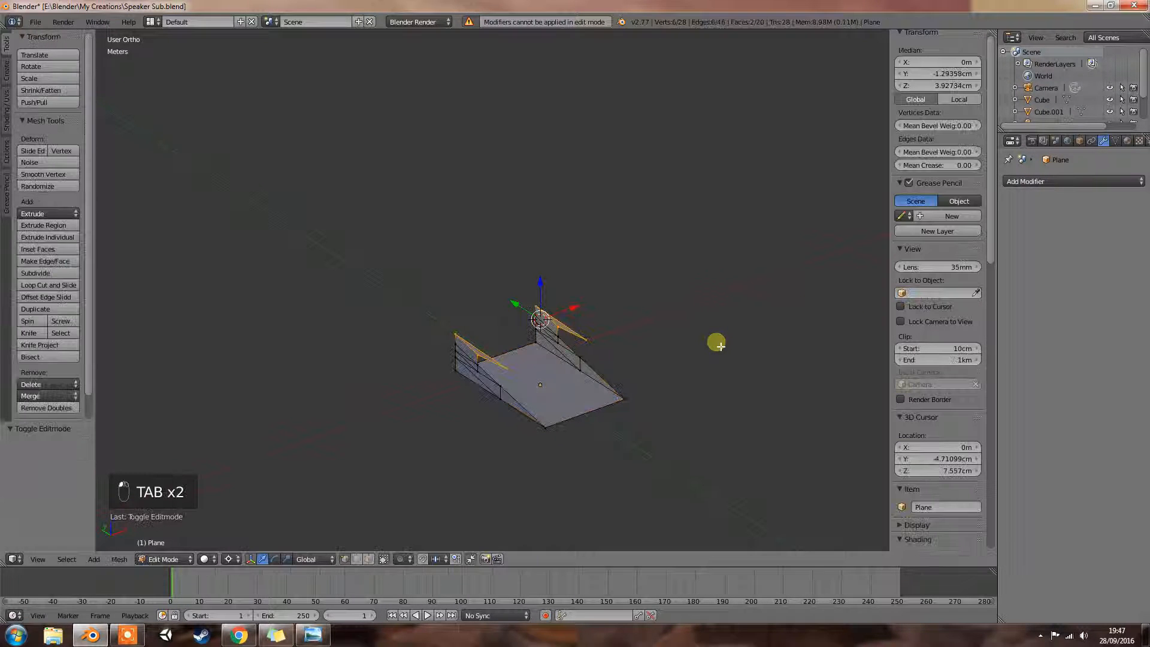
Fill a sloping face between the base's two front corners and the midpoint vertices on both side walls' sloping top edges
{"action": "middle_click_drag", "start_coordinate": [715, 337], "coordinate": [522, 317]}
{"action": "middle_click_drag", "start_coordinate": [426, 376], "coordinate": [537, 413]}
{"action": "right_click", "coordinate": [493, 368]}
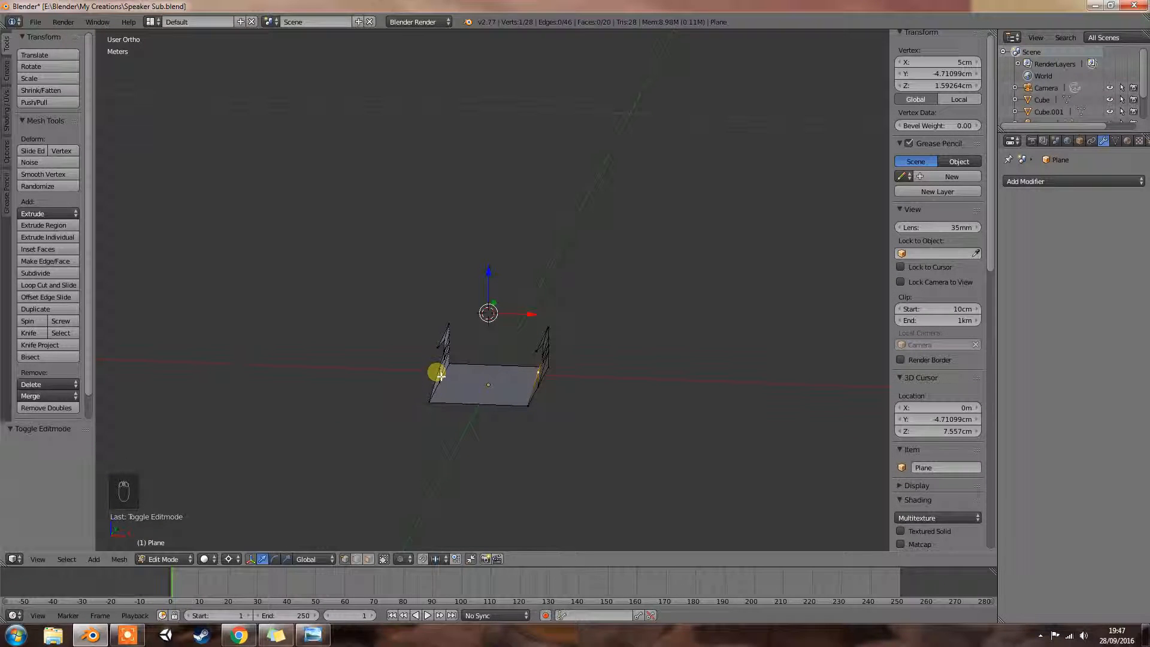
{"action": "right_click", "coordinate": [527, 406], "text": "shift"}
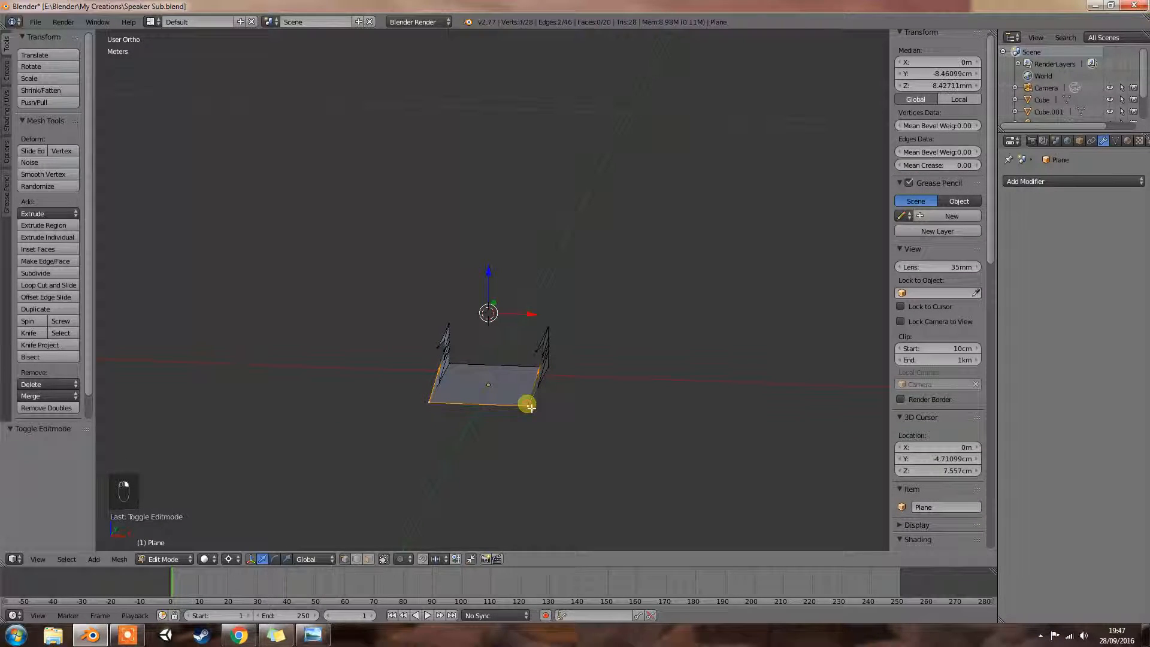
{"action": "key", "text": "f"}
Examine the stand's side profile up close, around the subdivided faces of the side wall's rear block
{"action": "middle_click_drag", "start_coordinate": [577, 396], "coordinate": [509, 350]}
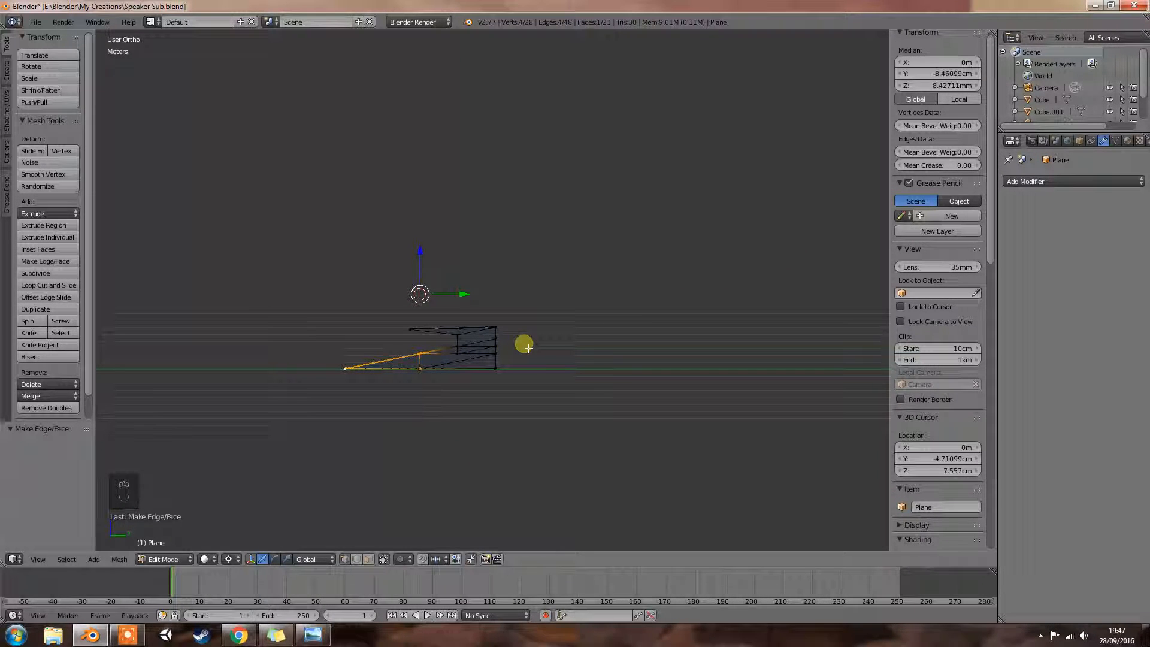
{"action": "key", "text": "KP_1"}
{"action": "key", "text": "KP_6"}
{"action": "key", "text": "KP_6"}
{"action": "key", "text": "KP_6"}
{"action": "key", "text": "KP_6"}
{"action": "key", "text": "KP_6"}
{"action": "key", "text": "KP_6"}
{"action": "key", "text": "KP_6"}
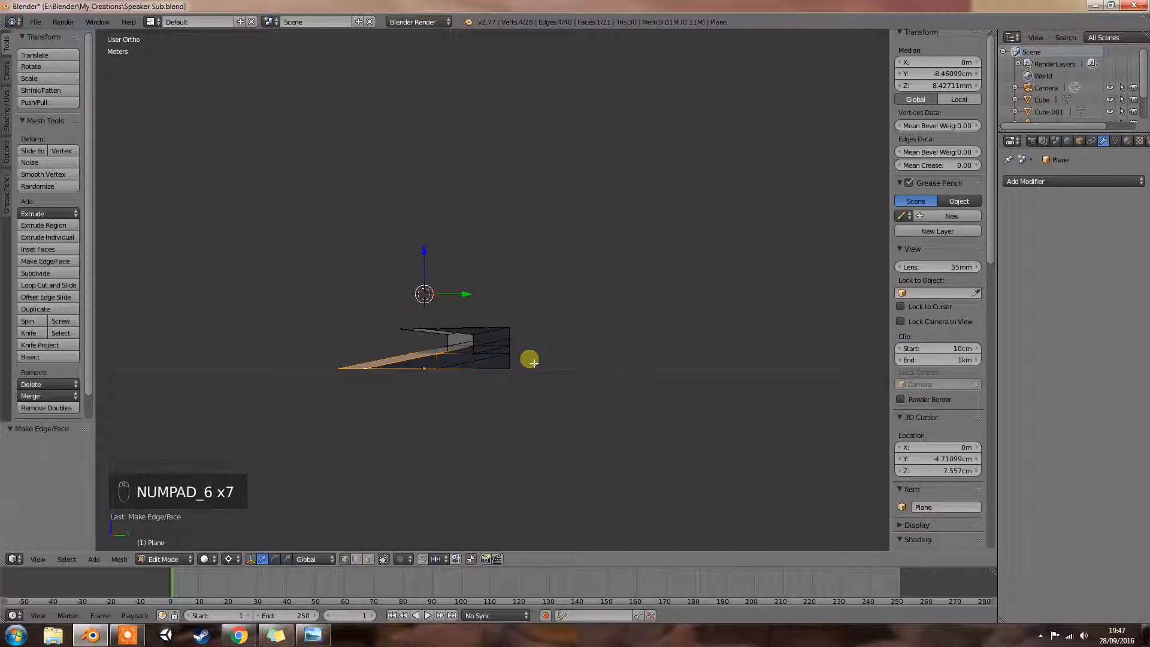
{"action": "key", "text": "KP_6"}
{"action": "scroll", "coordinate": [533, 363], "scroll_direction": "up", "scroll_amount": 4}
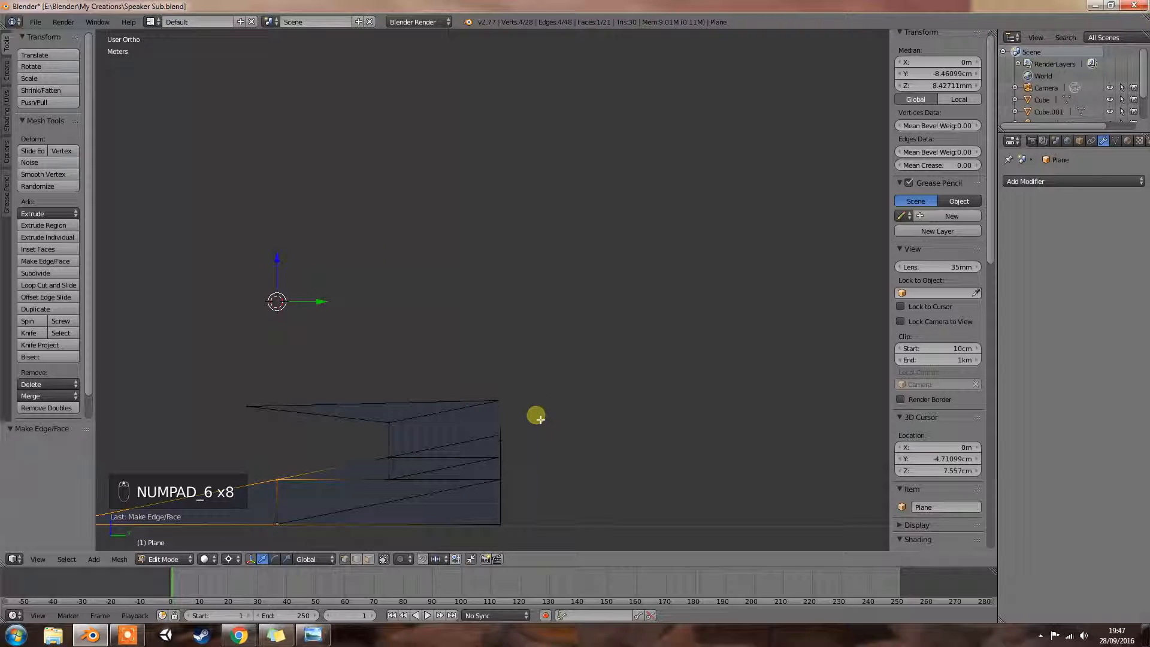
{"action": "middle_click_drag", "start_coordinate": [536, 416], "coordinate": [537, 383], "text": "shift"}
{"action": "right_click", "coordinate": [478, 404]}
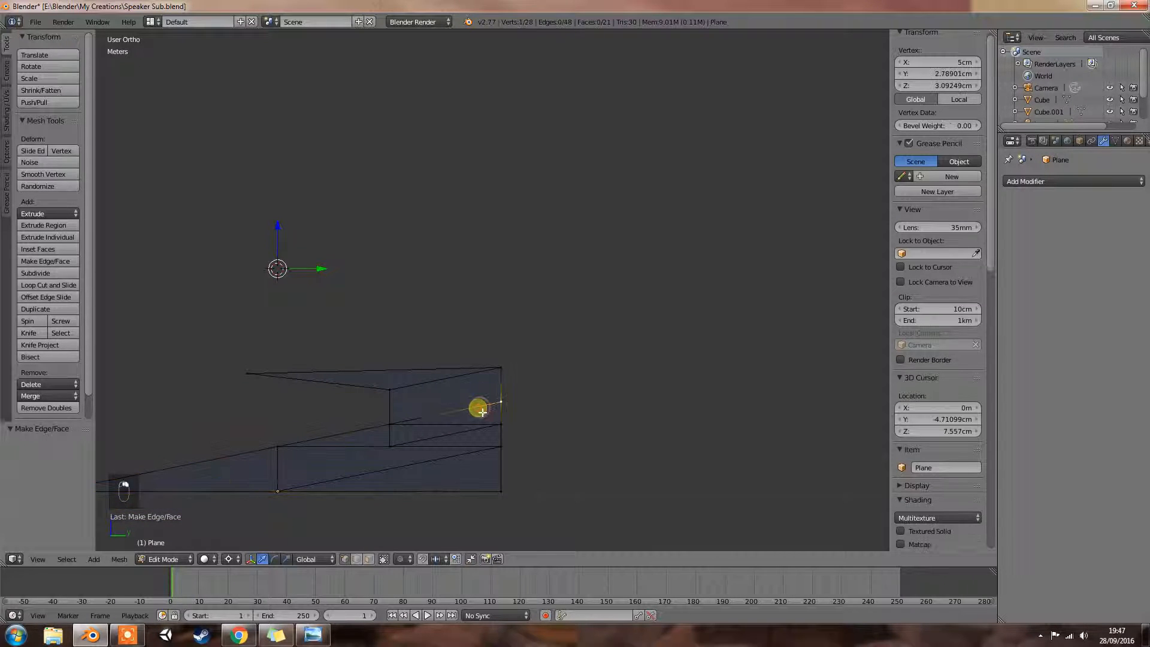
{"action": "right_click", "coordinate": [438, 424]}
{"action": "key", "text": "alt+m"}
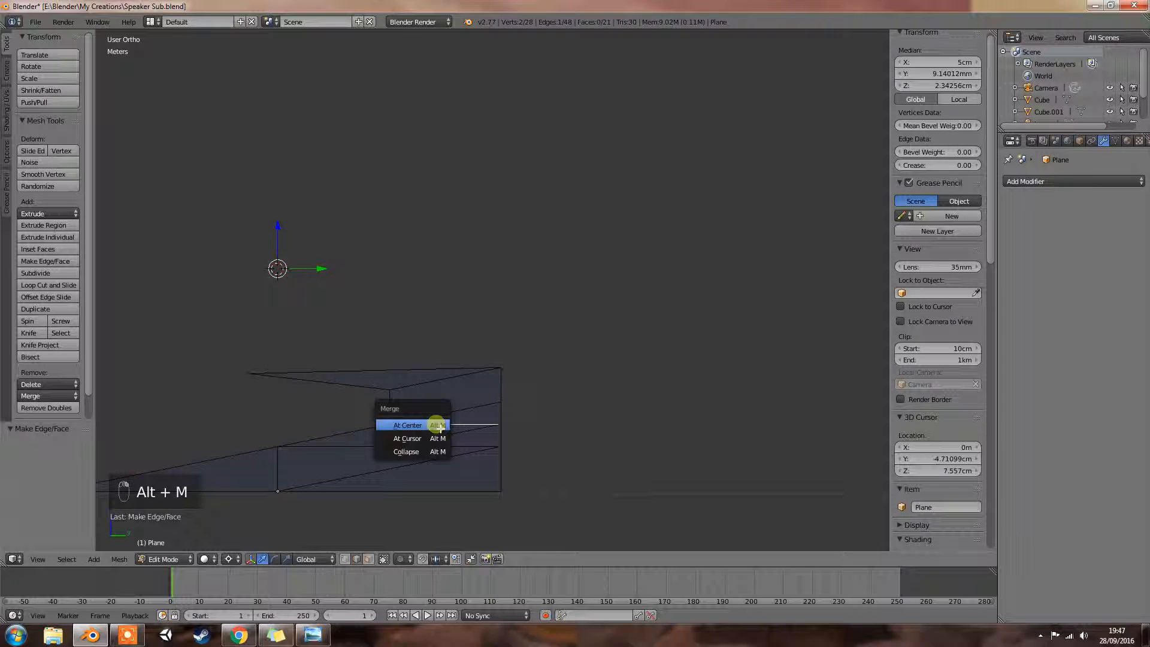
{"action": "key", "text": "Escape"}
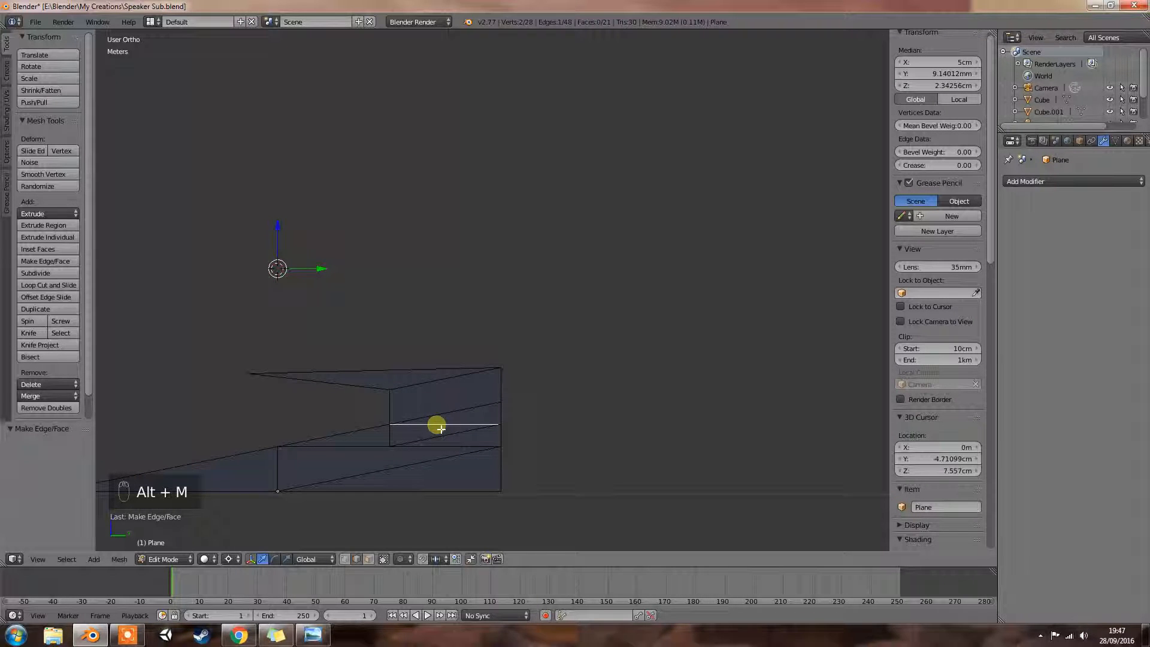
{"action": "key", "text": "ctrl+m"}
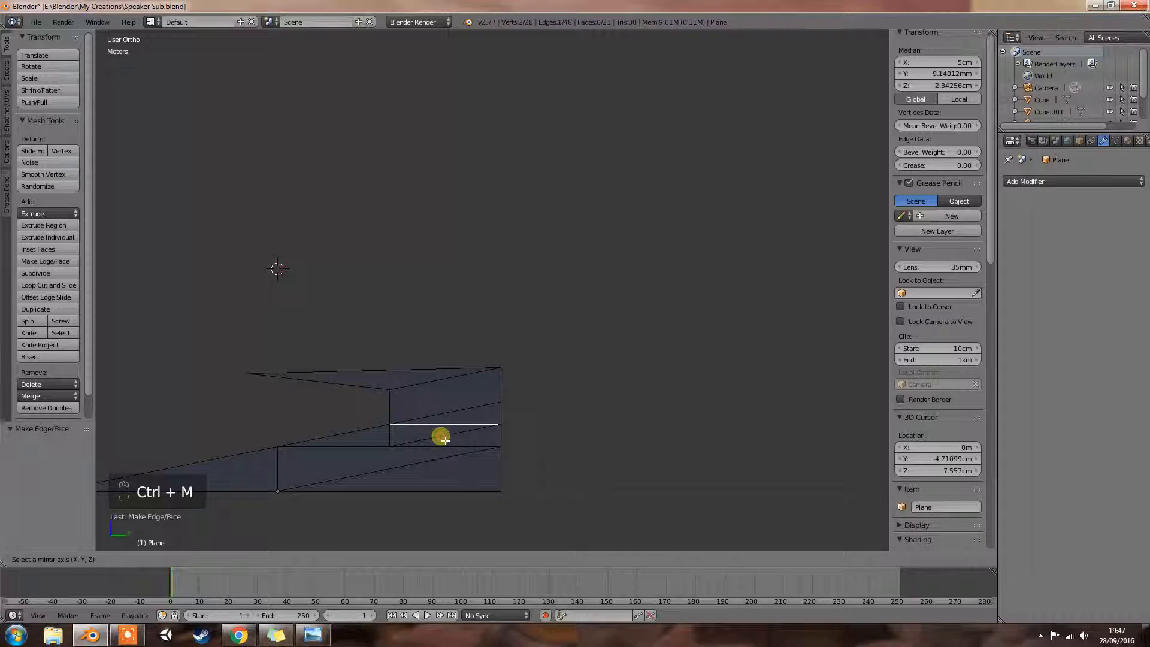
{"action": "right_click", "coordinate": [445, 440]}
{"action": "right_click", "coordinate": [445, 440]}
Dissolve the upper horizontal inner edge and the slanted edges crossing the side wall's rear block
{"action": "right_click", "coordinate": [445, 431]}
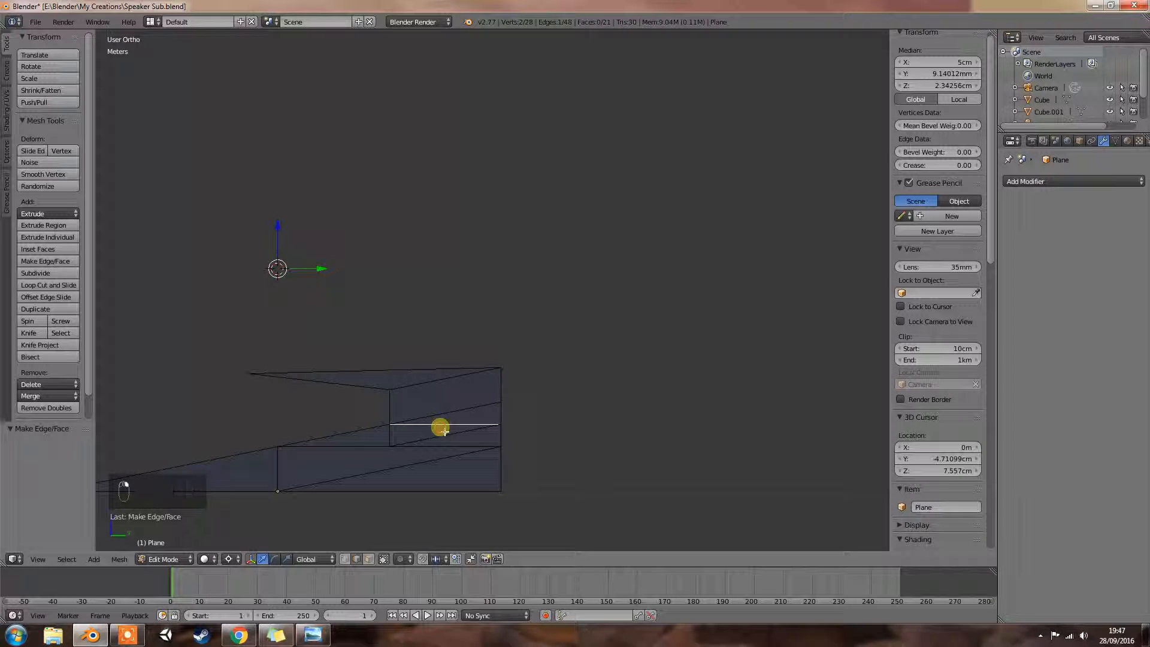
{"action": "key", "text": "ctrl+x"}
{"action": "key", "text": "ctrl+x"}
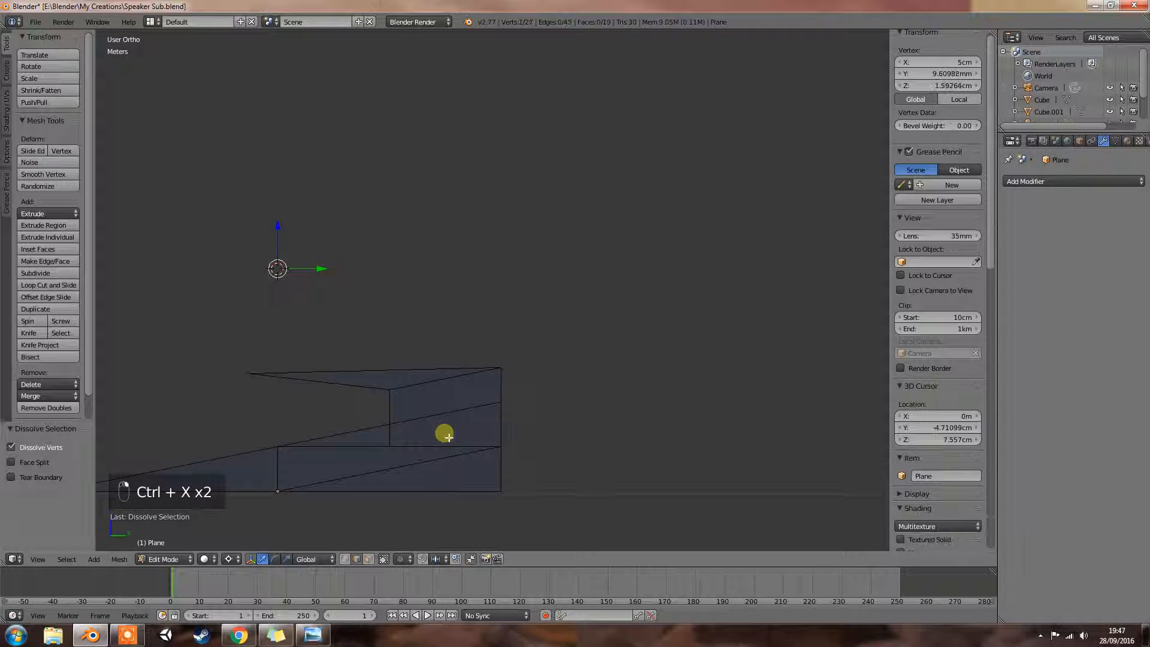
{"action": "right_click", "coordinate": [436, 415]}
{"action": "key", "text": "ctrl+x"}
Dissolve the lower horizontal inner edges of the same side wall and the long diagonal edge beneath them
{"action": "right_click", "coordinate": [424, 447]}
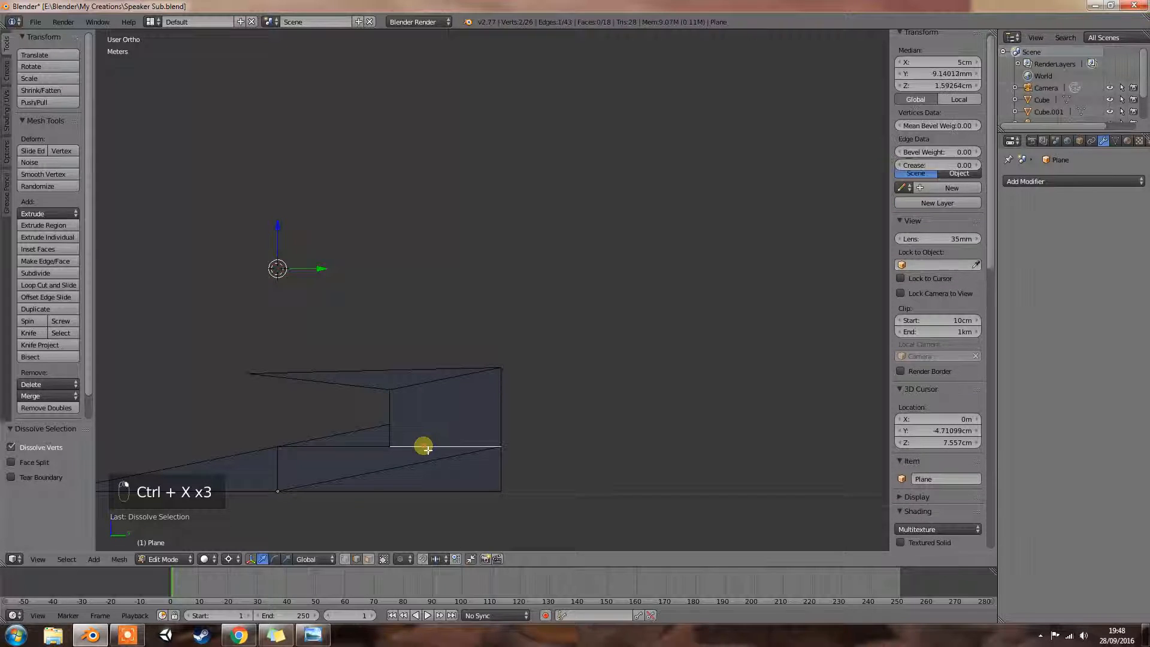
{"action": "right_click_drag", "start_coordinate": [419, 464], "coordinate": [412, 456]}
{"action": "key", "text": "x"}
{"action": "key", "text": "ctrl+x"}
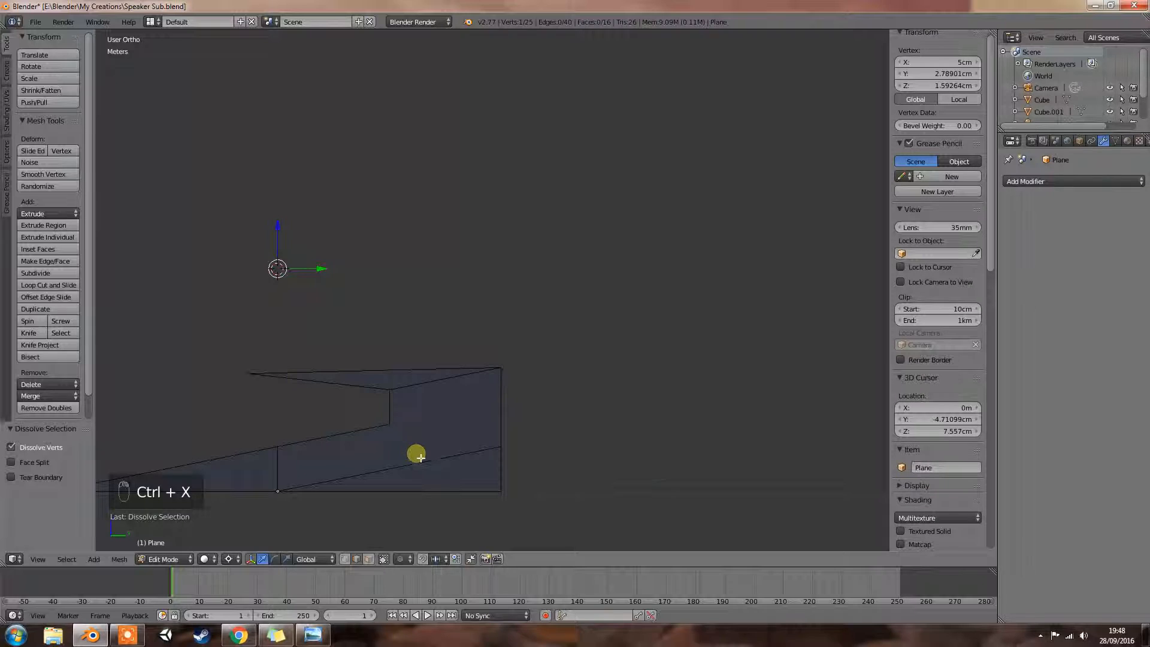
{"action": "mouse_move", "coordinate": [416, 456]}
{"action": "middle_mouse_down"}
{"action": "mouse_move", "coordinate": [455, 475]}
{"action": "mouse_move", "coordinate": [408, 458]}
{"action": "middle_mouse_up"}
{"action": "right_click", "coordinate": [441, 481]}
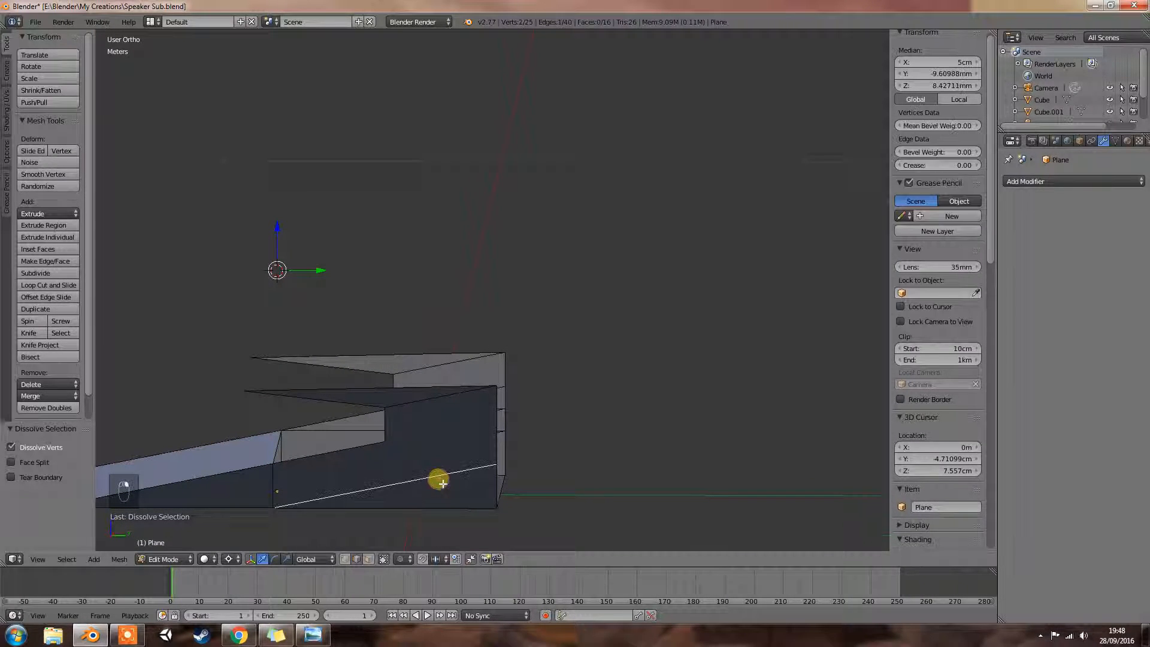
{"action": "key", "text": "ctrl+x"}
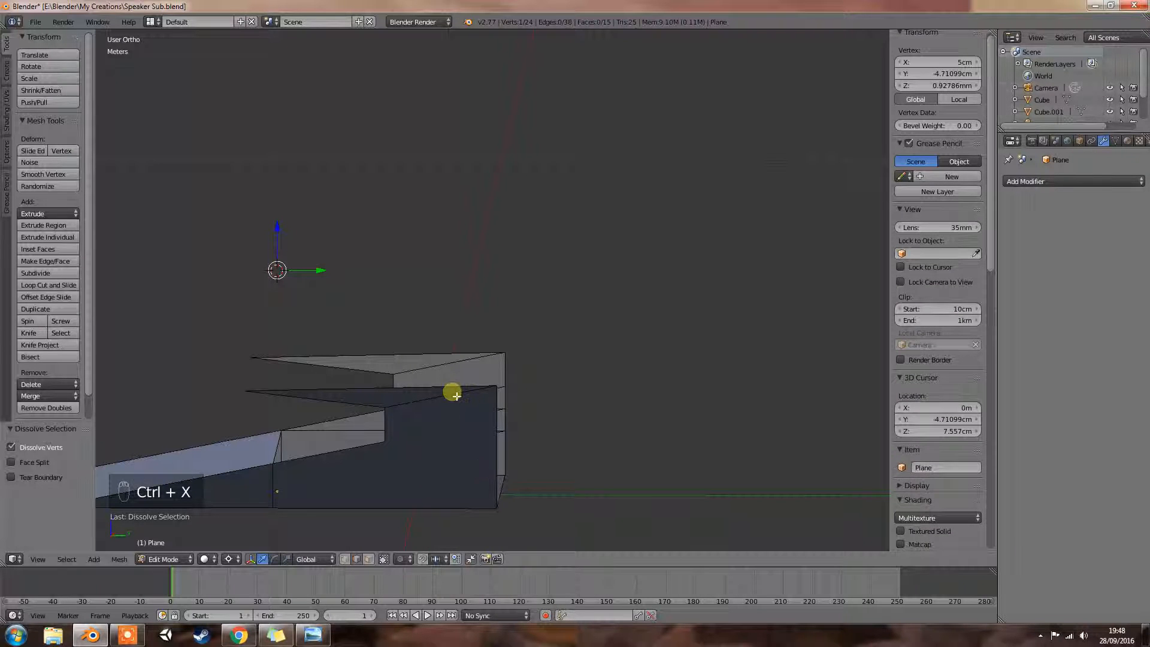
Try dissolving the sloping edge between the side wall and its upper triangle, and undo it
{"action": "key", "text": "ctrl+x"}
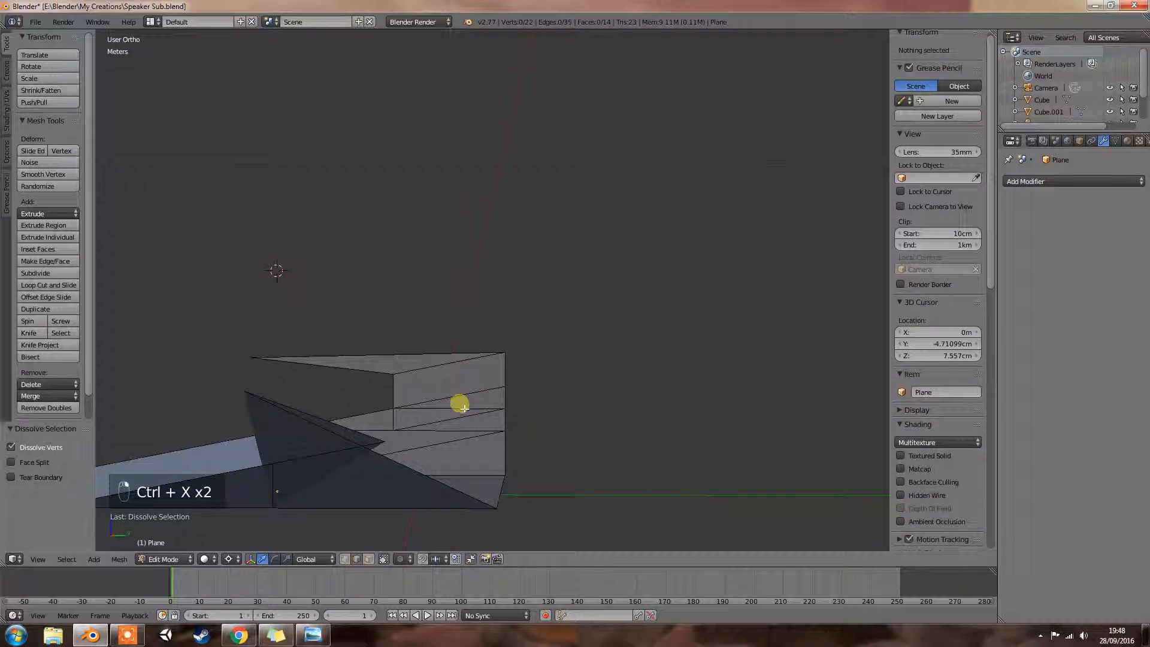
{"action": "key", "text": "ctrl+z"}
Dissolve the horizontal inner edges crossing the opposite side wall, two lower ones and the upper one
{"action": "mouse_move", "coordinate": [514, 437]}
{"action": "middle_mouse_down"}
{"action": "mouse_move", "coordinate": [280, 429]}
{"action": "mouse_move", "coordinate": [288, 439]}
{"action": "mouse_move", "coordinate": [575, 462]}
{"action": "mouse_move", "coordinate": [511, 451]}
{"action": "middle_mouse_up"}
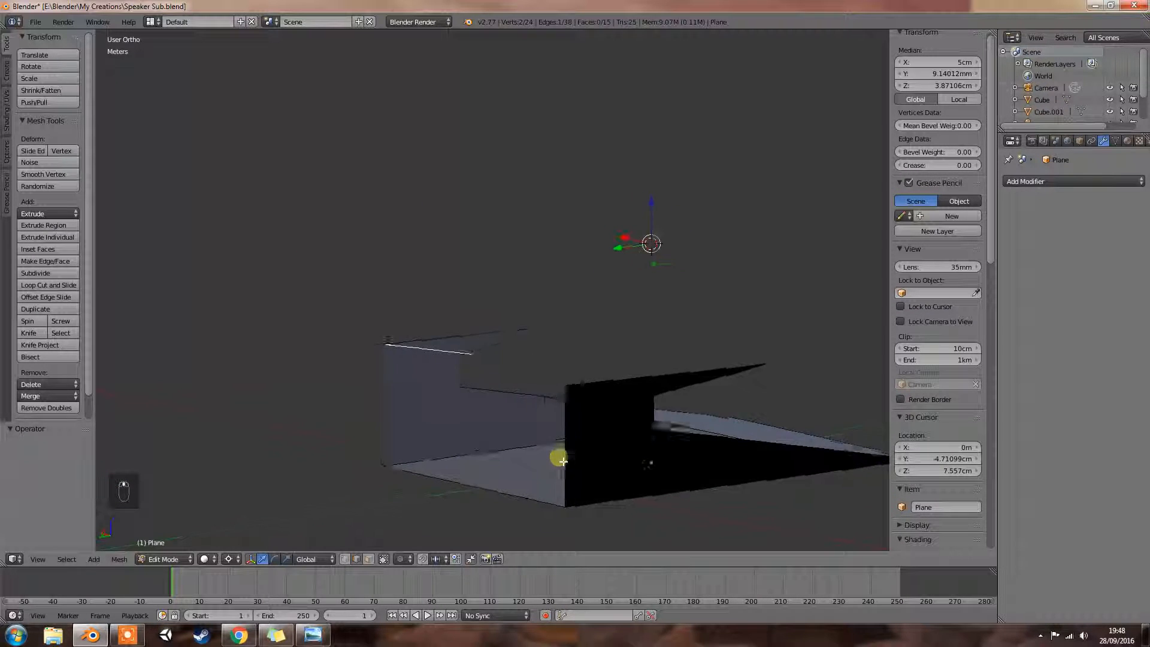
{"action": "right_click", "coordinate": [524, 456]}
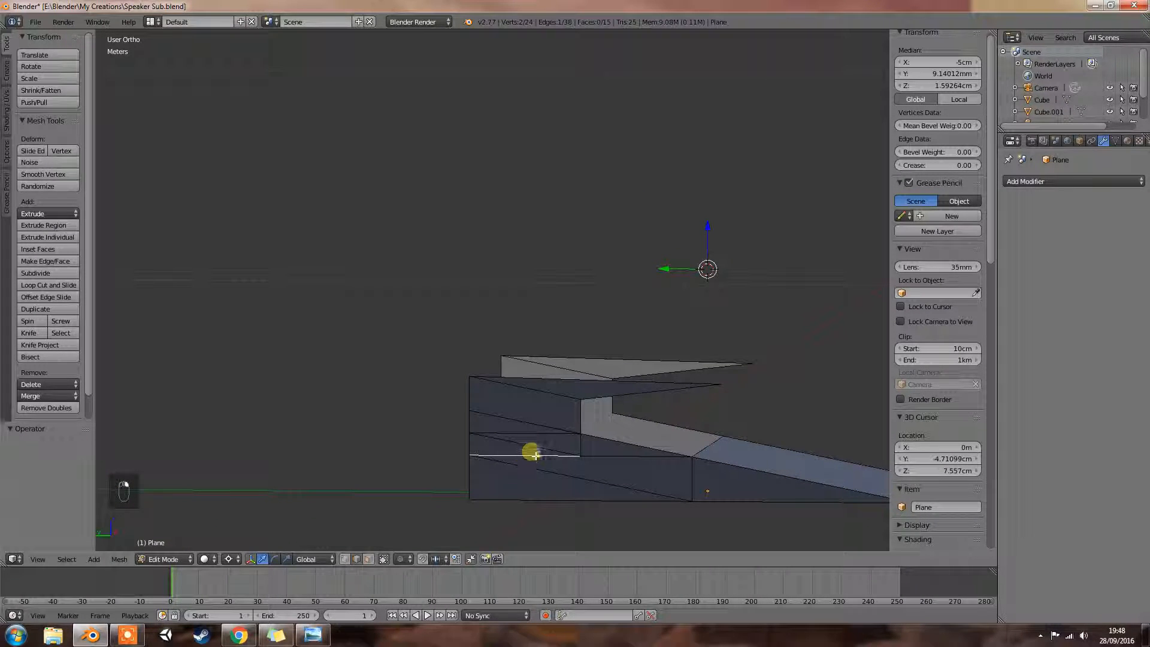
{"action": "key", "text": "ctrl+x"}
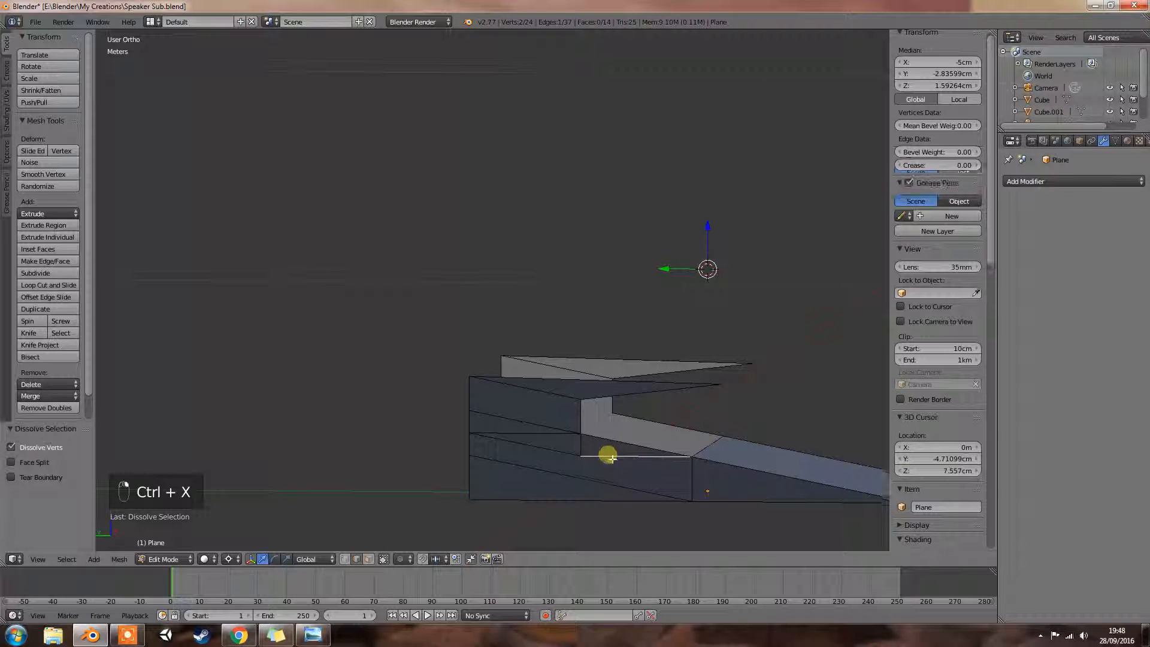
{"action": "key", "text": "ctrl+x"}
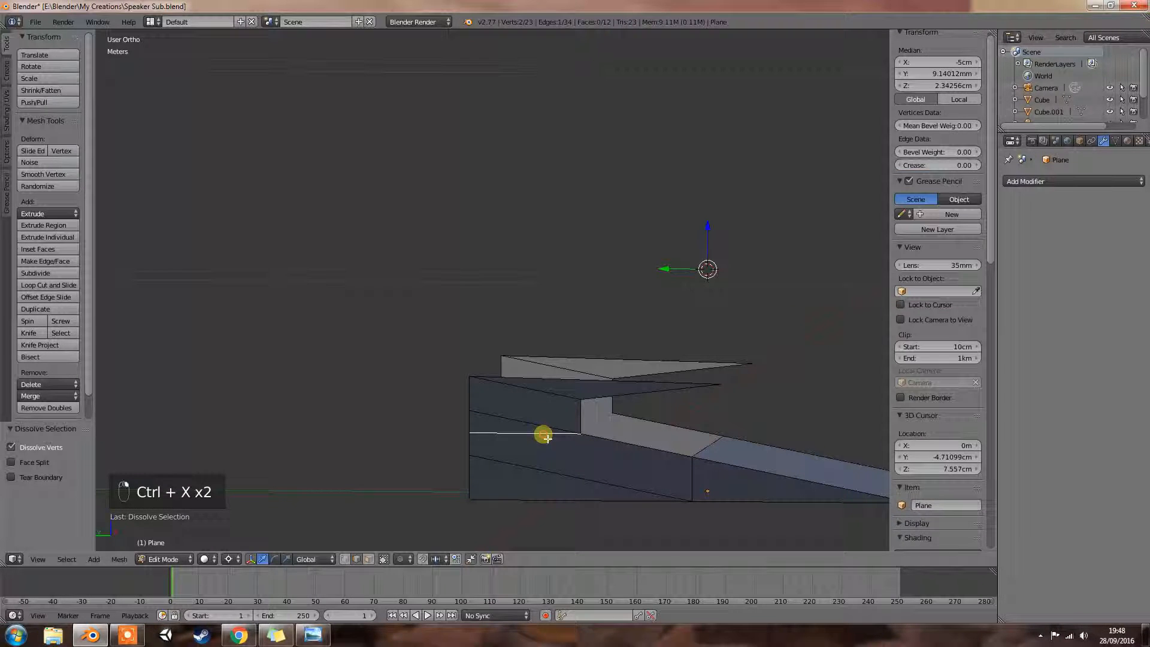
{"action": "key", "text": "ctrl+x"}
Try dissolving the upper sloping inner edge and the edge below the top triangle on this side wall, undoing each attempt
{"action": "key", "text": "ctrl+x"}
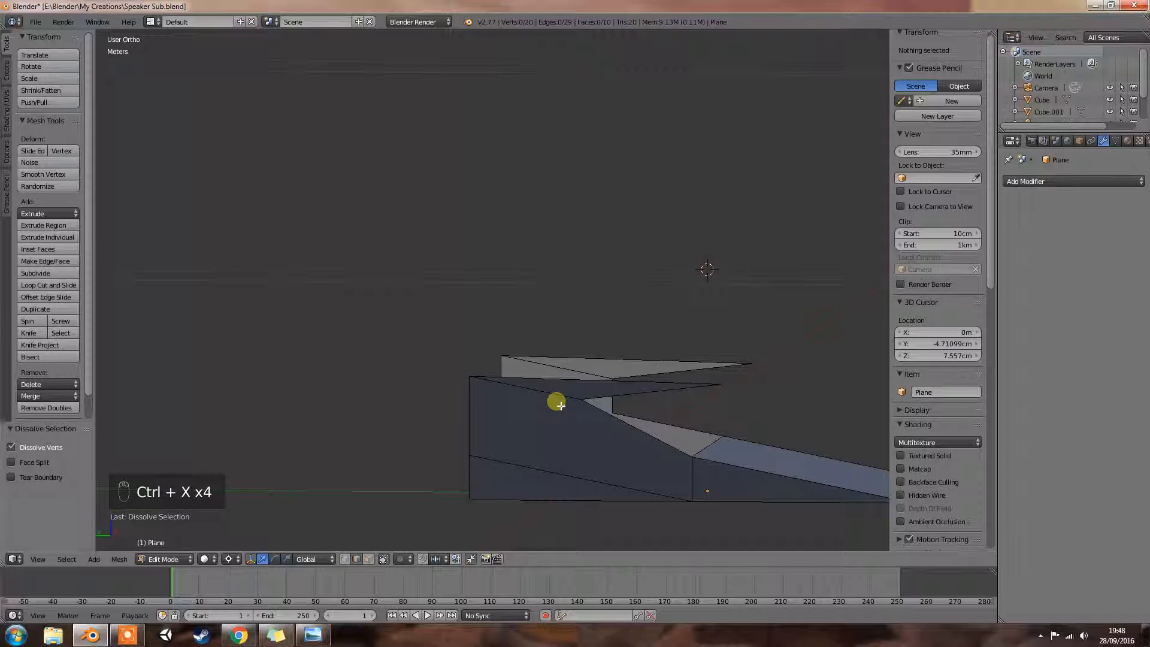
{"action": "key", "text": "ctrl+z"}
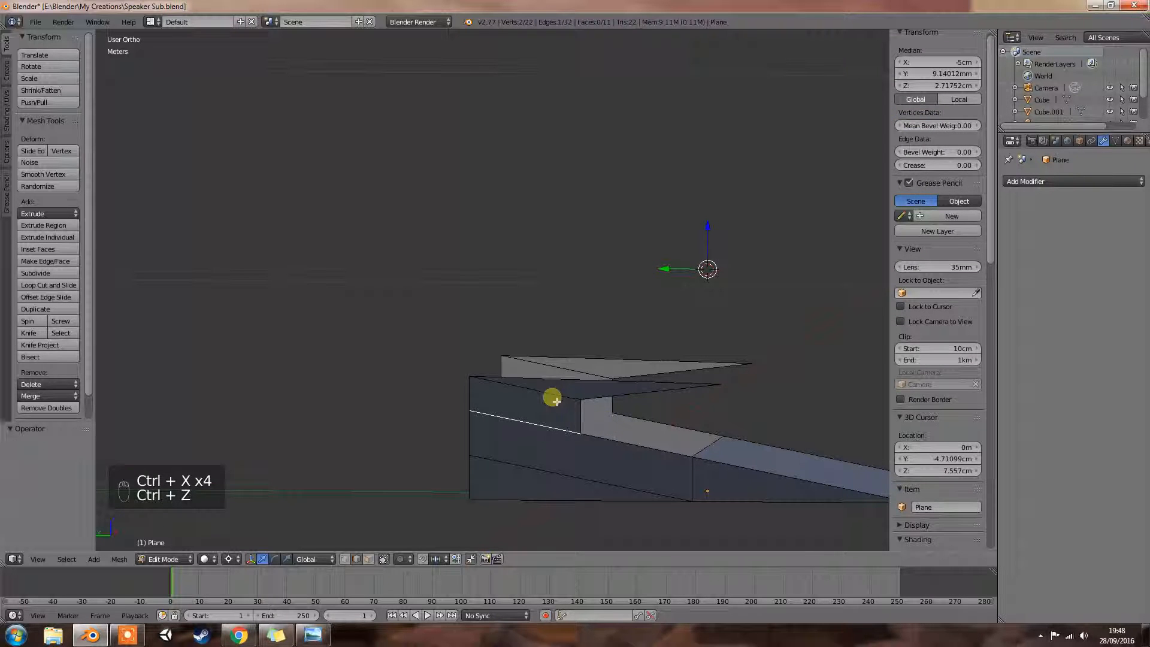
{"action": "right_click", "coordinate": [552, 398]}
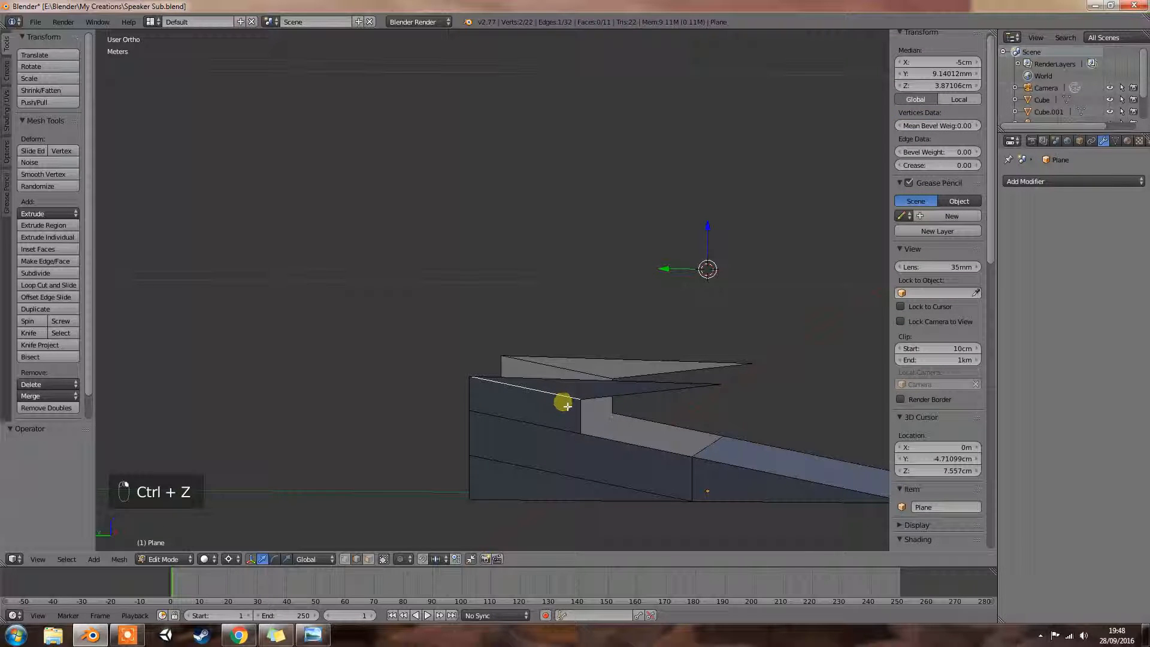
{"action": "key", "text": "ctrl+x"}
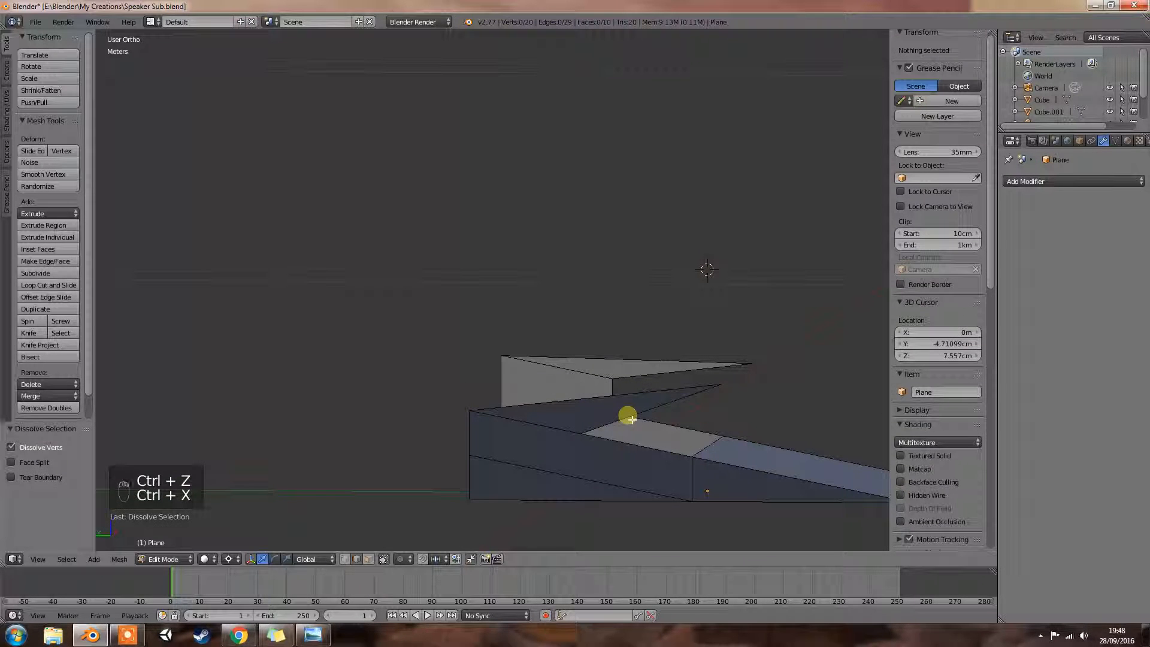
{"action": "key", "text": "ctrl+z"}
{"action": "middle_click_drag", "start_coordinate": [624, 411], "coordinate": [511, 444]}
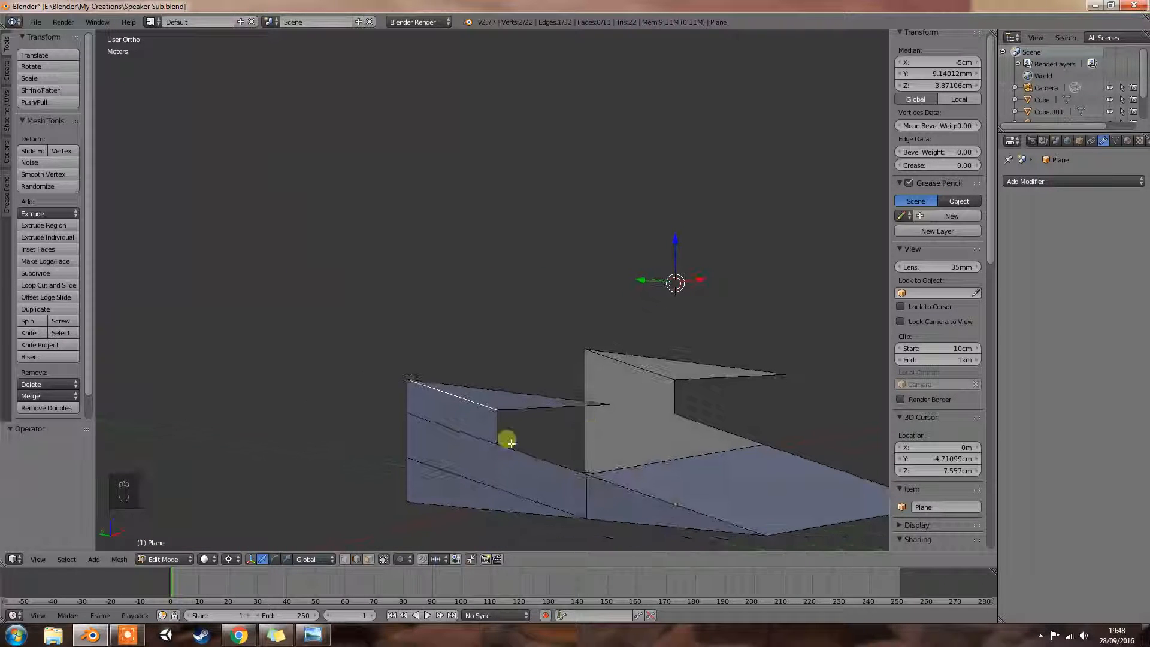
{"action": "right_click", "coordinate": [470, 431]}
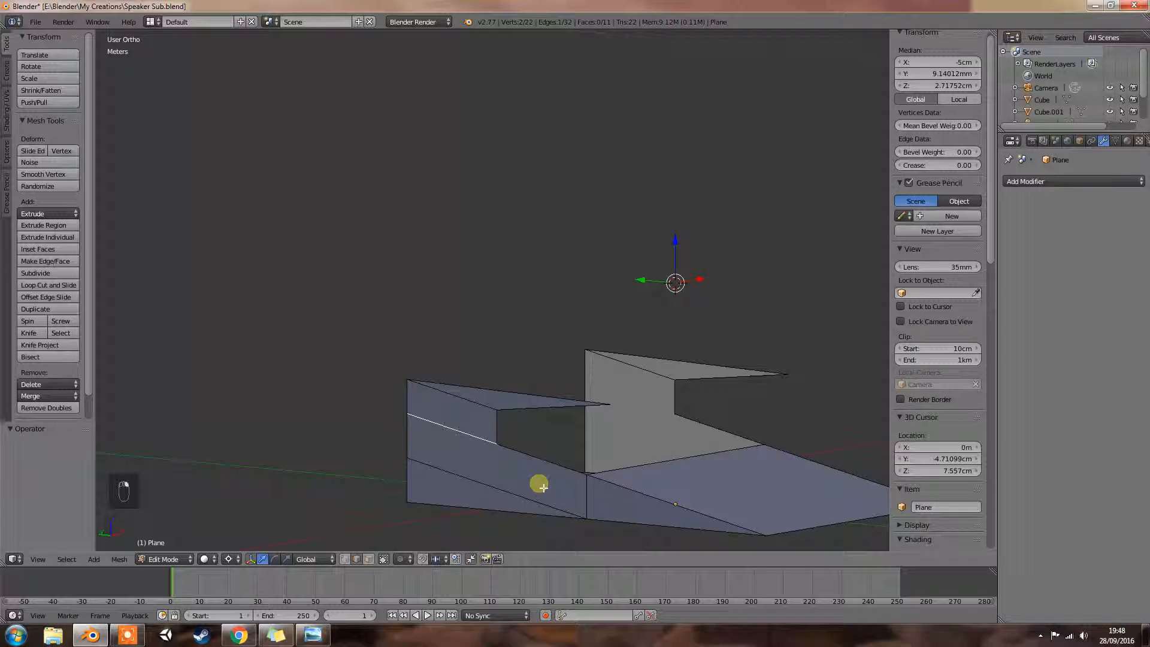
{"action": "key", "text": "ctrl+x"}
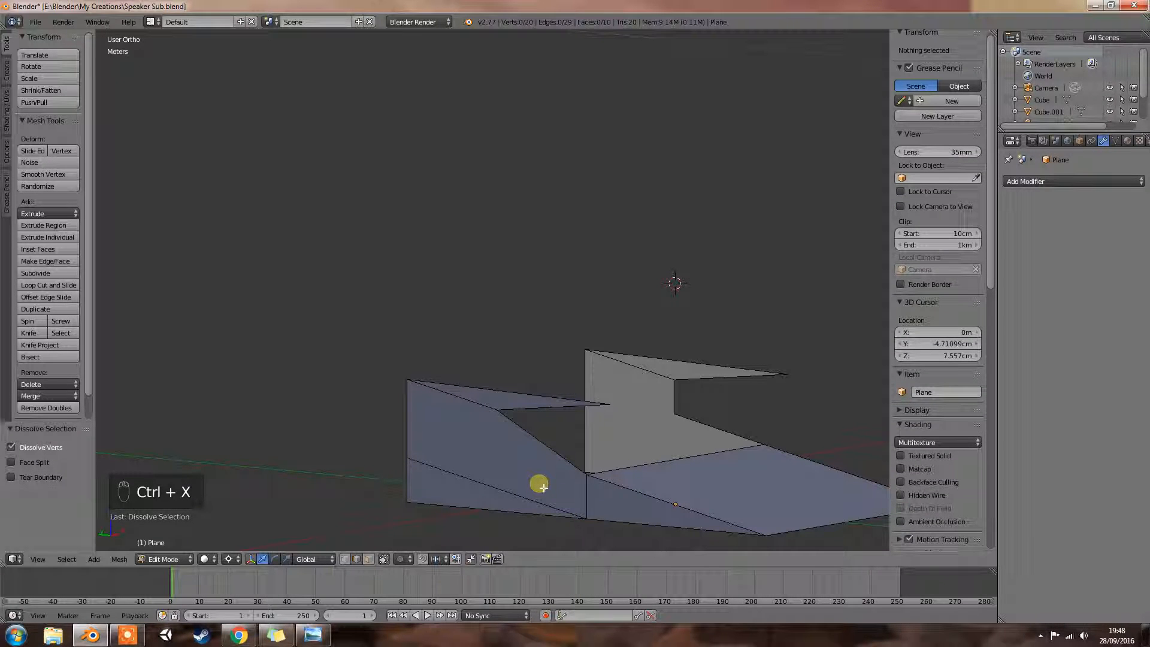
{"action": "key", "text": "ctrl+z"}
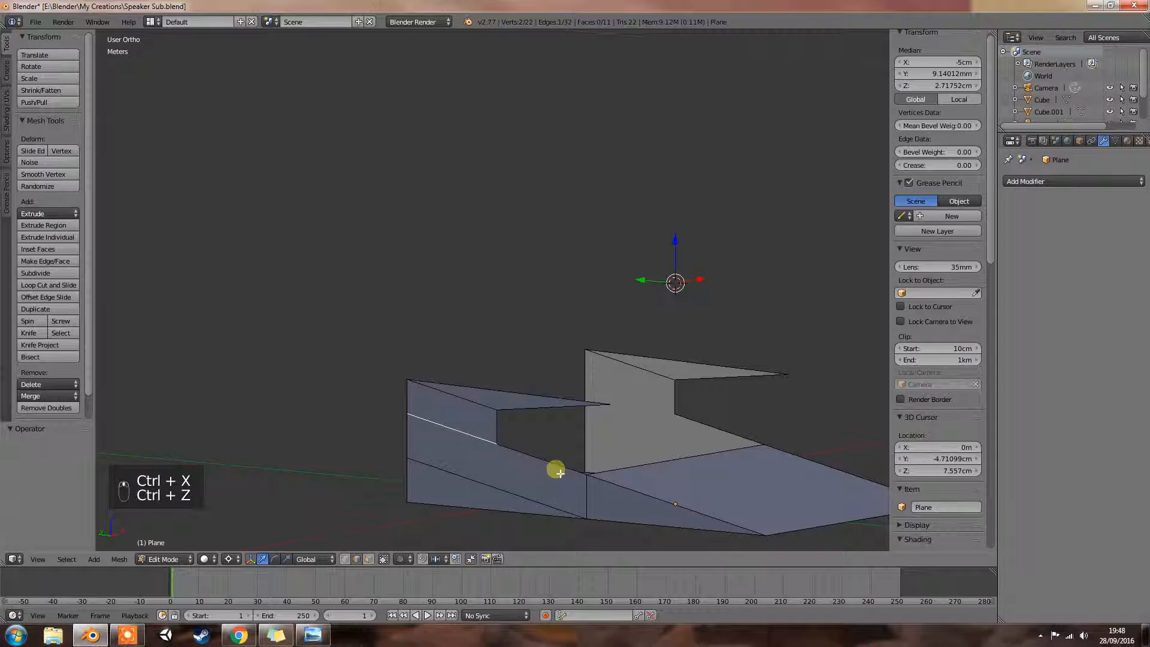
Dissolve the long lower diagonal edge running across the same side wall
{"action": "middle_click_drag", "start_coordinate": [559, 472], "coordinate": [353, 471]}
{"action": "middle_click_drag", "start_coordinate": [351, 472], "coordinate": [594, 499]}
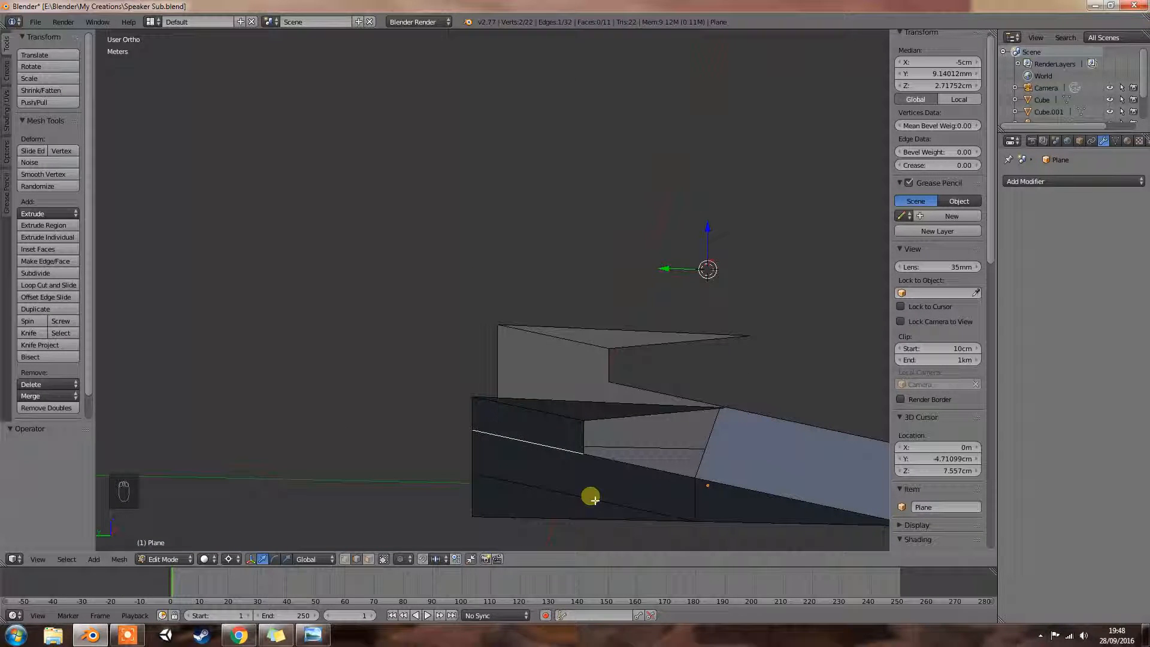
{"action": "key", "text": "ctrl+x"}
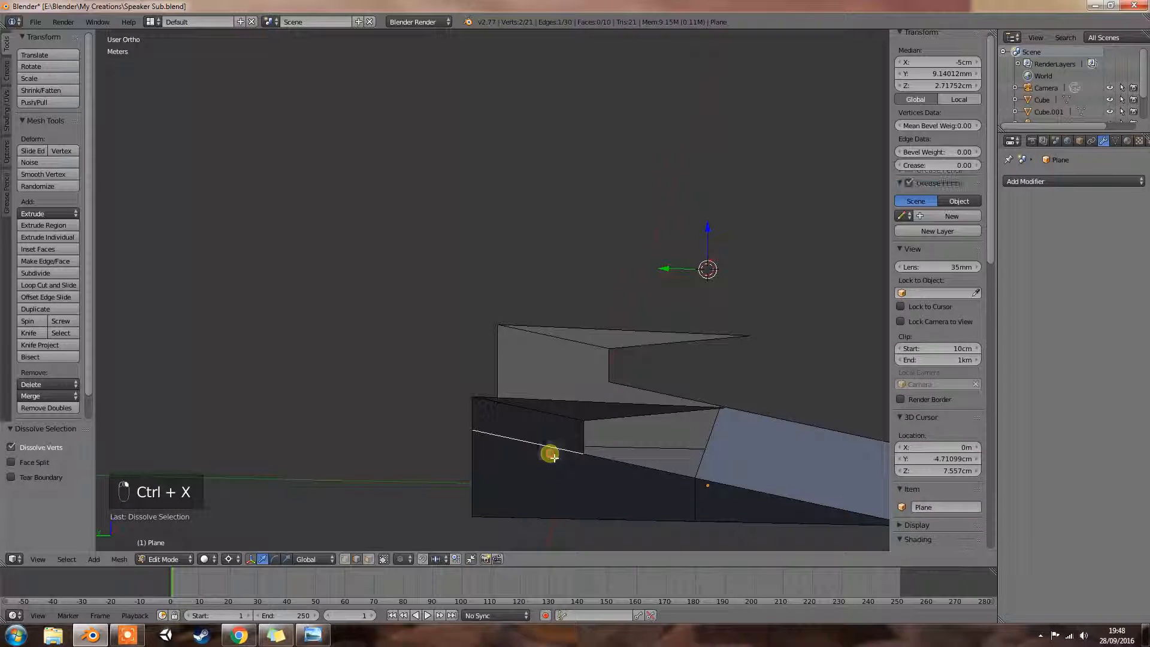
Retry dissolving the remaining sloping inner edge and the edge under the top triangle, and undo both dissolves
{"action": "key", "text": "ctrl+x"}
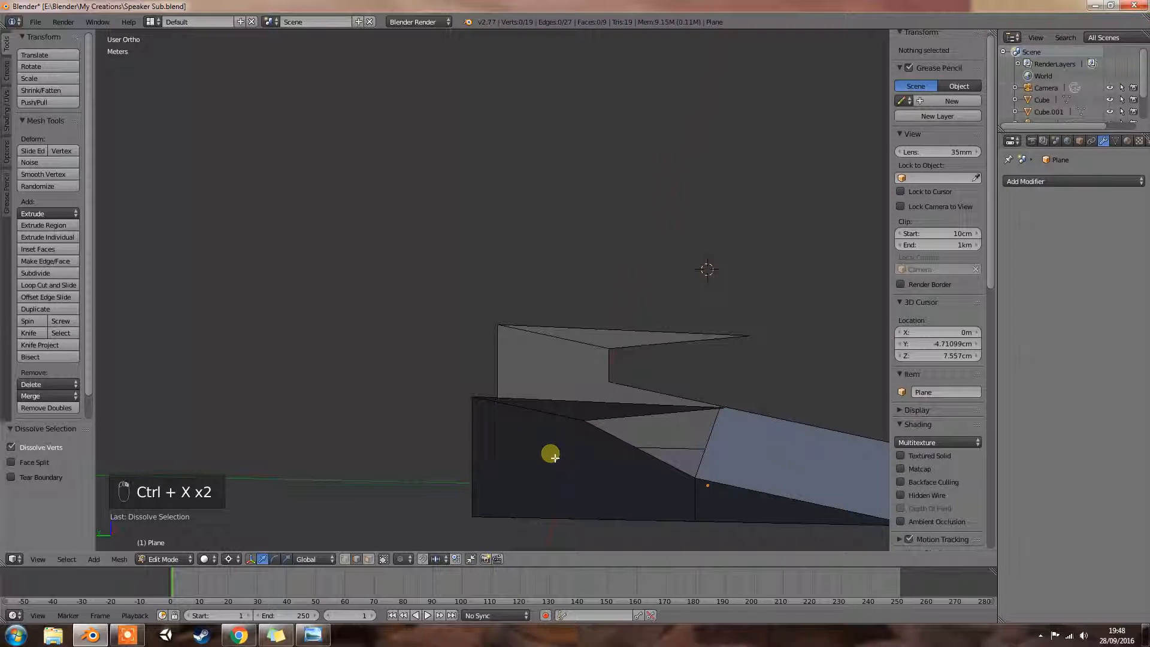
{"action": "key", "text": "ctrl+z"}
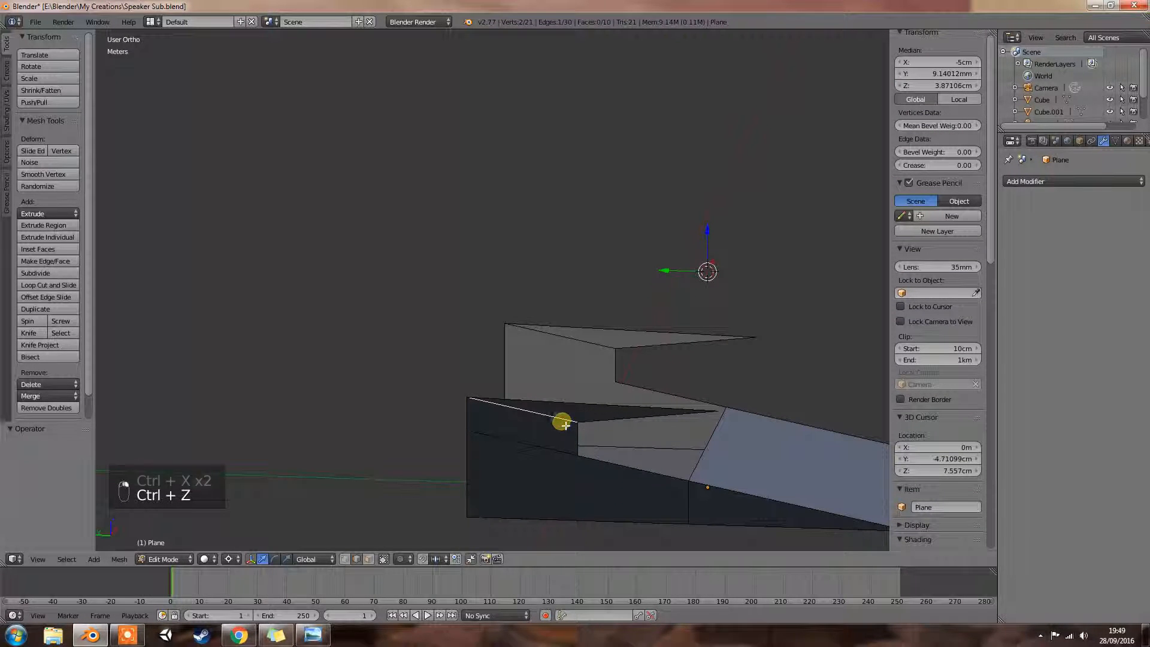
{"action": "key", "text": "ctrl+z"}
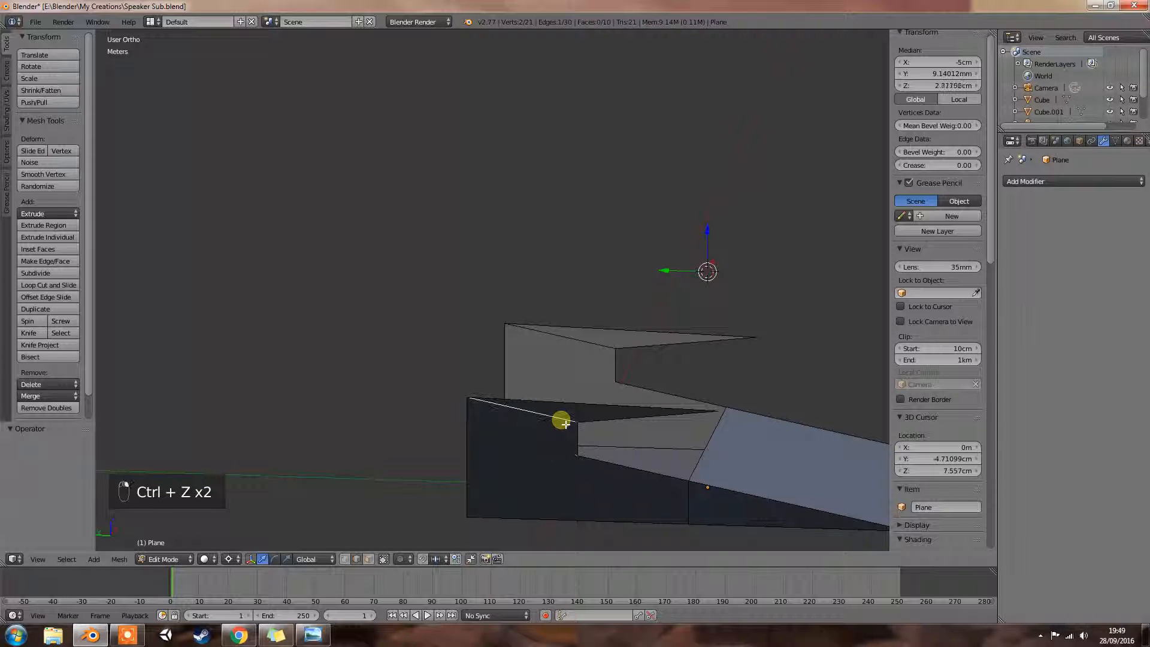
{"action": "key", "text": "ctrl+x"}
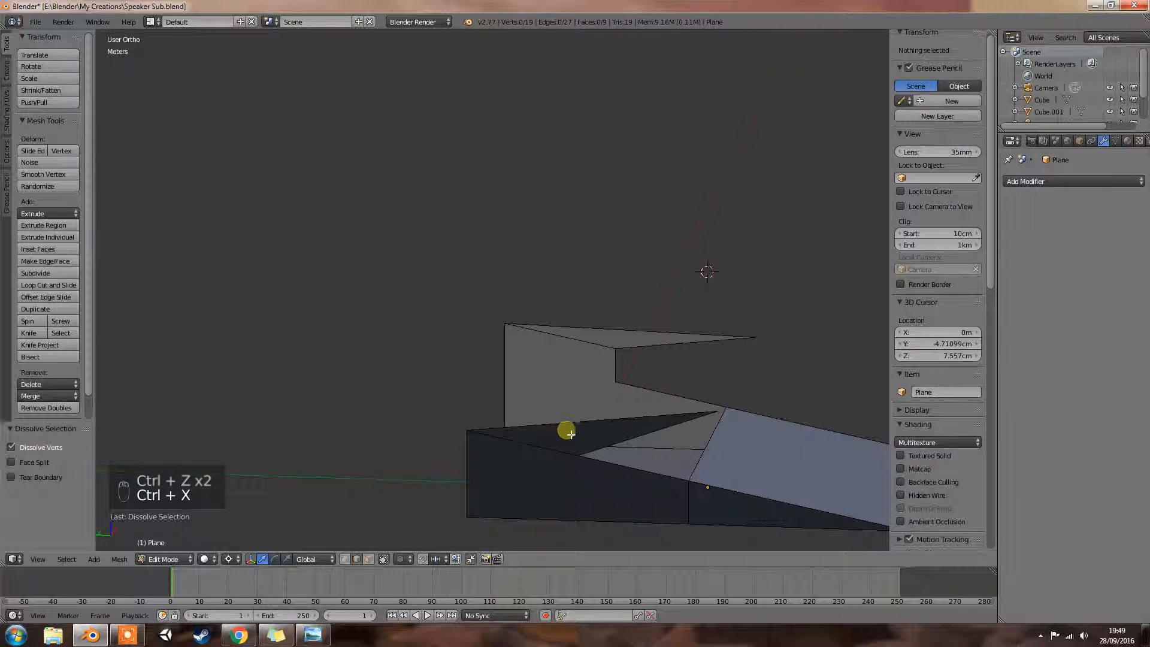
{"action": "key", "text": "ctrl+z"}
Examine the stand from the front and in side profile, picking out the side wall's top rear corner vertex
{"action": "middle_click_drag", "start_coordinate": [596, 452], "coordinate": [326, 413]}
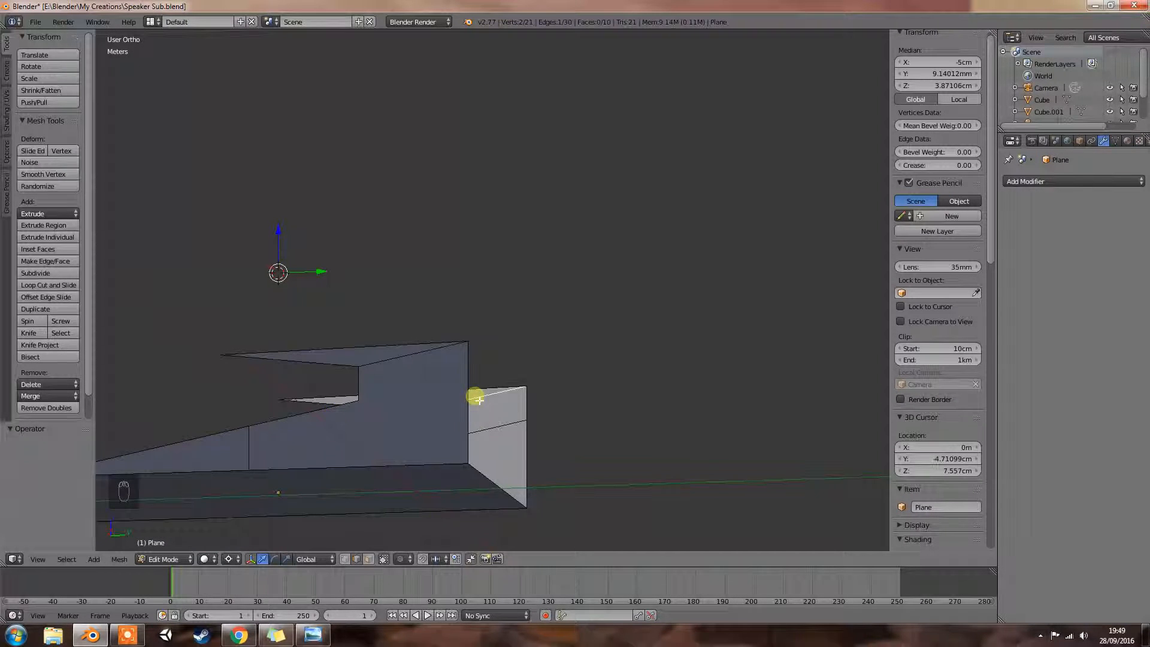
{"action": "key", "text": "KP_1"}
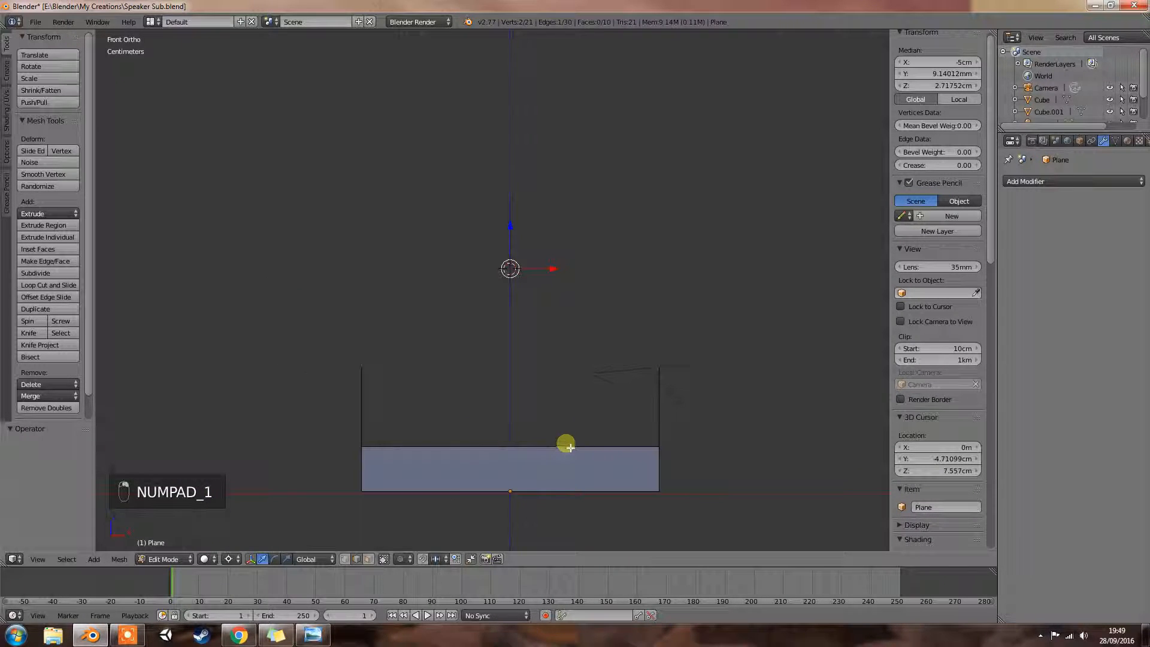
{"action": "key", "text": "KP_6"}
{"action": "key", "text": "KP_6"}
{"action": "key", "text": "KP_6"}
{"action": "key", "text": "KP_6"}
{"action": "key", "text": "KP_6"}
{"action": "key", "text": "KP_6"}
{"action": "key", "text": "KP_6"}
{"action": "key", "text": "KP_6"}
{"action": "key", "text": "KP_6"}
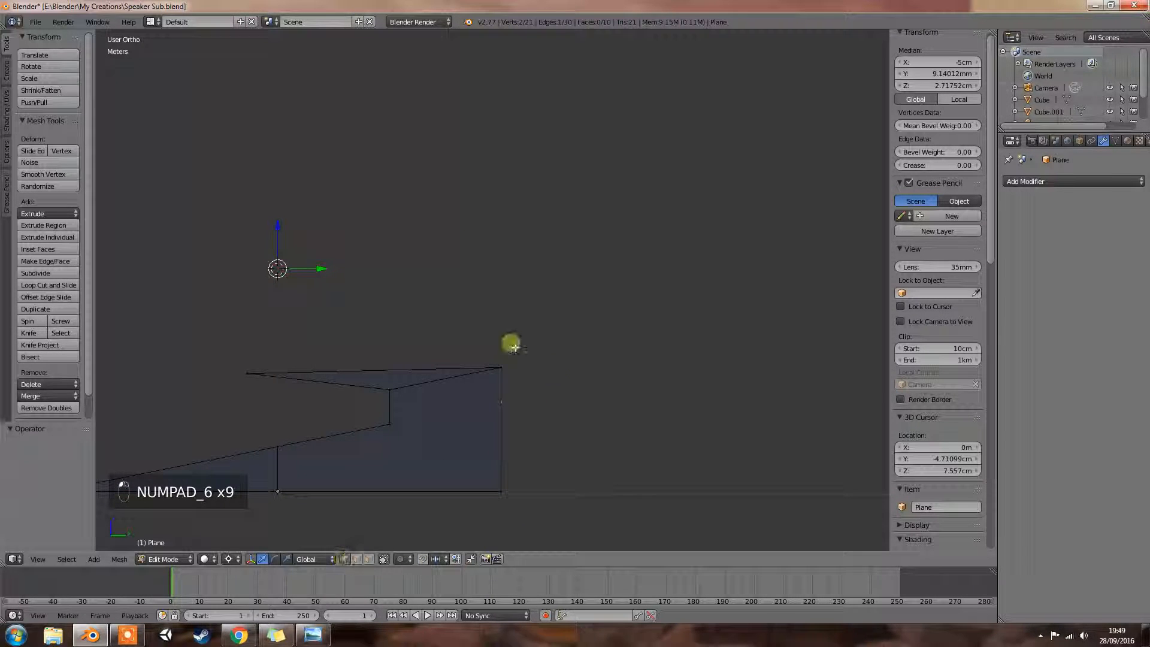
{"action": "right_click", "coordinate": [501, 365]}
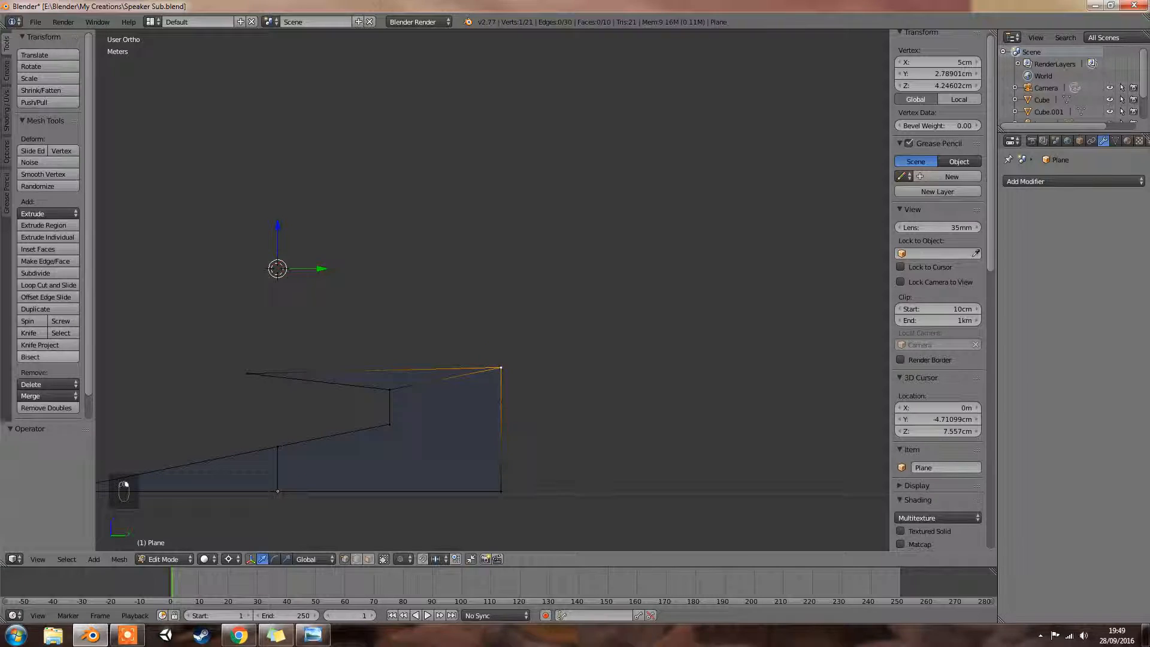
Check the shape of the small speaker's stand in the reference photo in Windows Photo Viewer, then return to Blender
{"action": "left_click", "coordinate": [313, 634]}
{"action": "left_click_drag", "start_coordinate": [269, 84], "coordinate": [345, 62]}
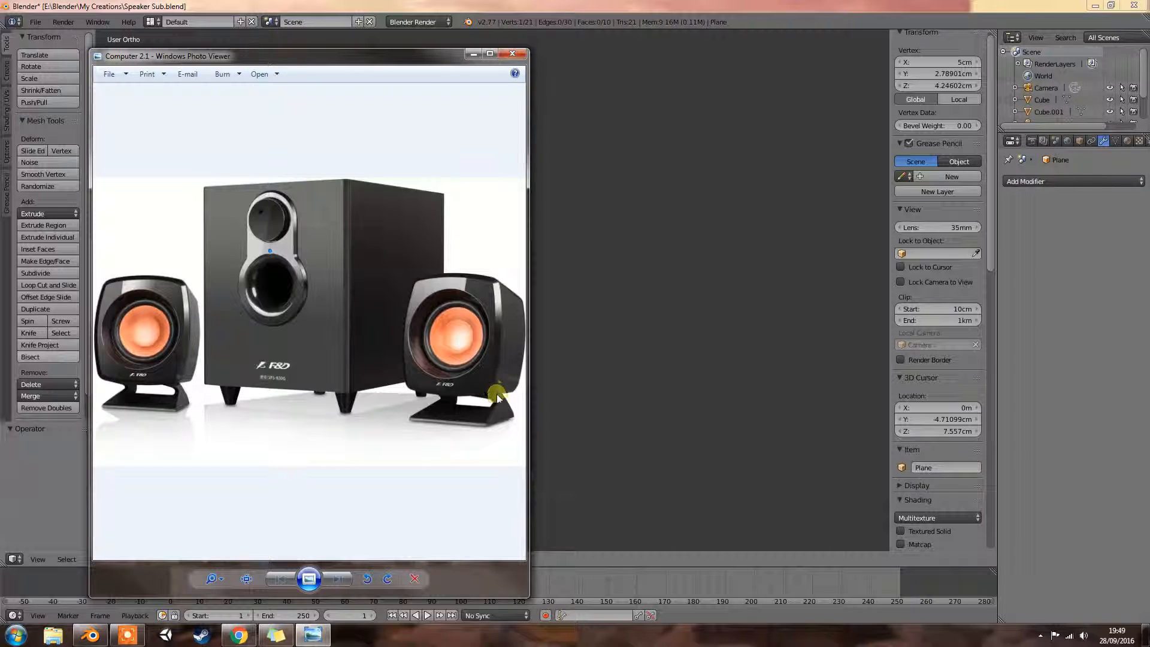
{"action": "left_click", "coordinate": [473, 54]}
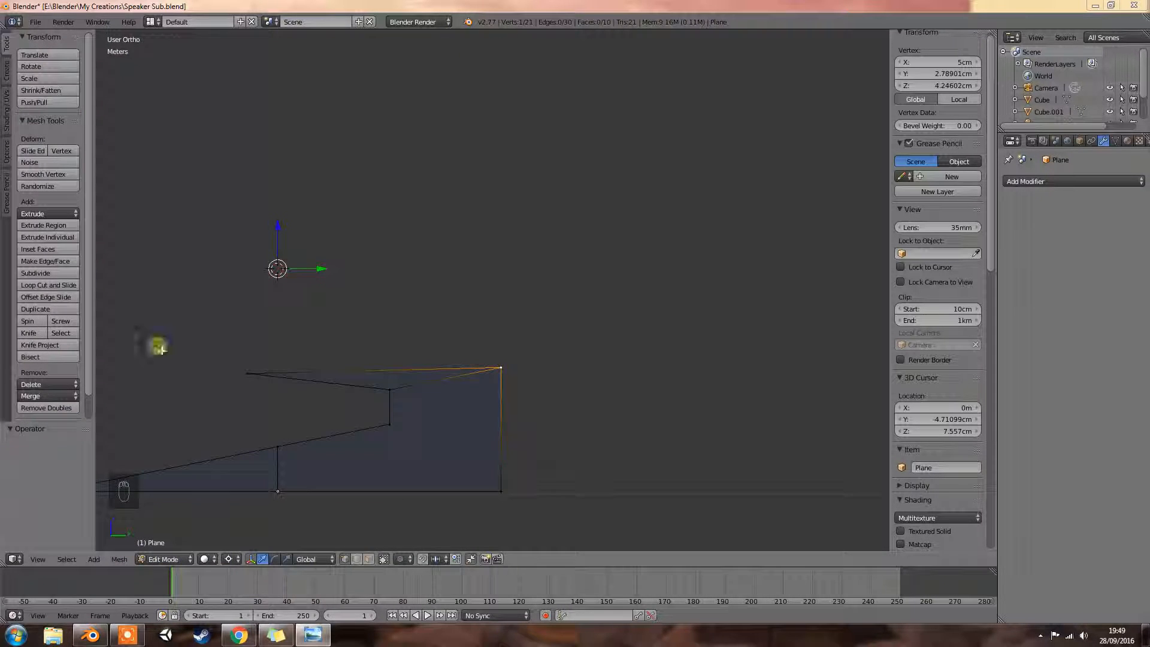
Try moving both top rear corner vertices and the vertex below one of them by -1.446 cm along Y, and undo it
{"action": "middle_click_drag", "start_coordinate": [532, 447], "coordinate": [512, 353]}
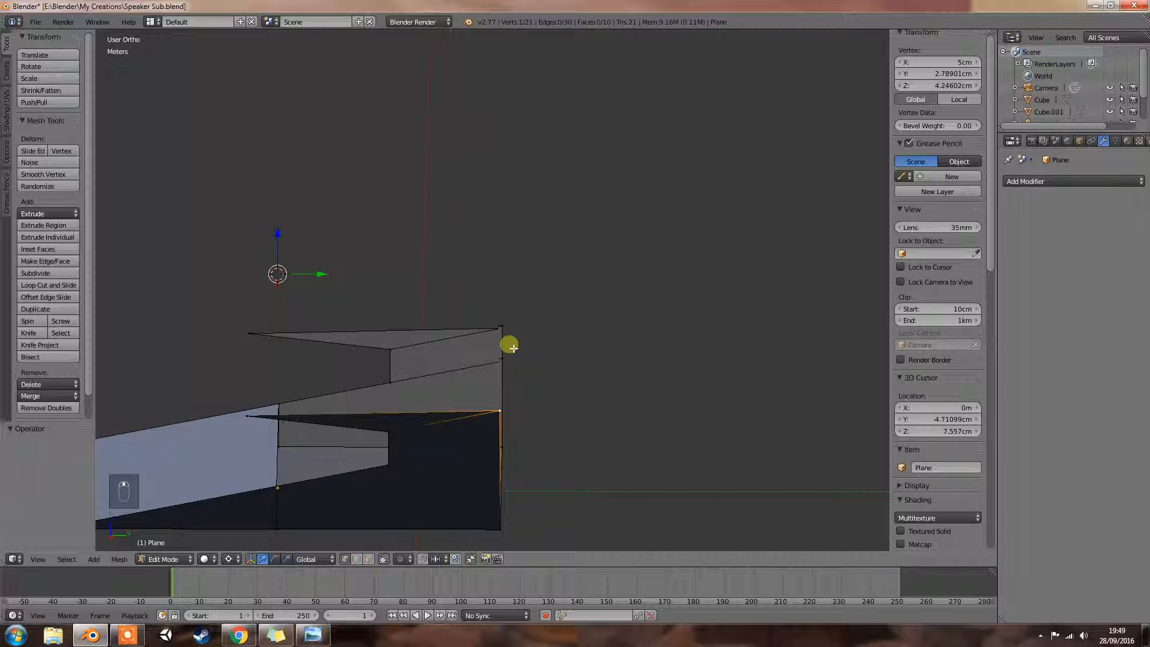
{"action": "right_click", "coordinate": [508, 345]}
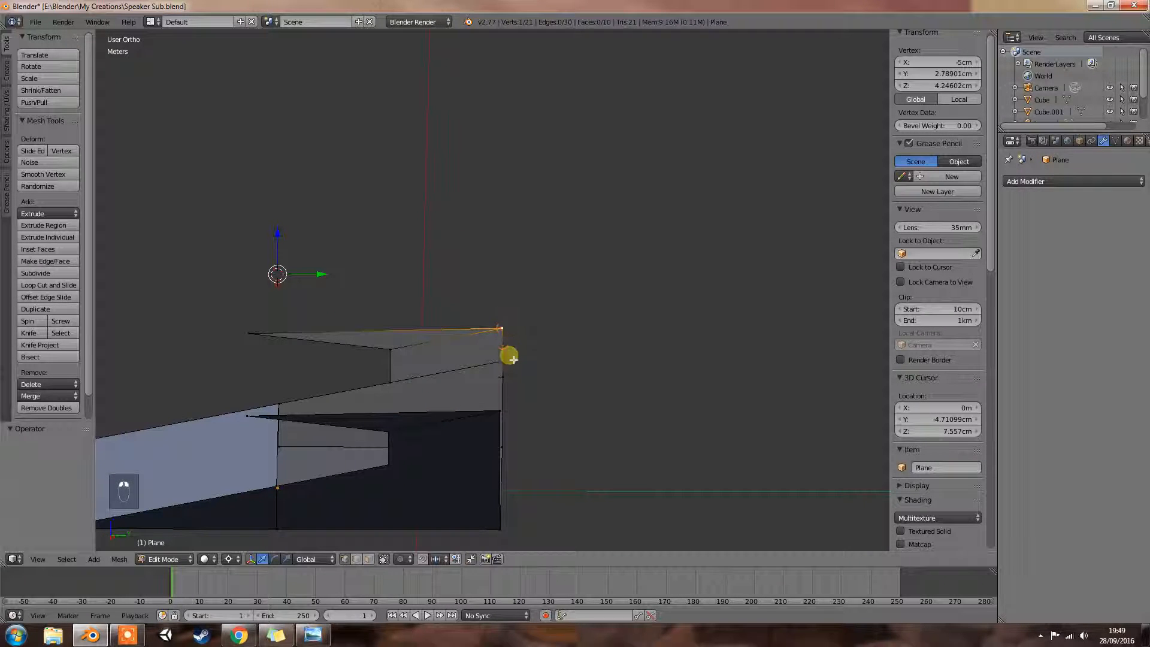
{"action": "right_click", "coordinate": [500, 412], "text": "shift"}
{"action": "right_click", "coordinate": [502, 362], "text": "shift"}
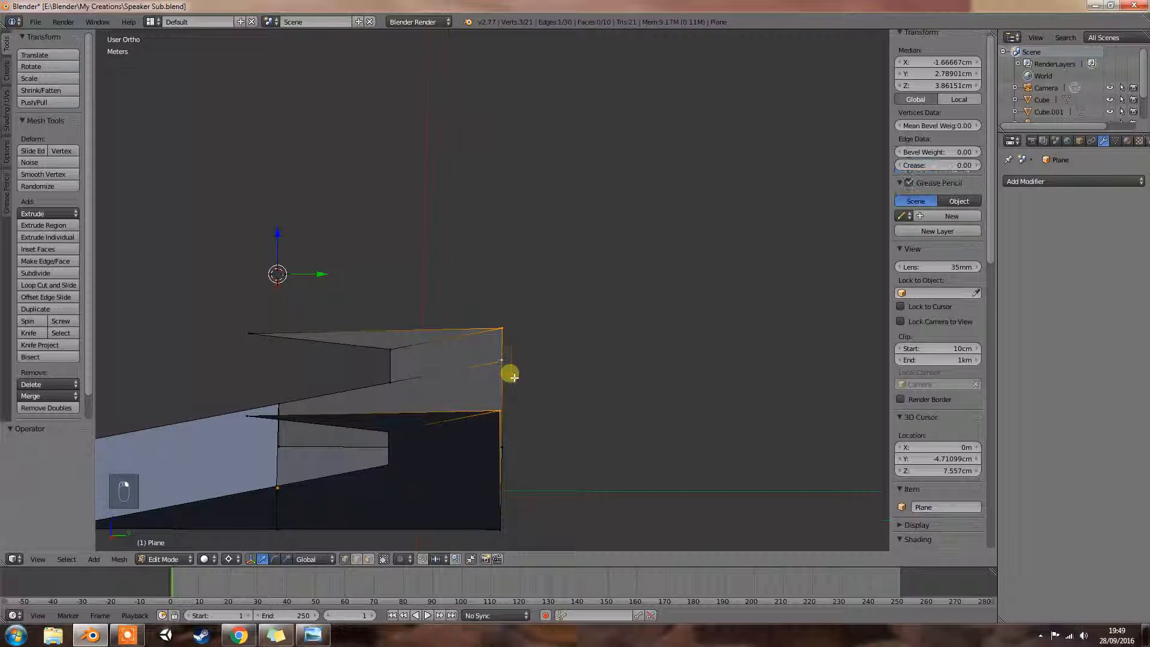
{"action": "key", "text": "g"}
{"action": "key", "text": "x"}
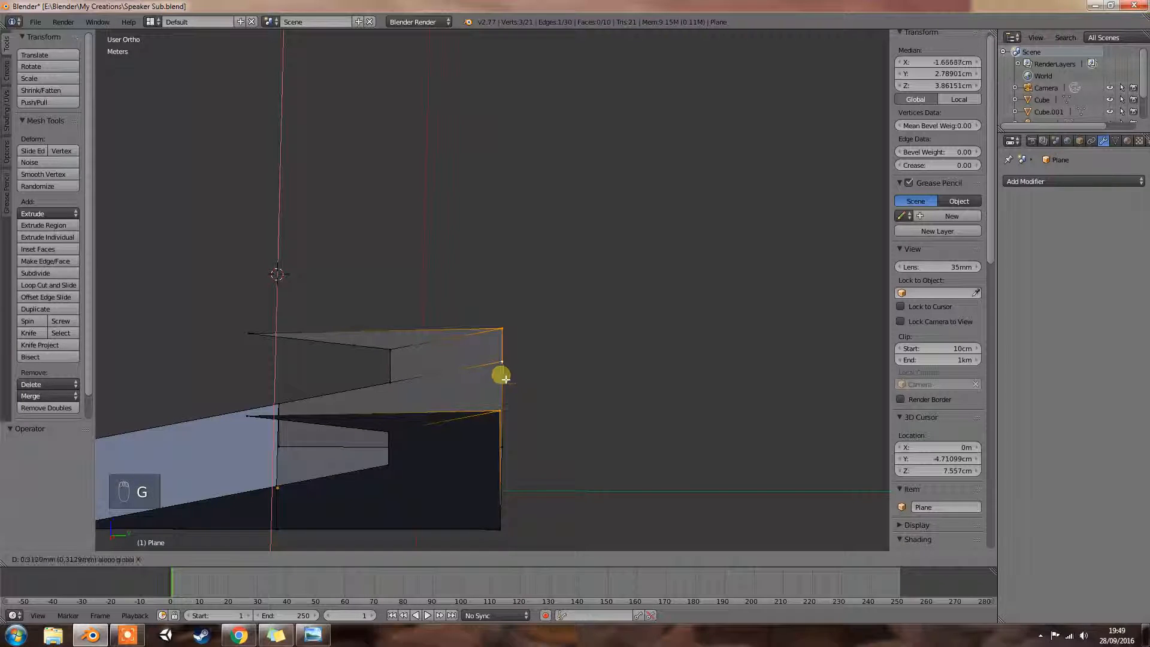
{"action": "key", "text": "y"}
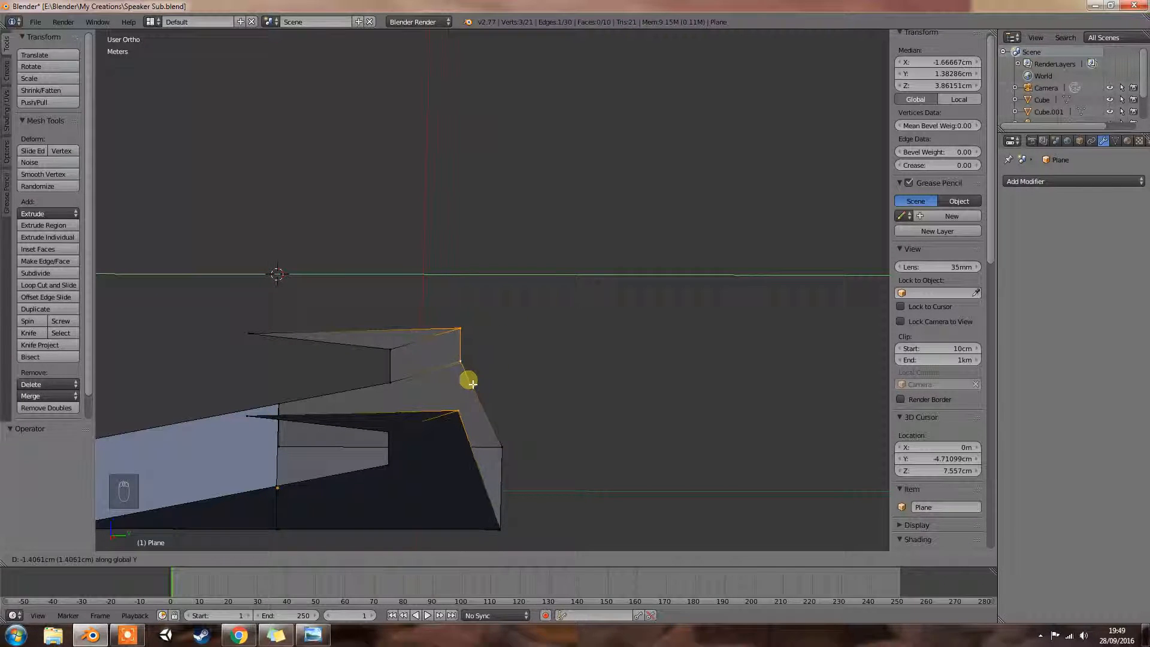
{"action": "left_click", "coordinate": [472, 384]}
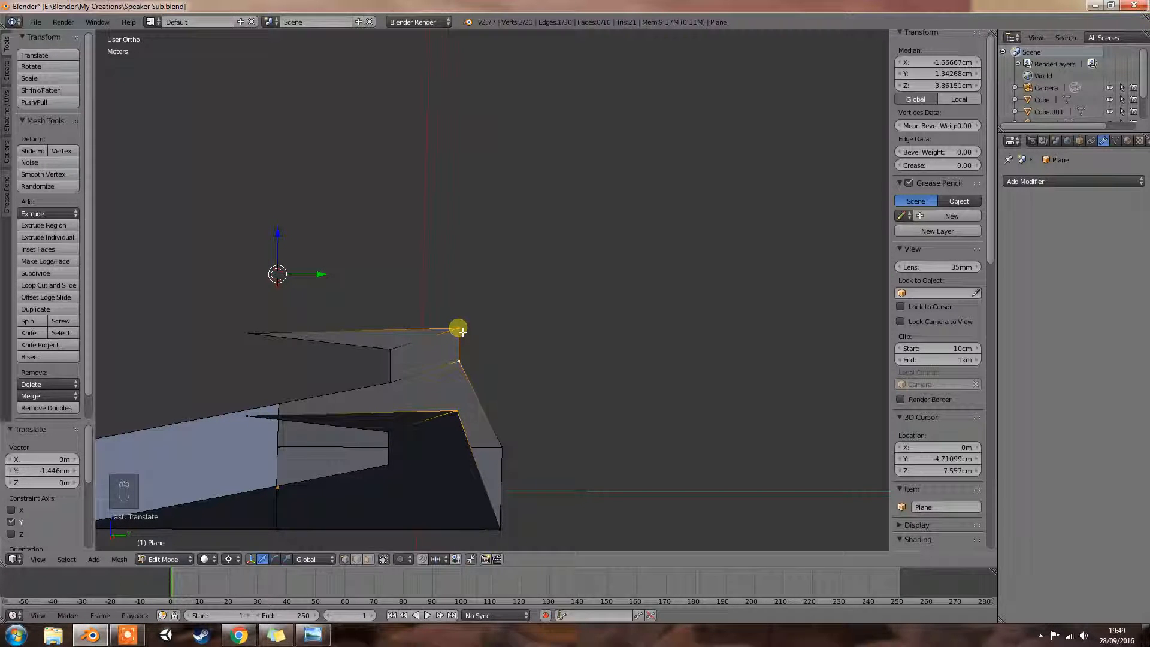
{"action": "key", "text": "ctrl+z"}
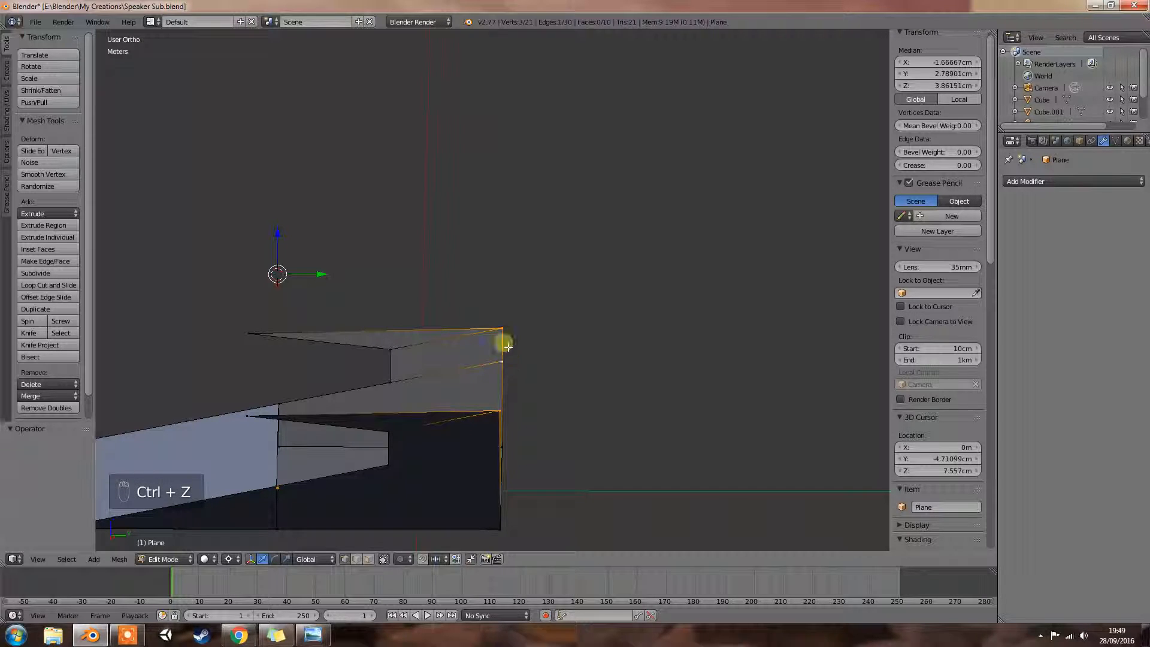
Move only the top rear corner vertices of both side walls by -2.29 cm along Y
{"action": "right_click", "coordinate": [502, 329]}
{"action": "right_click", "coordinate": [502, 412], "text": "shift"}
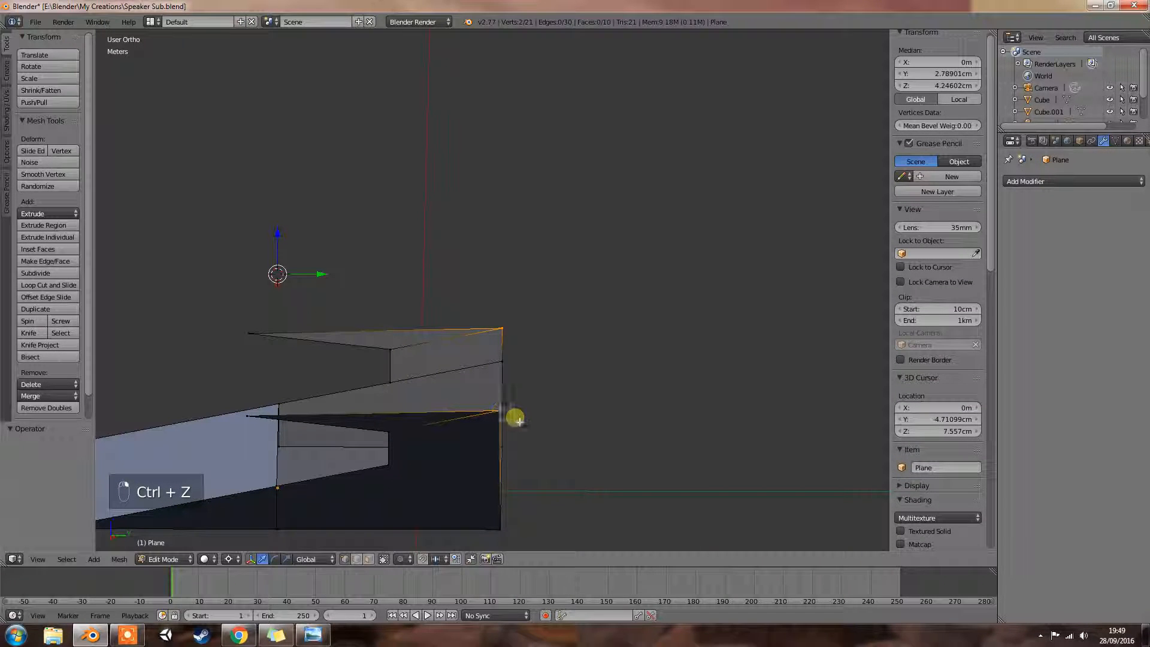
{"action": "key", "text": "g"}
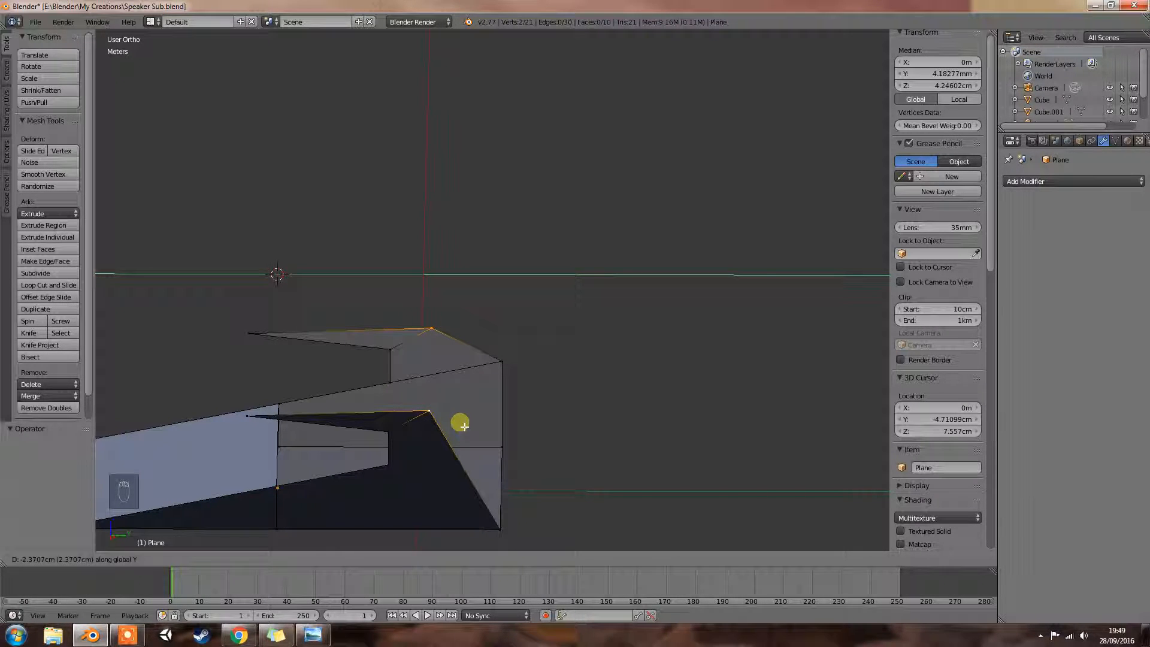
{"action": "left_click", "coordinate": [467, 427]}
Move the vertex below the top rear corner of one side wall by -1.667 cm along Y toward the slanted rear edge
{"action": "right_click", "coordinate": [509, 370]}
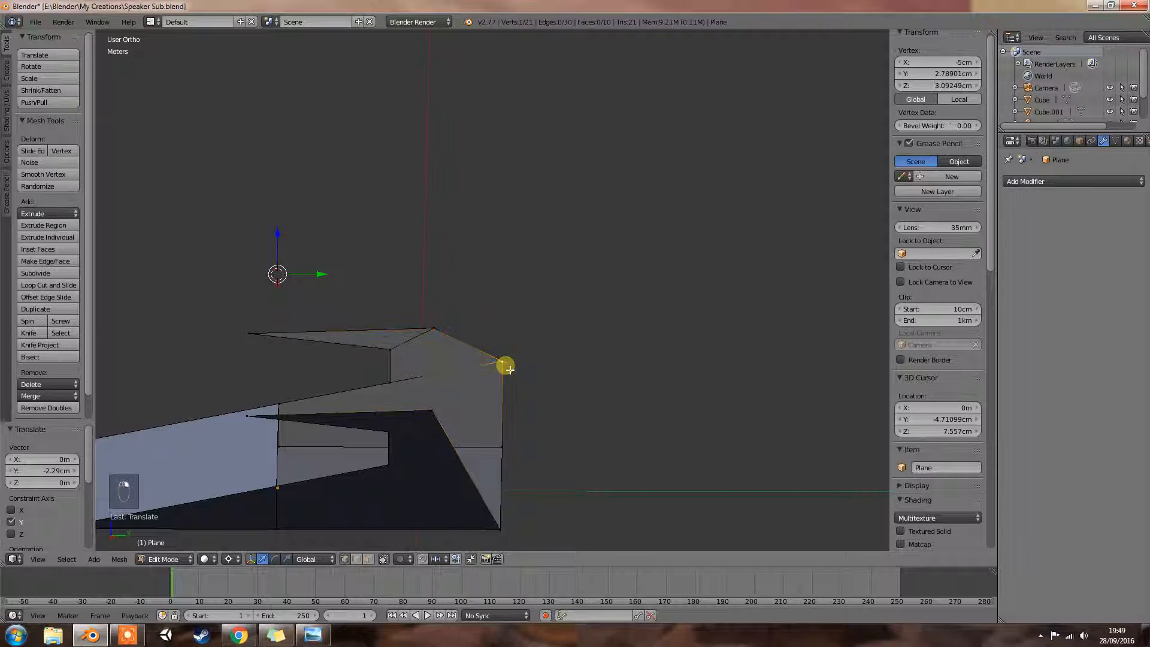
{"action": "key", "text": "g"}
{"action": "key", "text": "y"}
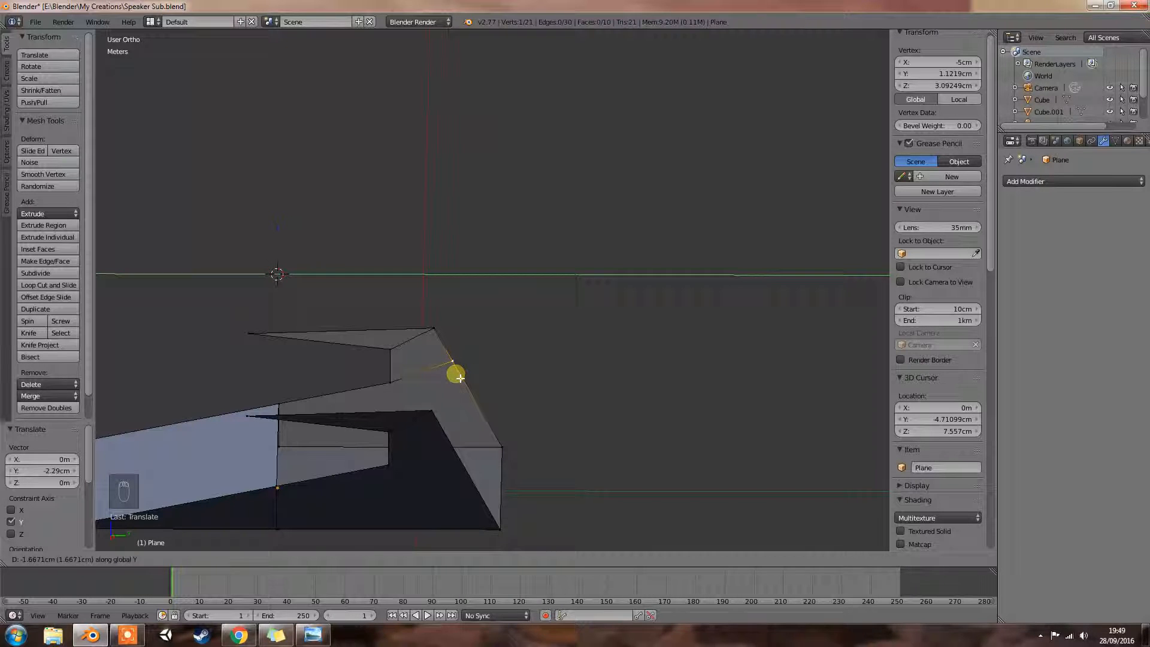
{"action": "left_click", "coordinate": [459, 378]}
{"action": "middle_click_drag", "start_coordinate": [490, 399], "coordinate": [215, 372]}
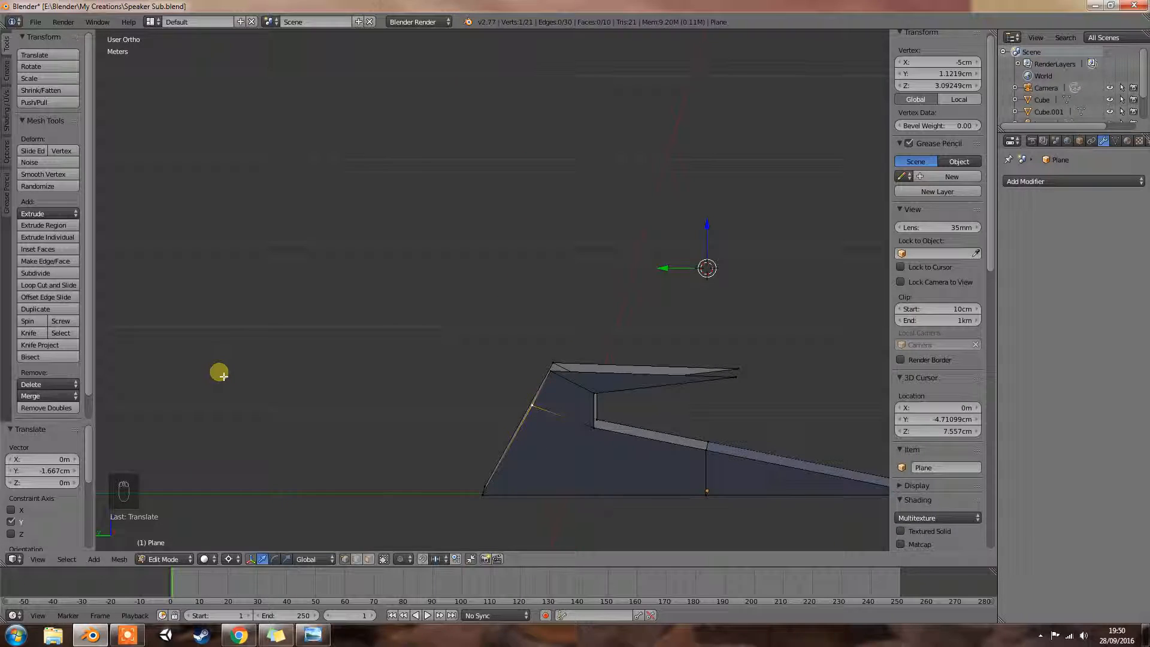
In side profile, nudge the same rear vertex by 0.112 mm along Y to line it up with the slanted rear edge
{"action": "key", "text": "KP_1"}
{"action": "key", "text": "KP_6"}
{"action": "key", "text": "KP_6"}
{"action": "key", "text": "KP_6"}
{"action": "key", "text": "KP_6"}
{"action": "key", "text": "KP_6"}
{"action": "key", "text": "KP_6"}
{"action": "key", "text": "KP_6"}
{"action": "key", "text": "KP_6"}
{"action": "key", "text": "KP_6"}
{"action": "key", "text": "KP_6"}
{"action": "key", "text": "KP_6"}
{"action": "key", "text": "KP_6"}
{"action": "key", "text": "KP_6"}
{"action": "key", "text": "KP_6"}
{"action": "key", "text": "KP_6"}
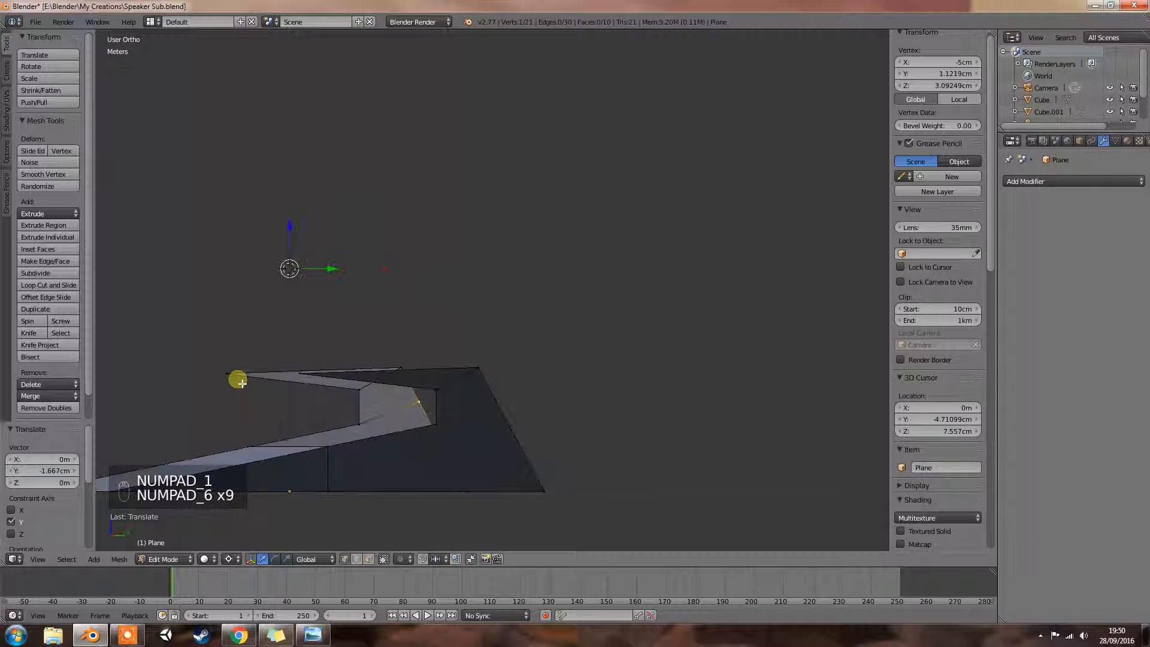
{"action": "key", "text": "KP_6"}
{"action": "key", "text": "KP_6"}
{"action": "key", "text": "KP_6"}
{"action": "key", "text": "KP_6"}
{"action": "key", "text": "KP_6"}
{"action": "key", "text": "KP_6"}
{"action": "key", "text": "KP_6"}
{"action": "key", "text": "KP_6"}
{"action": "key", "text": "KP_6"}
{"action": "key", "text": "KP_6"}
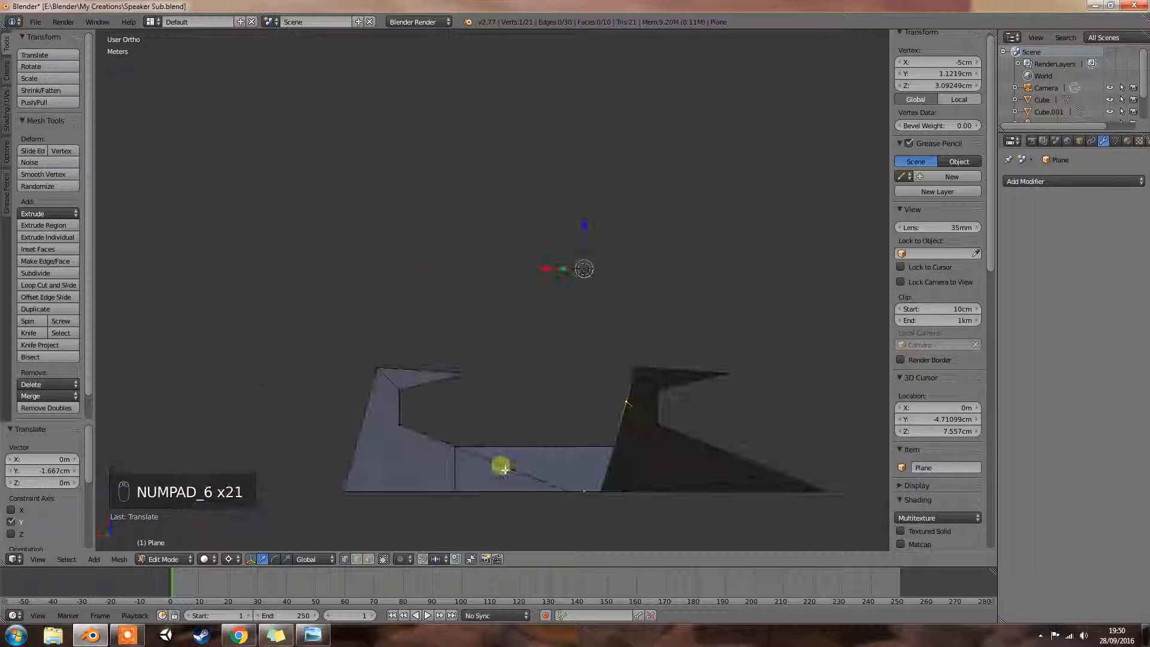
{"action": "key", "text": "KP_6"}
{"action": "key", "text": "KP_6"}
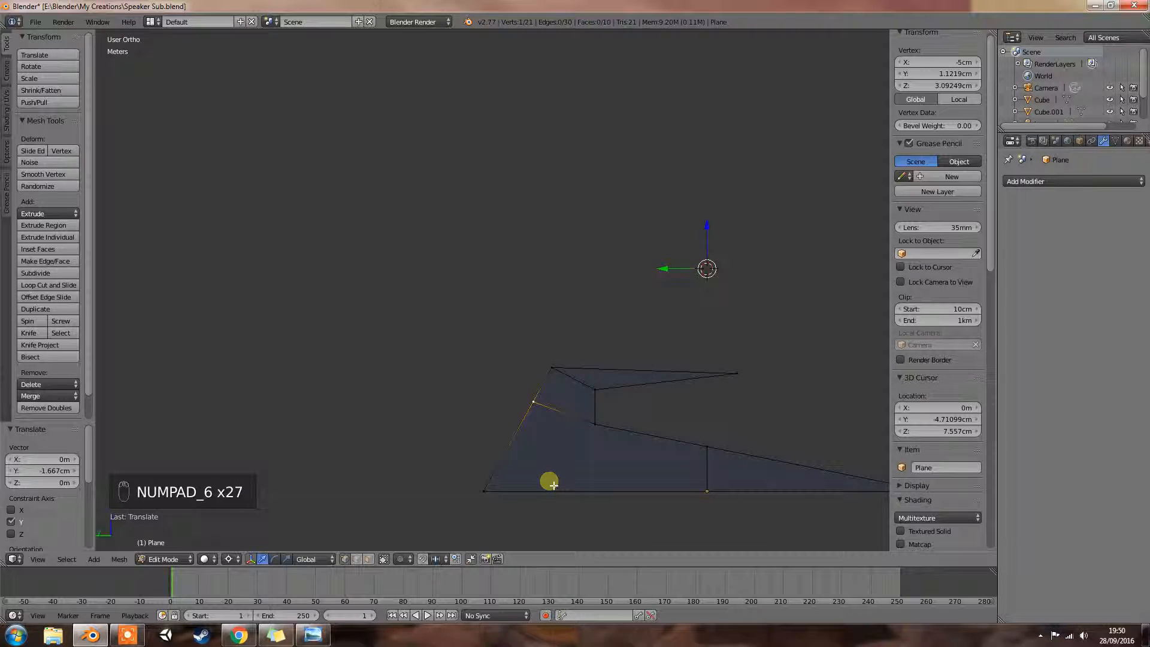
{"action": "middle_click_drag", "start_coordinate": [550, 442], "coordinate": [552, 379]}
{"action": "key", "text": "g"}
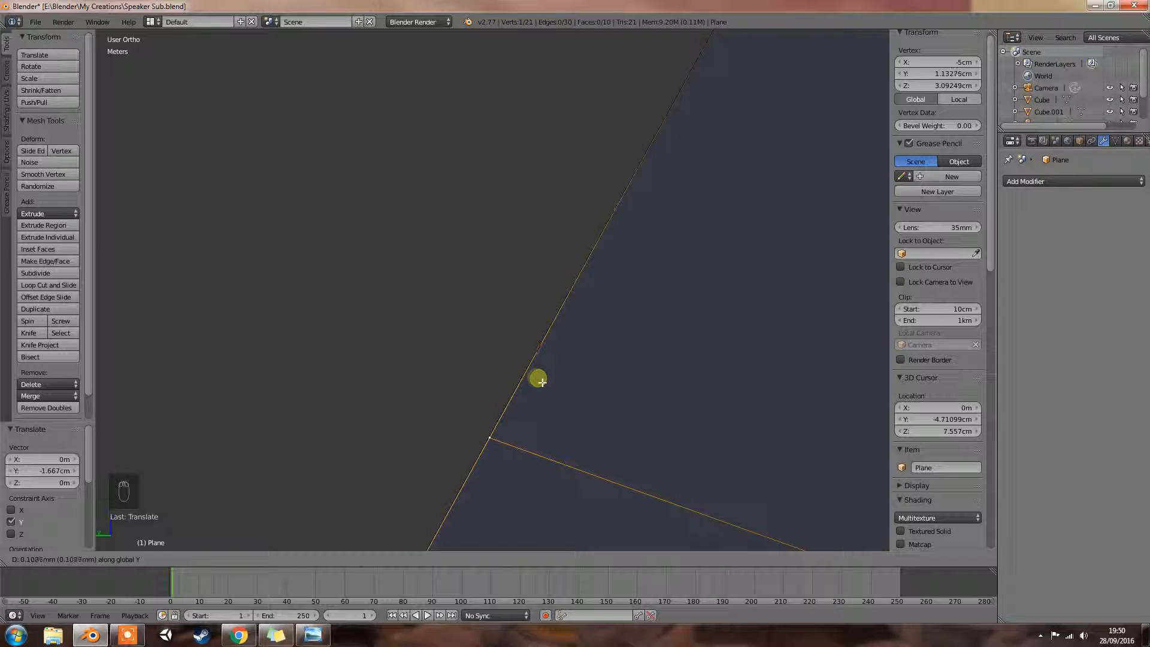
{"action": "left_click", "coordinate": [541, 383]}
{"action": "scroll", "coordinate": [538, 392], "scroll_direction": "down", "scroll_amount": 5}
{"action": "scroll", "coordinate": [672, 431], "scroll_direction": "down", "scroll_amount": 5}
Switch to face selection and delete the two overlapping large bottom faces of the stand
{"action": "middle_click_drag", "start_coordinate": [711, 441], "coordinate": [315, 477]}
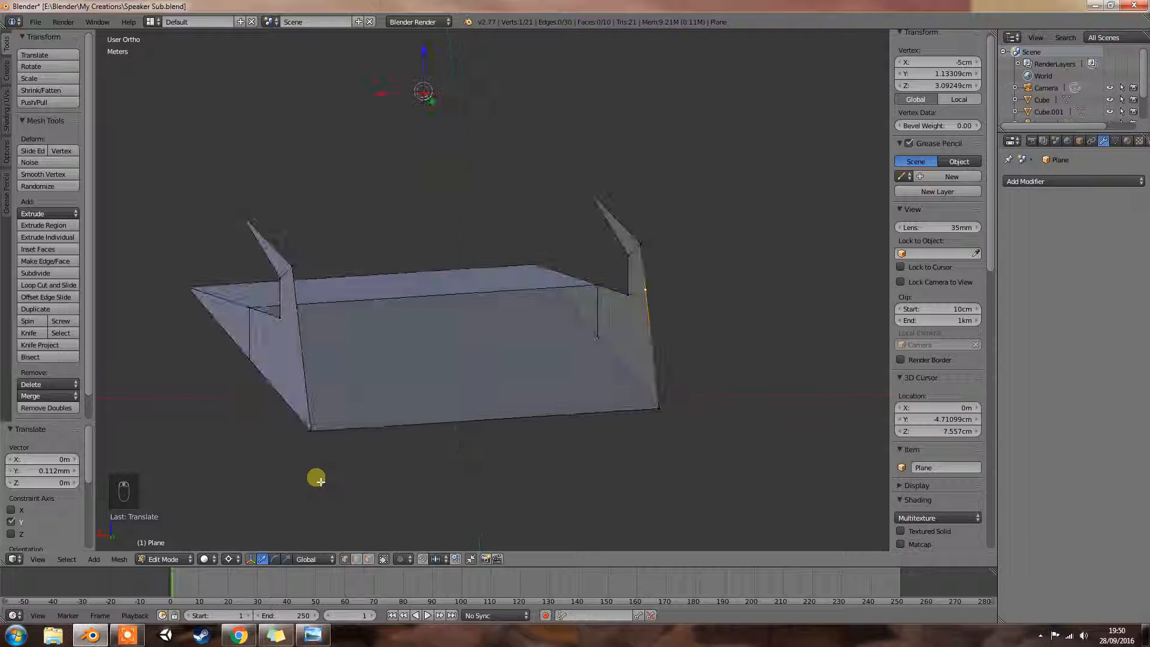
{"action": "left_click", "coordinate": [365, 560]}
{"action": "right_click", "coordinate": [444, 368]}
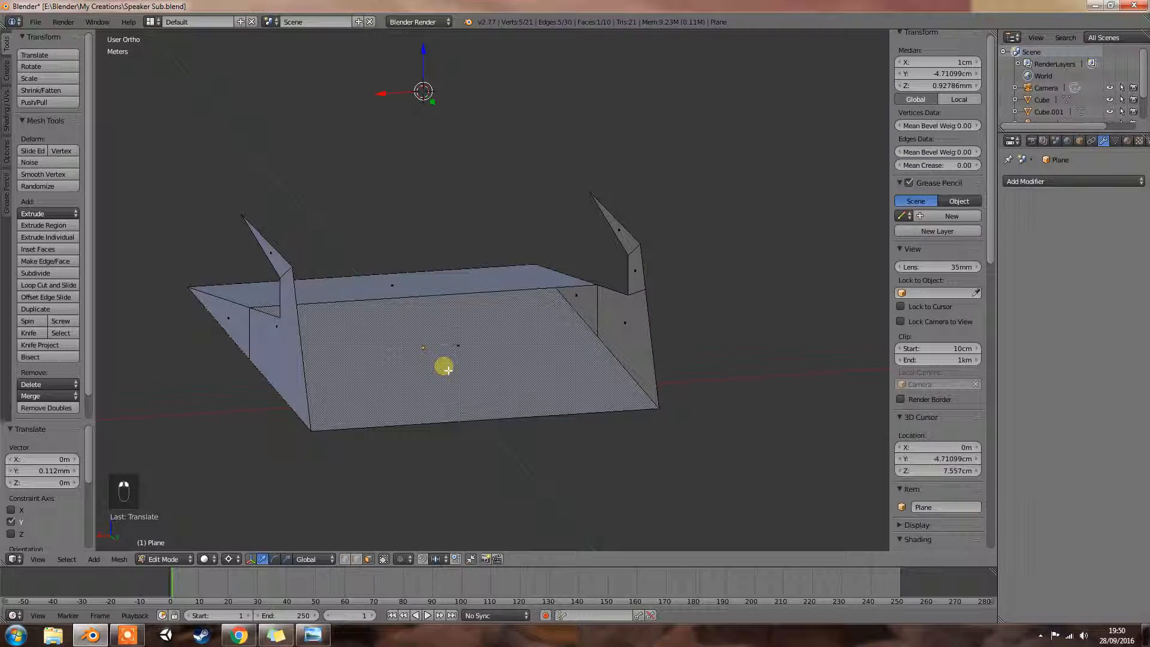
{"action": "key", "text": "x"}
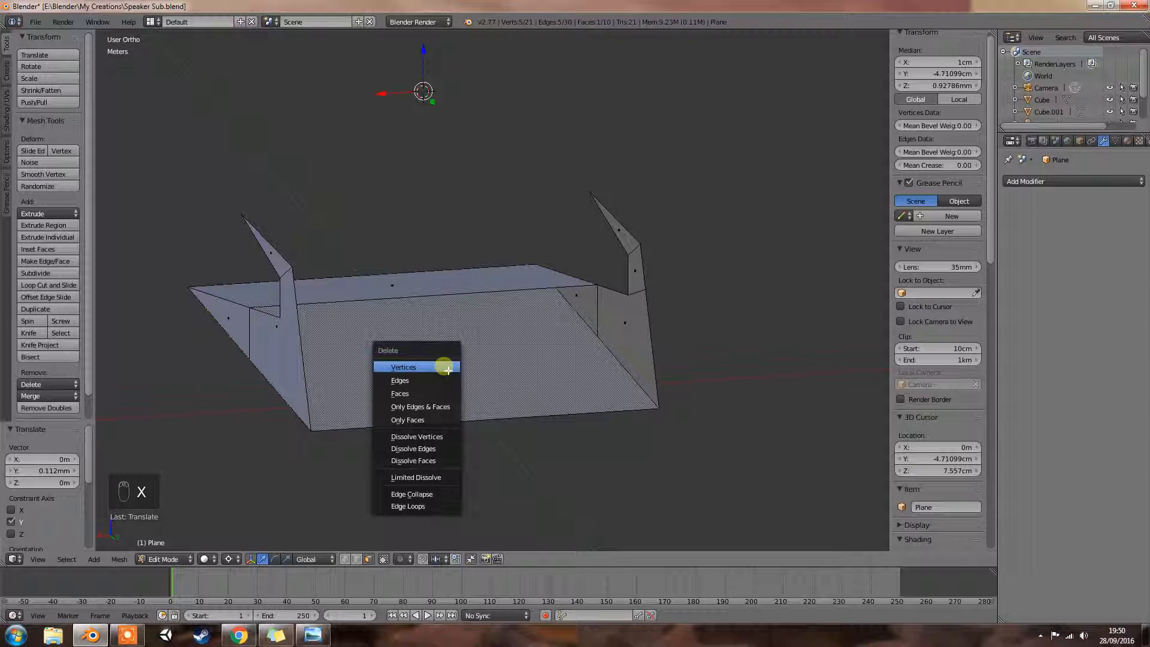
{"action": "left_click", "coordinate": [442, 389]}
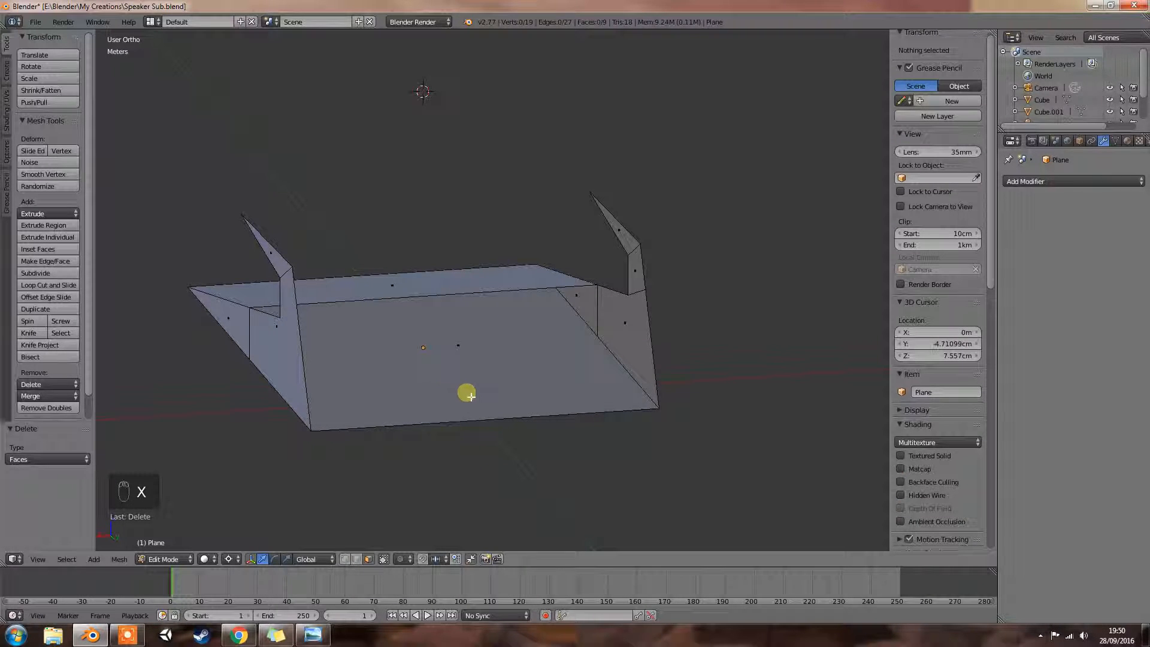
{"action": "right_click", "coordinate": [468, 392]}
{"action": "key", "text": "x"}
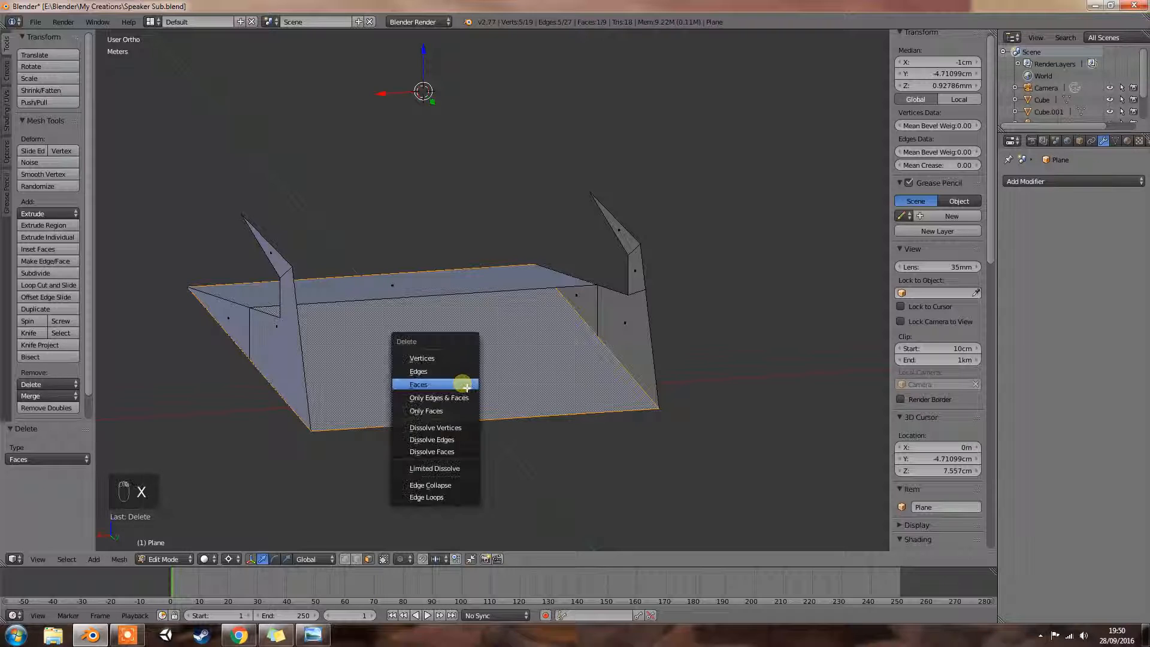
{"action": "left_click", "coordinate": [465, 386]}
{"action": "middle_click_drag", "start_coordinate": [461, 385], "coordinate": [683, 393]}
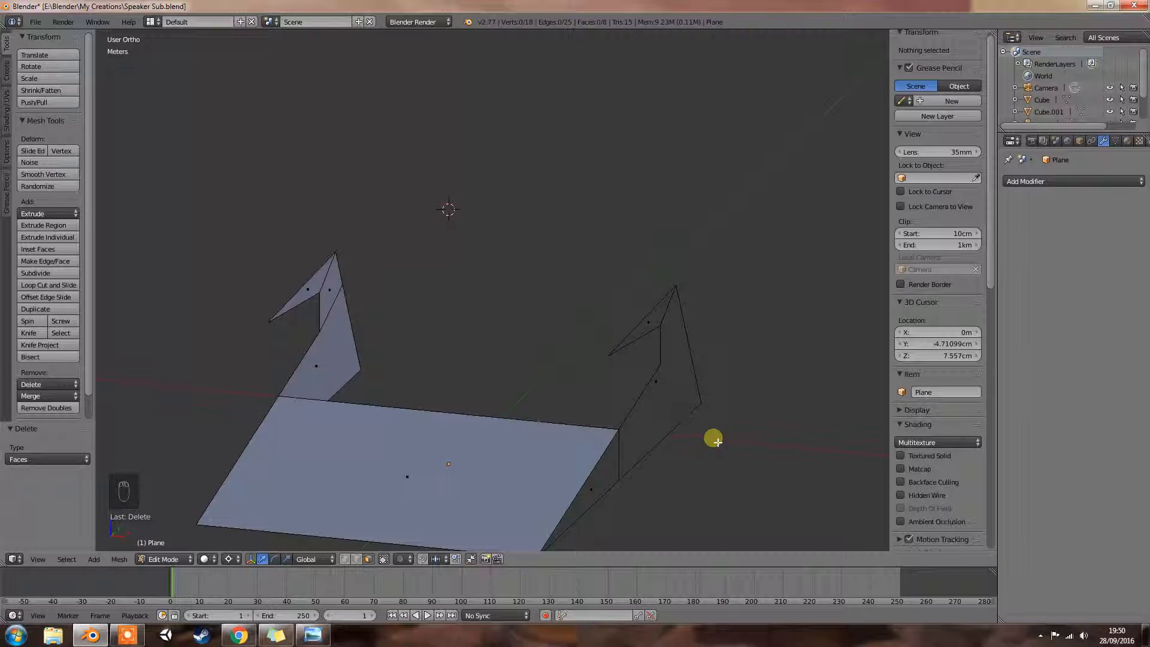
Select the stand's entire mesh and add a Solidify modifier to it
{"action": "key", "text": "a"}
{"action": "key", "text": "a"}
{"action": "key", "text": "a"}
{"action": "key", "text": "a"}
{"action": "left_click", "coordinate": [1053, 183]}
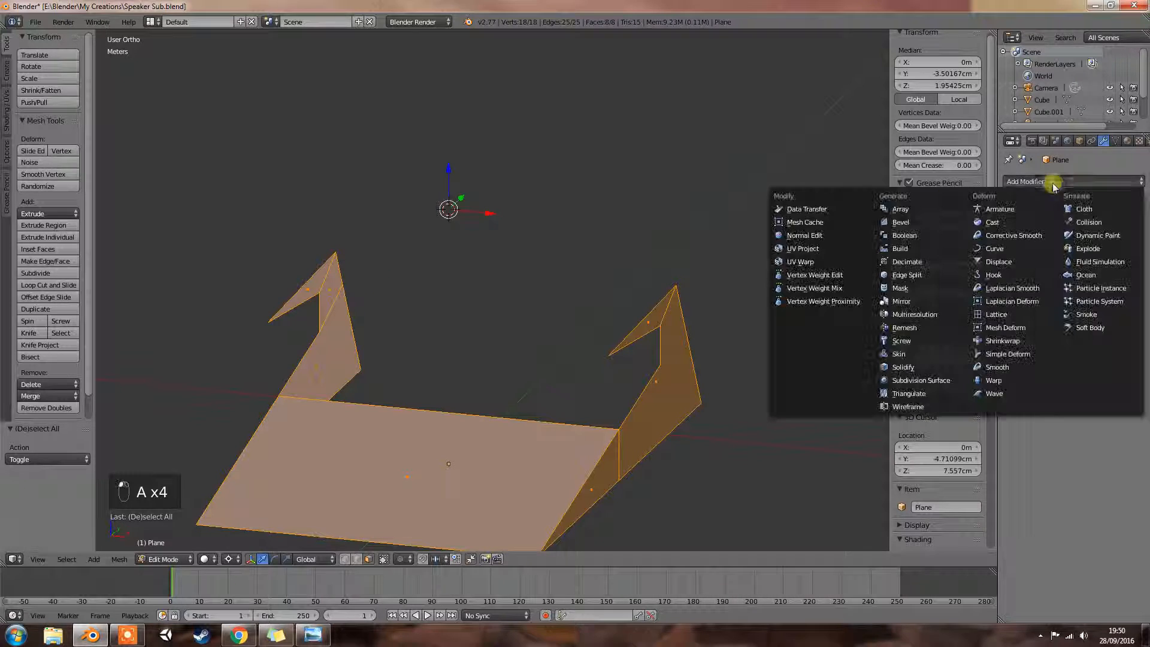
{"action": "left_click", "coordinate": [927, 368]}
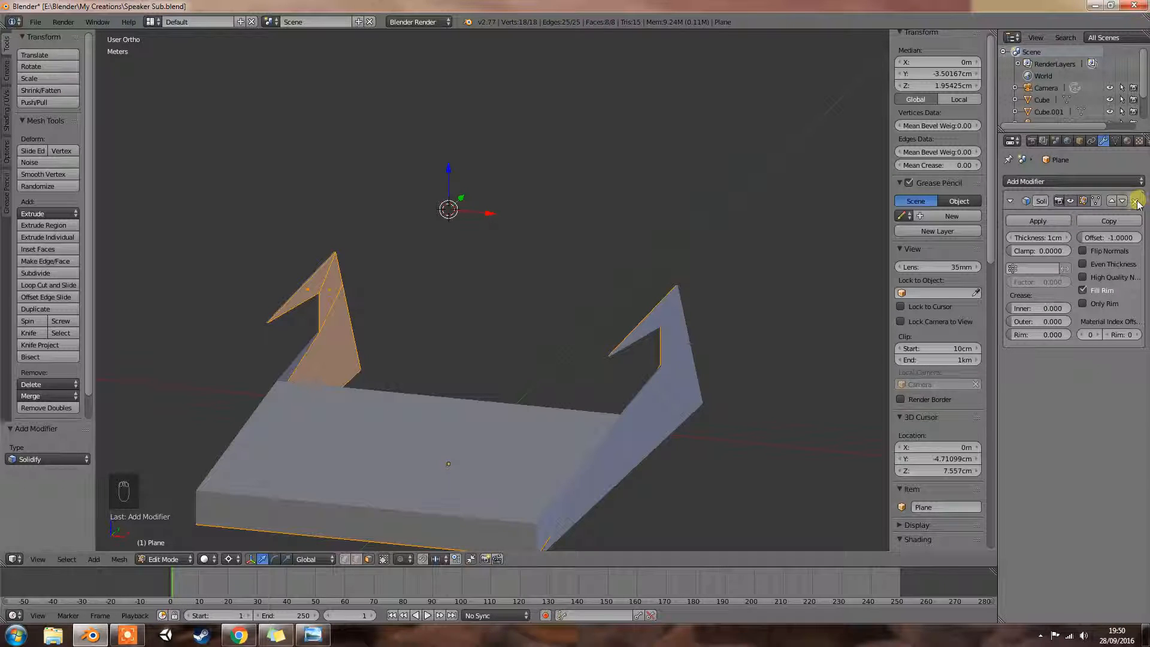
Try Solidify thicknesses of 0 m and 2 cm, and return the thickness to 1 cm
{"action": "mouse_move", "coordinate": [839, 287]}
{"action": "middle_mouse_down"}
{"action": "mouse_move", "coordinate": [663, 319]}
{"action": "mouse_move", "coordinate": [570, 277]}
{"action": "mouse_move", "coordinate": [563, 259]}
{"action": "mouse_move", "coordinate": [550, 278]}
{"action": "mouse_move", "coordinate": [577, 259]}
{"action": "mouse_move", "coordinate": [639, 303]}
{"action": "mouse_move", "coordinate": [731, 285]}
{"action": "middle_mouse_up"}
{"action": "left_click", "coordinate": [1011, 238]}
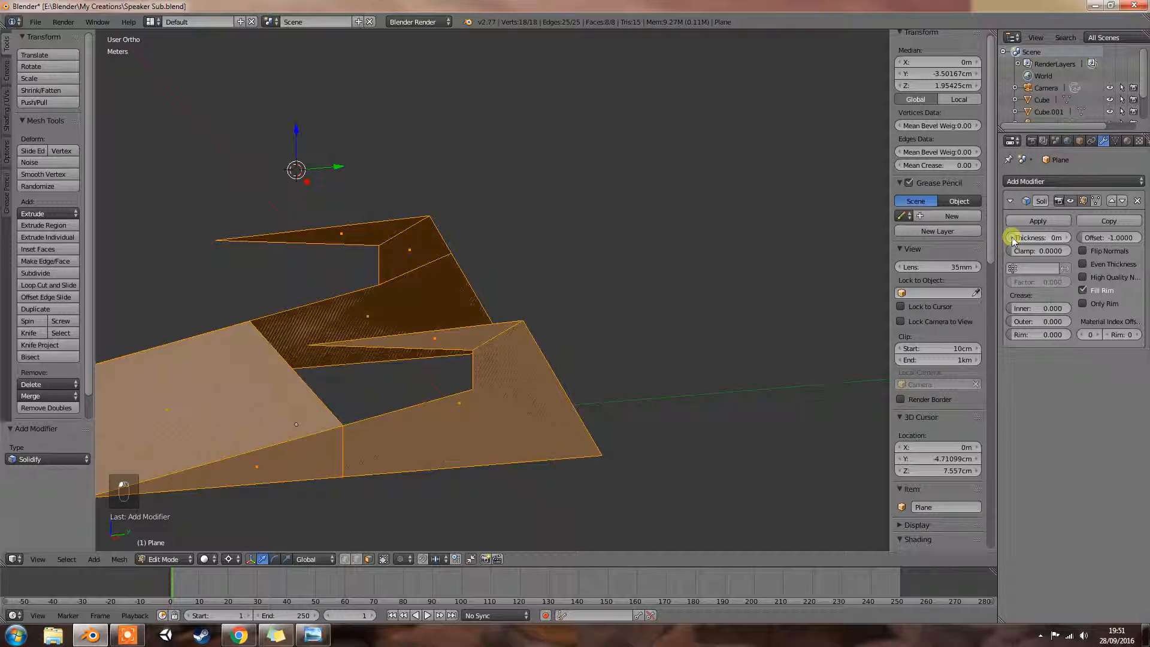
{"action": "left_click", "coordinate": [1067, 238]}
{"action": "left_click", "coordinate": [1067, 238]}
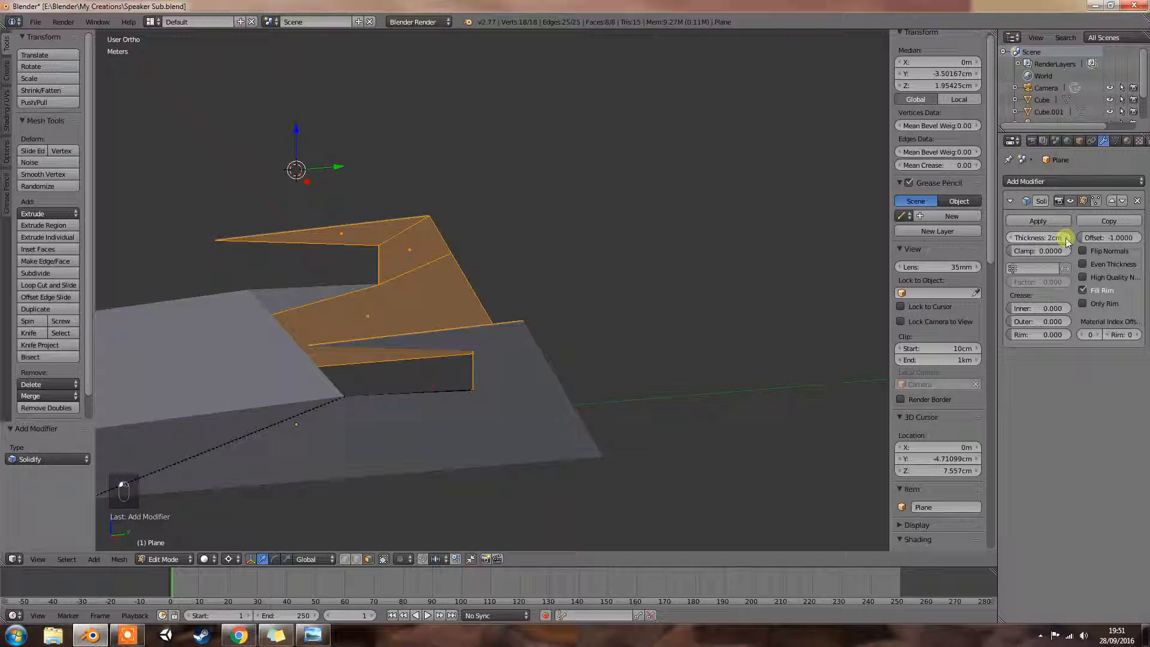
{"action": "left_click", "coordinate": [1017, 238]}
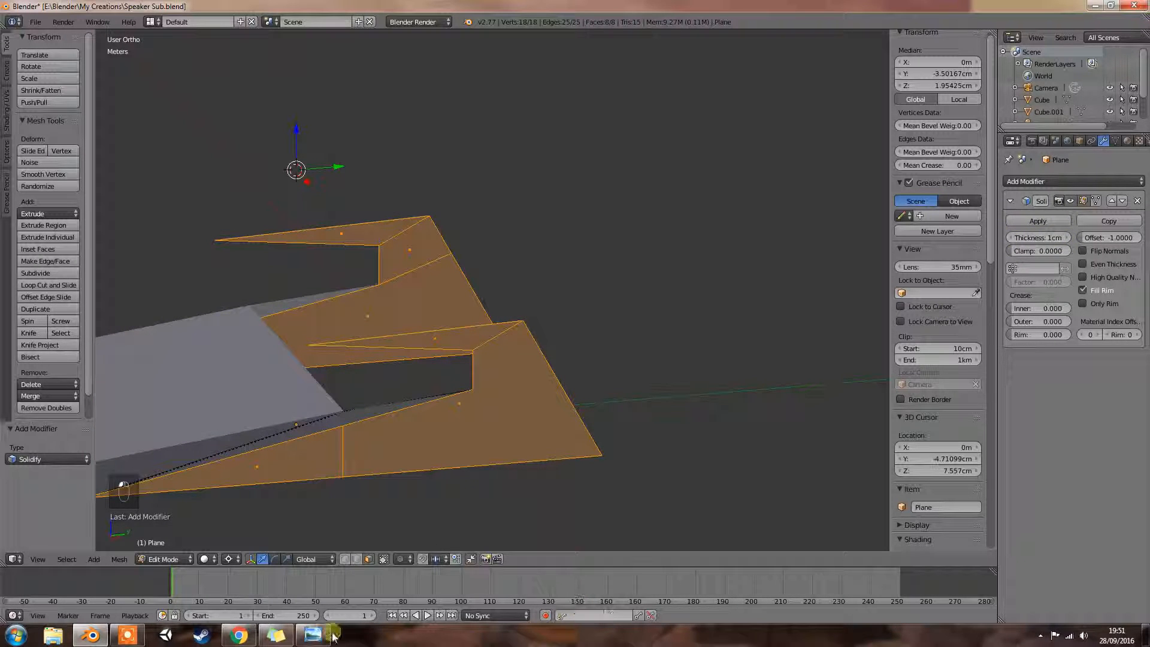
{"action": "left_click", "coordinate": [120, 638]}
{"action": "left_click", "coordinate": [778, 617]}
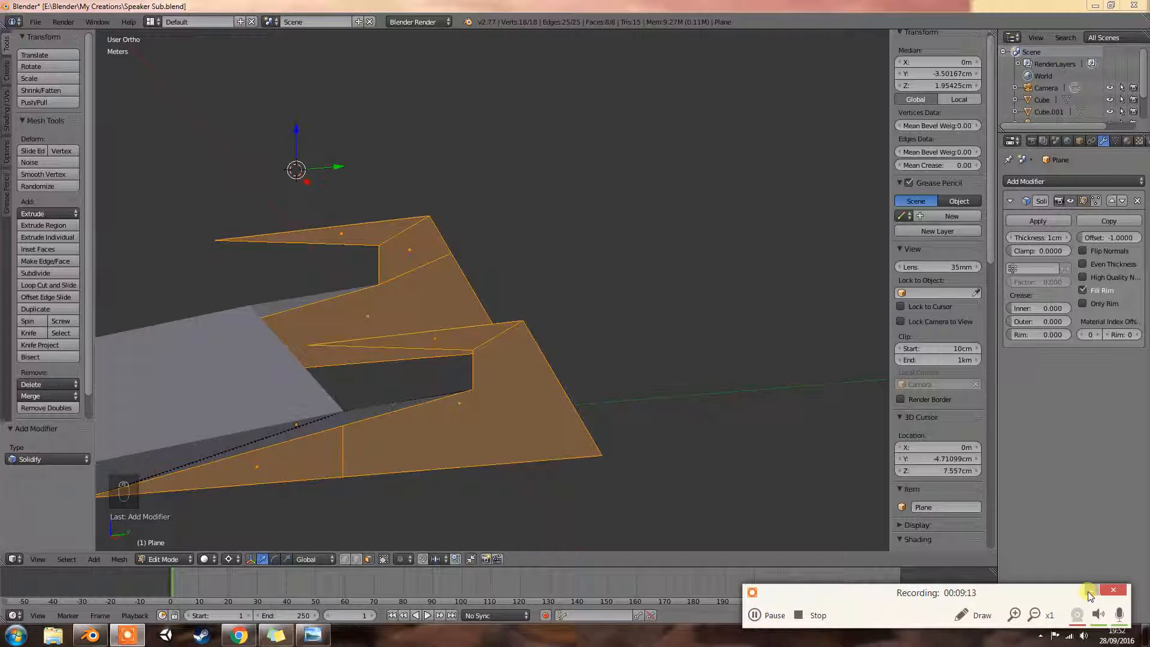
{"action": "left_click", "coordinate": [1089, 593]}
Try deleting the large sloping face between the two side walls, and undo the deletion
{"action": "middle_click_drag", "start_coordinate": [737, 416], "coordinate": [570, 397]}
{"action": "scroll", "coordinate": [494, 407], "scroll_direction": "up", "scroll_amount": 5}
{"action": "scroll", "coordinate": [483, 409], "scroll_direction": "down", "scroll_amount": 3}
{"action": "middle_click_drag", "start_coordinate": [484, 409], "coordinate": [542, 389]}
{"action": "left_click", "coordinate": [525, 429]}
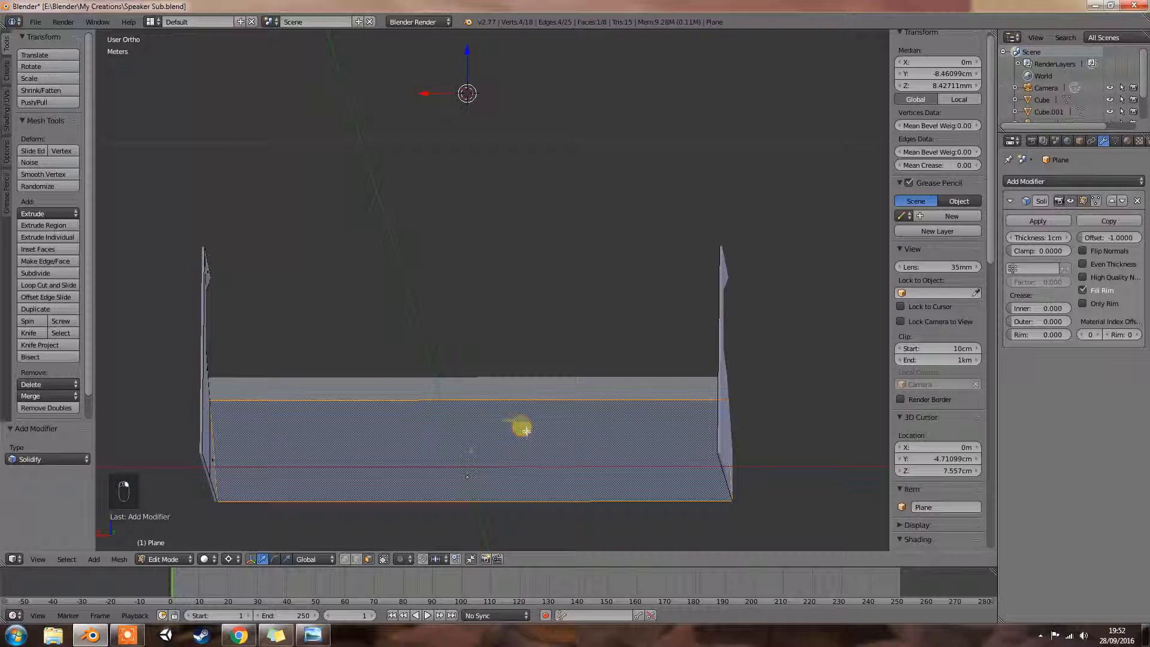
{"action": "key", "text": "x"}
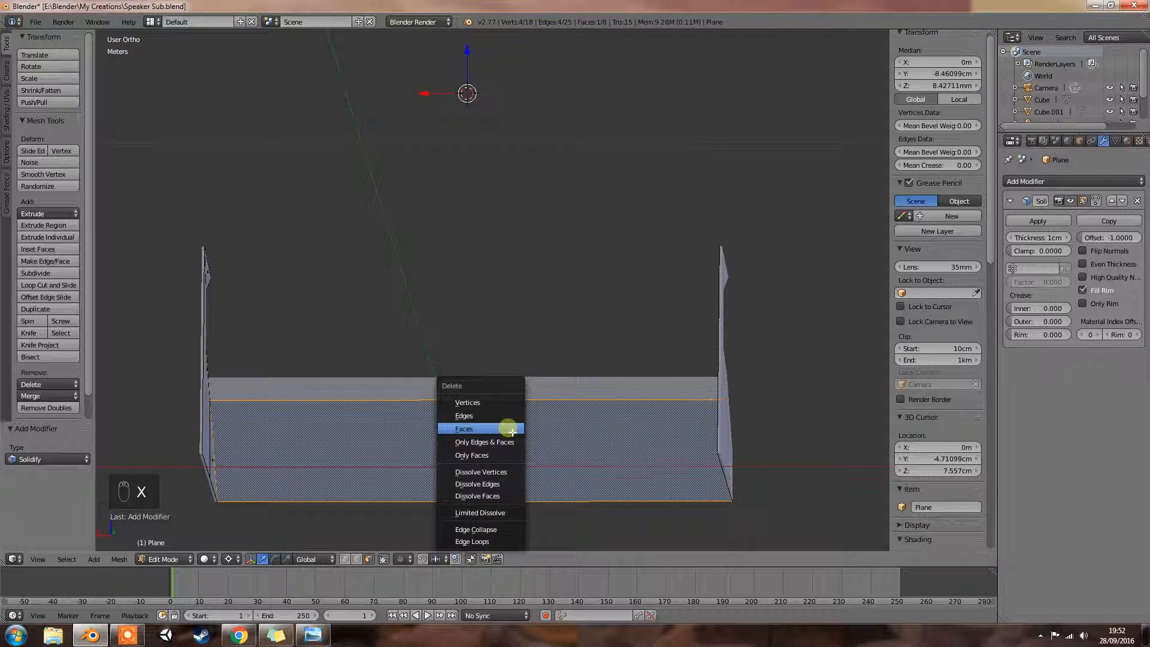
{"action": "left_click", "coordinate": [508, 429]}
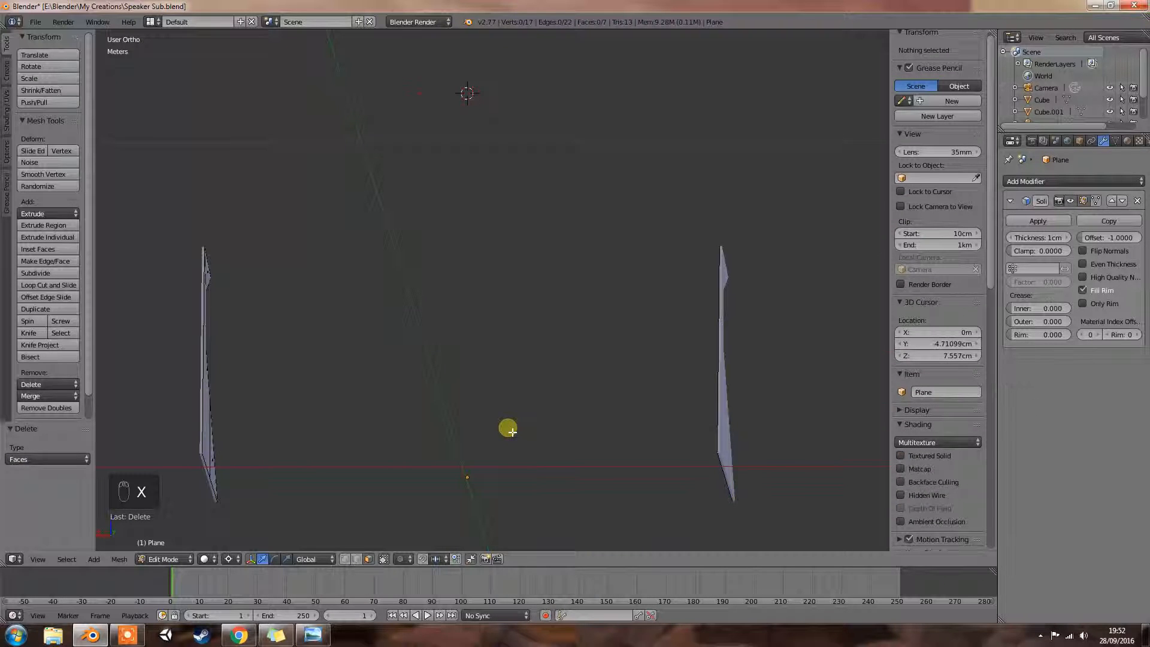
{"action": "key", "text": "ctrl+z"}
Raise the Solidify thickness to 2 cm for comparison and set it back to 1 cm
{"action": "mouse_move", "coordinate": [514, 429]}
{"action": "middle_mouse_down"}
{"action": "mouse_move", "coordinate": [514, 442]}
{"action": "mouse_move", "coordinate": [527, 418]}
{"action": "middle_mouse_up"}
{"action": "middle_click_drag", "start_coordinate": [499, 335], "coordinate": [482, 360]}
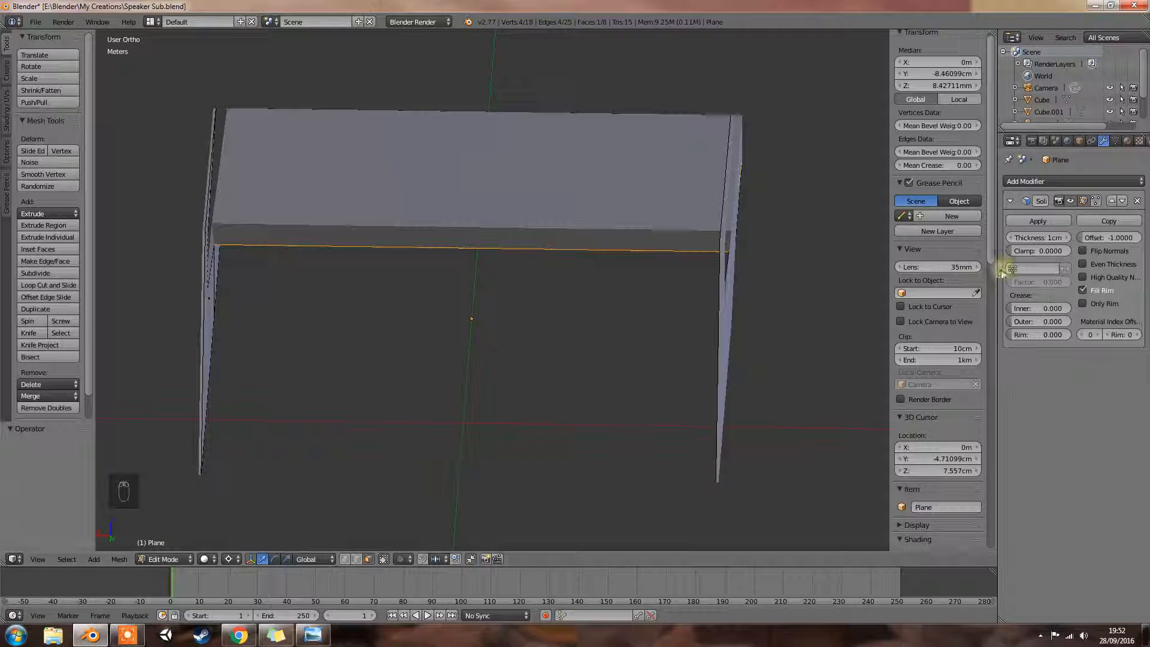
{"action": "left_click", "coordinate": [1067, 237]}
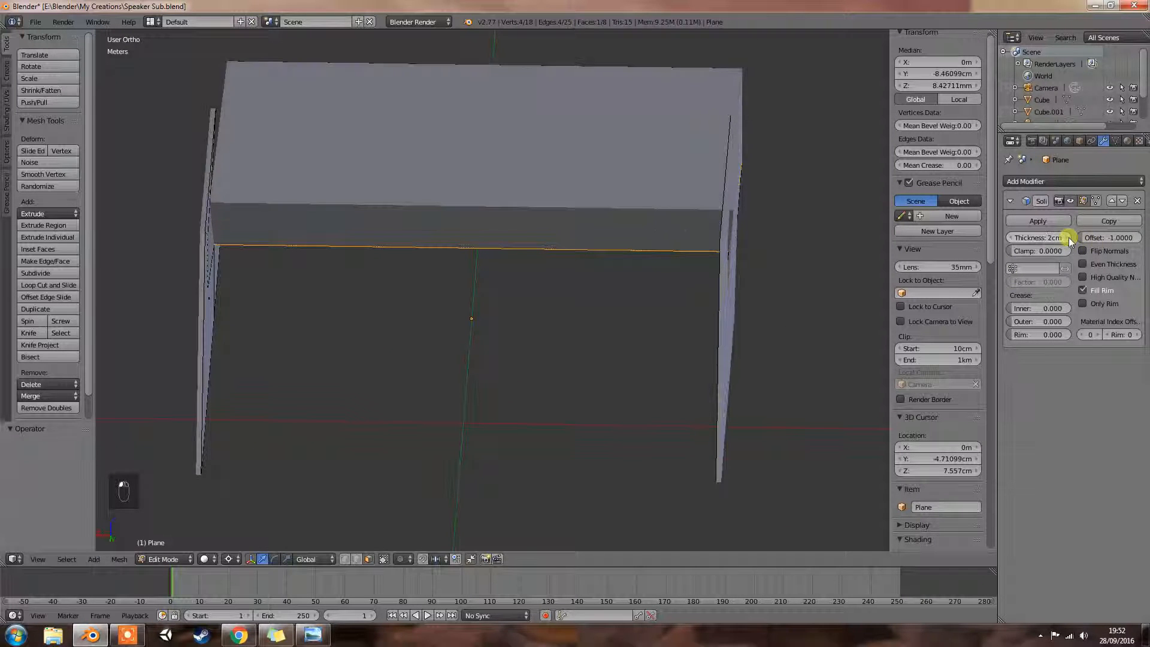
{"action": "left_click", "coordinate": [1013, 238]}
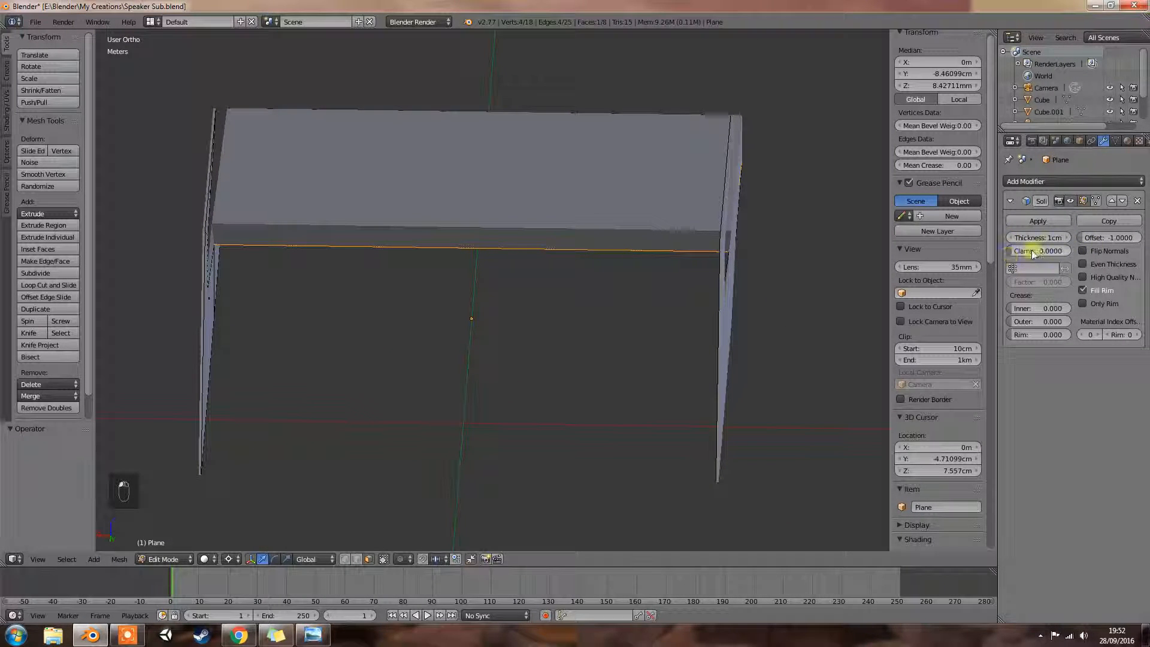
{"action": "middle_click_drag", "start_coordinate": [811, 318], "coordinate": [818, 303]}
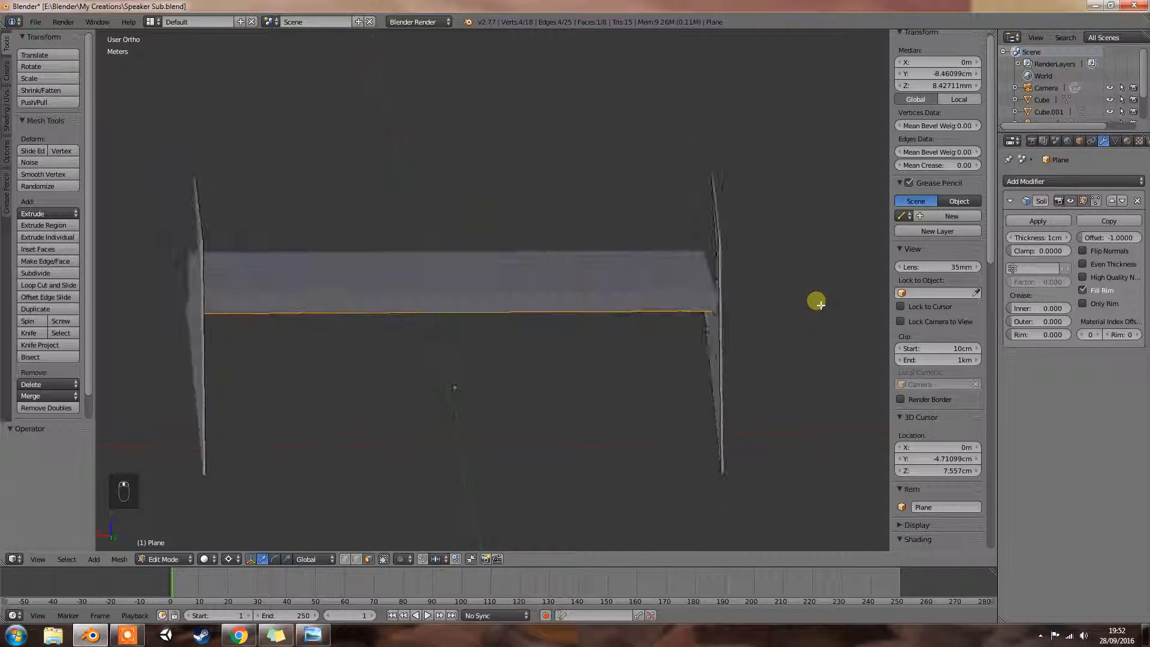
Try the Solidify modifier's Only Rim option on the stand and turn it off again
{"action": "left_click", "coordinate": [1021, 307]}
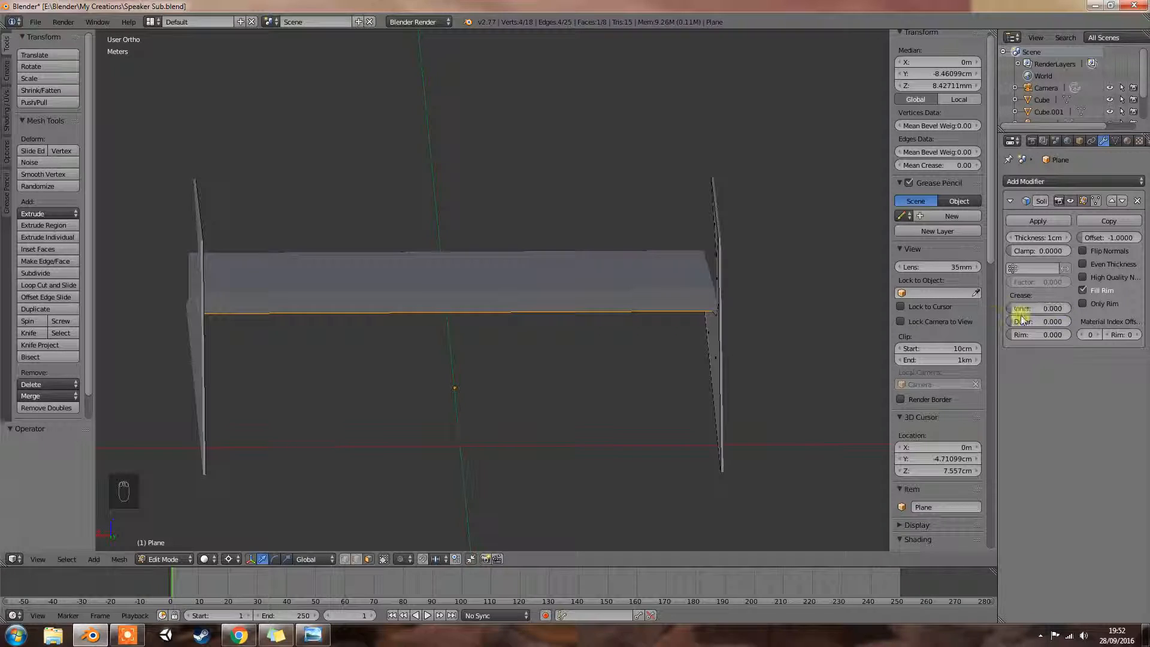
{"action": "mouse_move", "coordinate": [1056, 322]}
{"action": "left_mouse_down"}
{"action": "mouse_move", "coordinate": [1099, 324]}
{"action": "mouse_move", "coordinate": [1027, 322]}
{"action": "mouse_move", "coordinate": [1022, 335]}
{"action": "mouse_move", "coordinate": [1053, 336]}
{"action": "left_mouse_up"}
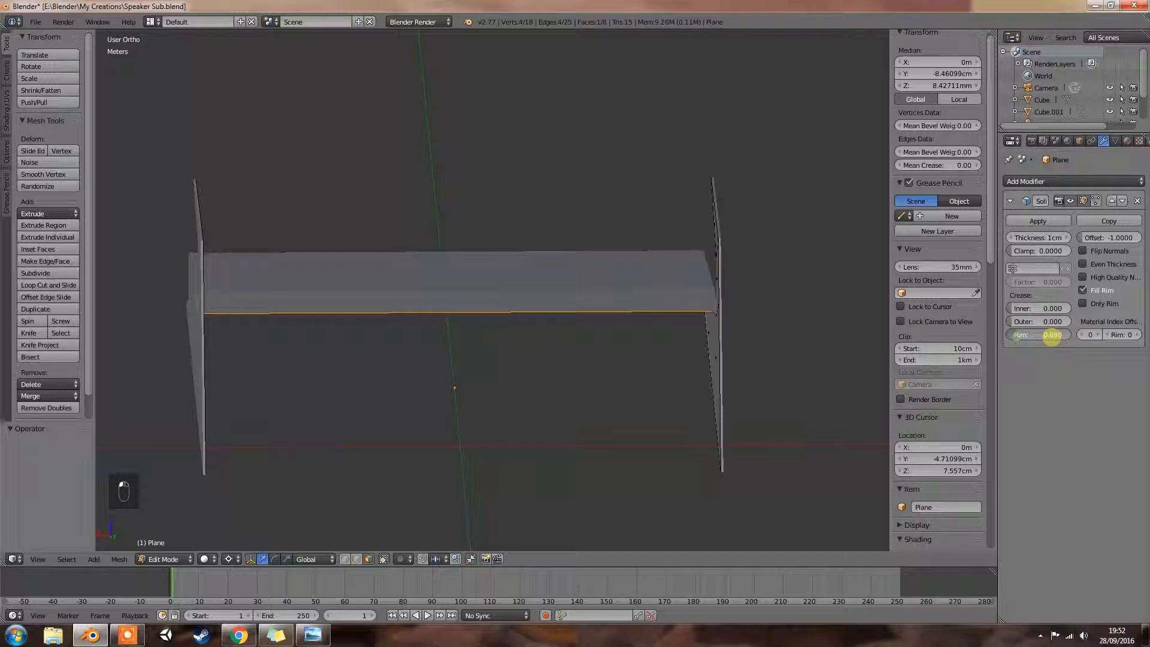
{"action": "left_click", "coordinate": [1083, 304]}
{"action": "middle_click_drag", "start_coordinate": [860, 287], "coordinate": [845, 325]}
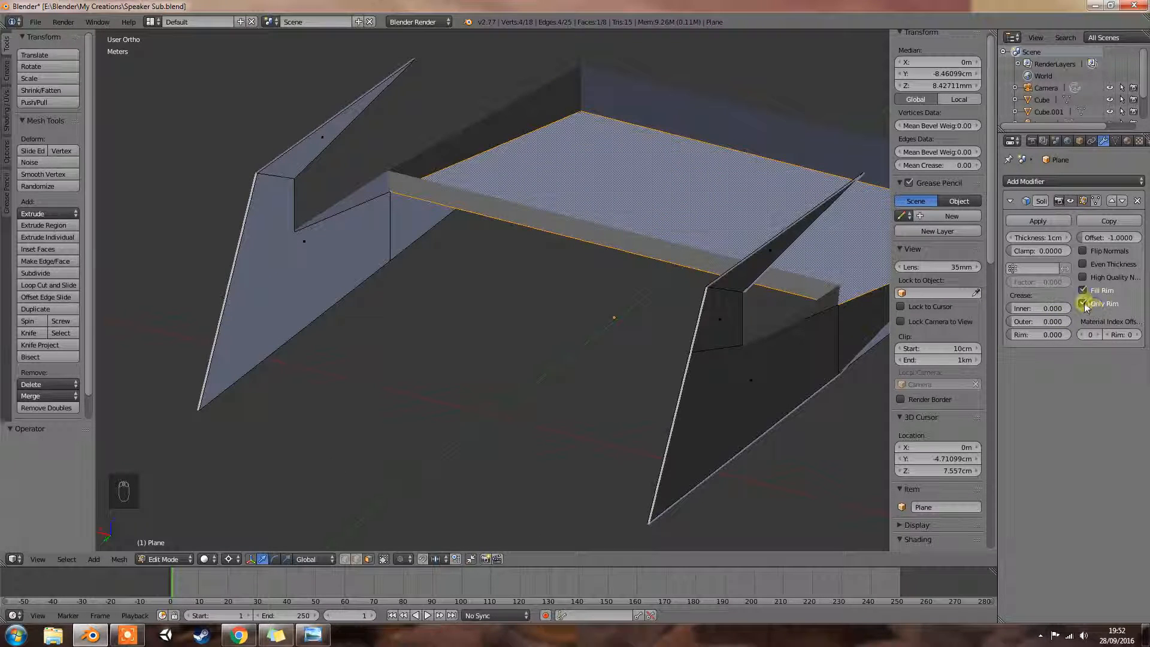
{"action": "left_click", "coordinate": [1084, 304]}
Try the Solidify modifier's Even Thickness and Flip Normals options, turning each one off again
{"action": "left_click", "coordinate": [1084, 264]}
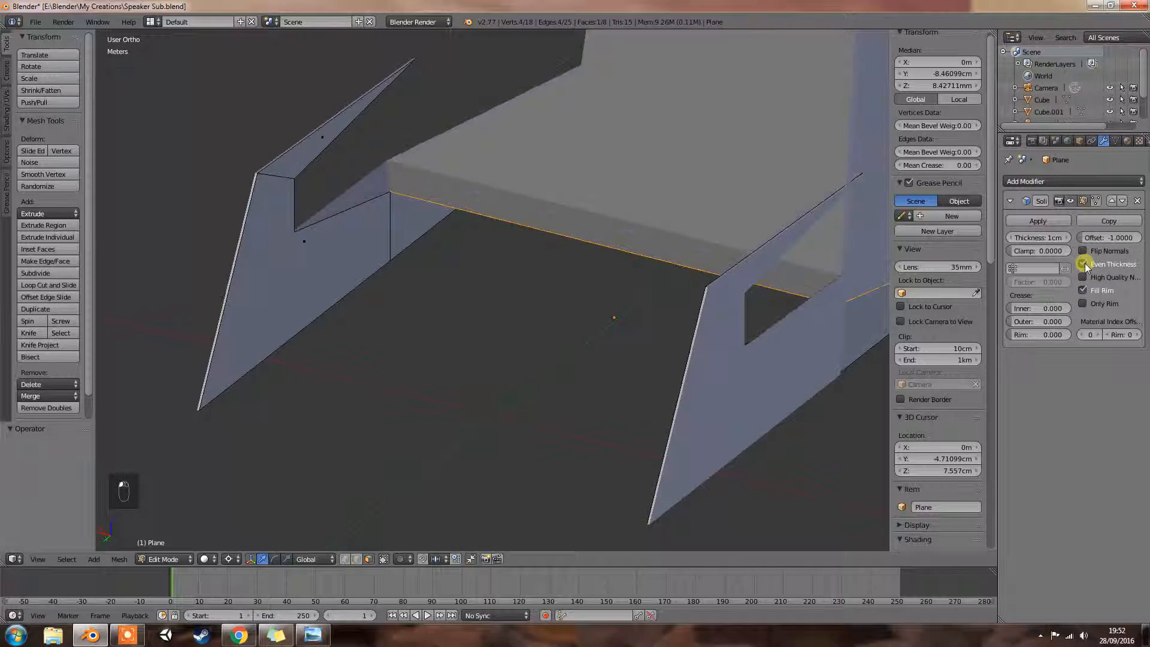
{"action": "scroll", "coordinate": [725, 271], "scroll_direction": "down", "scroll_amount": 6}
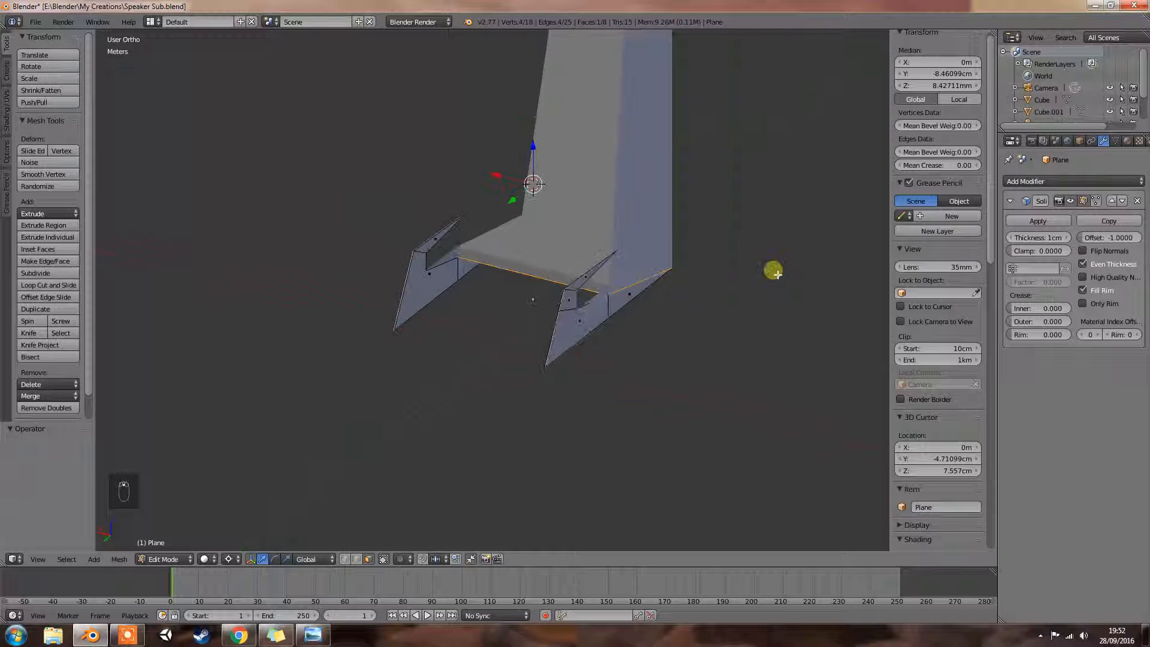
{"action": "left_click", "coordinate": [1083, 265]}
{"action": "left_click", "coordinate": [1084, 252]}
{"action": "left_click", "coordinate": [1084, 252]}
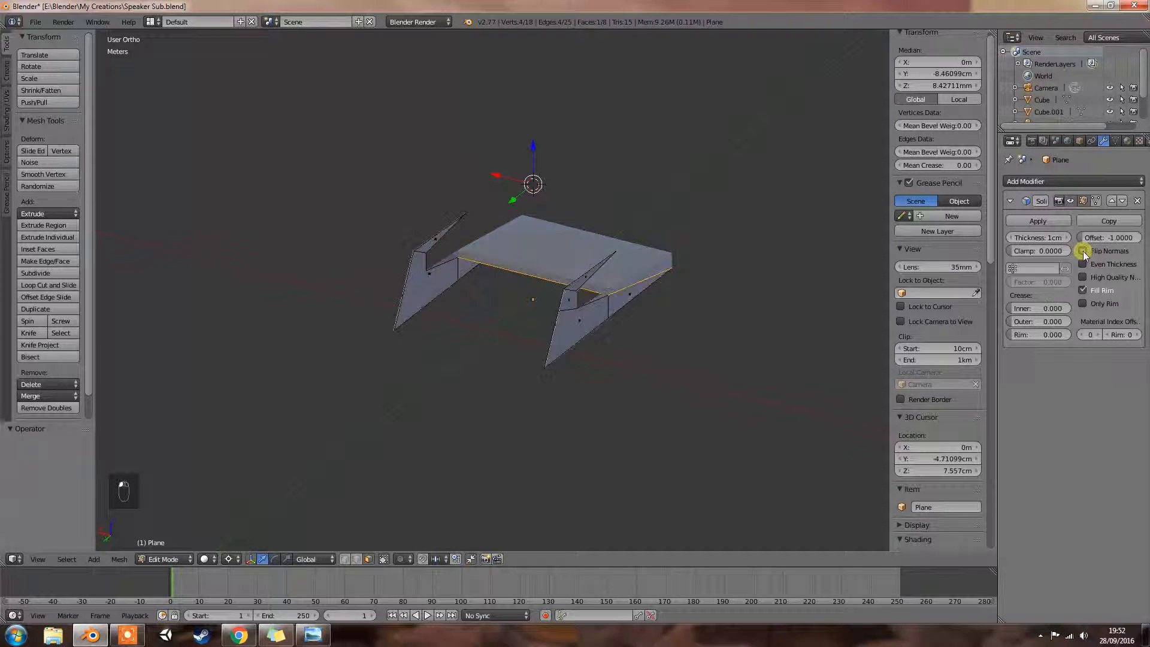
Toggle the Solidify modifier's Fill Rim option to compare its effect, leaving it enabled
{"action": "left_click", "coordinate": [1083, 290]}
{"action": "left_click", "coordinate": [1083, 291]}
{"action": "left_click", "coordinate": [1083, 290]}
{"action": "left_click", "coordinate": [1083, 291]}
Remove the Solidify modifier from the stand
{"action": "middle_click_drag", "start_coordinate": [686, 281], "coordinate": [565, 259]}
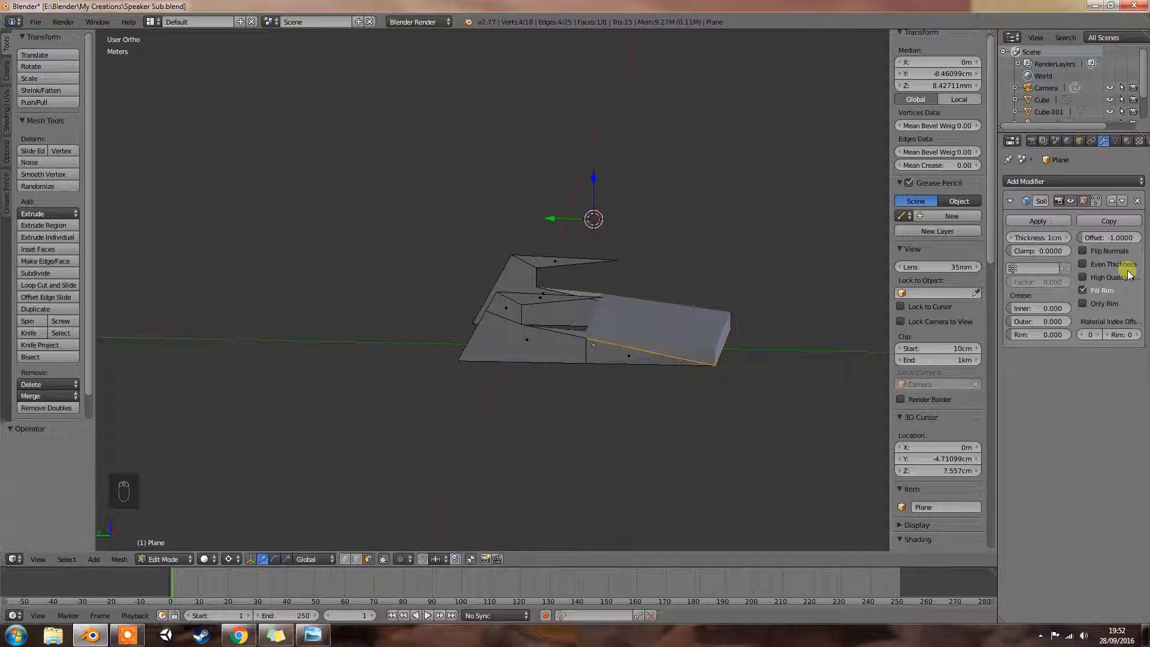
{"action": "left_click", "coordinate": [1138, 201]}
{"action": "middle_click_drag", "start_coordinate": [706, 352], "coordinate": [674, 365]}
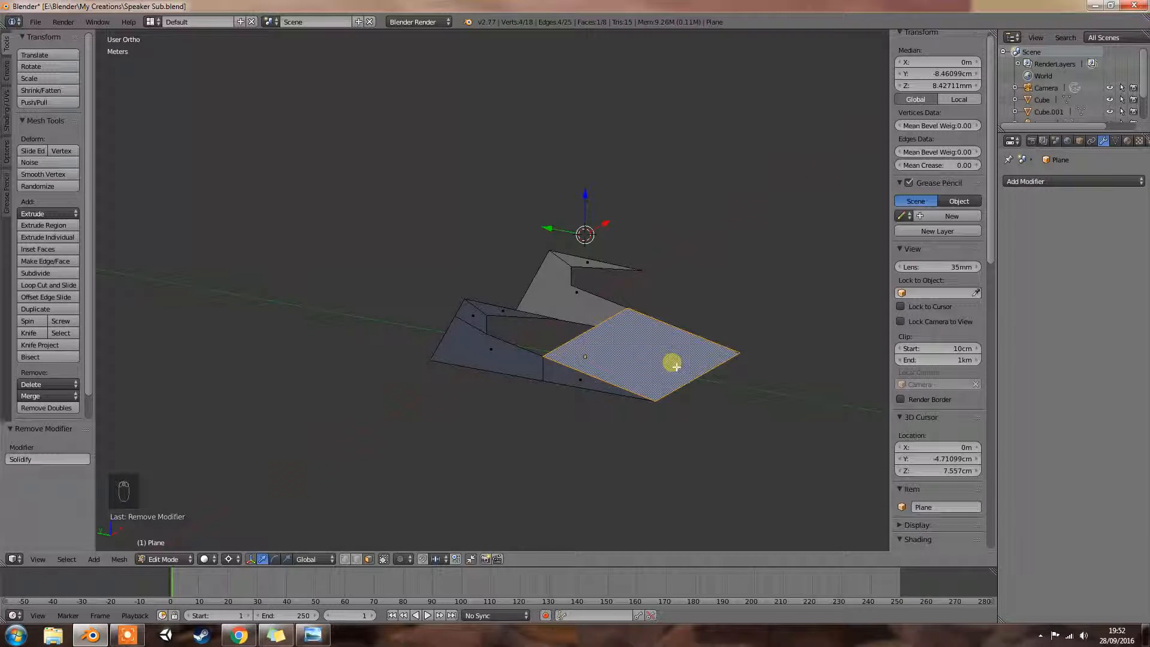
Try a Solidify modifier on the stand with all its faces selected, removing the modifier again
{"action": "key", "text": "a"}
{"action": "key", "text": "a"}
{"action": "left_click", "coordinate": [1027, 182]}
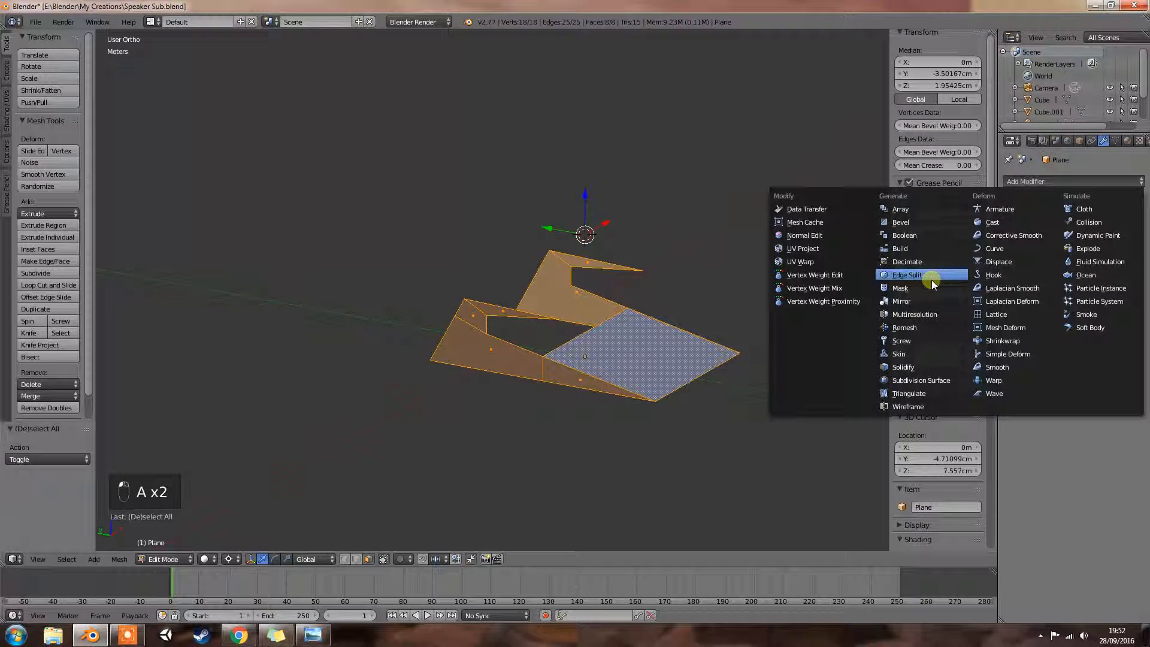
{"action": "left_click", "coordinate": [922, 366]}
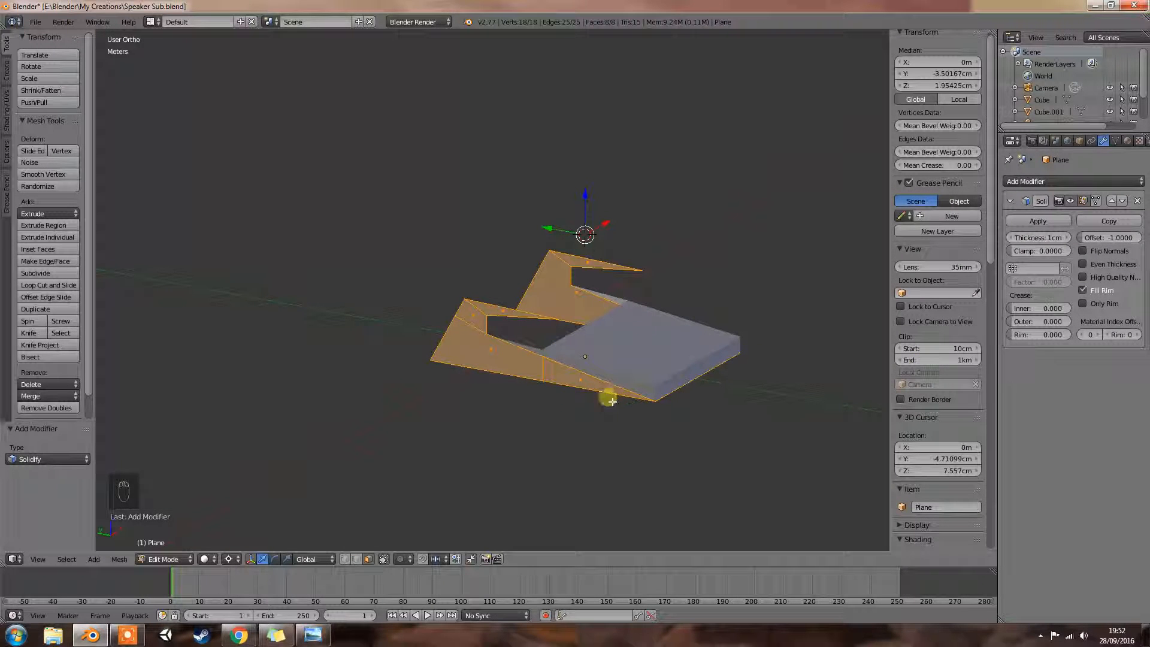
{"action": "middle_click_drag", "start_coordinate": [643, 377], "coordinate": [757, 362]}
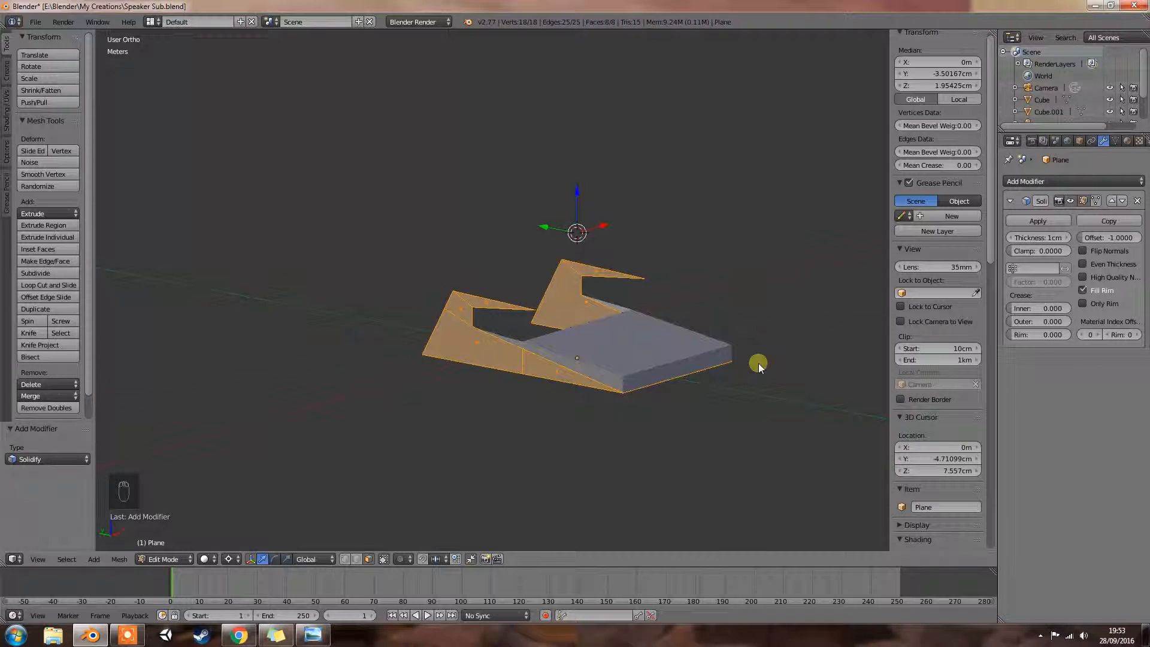
{"action": "left_click", "coordinate": [1138, 201]}
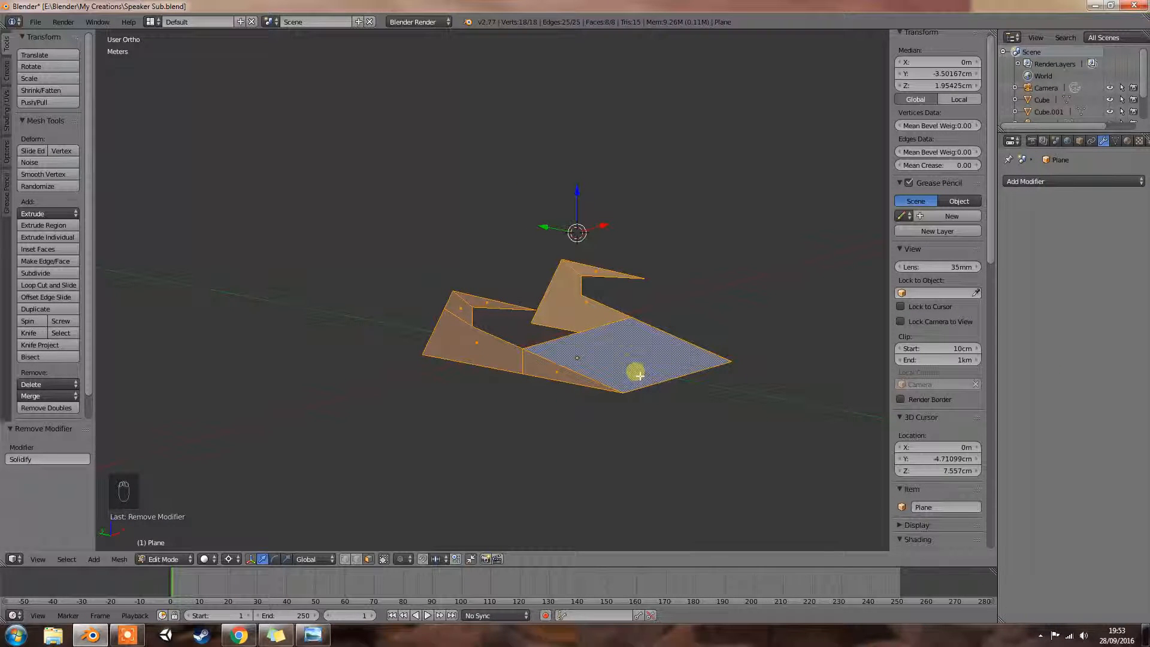
Extrude the selected faces of the stand's positive-X side arm about 1.4 mm inward along the X axis
{"action": "middle_click_drag", "start_coordinate": [613, 368], "coordinate": [655, 333]}
{"action": "right_click", "coordinate": [595, 340]}
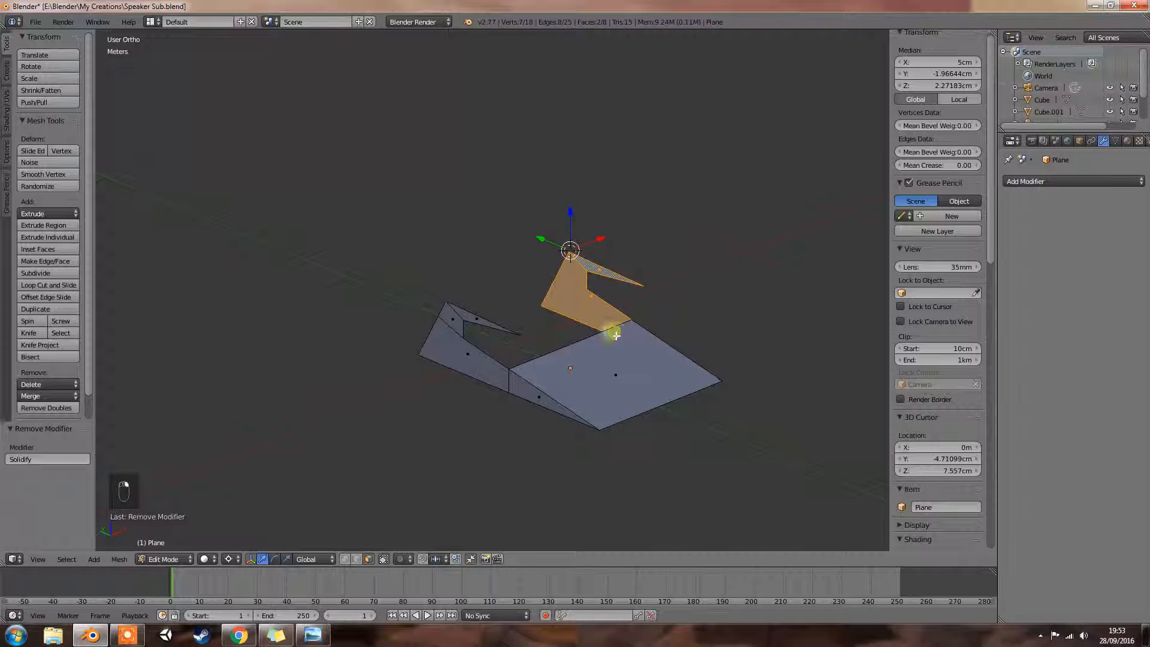
{"action": "key", "text": "KP_1"}
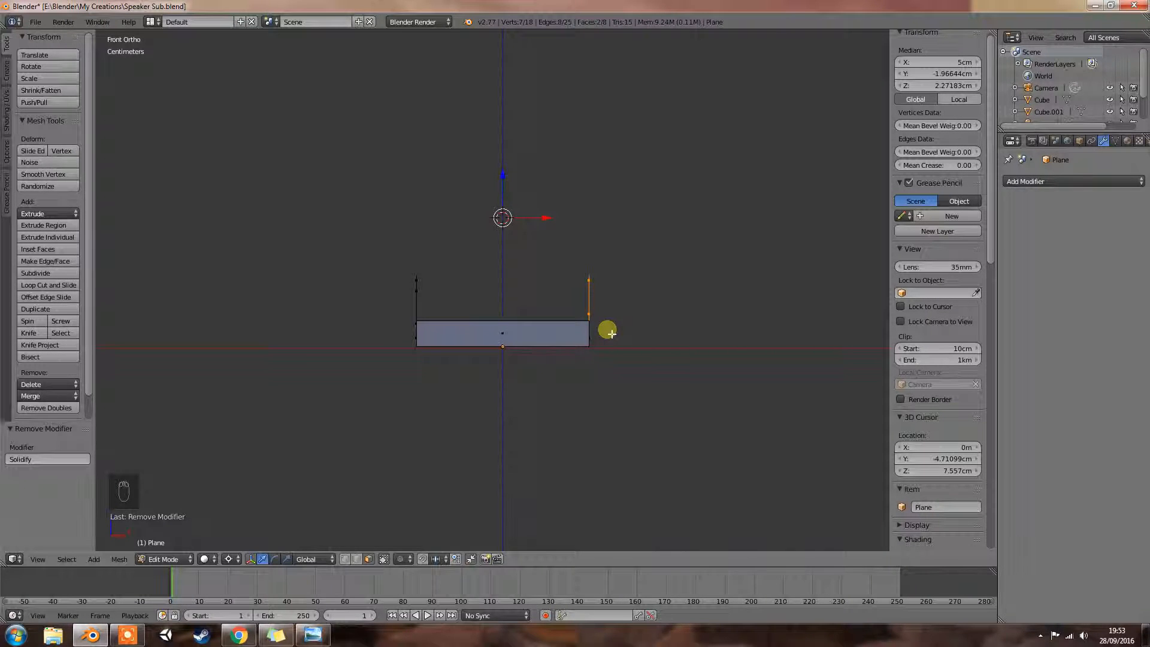
{"action": "key", "text": "e"}
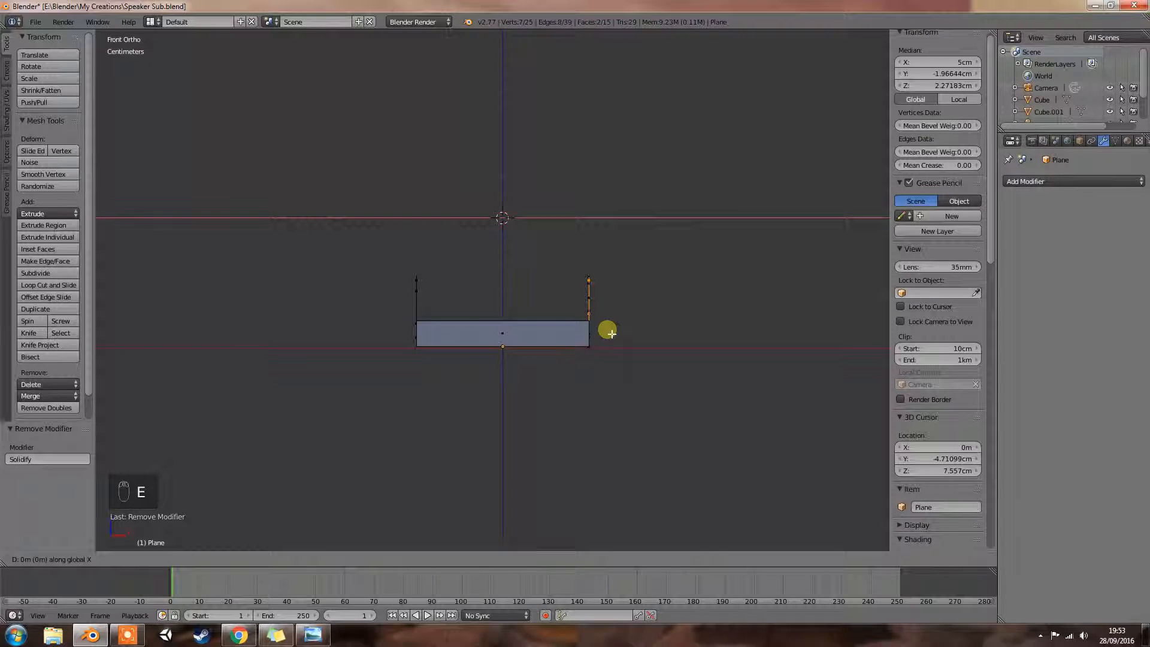
{"action": "left_click", "coordinate": [605, 333]}
Select the three faces of the stand's opposite side arm and extrude them about 1.4 mm inward along X
{"action": "mouse_move", "coordinate": [411, 308]}
{"action": "middle_mouse_down"}
{"action": "mouse_move", "coordinate": [429, 314]}
{"action": "mouse_move", "coordinate": [420, 316]}
{"action": "middle_mouse_up"}
{"action": "right_click", "coordinate": [425, 316]}
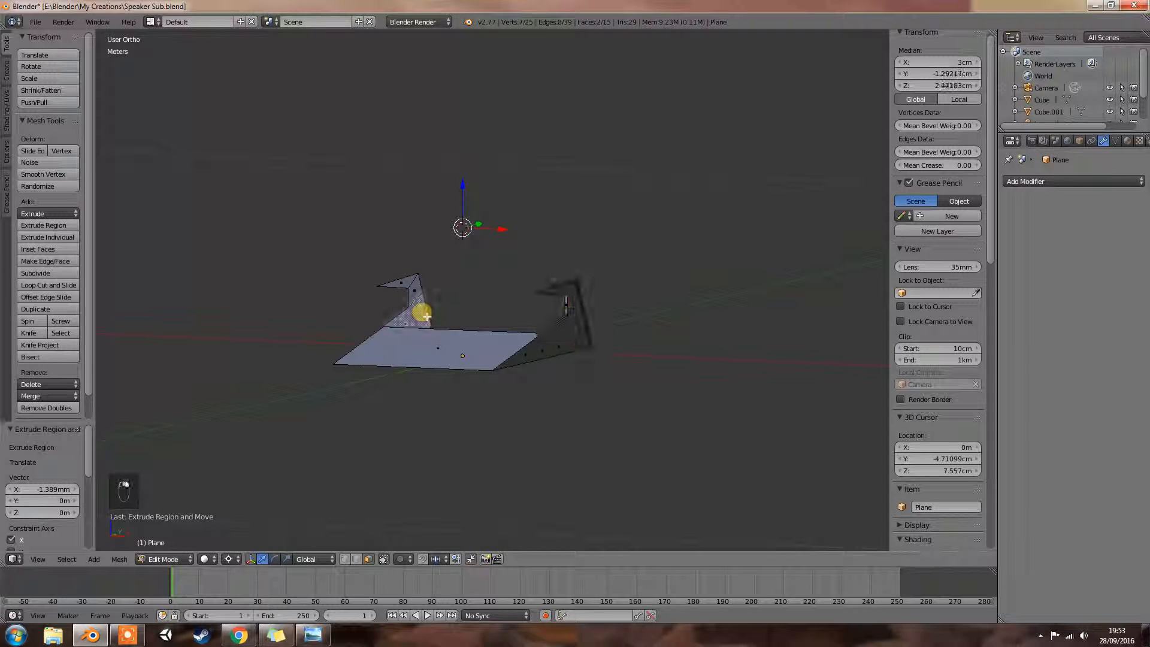
{"action": "right_click", "coordinate": [412, 286], "text": "shift"}
{"action": "right_click", "coordinate": [405, 283], "text": "shift"}
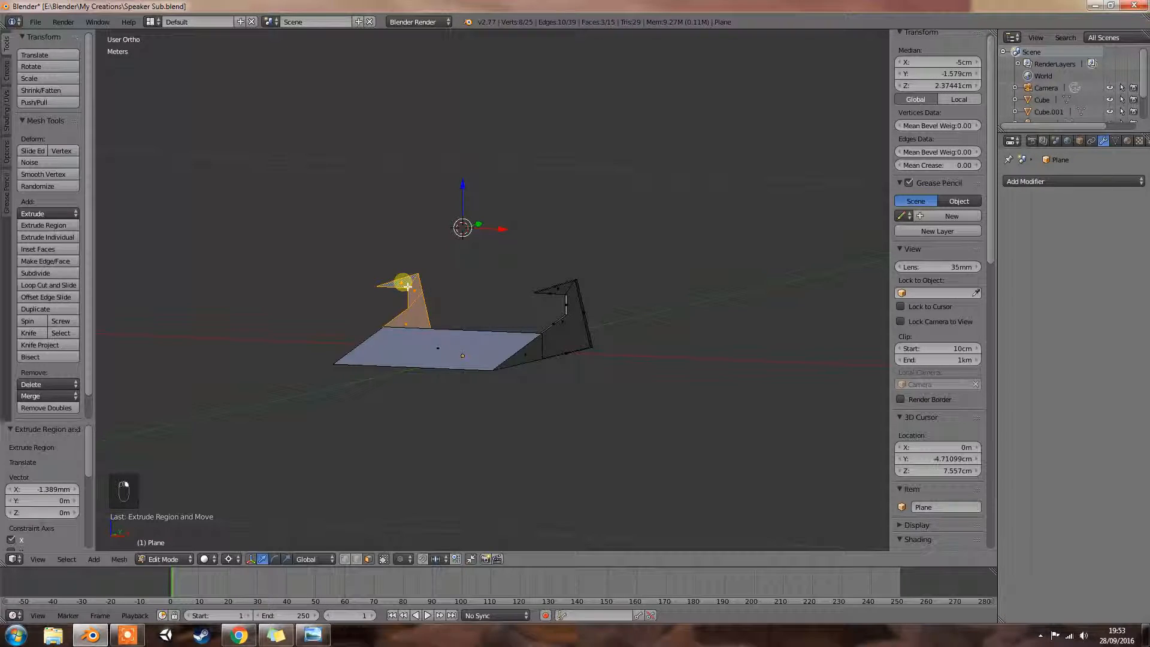
{"action": "key", "text": "KP_1"}
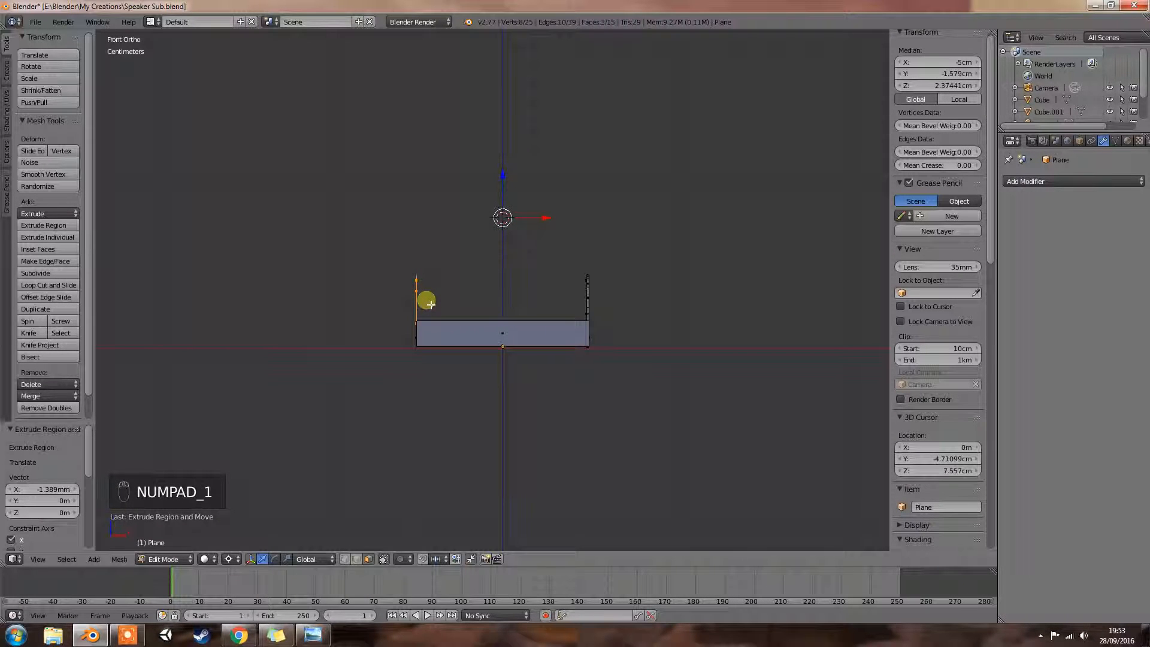
{"action": "key", "text": "g"}
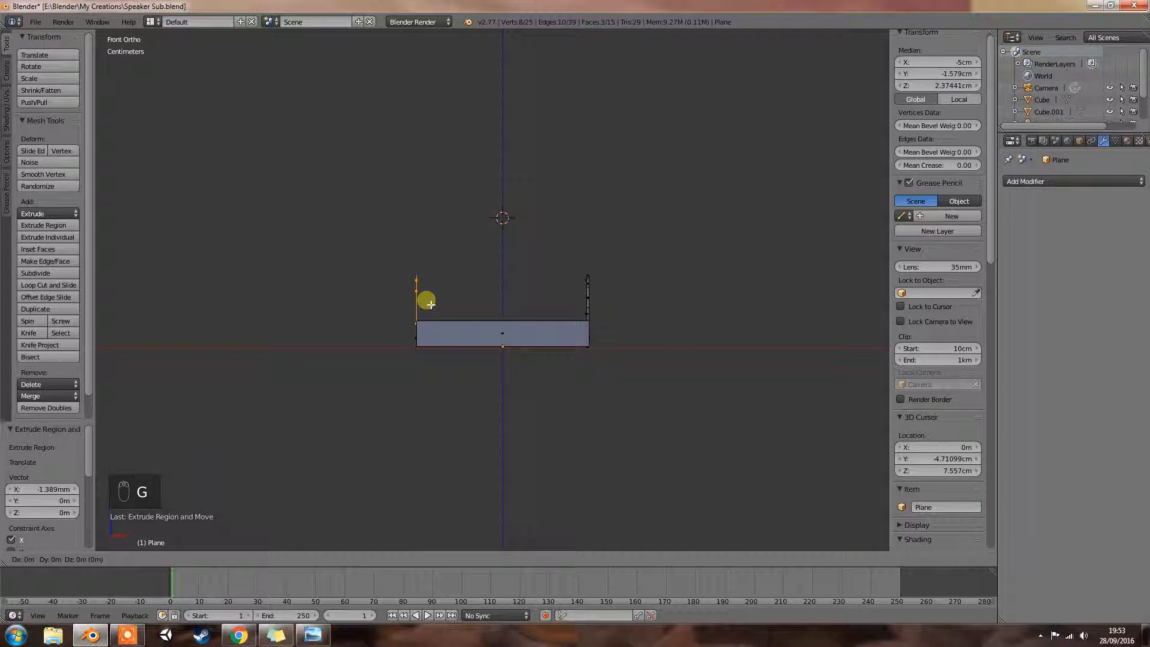
{"action": "key", "text": "e"}
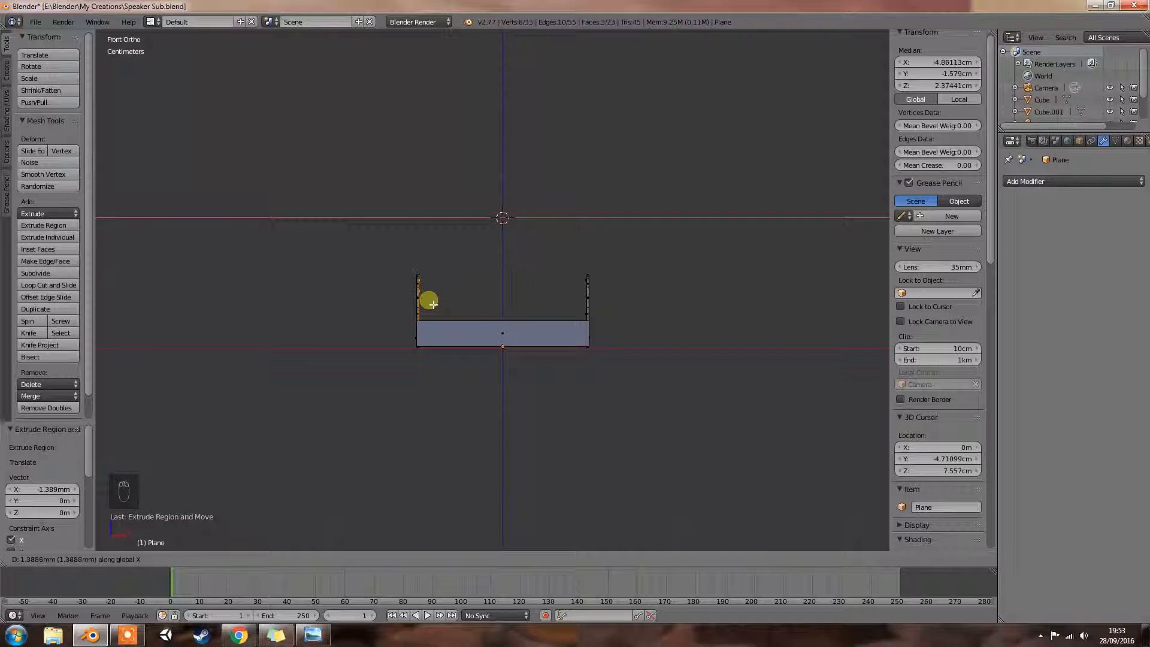
{"action": "left_click", "coordinate": [433, 304]}
Select the stand's large sloping face and extrude it upward about 2.1 mm along the Z axis
{"action": "middle_click_drag", "start_coordinate": [429, 300], "coordinate": [472, 333]}
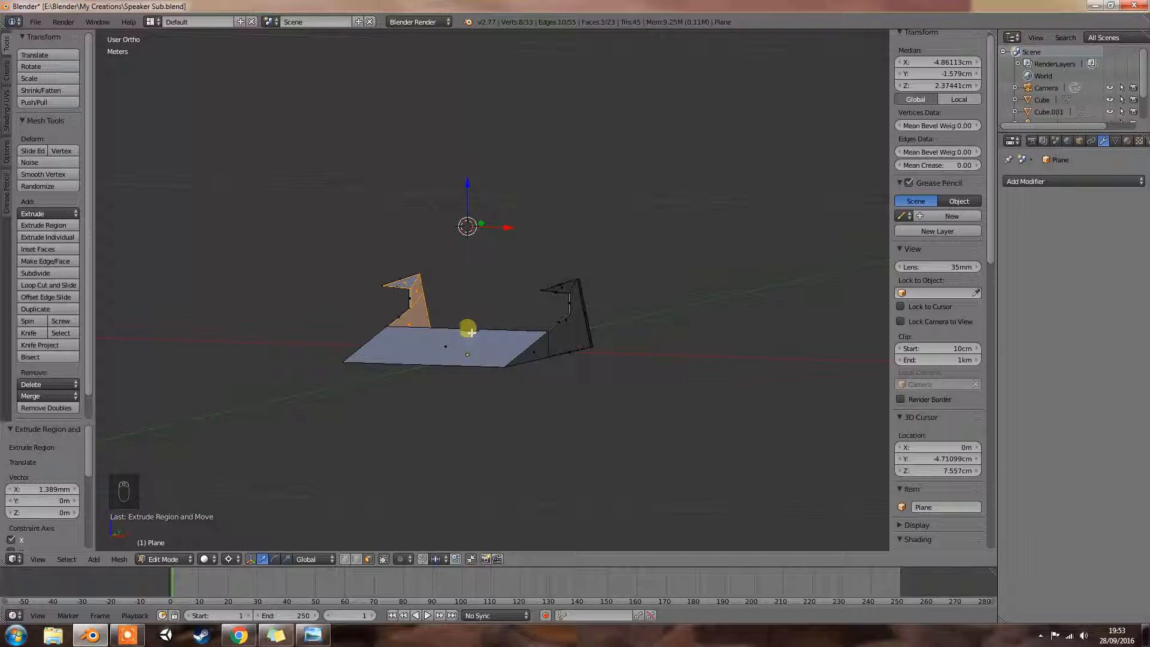
{"action": "right_click", "coordinate": [501, 369]}
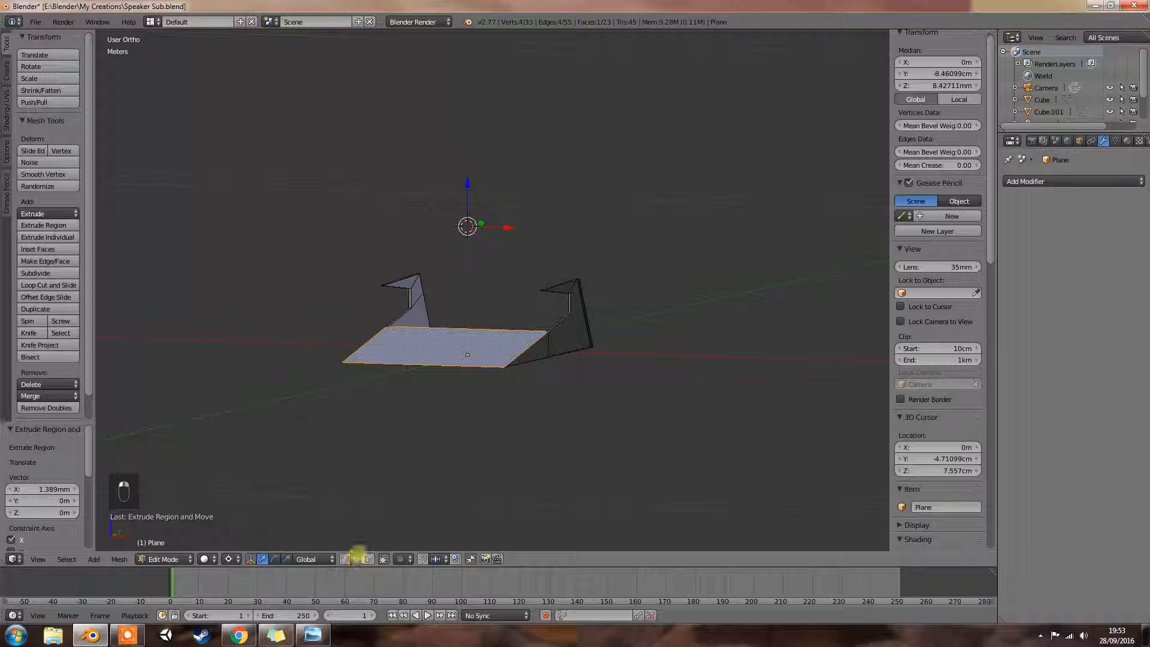
{"action": "right_click", "coordinate": [458, 362]}
{"action": "mouse_move", "coordinate": [521, 377]}
{"action": "middle_mouse_down"}
{"action": "mouse_move", "coordinate": [469, 372]}
{"action": "mouse_move", "coordinate": [478, 384]}
{"action": "mouse_move", "coordinate": [629, 387]}
{"action": "mouse_move", "coordinate": [510, 380]}
{"action": "middle_mouse_up"}
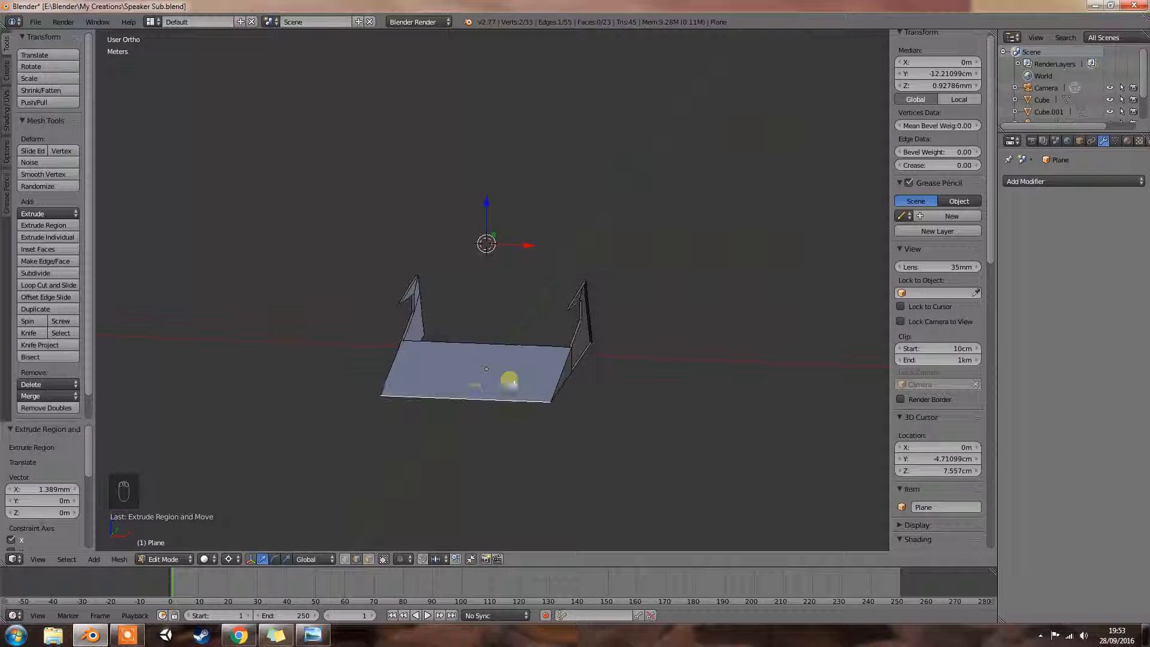
{"action": "left_click", "coordinate": [370, 558]}
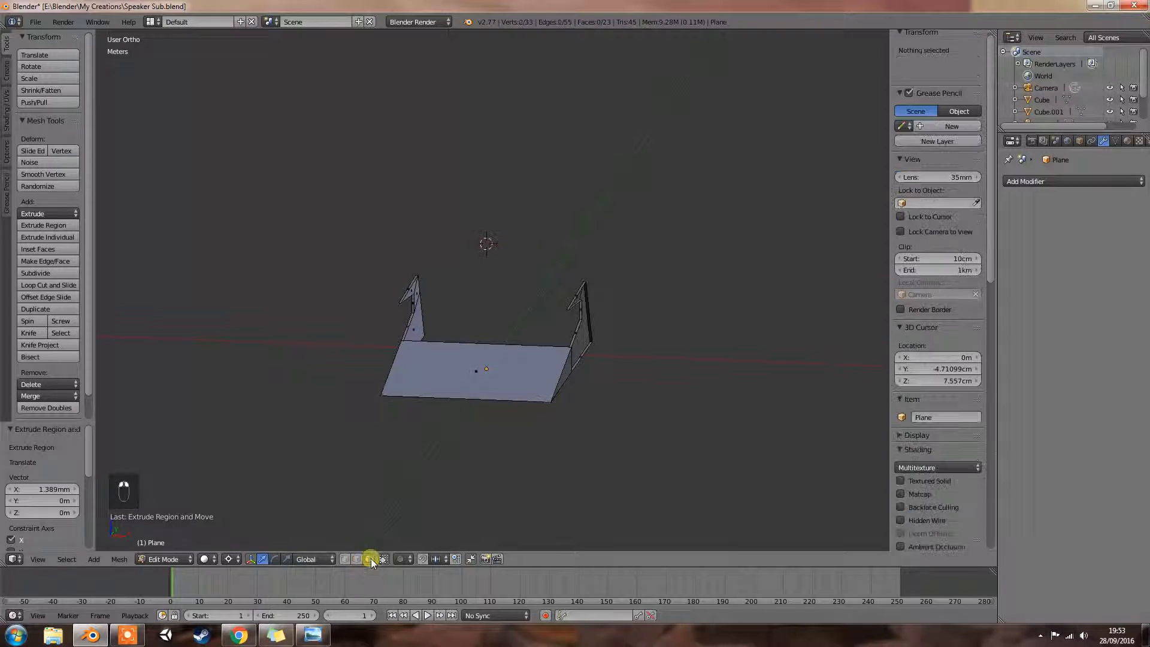
{"action": "right_click", "coordinate": [481, 398]}
{"action": "key", "text": "e"}
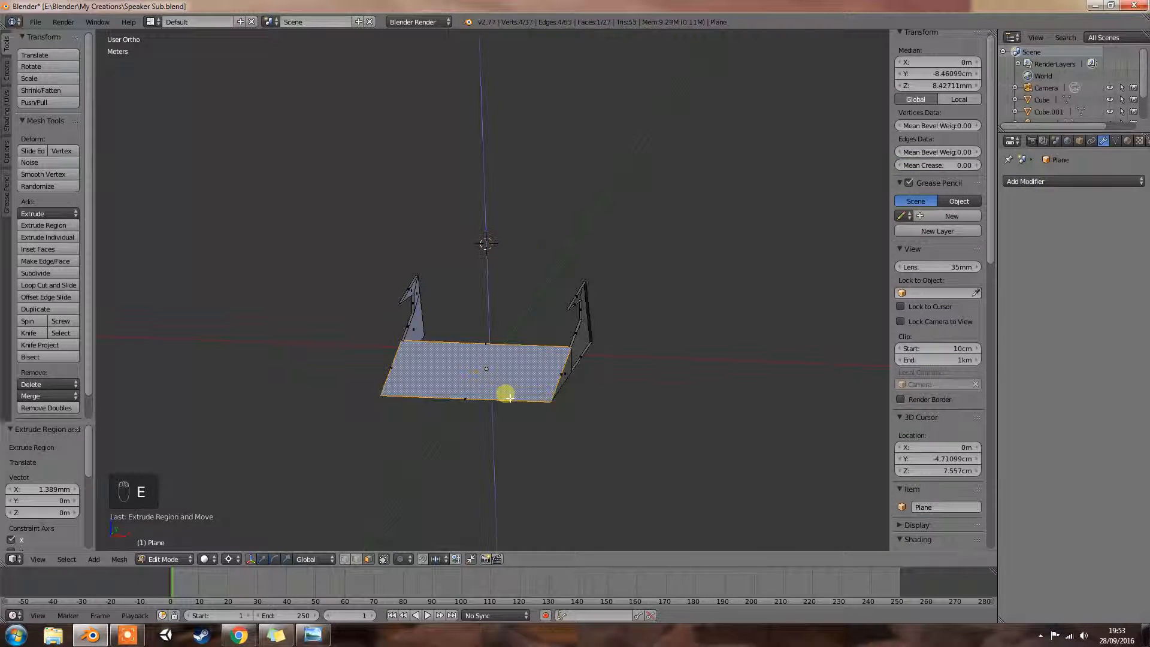
{"action": "key", "text": "x"}
{"action": "key", "text": "z"}
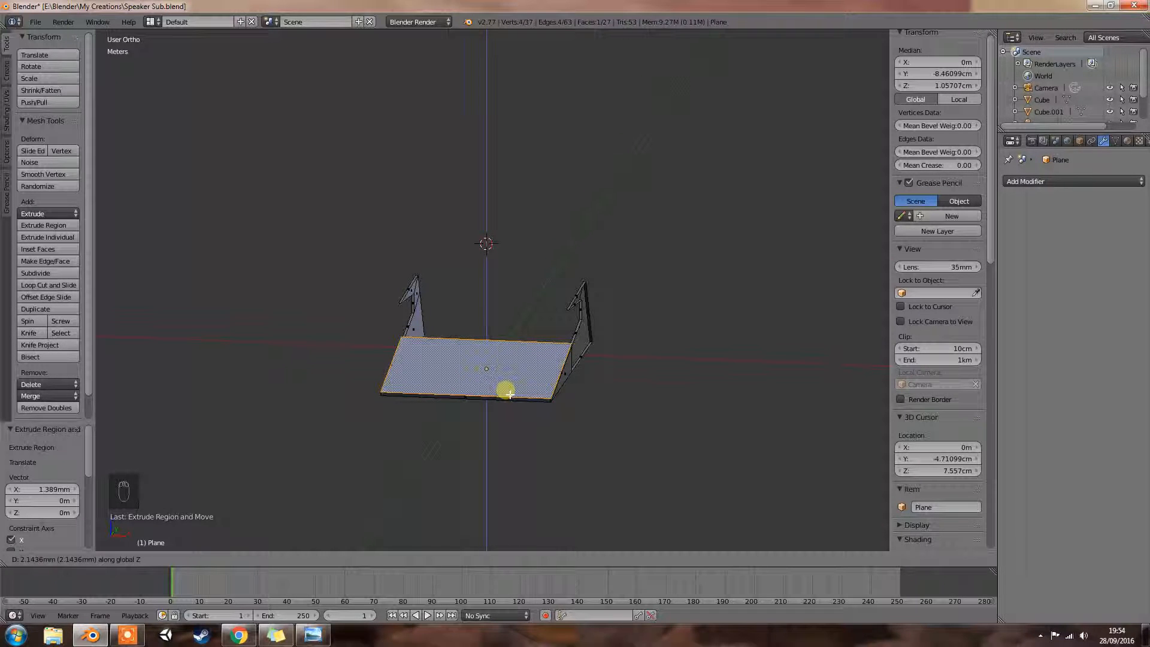
{"action": "left_click", "coordinate": [506, 392]}
Leave mesh editing, move the finished stand to the first layer and display that layer with the speakers
{"action": "middle_click_drag", "start_coordinate": [656, 394], "coordinate": [611, 392]}
{"action": "key", "text": "Tab"}
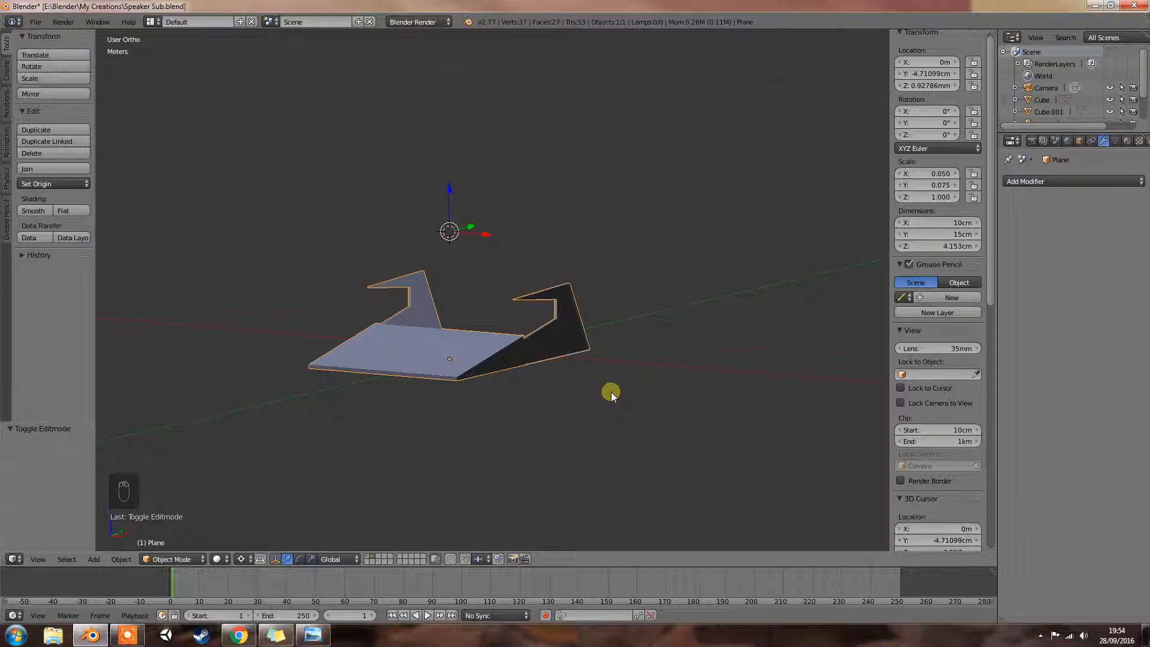
{"action": "key", "text": "m"}
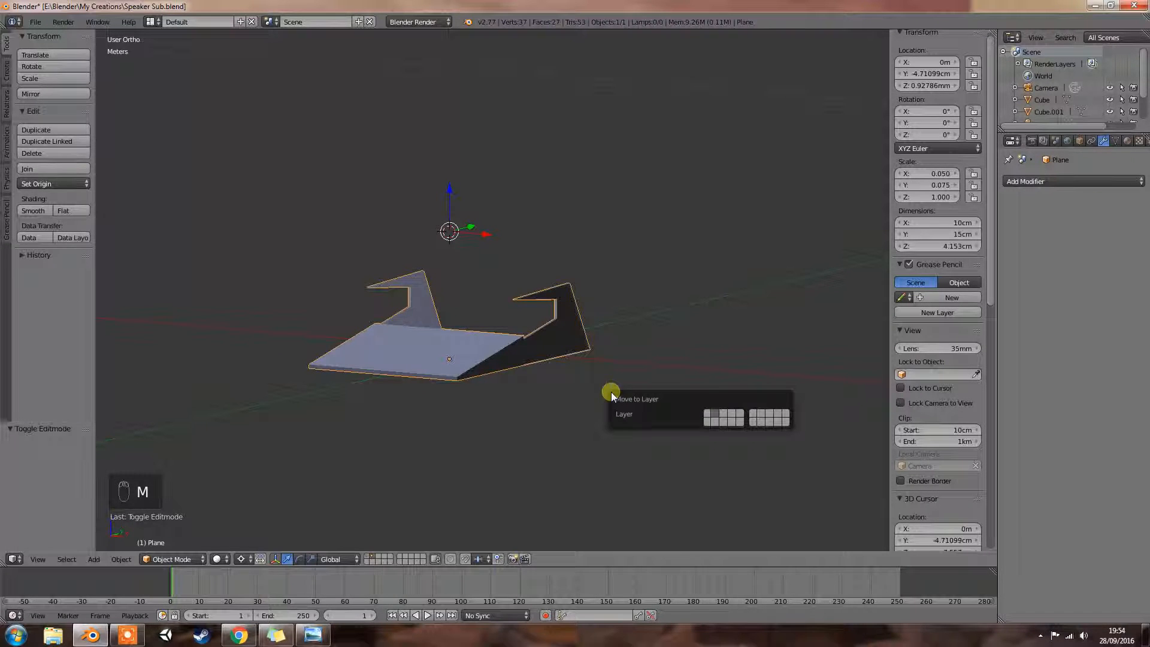
{"action": "left_click", "coordinate": [707, 415]}
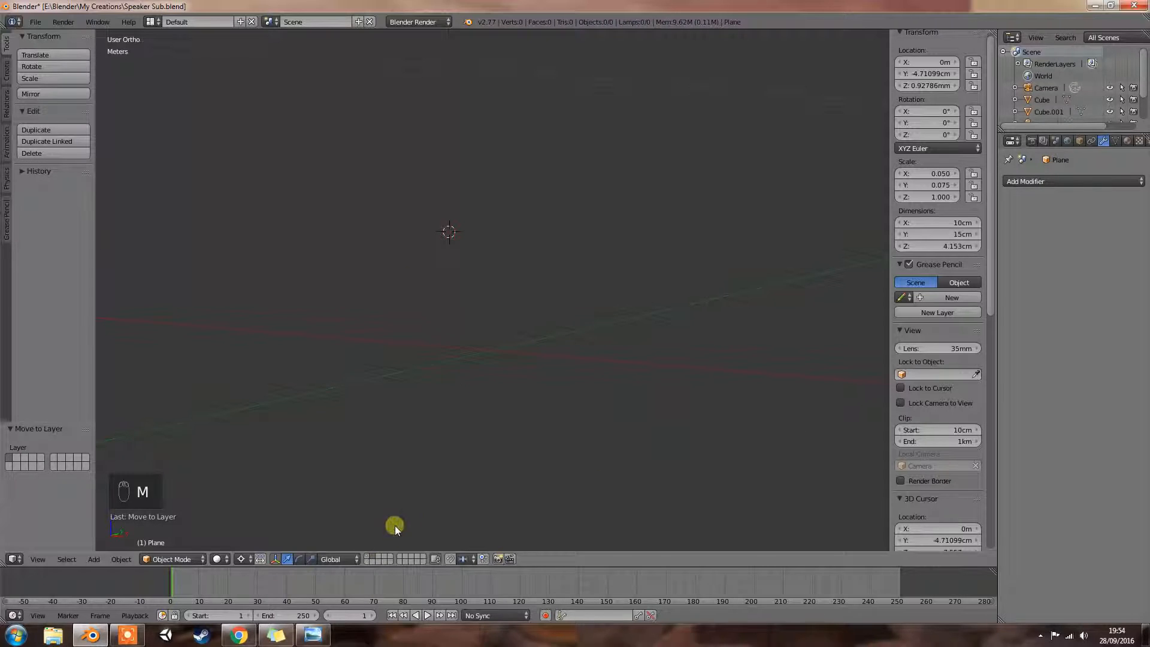
{"action": "left_click", "coordinate": [368, 559]}
{"action": "middle_click_drag", "start_coordinate": [411, 526], "coordinate": [640, 452]}
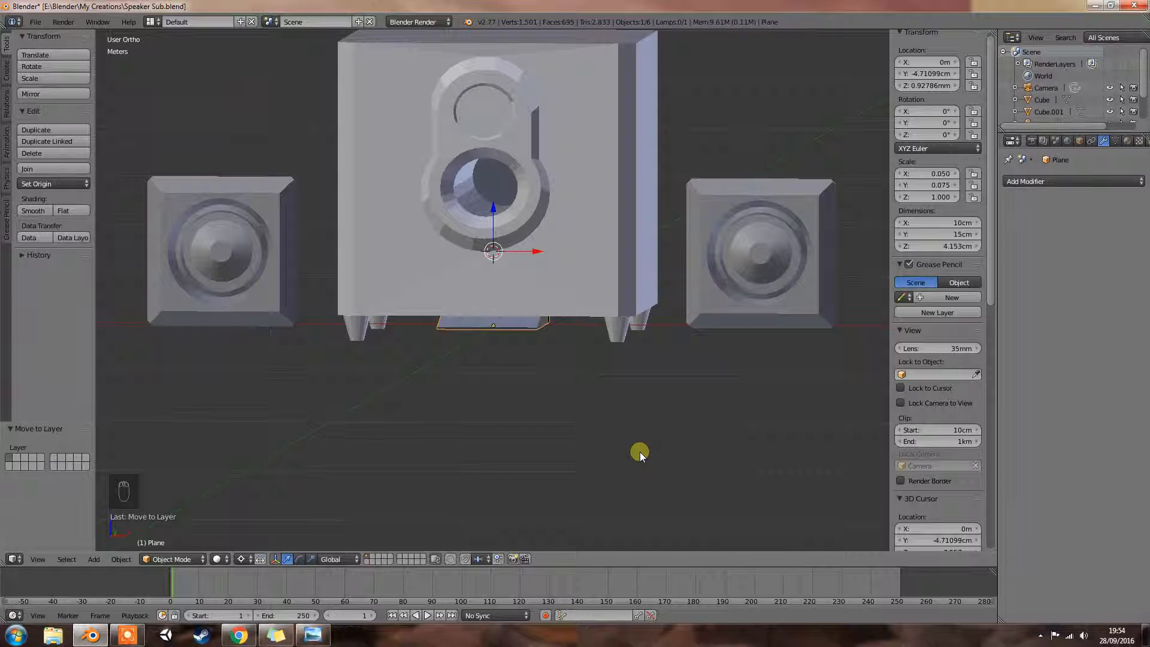
Add a Mirror modifier to the stand and move it about 27.16 cm along X, beneath the positive-X small speaker
{"action": "left_click", "coordinate": [1055, 183]}
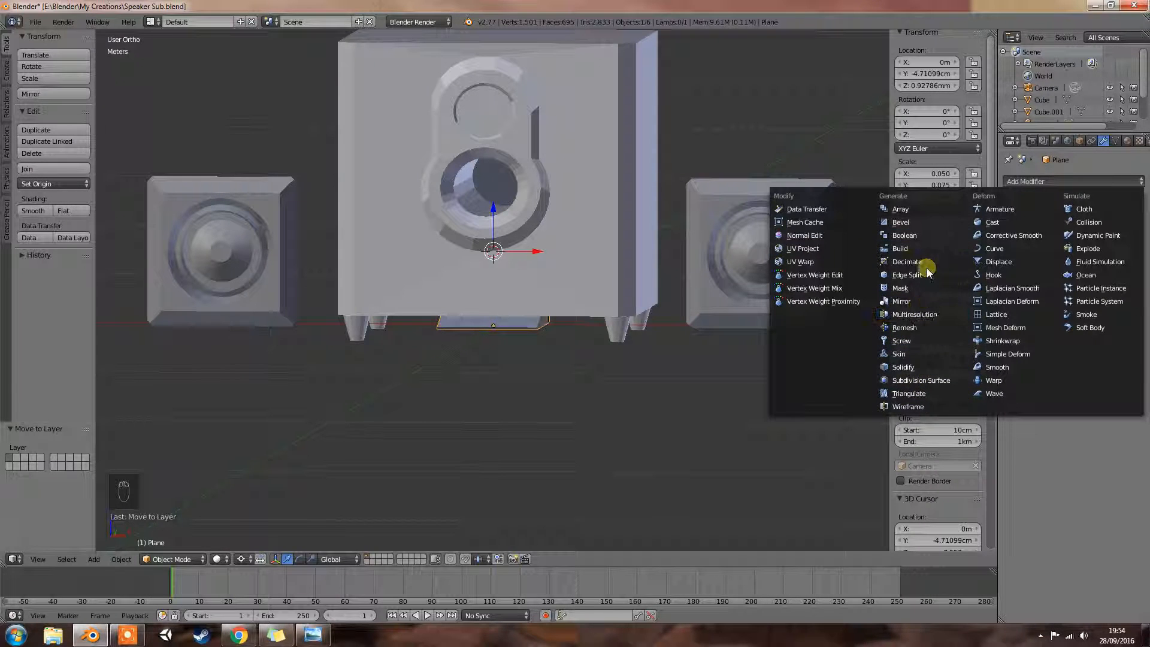
{"action": "left_click", "coordinate": [927, 303]}
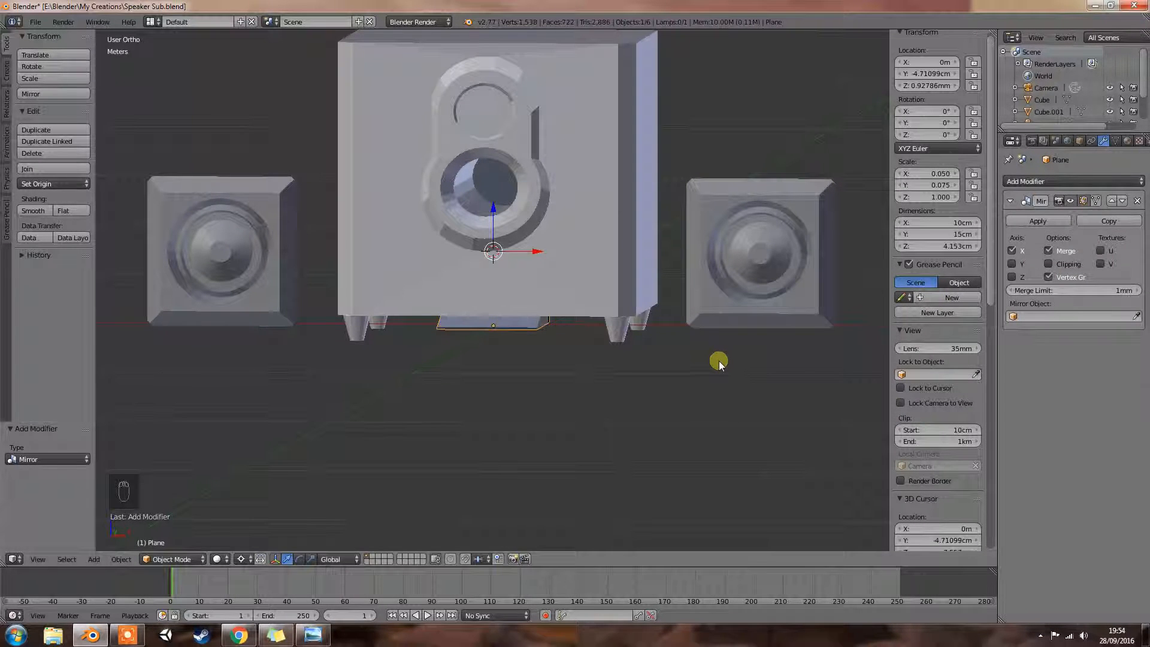
{"action": "key", "text": "g"}
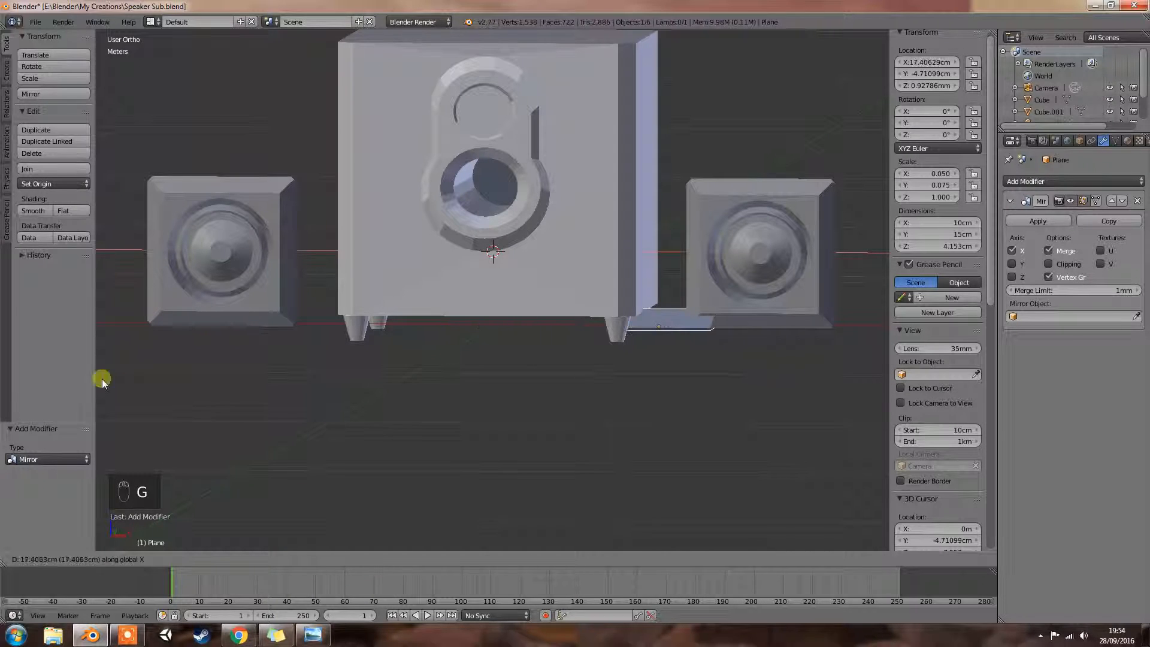
{"action": "left_click", "coordinate": [198, 387]}
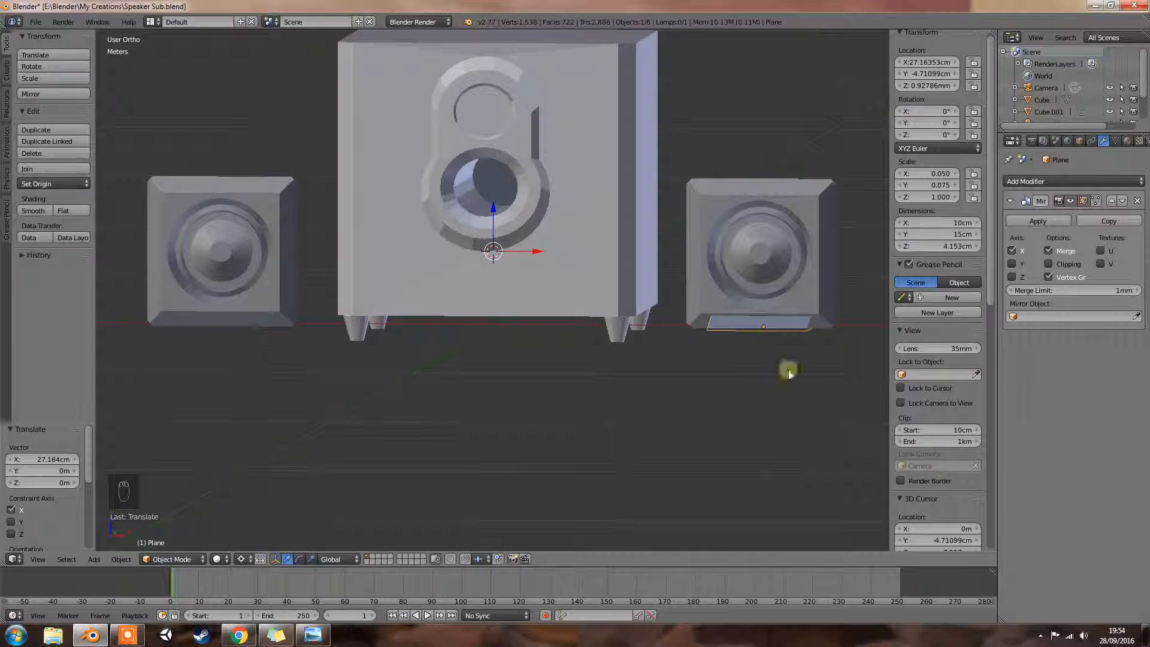
Set the stand's Mirror modifier to mirror only on the X axis, using Cube.001 as the mirror object
{"action": "left_click", "coordinate": [1013, 278]}
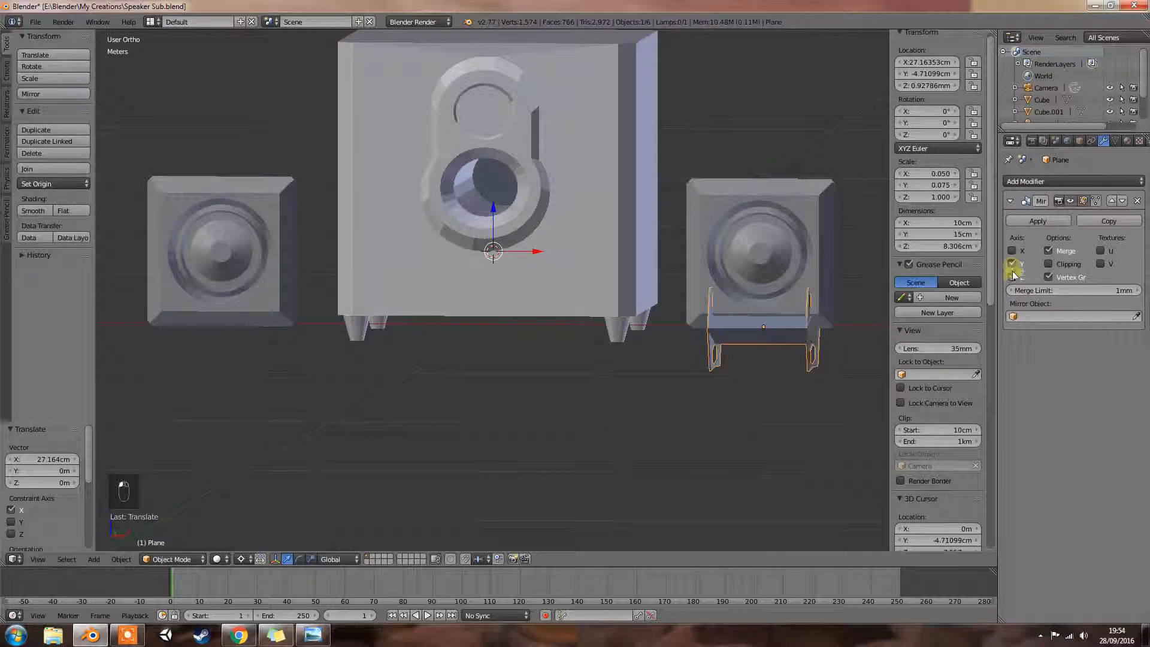
{"action": "left_click", "coordinate": [1012, 277]}
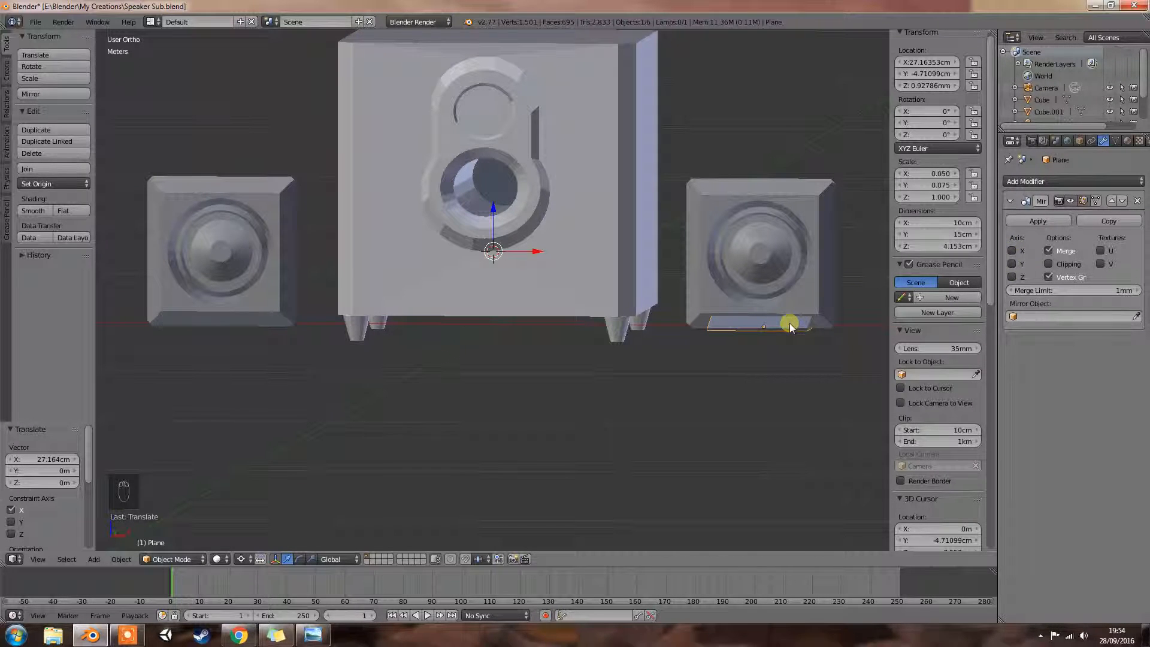
{"action": "middle_click_drag", "start_coordinate": [789, 322], "coordinate": [681, 324]}
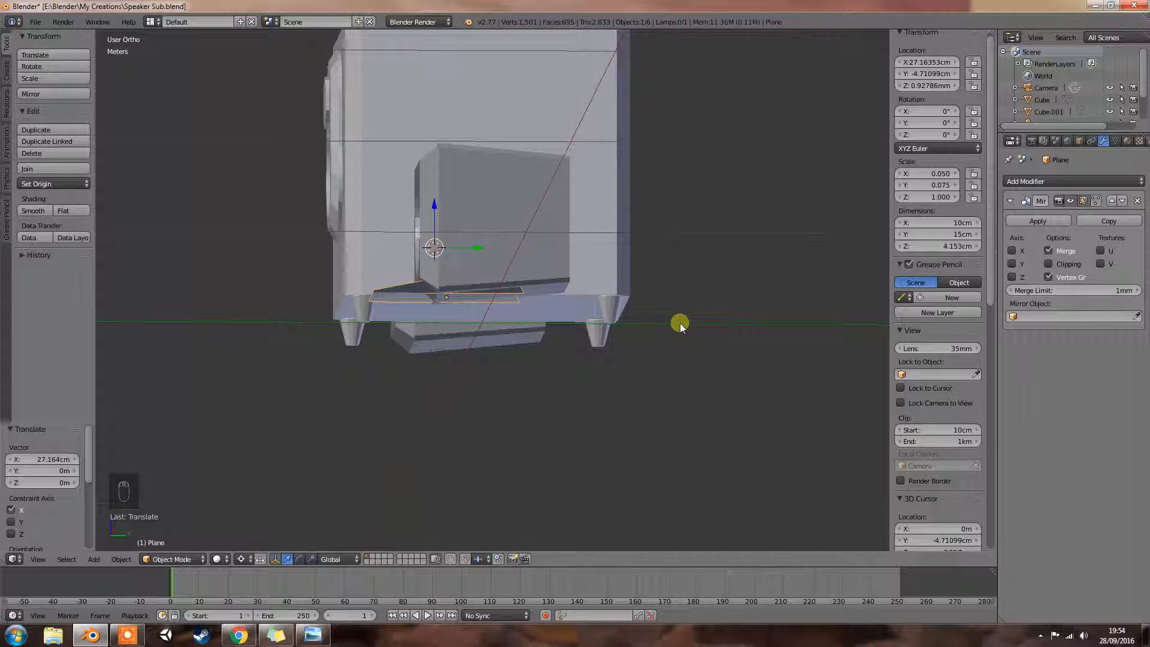
{"action": "left_click", "coordinate": [1016, 317]}
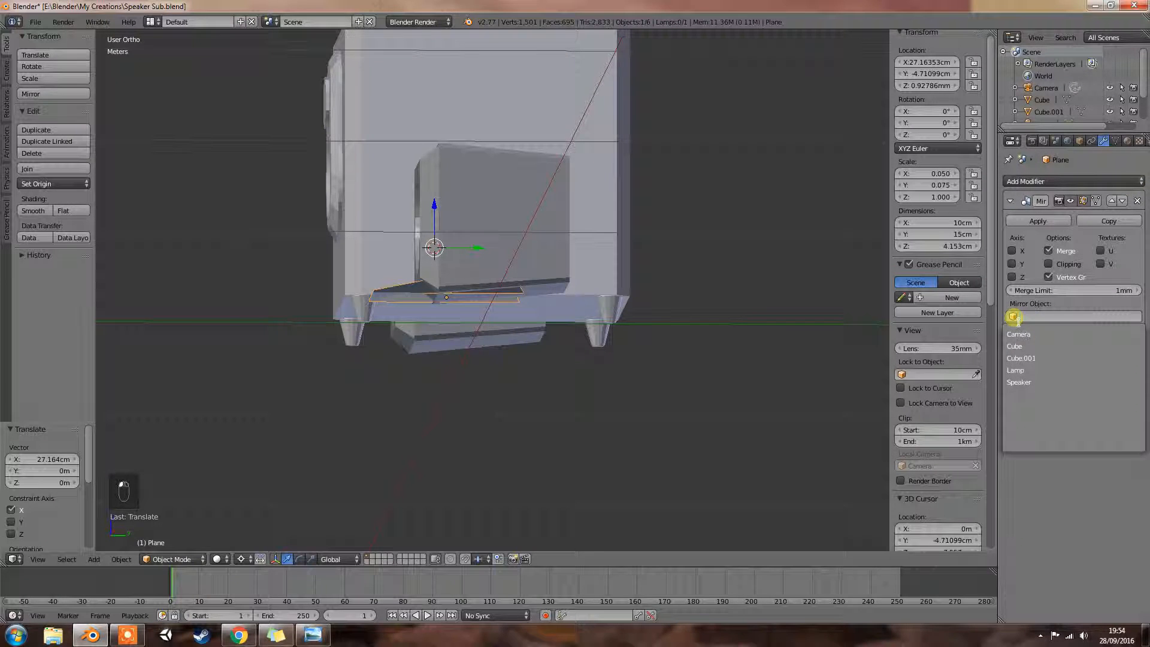
{"action": "left_click", "coordinate": [1026, 360]}
{"action": "left_click", "coordinate": [1012, 263]}
{"action": "left_click", "coordinate": [1012, 264]}
{"action": "left_click", "coordinate": [1013, 251]}
{"action": "middle_click_drag", "start_coordinate": [645, 329], "coordinate": [504, 352]}
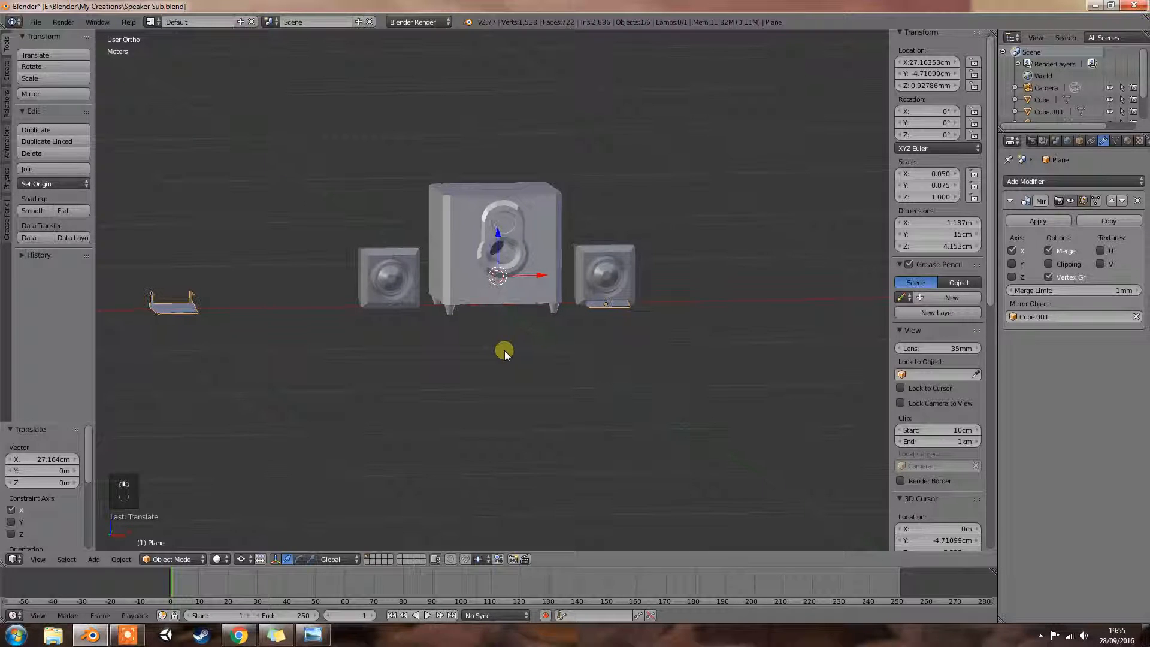
Move the small speaker Cube.001 about 1.3 cm along X toward the subwoofer and reselect the stand
{"action": "right_click", "coordinate": [398, 278]}
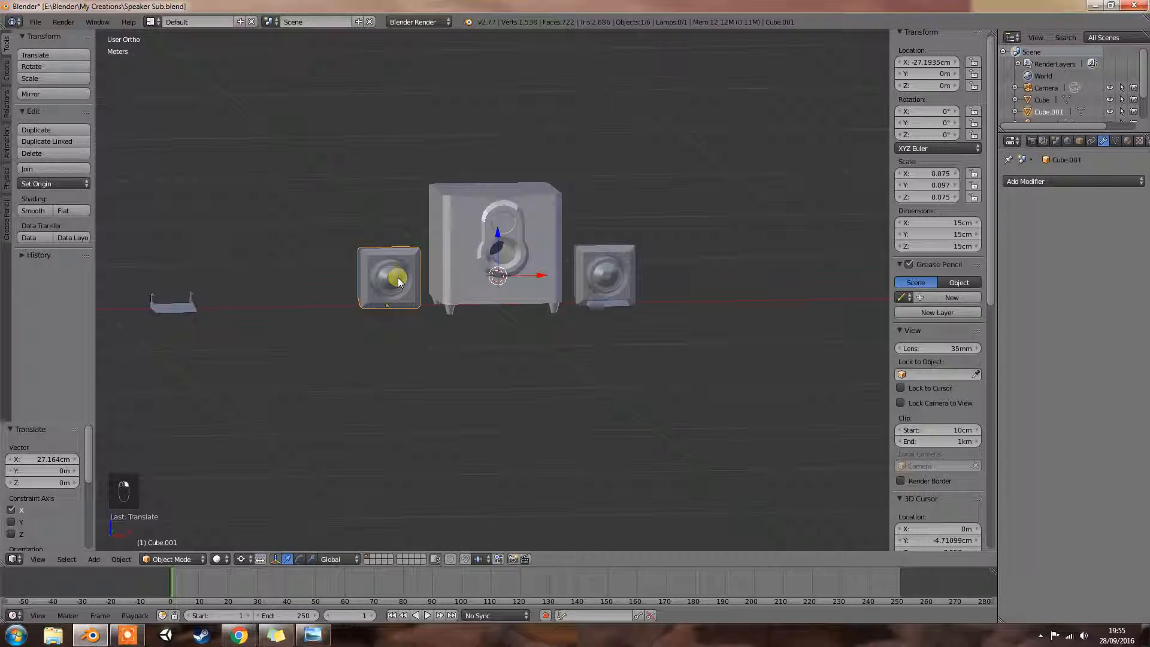
{"action": "key", "text": "g"}
{"action": "key", "text": "x"}
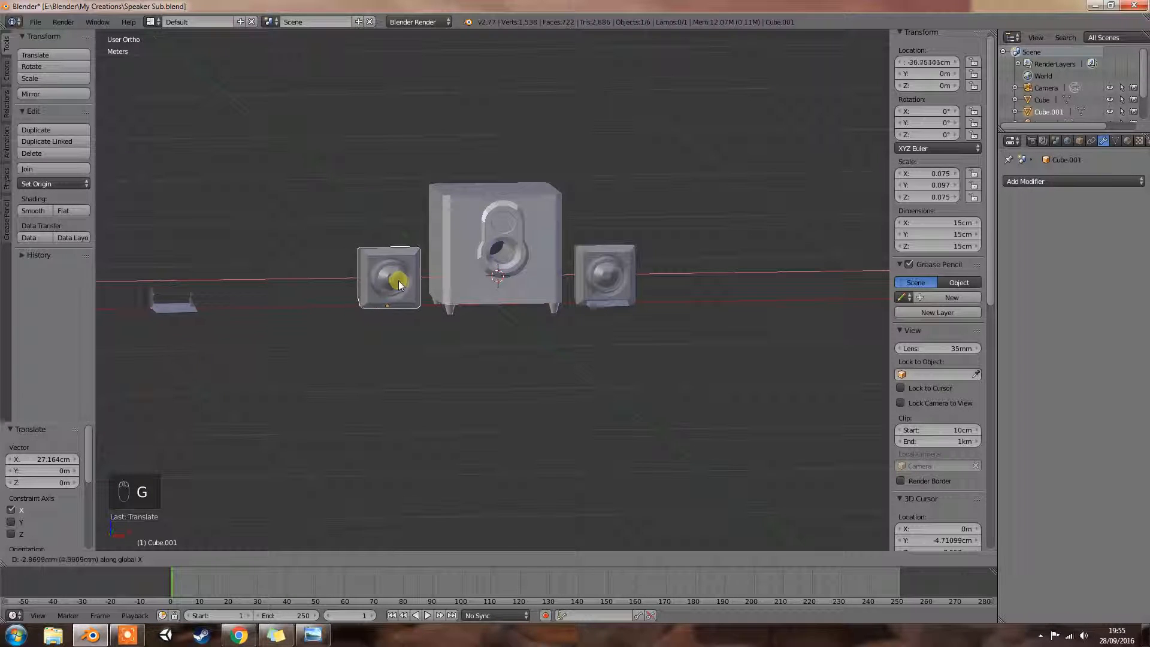
{"action": "left_click", "coordinate": [404, 282]}
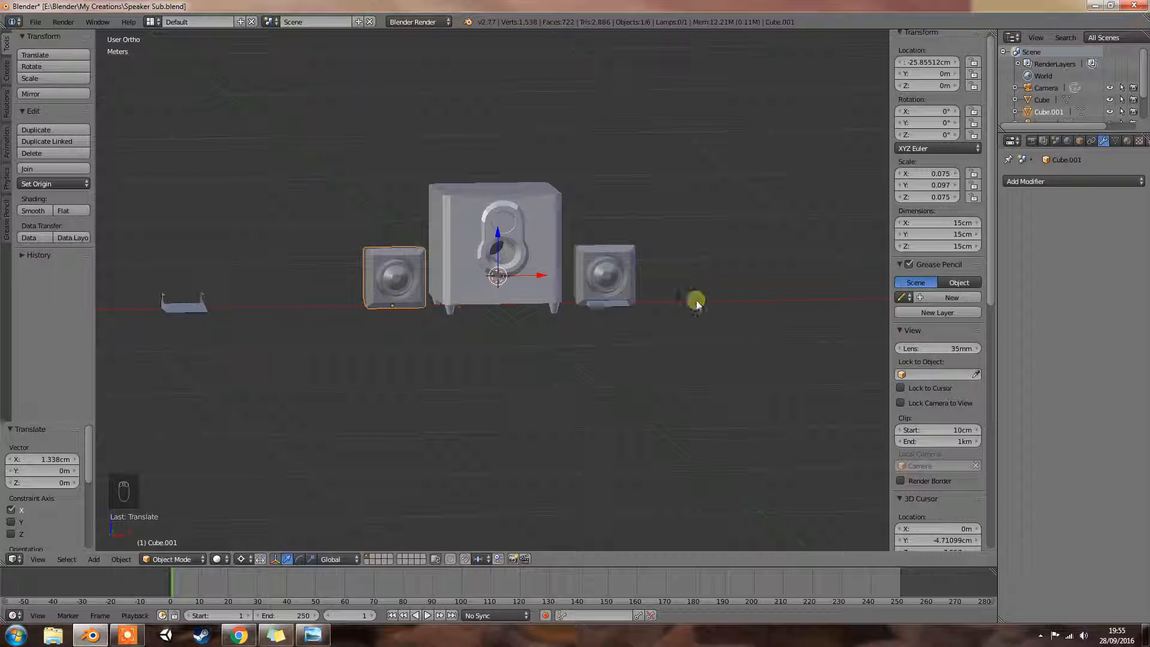
{"action": "right_click", "coordinate": [603, 304]}
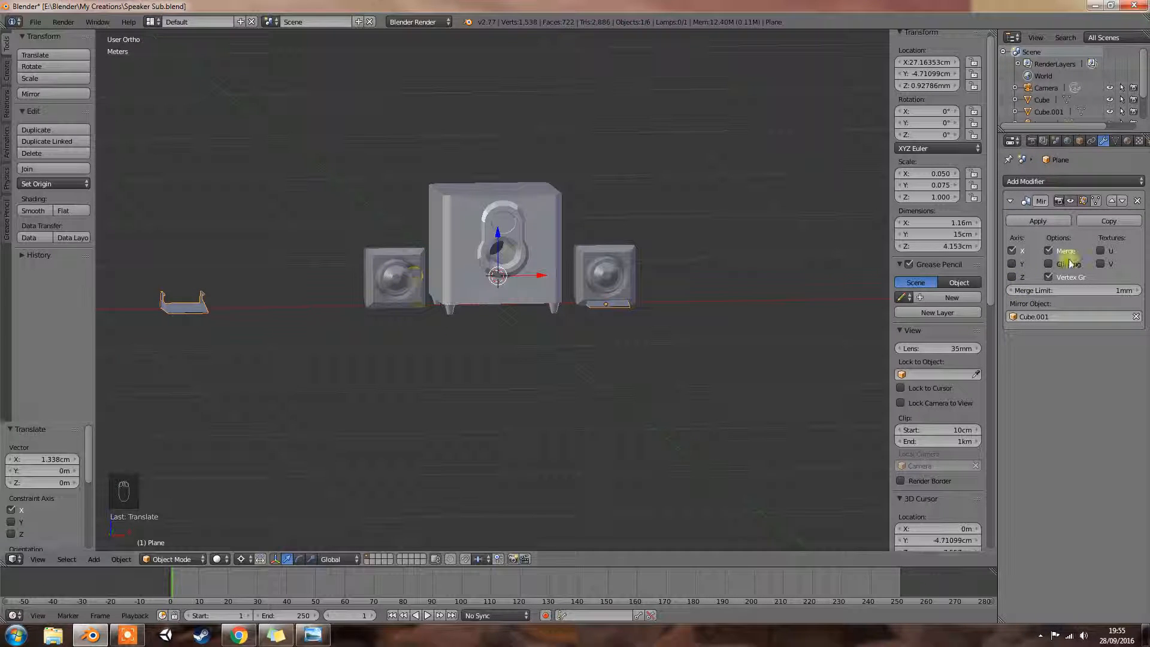
Change the mirror object in the stand's Mirror modifier to Speaker
{"action": "left_click", "coordinate": [1025, 317]}
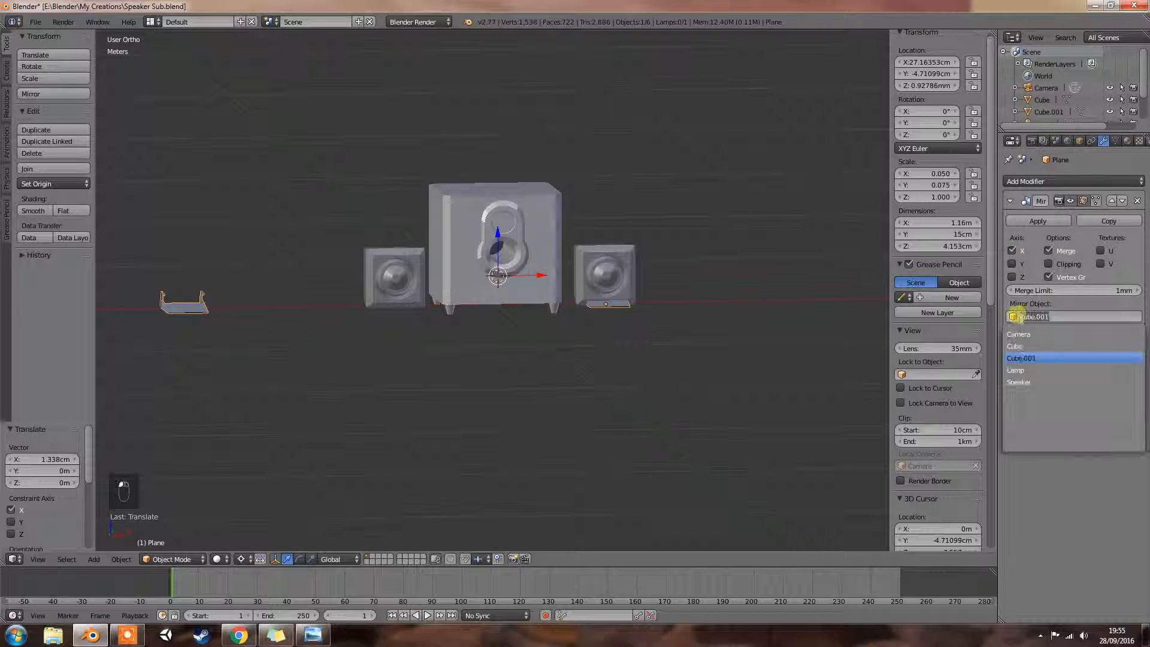
{"action": "left_click", "coordinate": [1026, 345]}
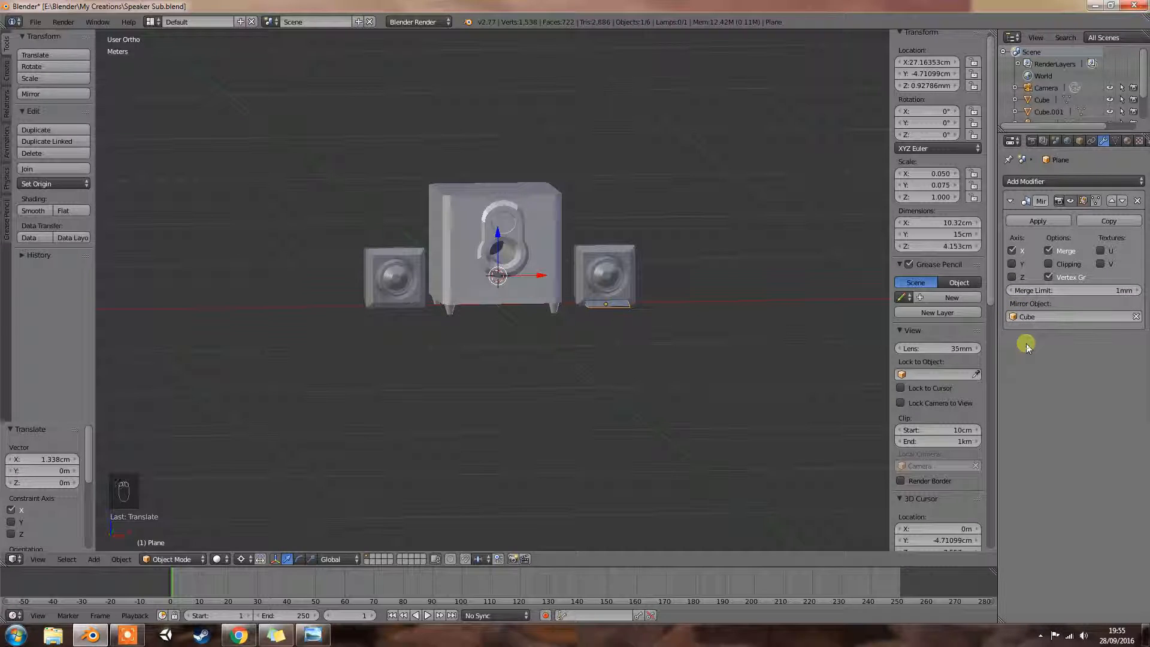
{"action": "left_click", "coordinate": [1013, 317]}
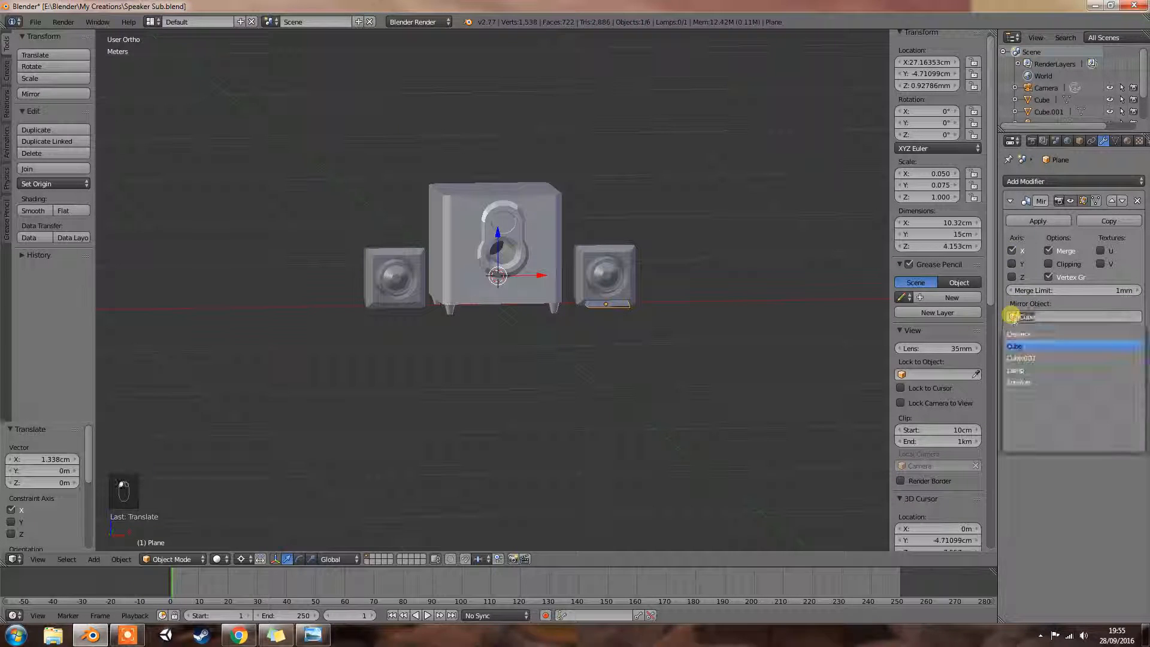
{"action": "left_click", "coordinate": [1146, 87]}
{"action": "left_click_drag", "start_coordinate": [1146, 85], "coordinate": [1147, 108]}
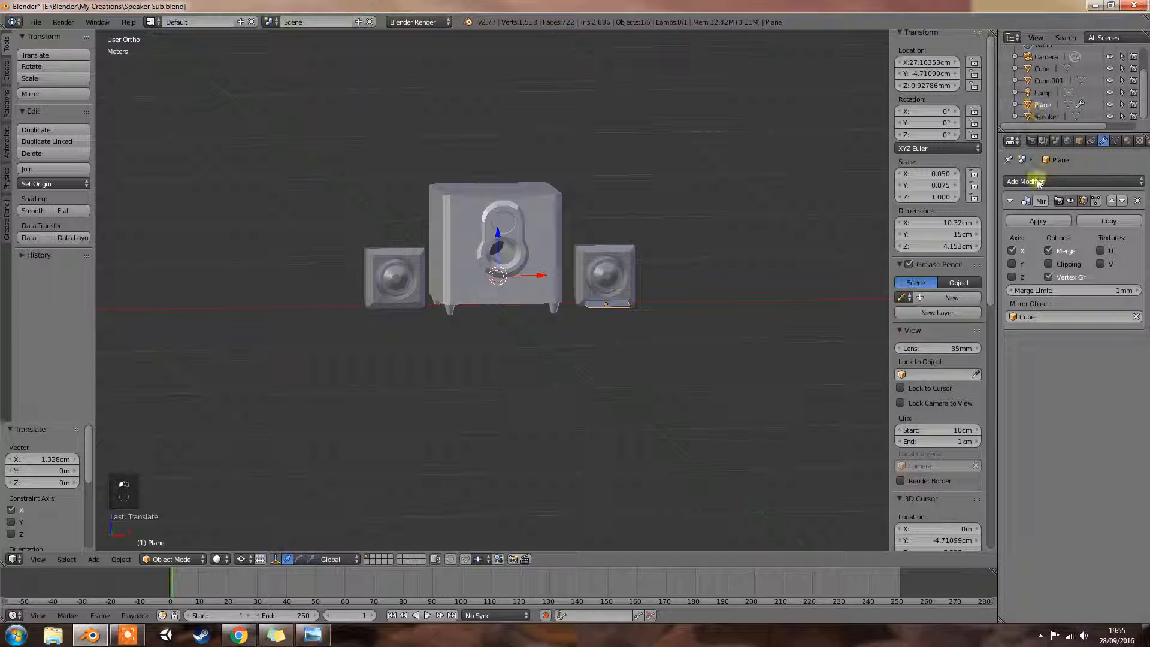
{"action": "left_click", "coordinate": [1016, 315]}
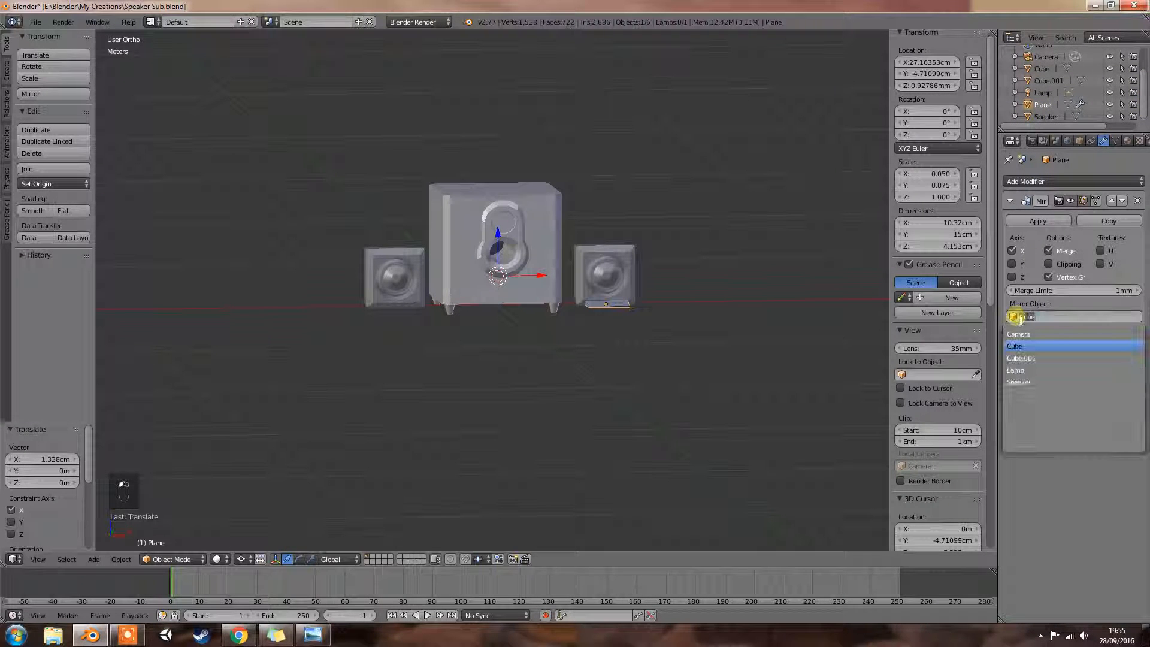
{"action": "left_click", "coordinate": [1032, 382]}
Lower the mirrored stand about 4.9 cm along Z so it sits beneath the small speakers
{"action": "scroll", "coordinate": [717, 250], "scroll_direction": "up", "scroll_amount": 2}
{"action": "middle_click_drag", "start_coordinate": [717, 250], "coordinate": [613, 285]}
{"action": "scroll", "coordinate": [714, 269], "scroll_direction": "up", "scroll_amount": 2}
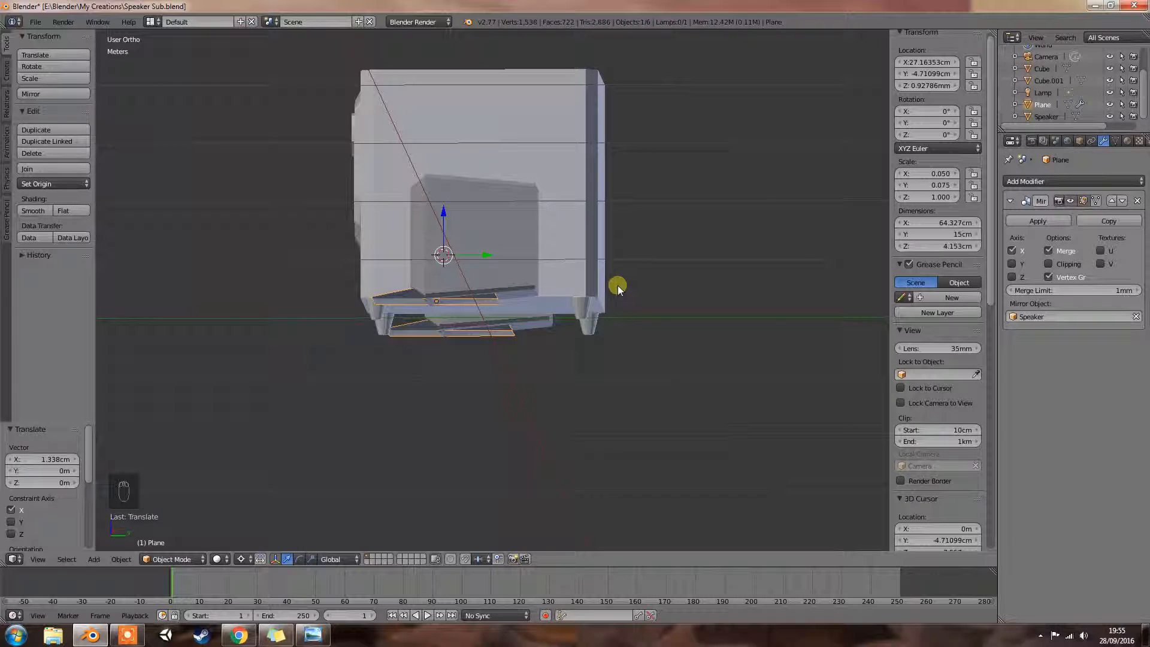
{"action": "key", "text": "KP_1"}
{"action": "key", "text": "KP_6"}
{"action": "key", "text": "KP_6"}
{"action": "key", "text": "KP_6"}
{"action": "key", "text": "KP_6"}
{"action": "key", "text": "KP_6"}
{"action": "key", "text": "KP_6"}
{"action": "key", "text": "KP_6"}
{"action": "key", "text": "KP_6"}
{"action": "key", "text": "KP_6"}
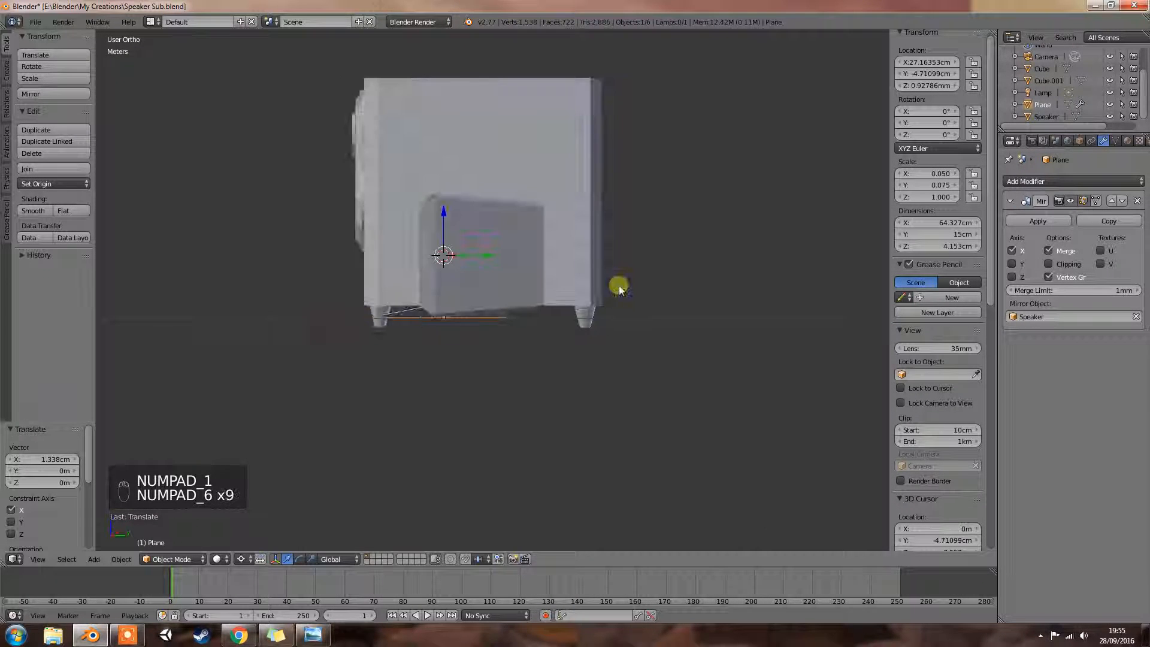
{"action": "key", "text": "g"}
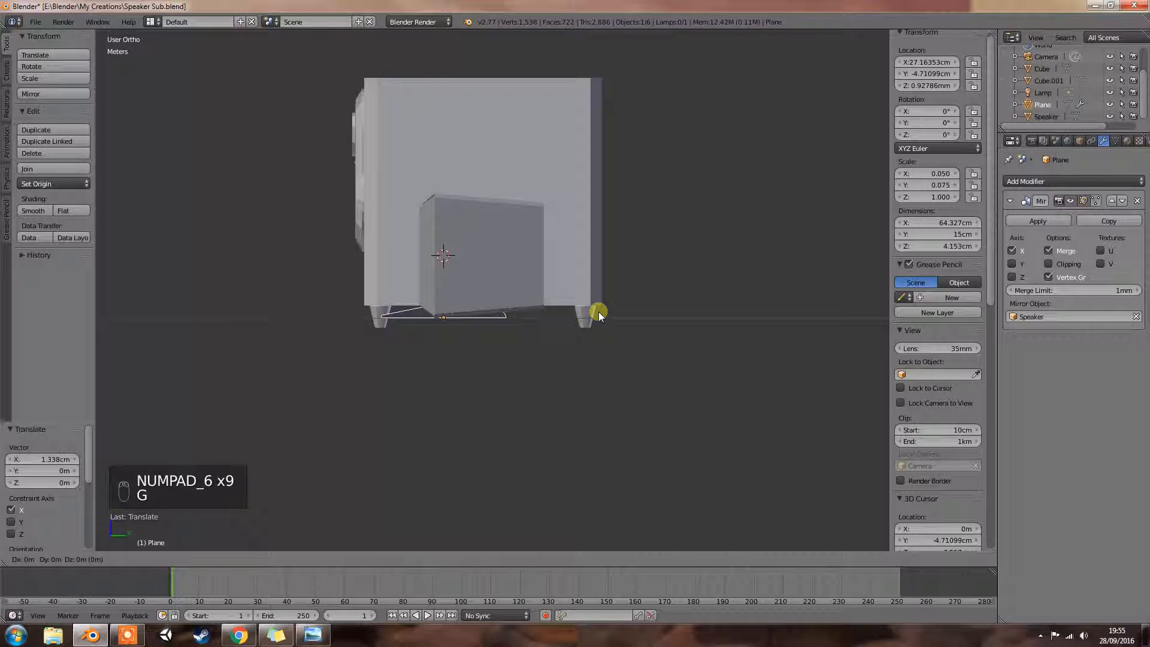
{"action": "key", "text": "z"}
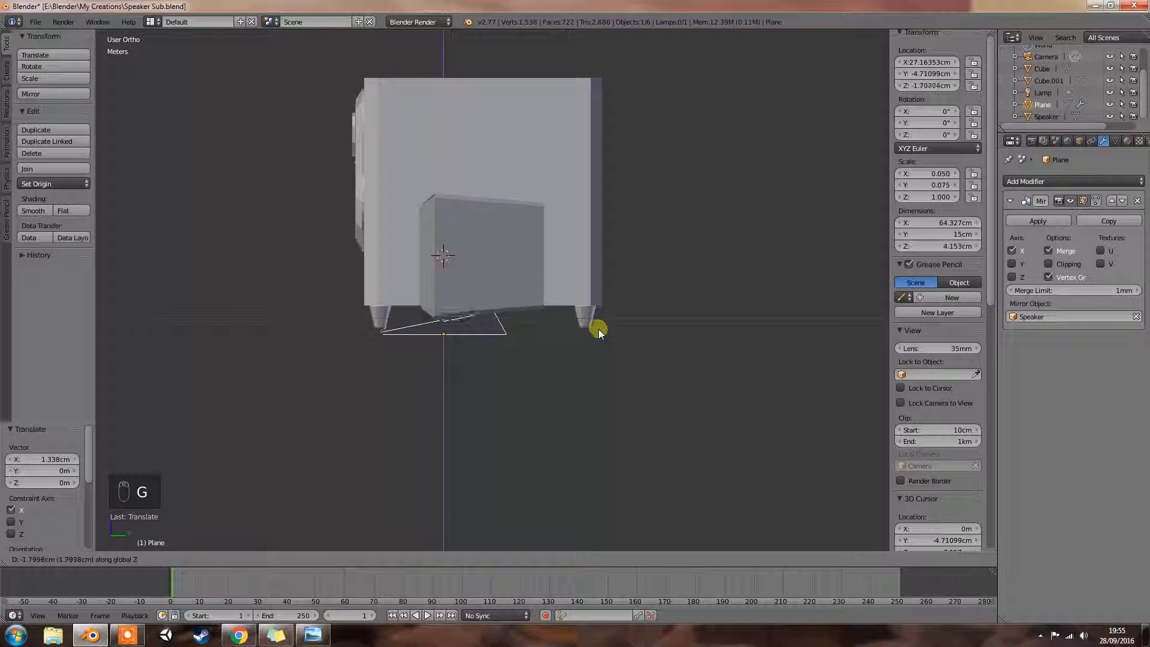
{"action": "left_click", "coordinate": [602, 352]}
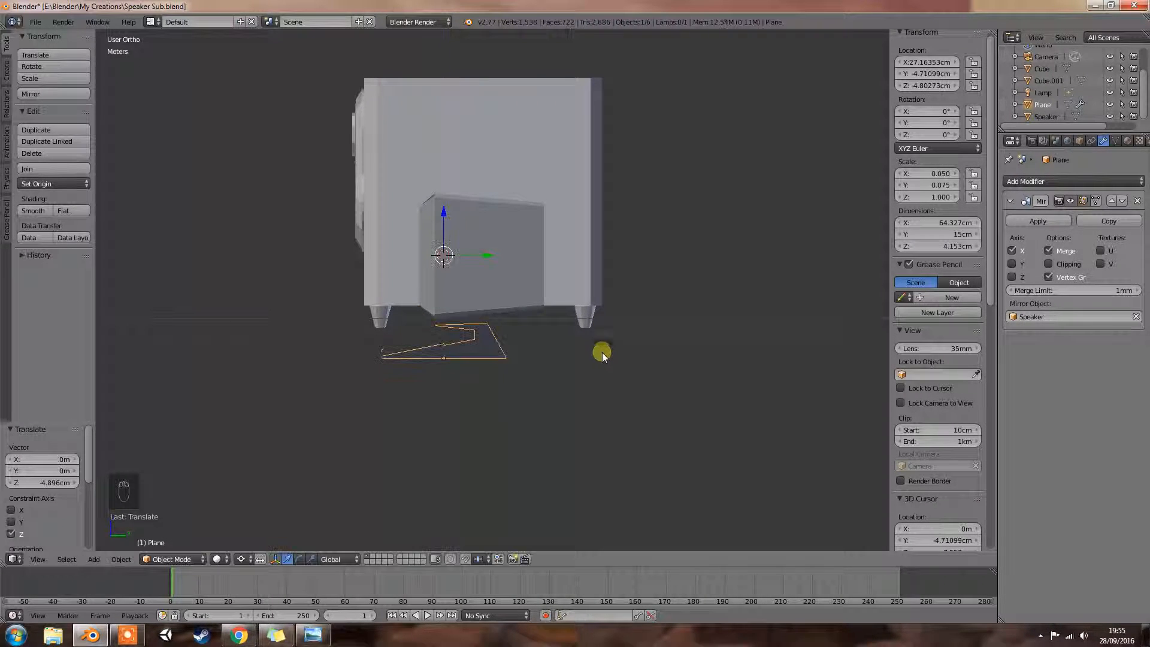
Enter the stand's mesh editing in vertex selection mode and select two vertices at the front tips of its upper support
{"action": "middle_click_drag", "start_coordinate": [519, 337], "coordinate": [560, 326]}
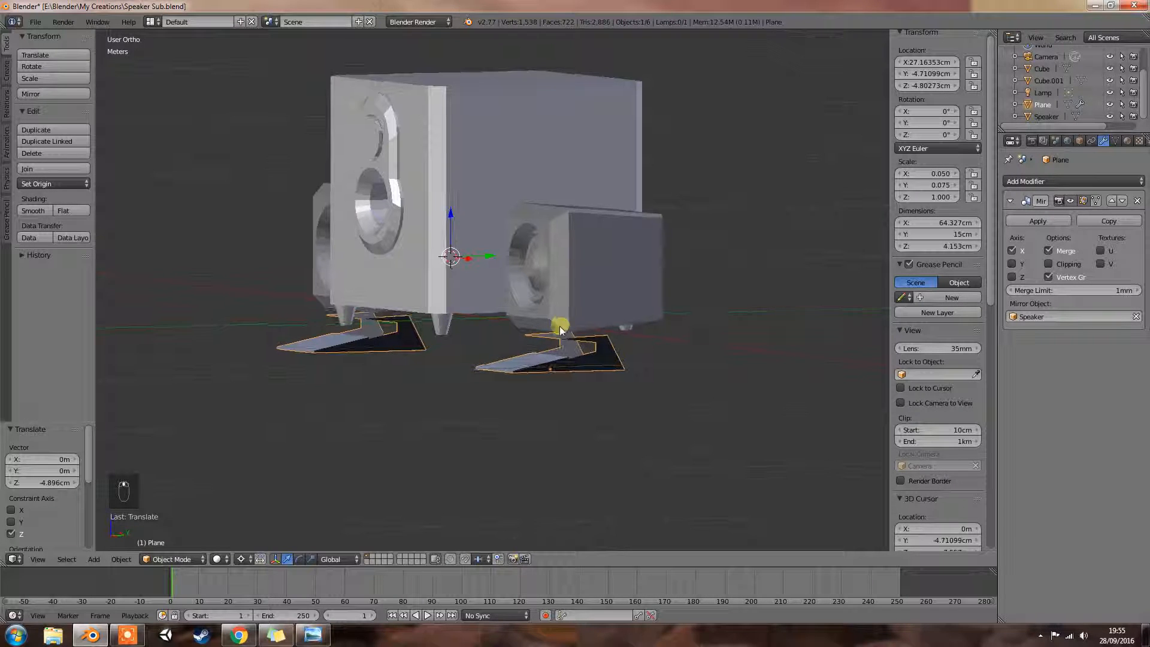
{"action": "key", "text": "Tab"}
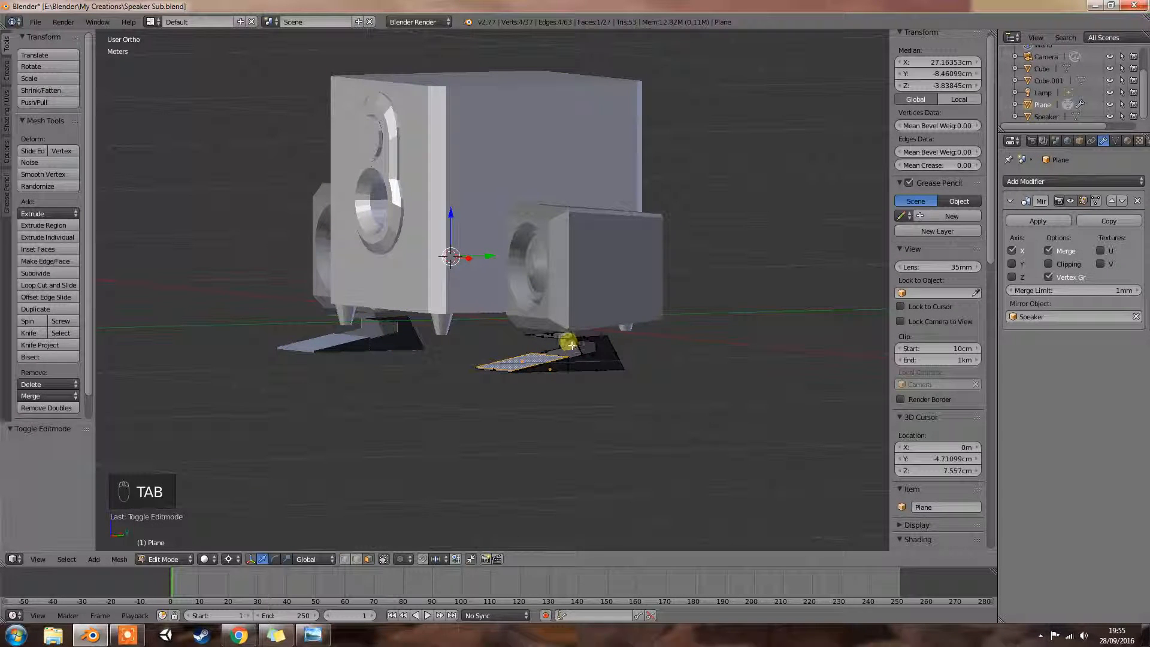
{"action": "scroll", "coordinate": [603, 332], "scroll_direction": "up", "scroll_amount": 3}
{"action": "middle_click_drag", "start_coordinate": [645, 346], "coordinate": [590, 334]}
{"action": "scroll", "coordinate": [574, 340], "scroll_direction": "up", "scroll_amount": 3}
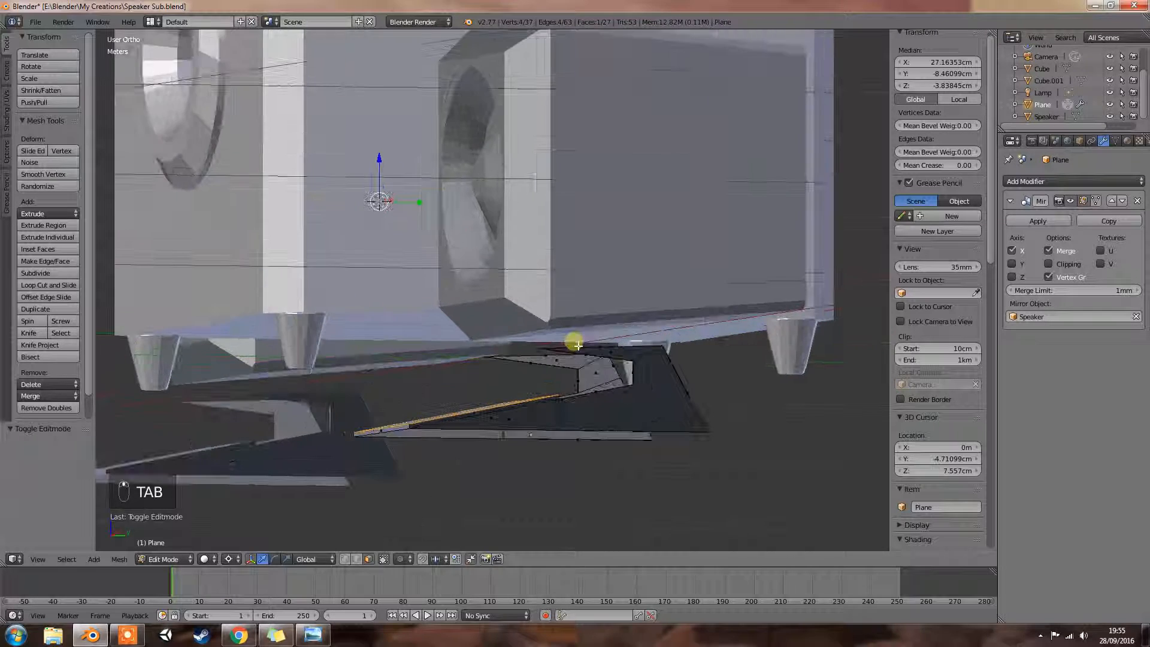
{"action": "right_click", "coordinate": [562, 372]}
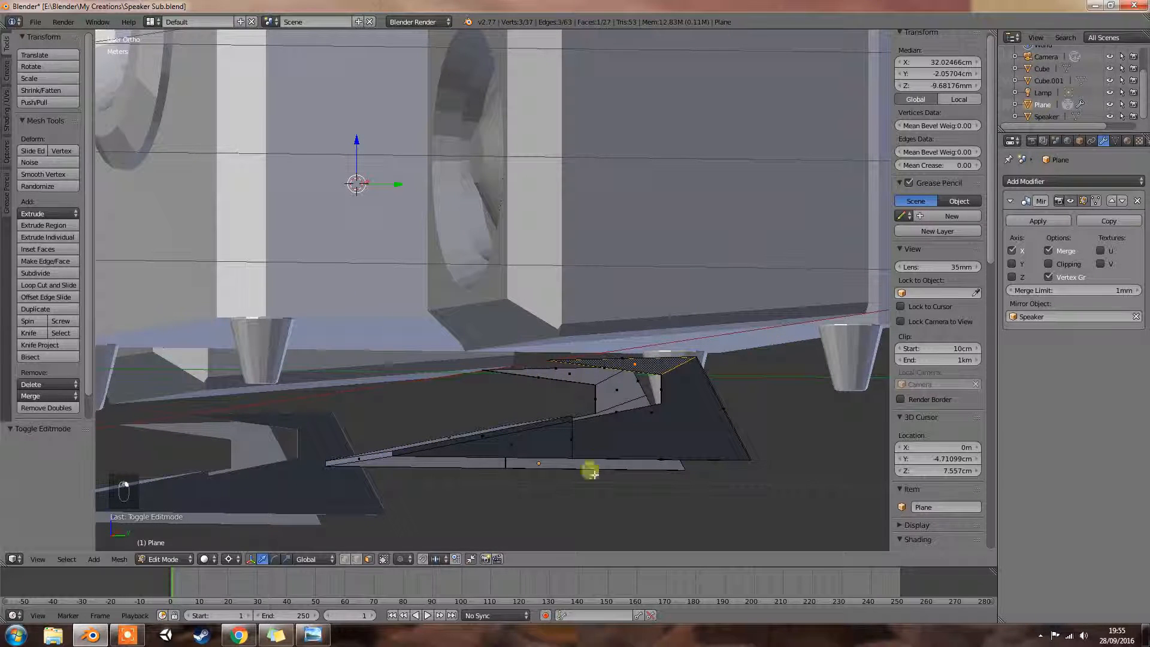
{"action": "left_click", "coordinate": [346, 559]}
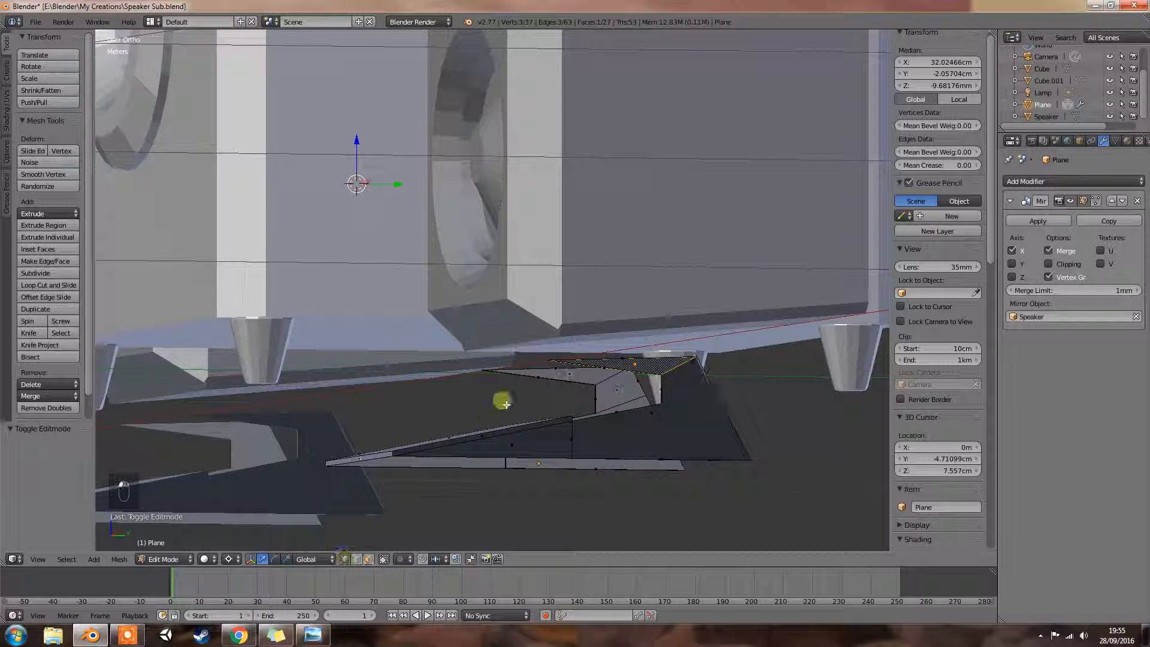
{"action": "right_click", "coordinate": [550, 360]}
{"action": "right_click", "coordinate": [486, 372], "text": "shift"}
{"action": "middle_click_drag", "start_coordinate": [614, 384], "coordinate": [593, 387]}
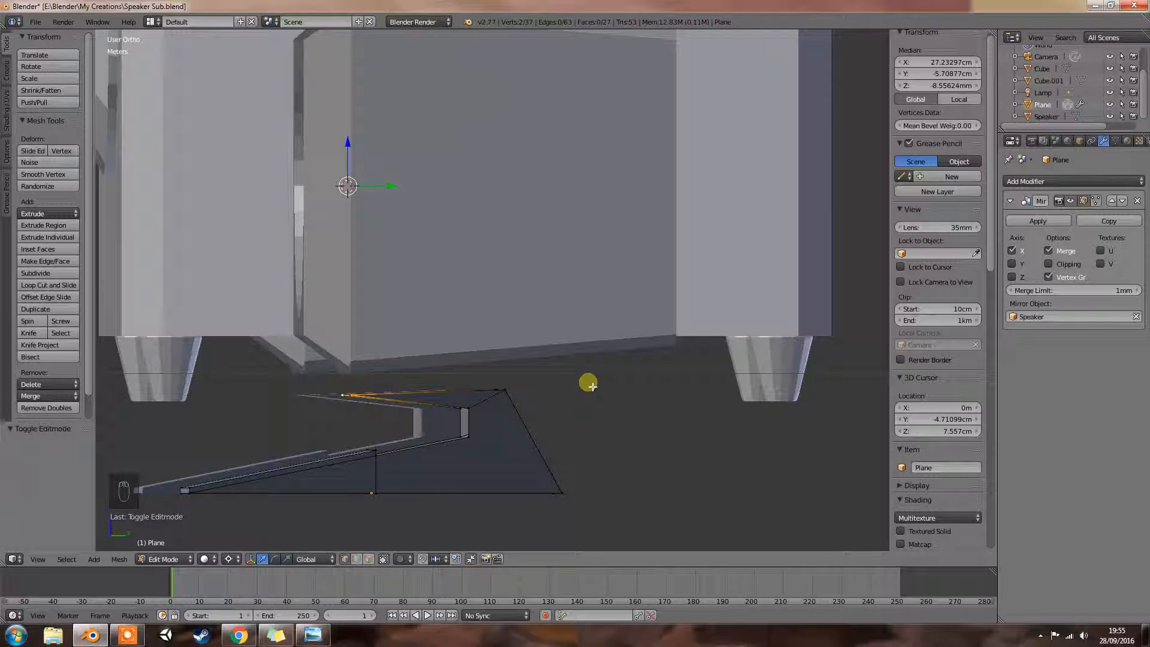
{"action": "key", "text": "g"}
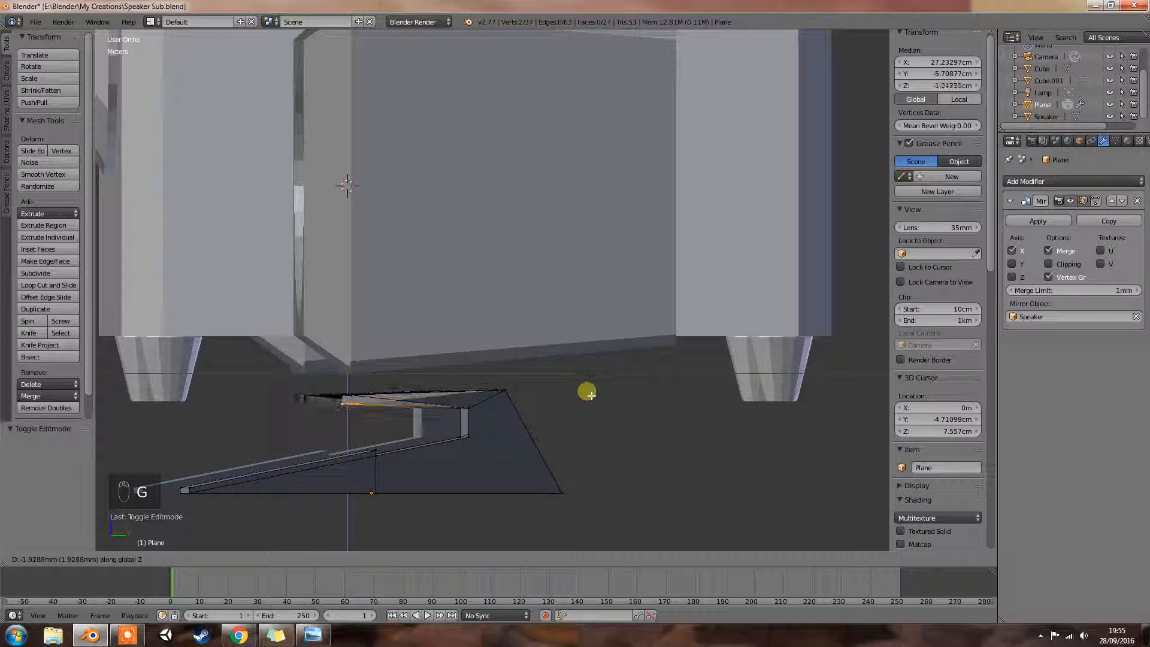
{"action": "left_click", "coordinate": [587, 396]}
{"action": "middle_click_drag", "start_coordinate": [587, 396], "coordinate": [565, 421]}
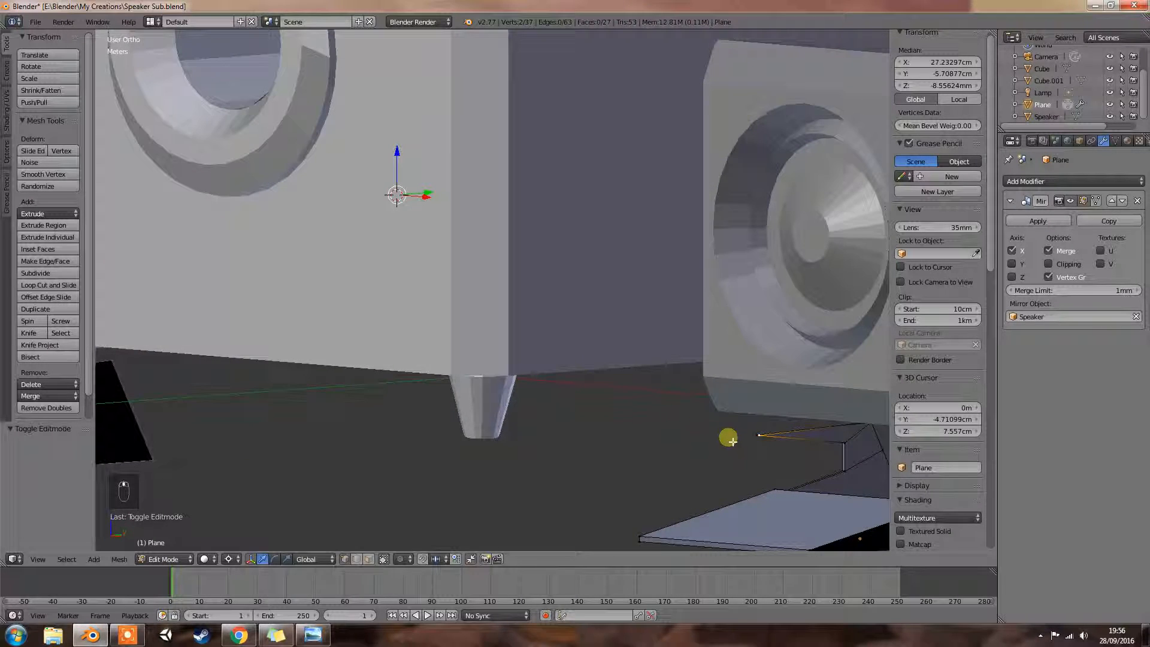
Add the remaining front tip vertices of the upper support to the selection and lower all four about 7.7 mm along Z
{"action": "middle_click_drag", "start_coordinate": [727, 437], "coordinate": [696, 413]}
{"action": "right_click", "coordinate": [760, 364], "text": "shift"}
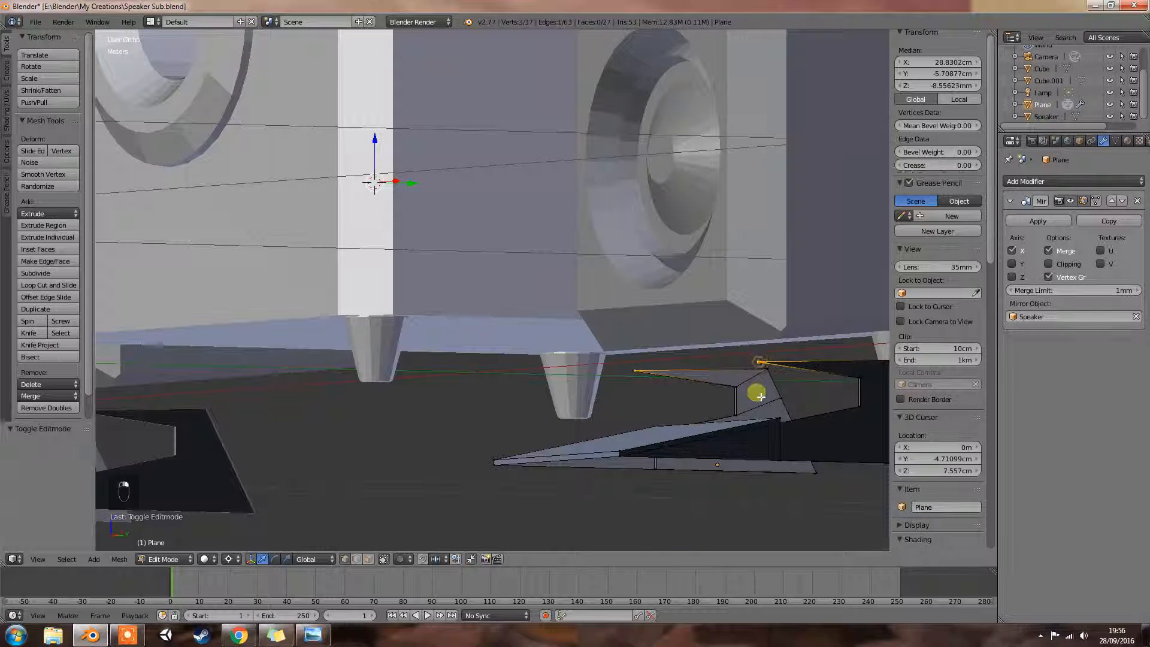
{"action": "right_click", "coordinate": [634, 373], "text": "shift"}
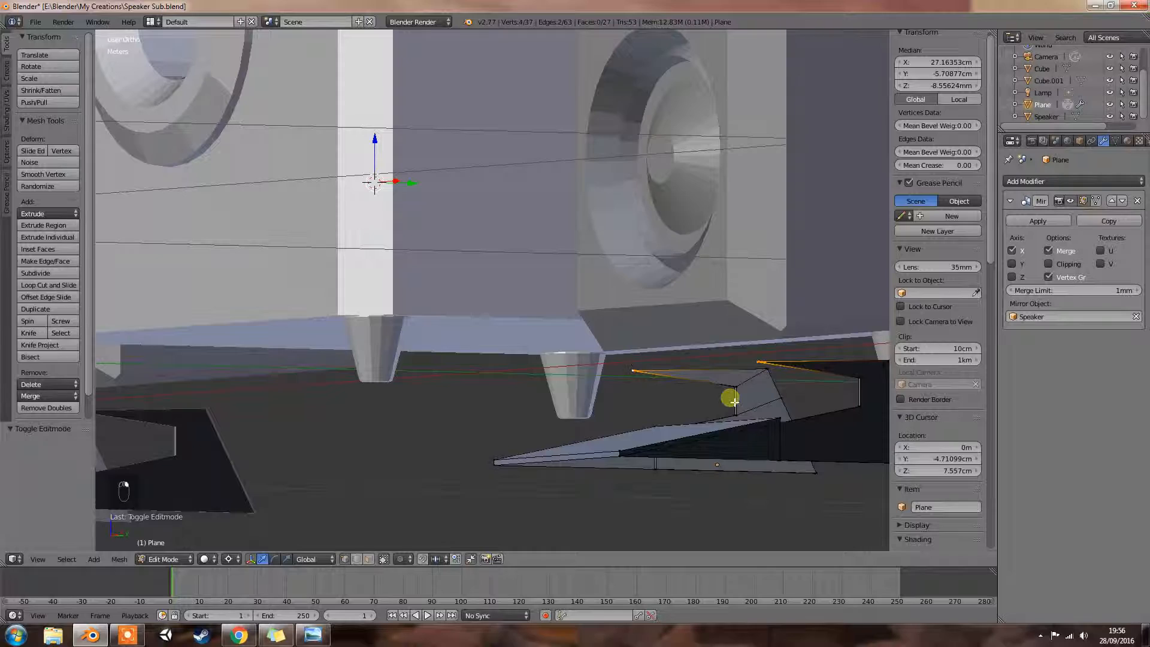
{"action": "key", "text": "KP_6"}
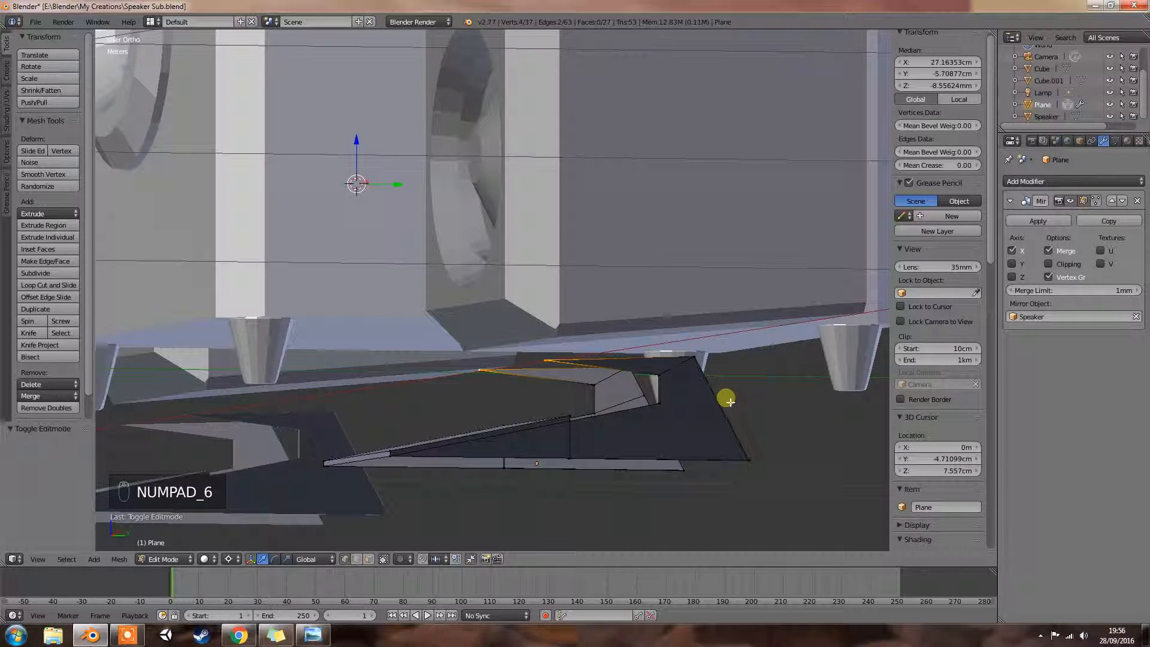
{"action": "key", "text": "g"}
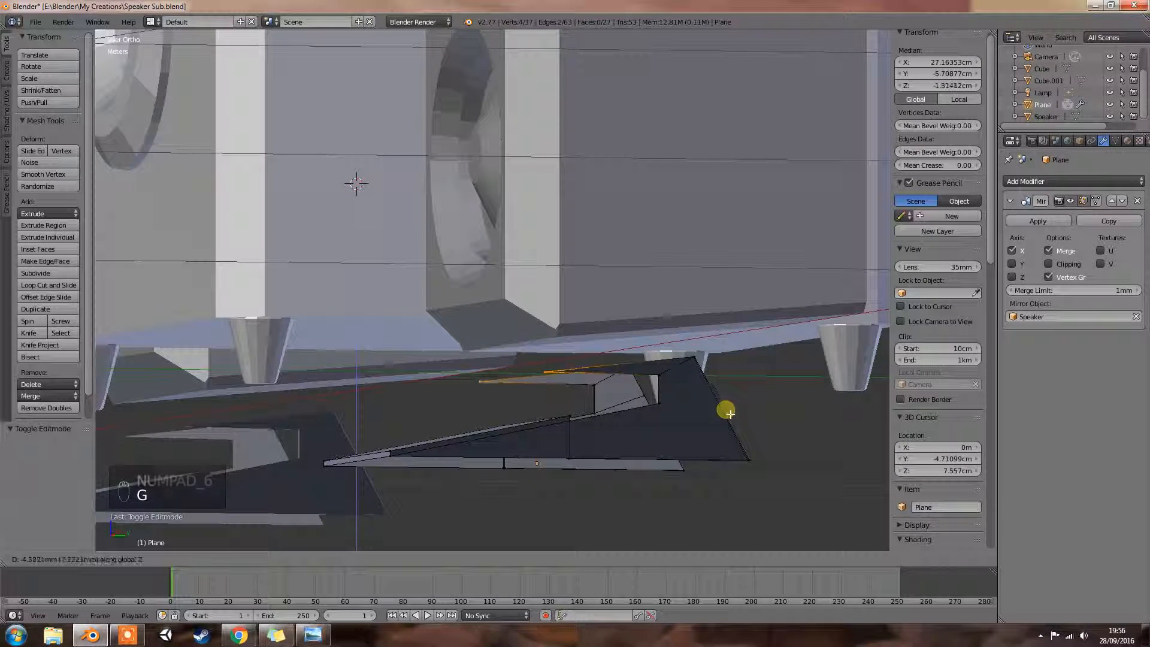
{"action": "left_click", "coordinate": [727, 419]}
{"action": "mouse_move", "coordinate": [730, 419]}
{"action": "middle_mouse_down"}
{"action": "mouse_move", "coordinate": [688, 429]}
{"action": "mouse_move", "coordinate": [710, 427]}
{"action": "middle_mouse_up"}
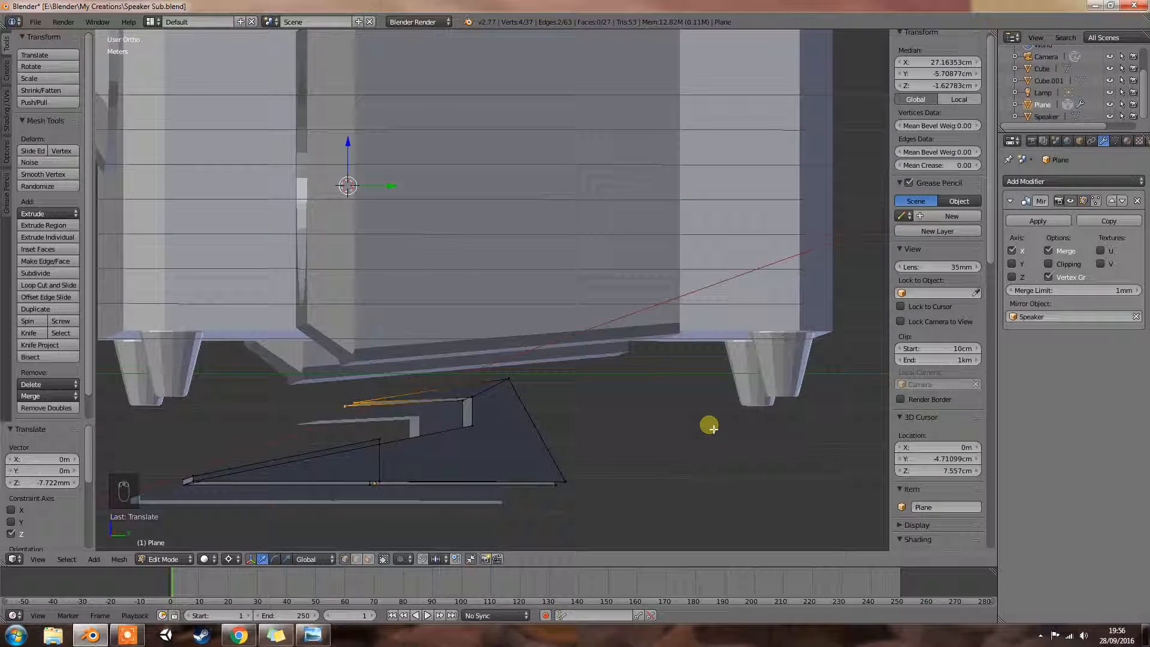
{"action": "key", "text": "KP_1"}
{"action": "key", "text": "KP_6"}
{"action": "key", "text": "KP_6"}
{"action": "key", "text": "KP_6"}
{"action": "key", "text": "KP_6"}
{"action": "key", "text": "KP_6"}
{"action": "key", "text": "KP_6"}
{"action": "key", "text": "KP_6"}
{"action": "key", "text": "KP_6"}
{"action": "key", "text": "KP_6"}
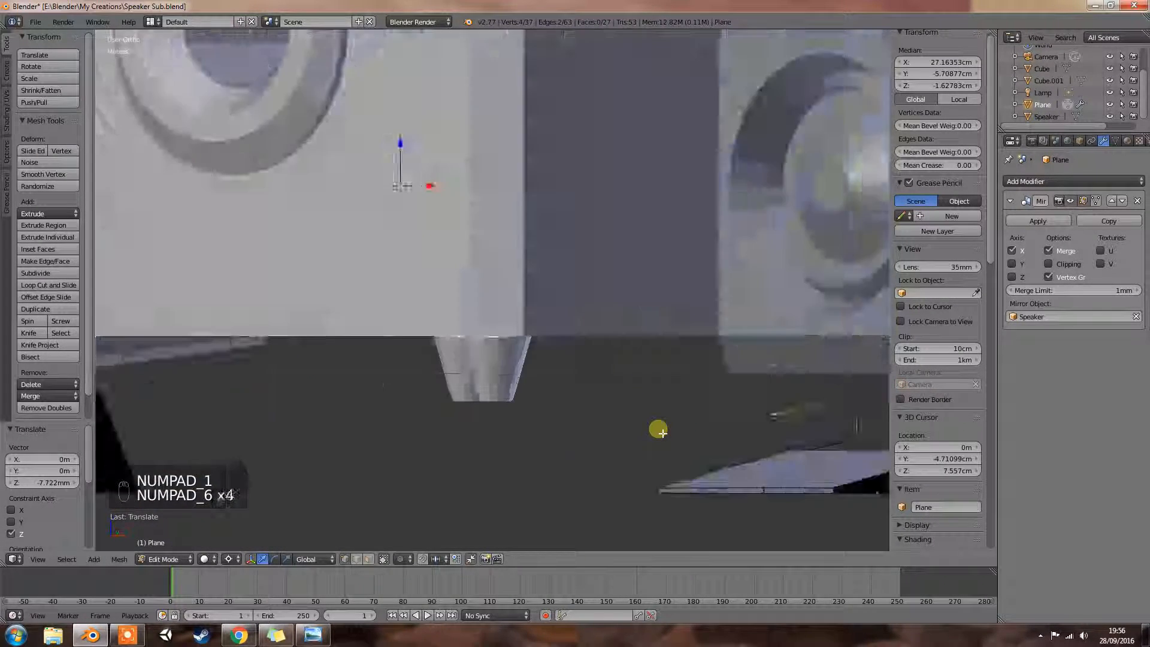
{"action": "key", "text": "g"}
{"action": "key", "text": "z"}
{"action": "left_click", "coordinate": [631, 450]}
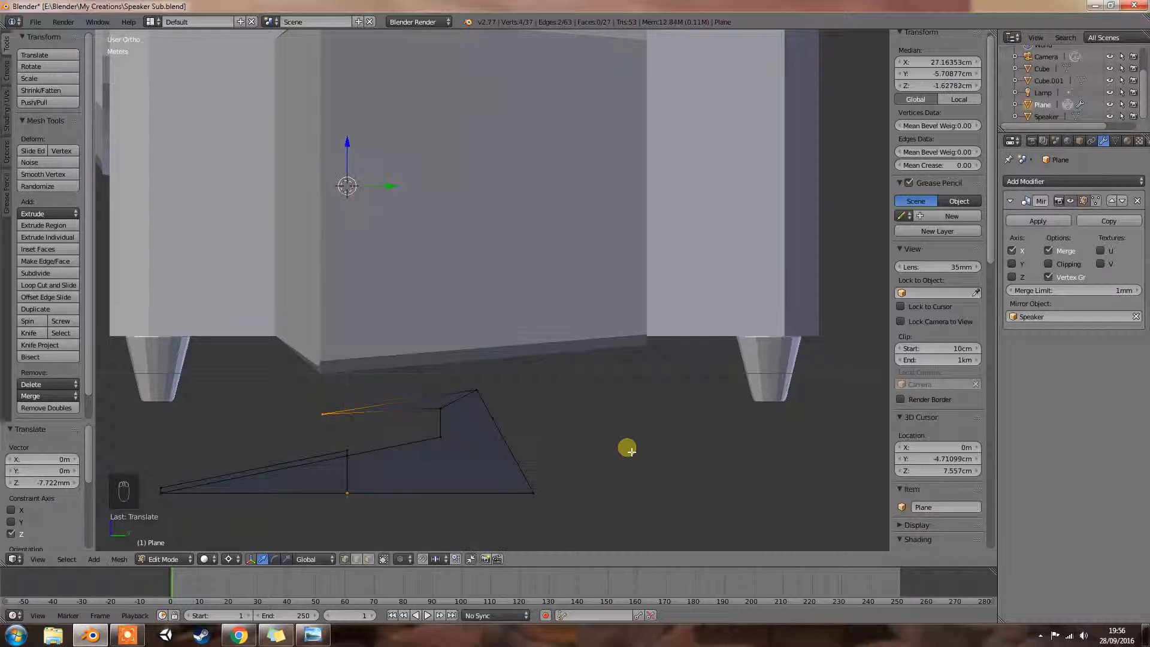
Select the stand's entire mesh and raise it about 1.06 cm along Z toward the speaker's underside
{"action": "key", "text": "a"}
{"action": "key", "text": "a"}
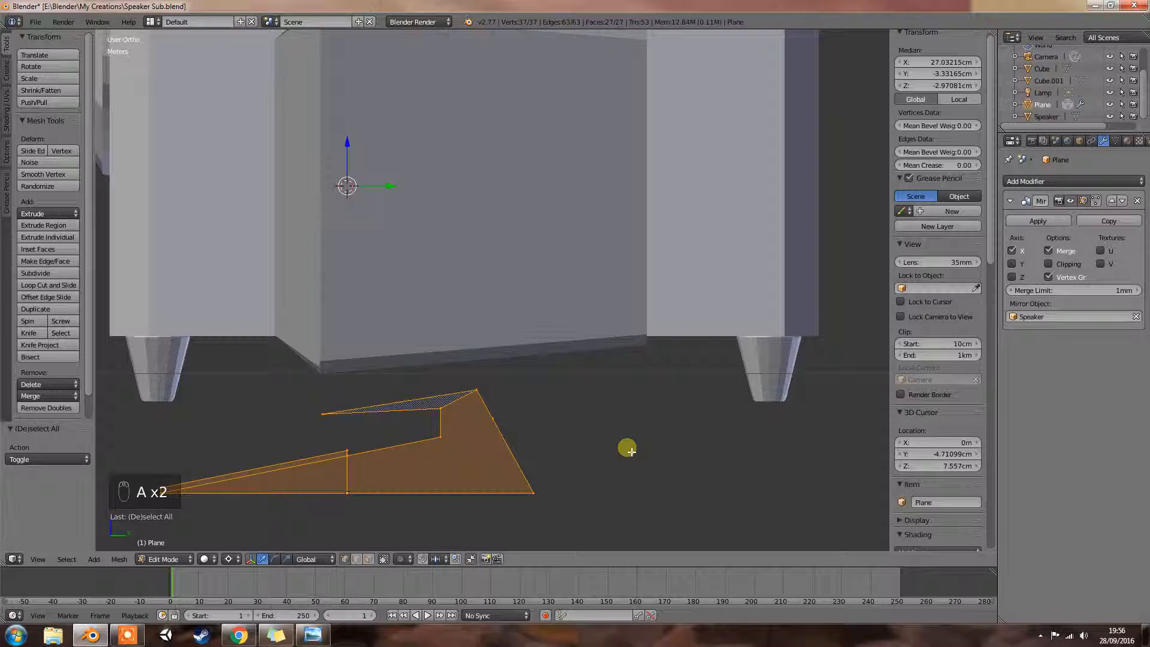
{"action": "key", "text": "g"}
{"action": "key", "text": "z"}
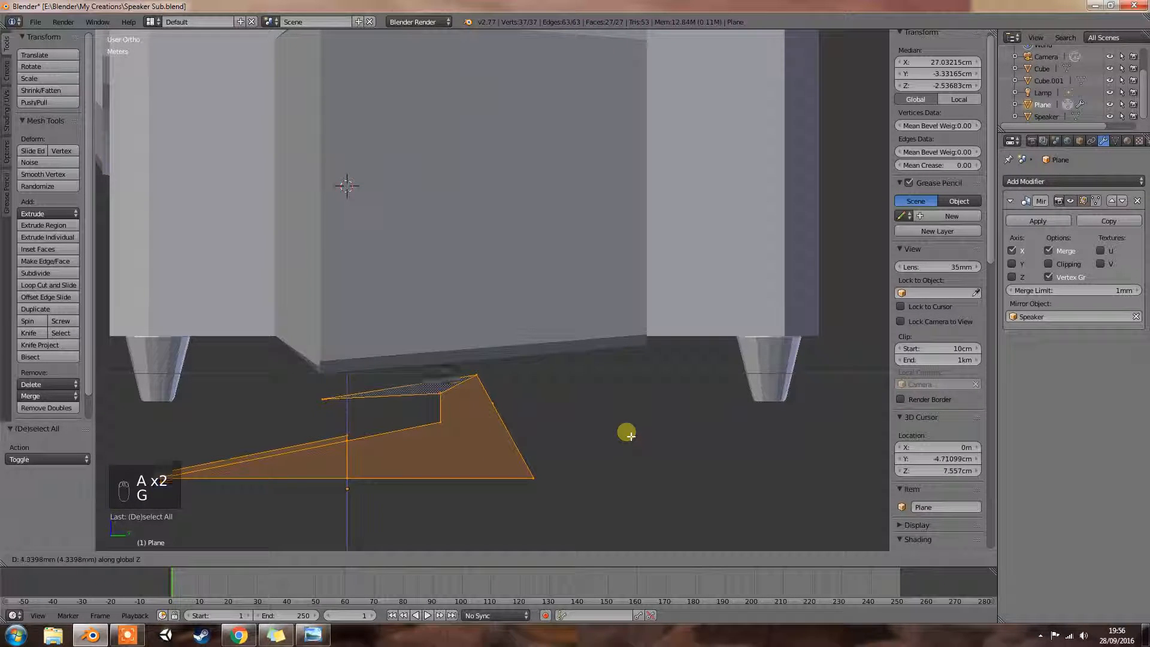
{"action": "left_click", "coordinate": [631, 420]}
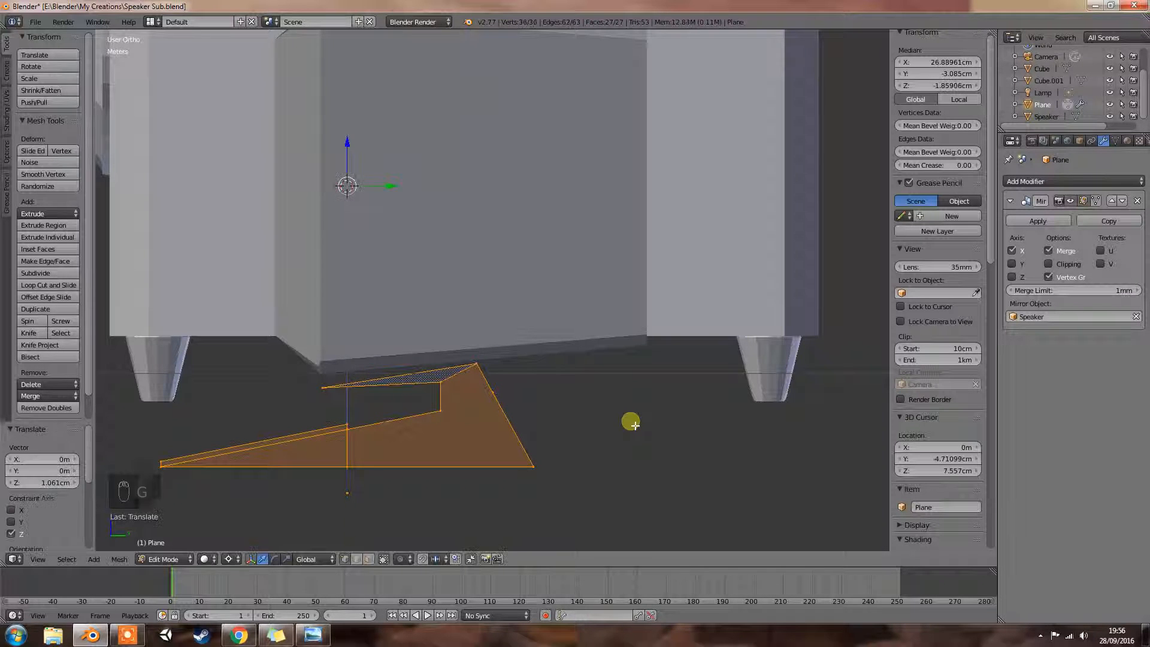
Switch to wireframe display and box-select the four front tip vertices of the stand's upper support
{"action": "middle_click_drag", "start_coordinate": [380, 403], "coordinate": [390, 409]}
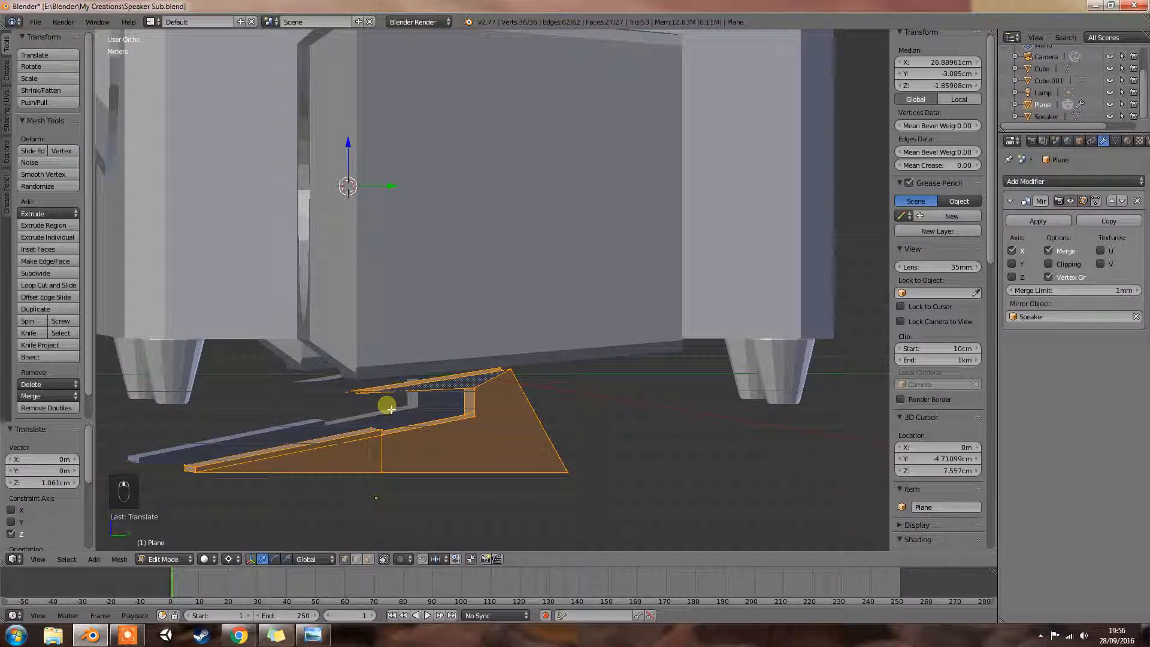
{"action": "key", "text": "z"}
{"action": "key", "text": "b"}
{"action": "right_click", "coordinate": [351, 393]}
{"action": "right_click", "coordinate": [354, 394]}
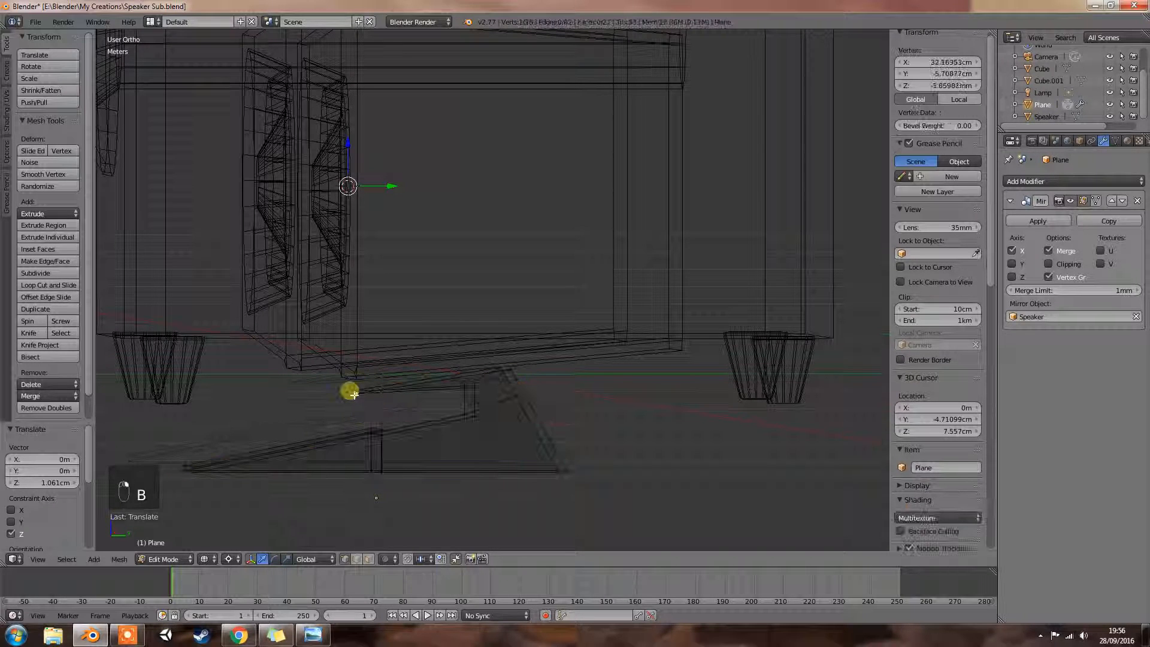
{"action": "key", "text": "b"}
{"action": "left_click_drag", "start_coordinate": [364, 397], "coordinate": [365, 399]}
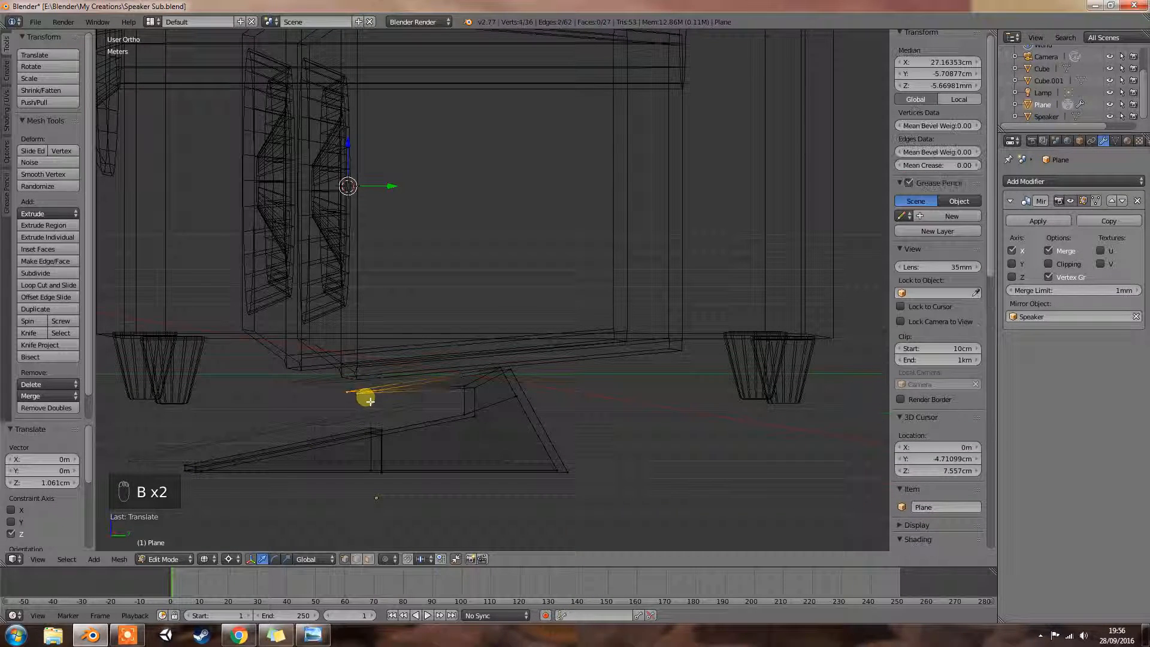
Return to solid display in a side view and raise the selected front tip vertices about 3.9 mm along Z
{"action": "key", "text": "KP_1"}
{"action": "key", "text": "KP_6"}
{"action": "key", "text": "KP_6"}
{"action": "key", "text": "KP_6"}
{"action": "key", "text": "KP_6"}
{"action": "key", "text": "KP_6"}
{"action": "key", "text": "KP_6"}
{"action": "key", "text": "KP_6"}
{"action": "key", "text": "KP_6"}
{"action": "key", "text": "KP_6"}
{"action": "key", "text": "KP_6"}
{"action": "key", "text": "KP_6"}
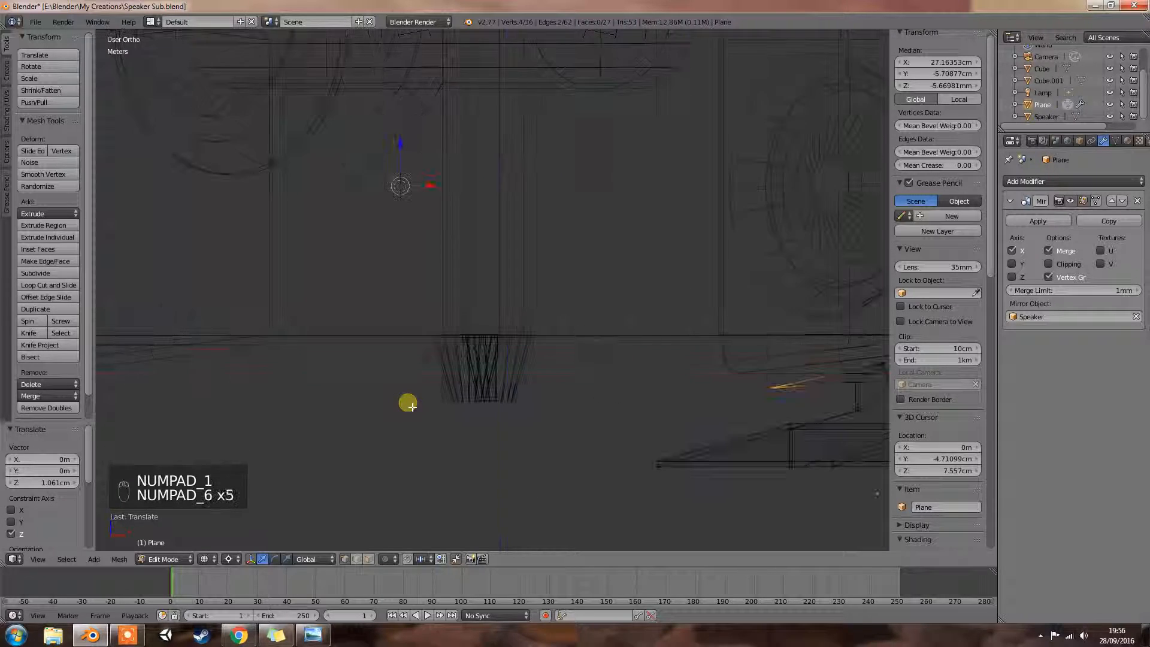
{"action": "key", "text": "KP_4"}
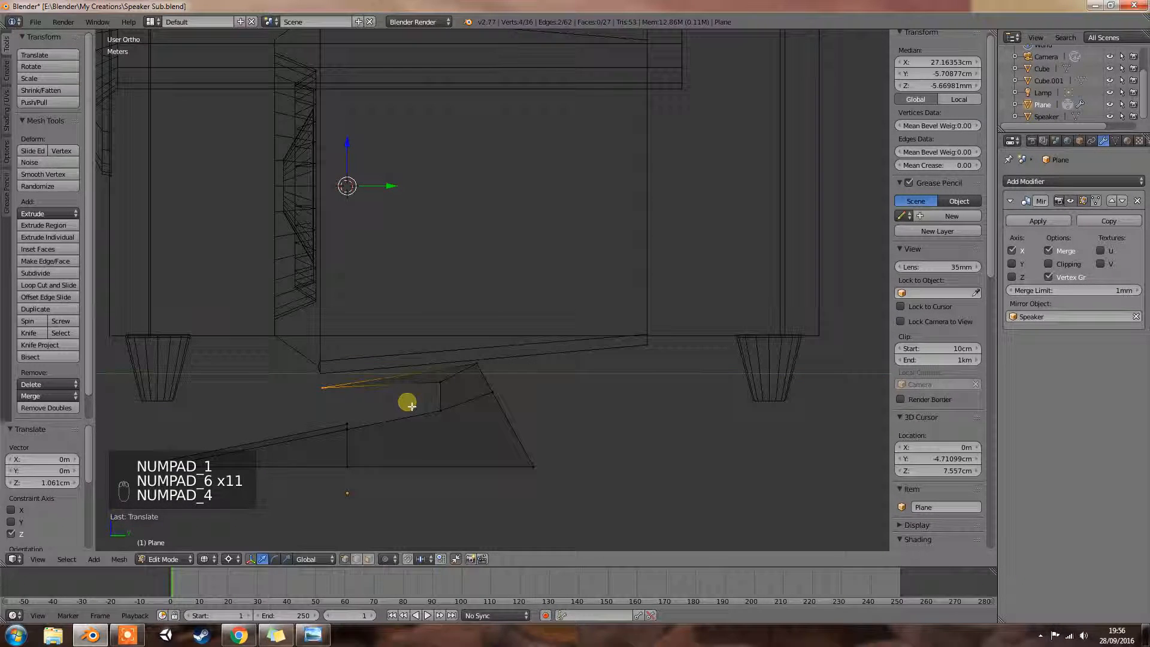
{"action": "key", "text": "z"}
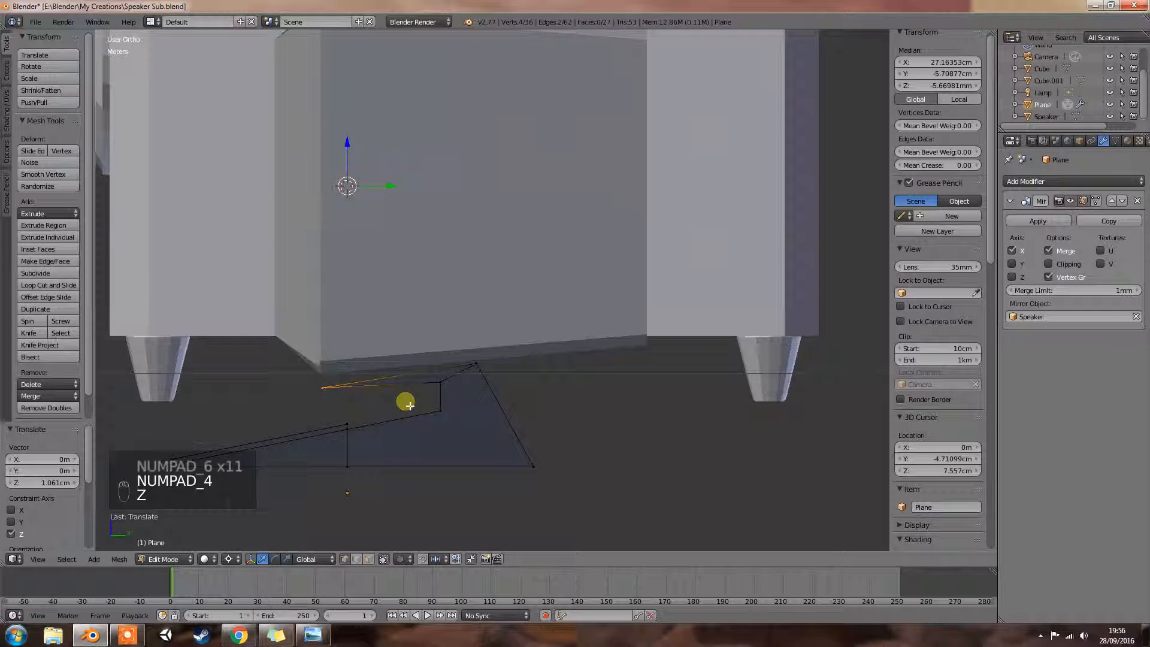
{"action": "key", "text": "g"}
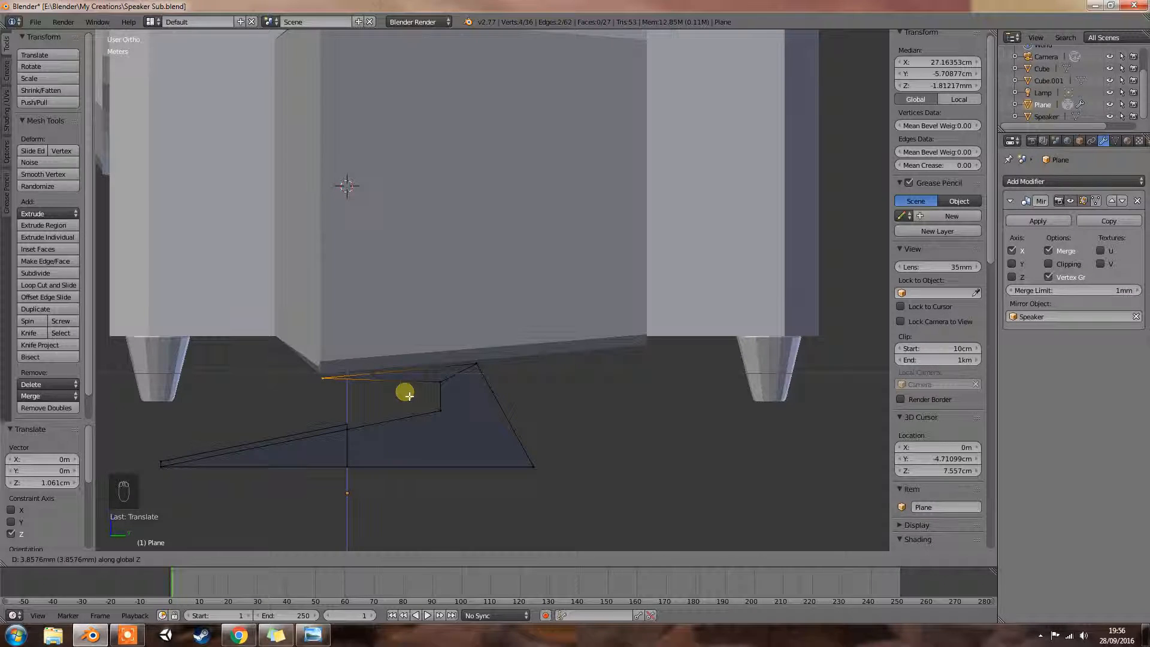
{"action": "left_click", "coordinate": [409, 395]}
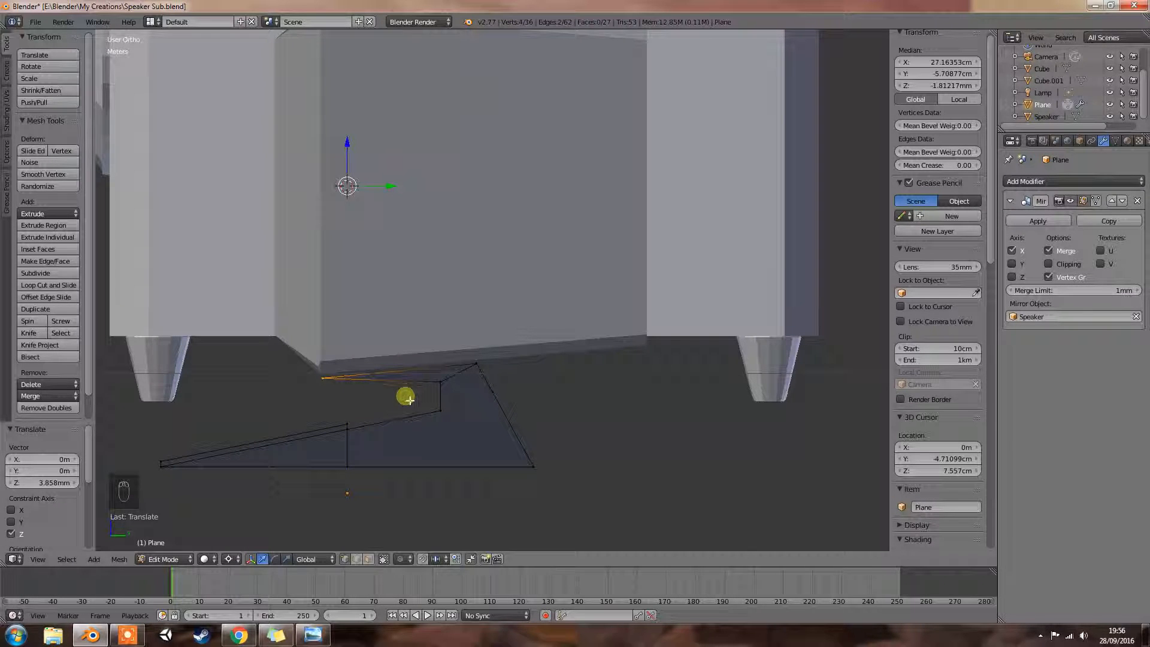
Select the stand's entire mesh
{"action": "key", "text": "a"}
{"action": "key", "text": "a"}
{"action": "key", "text": "a"}
{"action": "key", "text": "g"}
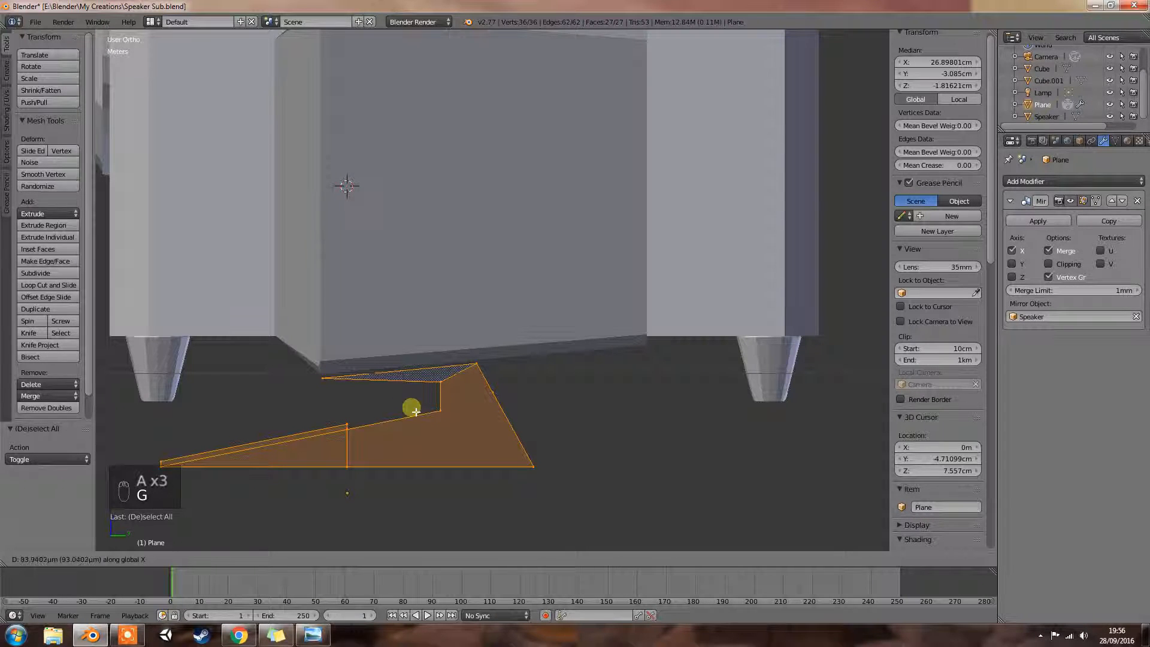
{"action": "key", "text": "x"}
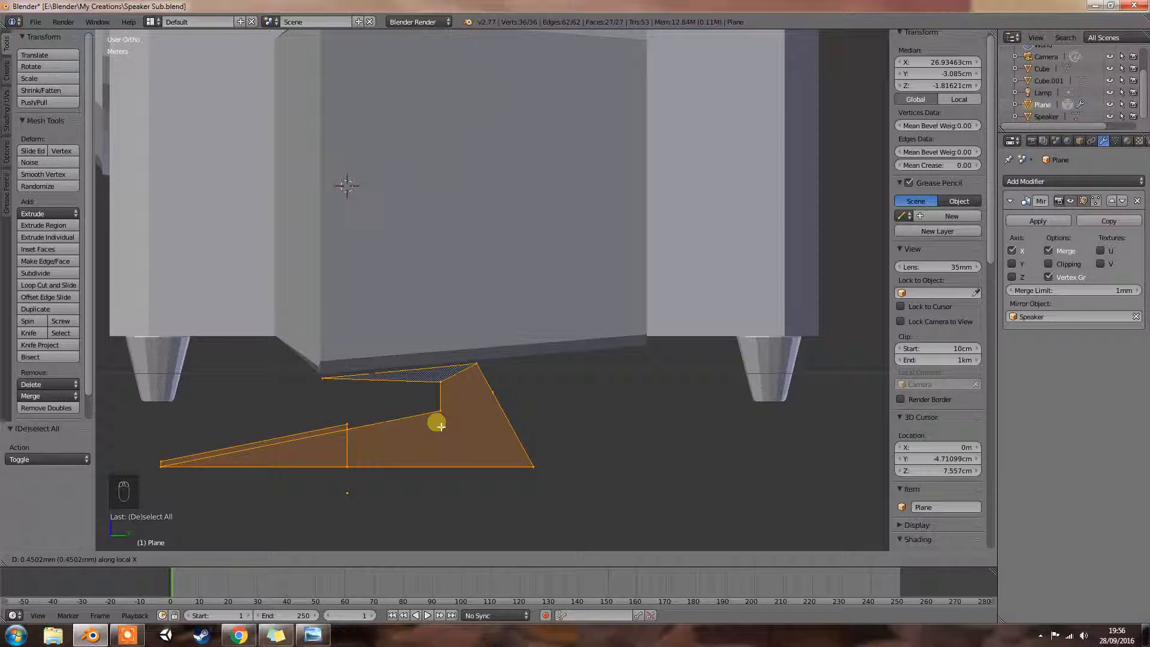
{"action": "left_click", "coordinate": [441, 426]}
{"action": "middle_click_drag", "start_coordinate": [434, 419], "coordinate": [452, 431]}
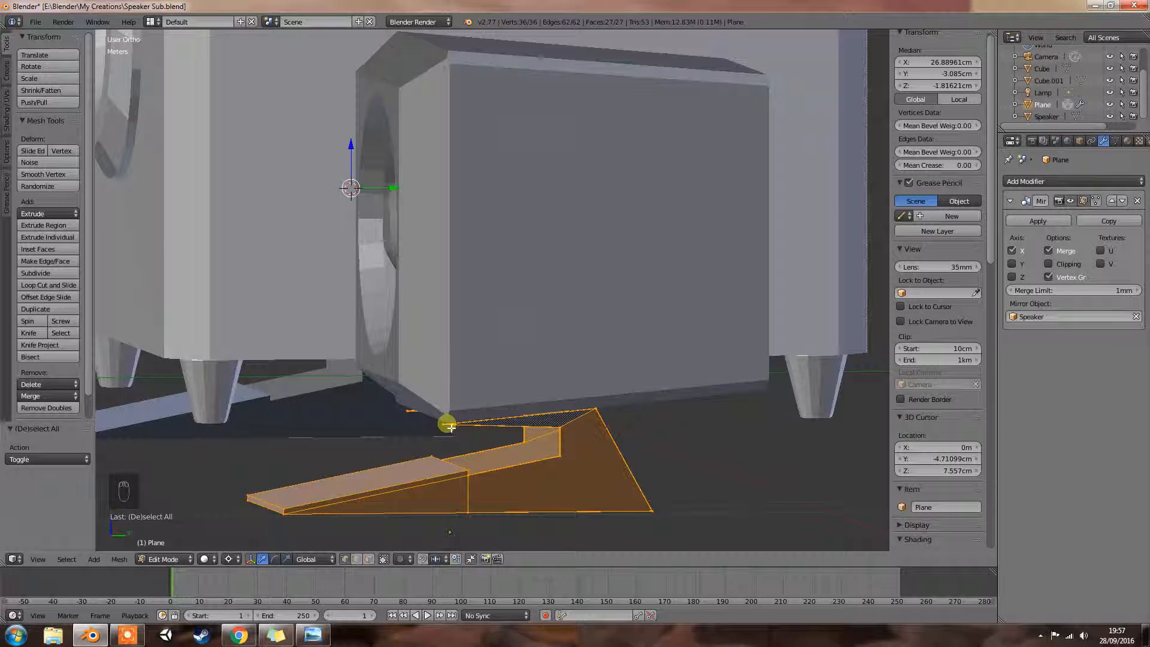
Move the stand's entire mesh about 4.27 cm along Y toward the speaker's rear
{"action": "key", "text": "KP_1"}
{"action": "key", "text": "KP_6"}
{"action": "key", "text": "KP_6"}
{"action": "key", "text": "KP_6"}
{"action": "key", "text": "KP_6"}
{"action": "key", "text": "KP_6"}
{"action": "key", "text": "KP_6"}
{"action": "key", "text": "KP_6"}
{"action": "key", "text": "KP_6"}
{"action": "key", "text": "KP_6"}
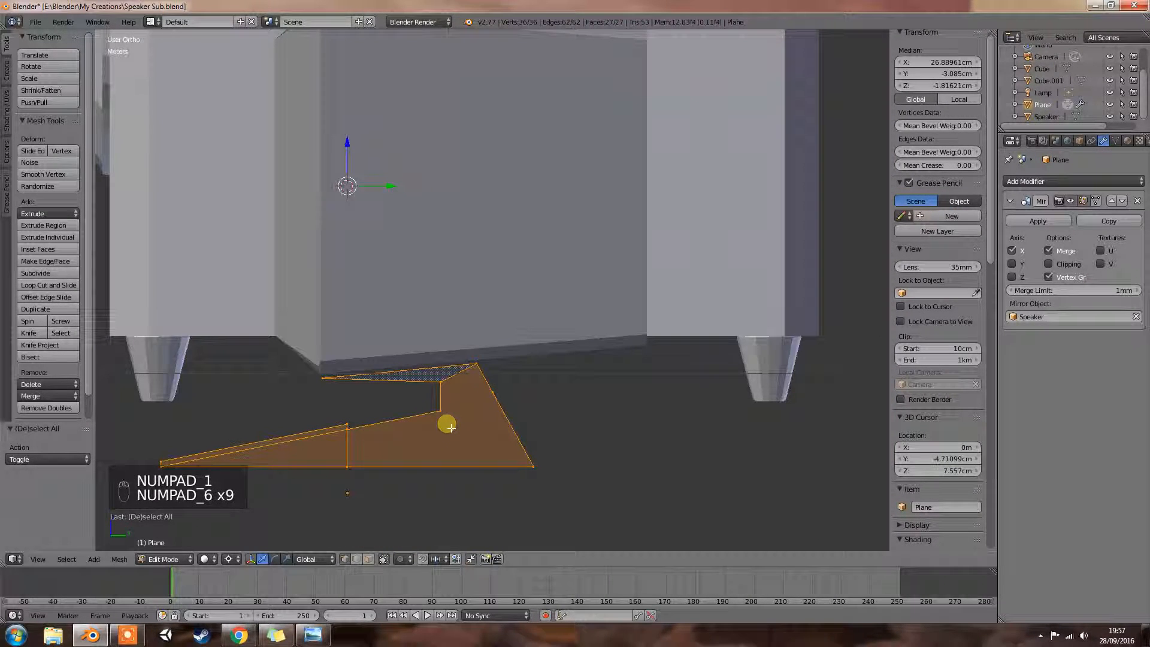
{"action": "key", "text": "g"}
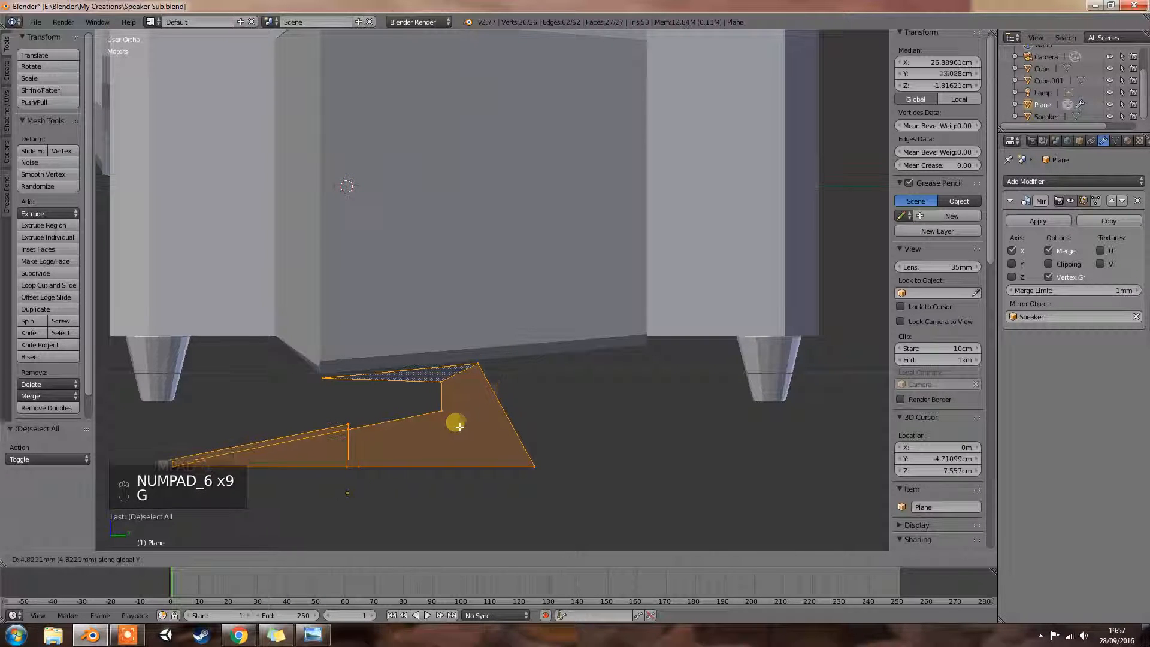
{"action": "left_click", "coordinate": [556, 424]}
Raise the stand's entire mesh about 5.8 mm along Z against the speaker's underside
{"action": "key", "text": "g"}
{"action": "key", "text": "z"}
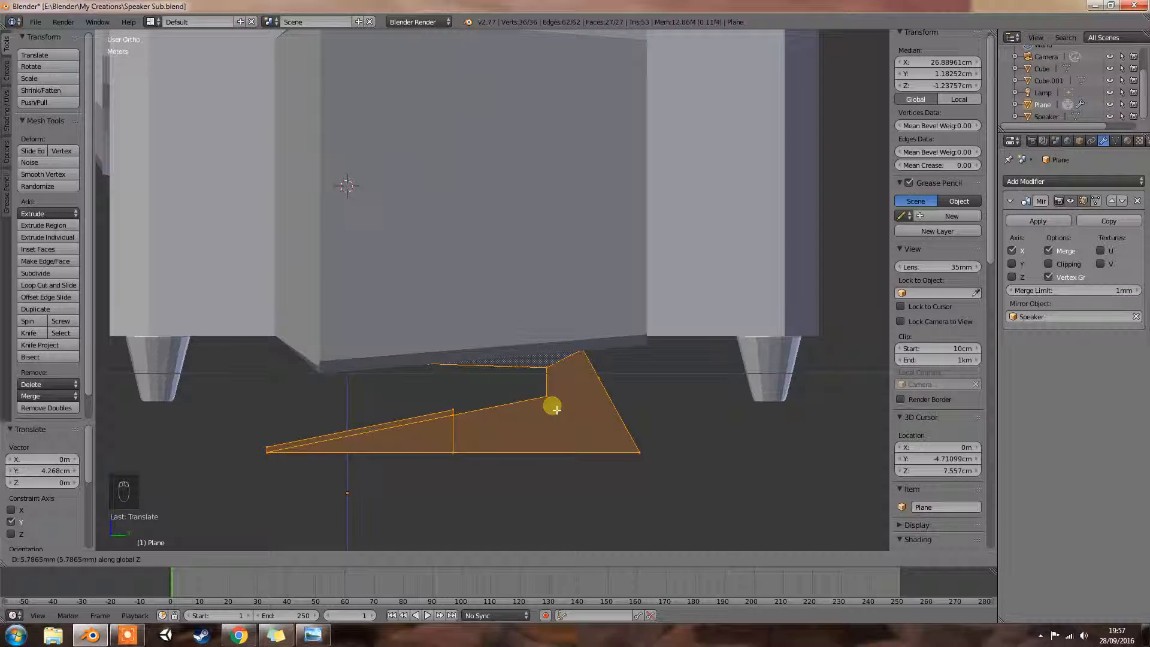
{"action": "left_click", "coordinate": [555, 408]}
{"action": "middle_click_drag", "start_coordinate": [495, 431], "coordinate": [391, 384]}
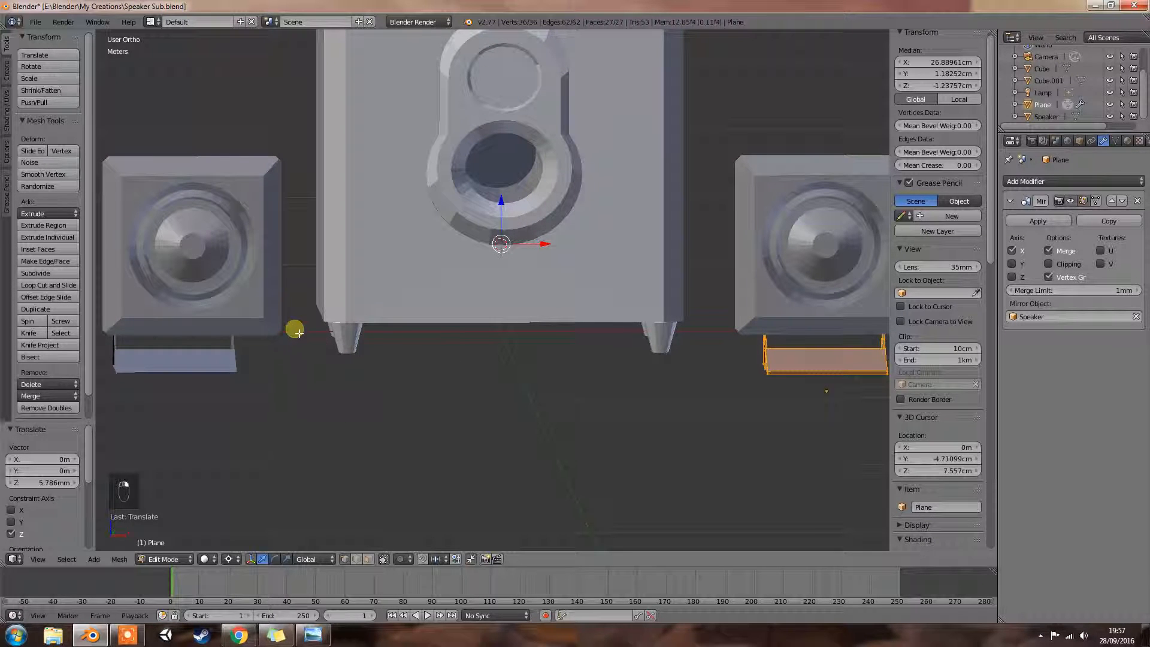
Leave mesh editing and apply the Mirror modifier on the stands
{"action": "key", "text": "Tab"}
{"action": "key", "text": "Tab"}
{"action": "left_click", "coordinate": [1037, 221]}
{"action": "key", "text": "Tab"}
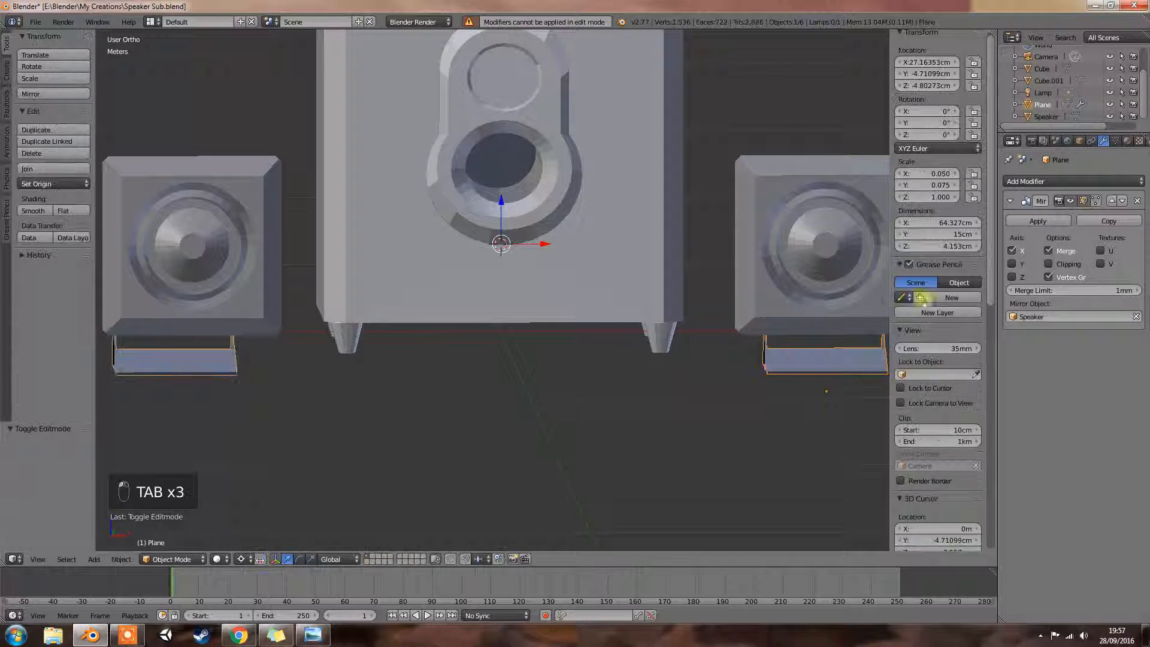
{"action": "left_click", "coordinate": [1041, 220]}
Delete the small speaker to the left of the subwoofer
{"action": "right_click", "coordinate": [139, 294]}
{"action": "middle_click_drag", "start_coordinate": [250, 301], "coordinate": [249, 305]}
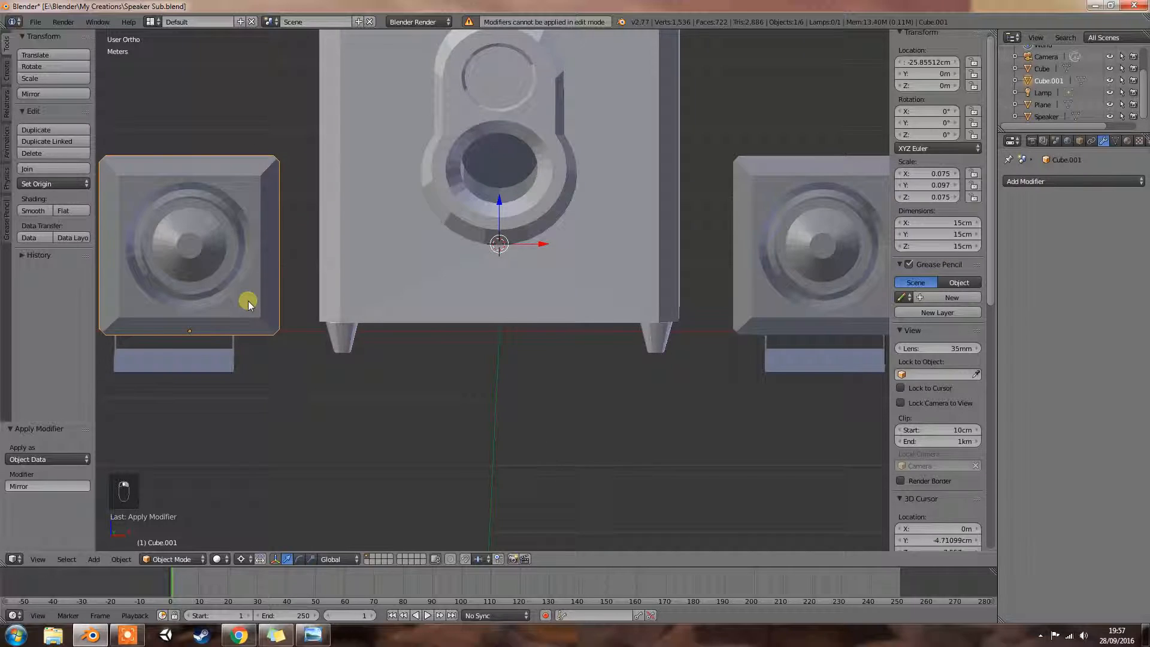
{"action": "scroll", "coordinate": [250, 301], "scroll_direction": "down", "scroll_amount": 1}
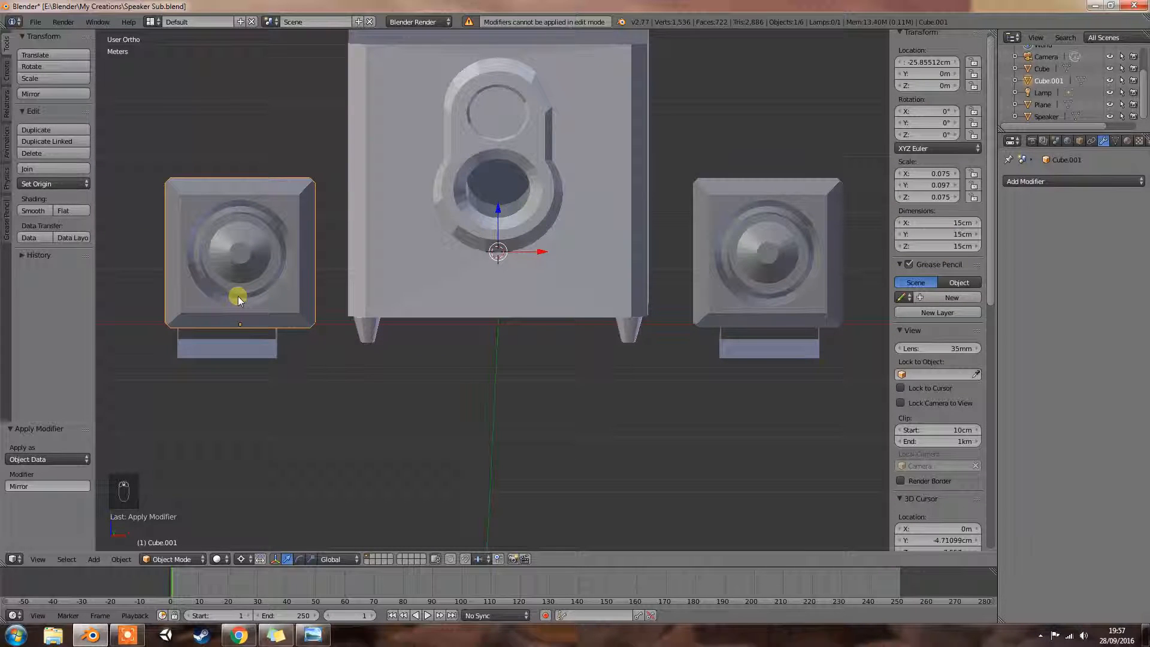
{"action": "key", "text": "Delete"}
{"action": "left_click", "coordinate": [238, 296]}
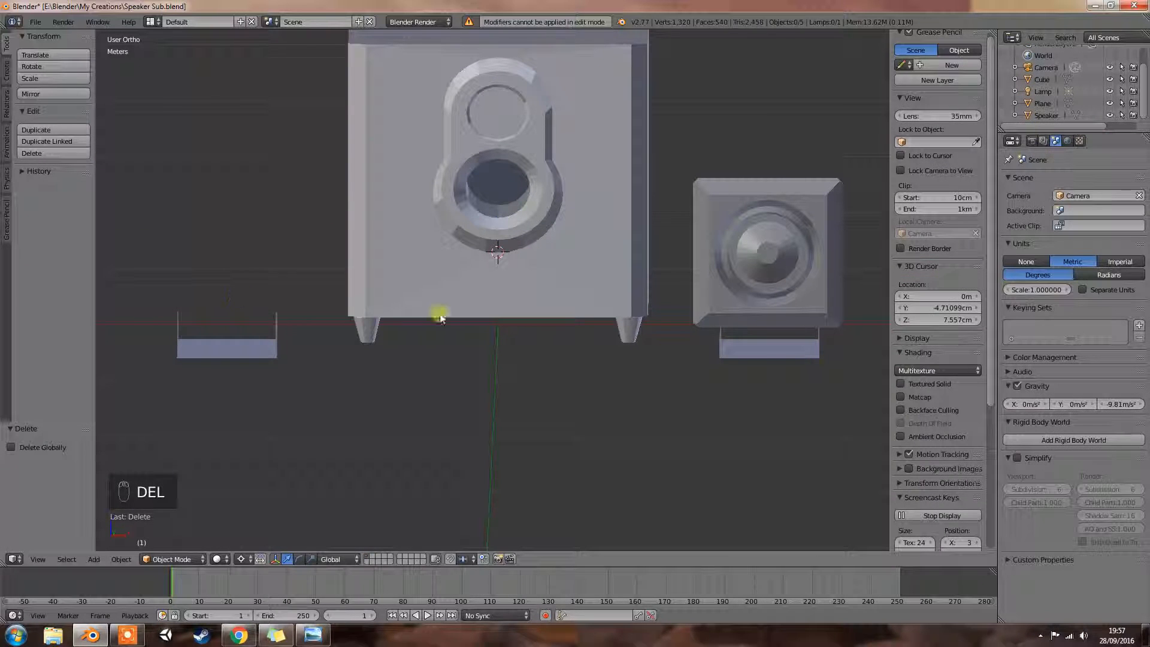
Mirror the remaining small speaker with a Mirror modifier using Speaker as the mirror object, and apply the modifier
{"action": "right_click", "coordinate": [789, 280]}
{"action": "left_click", "coordinate": [1072, 181]}
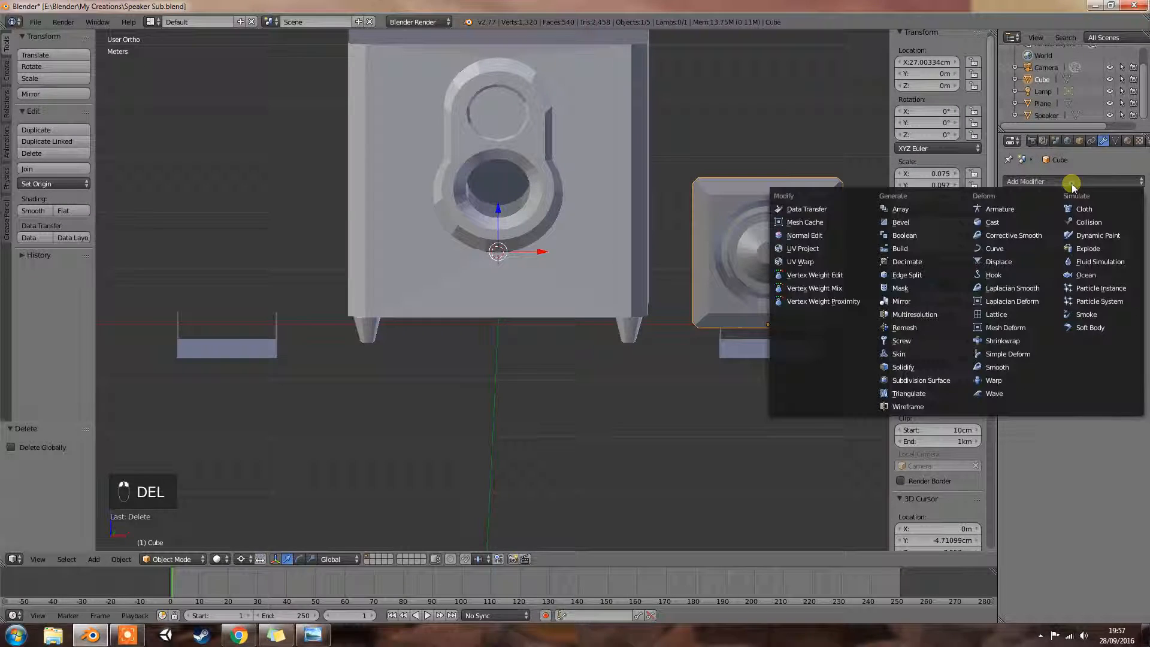
{"action": "left_click", "coordinate": [927, 302]}
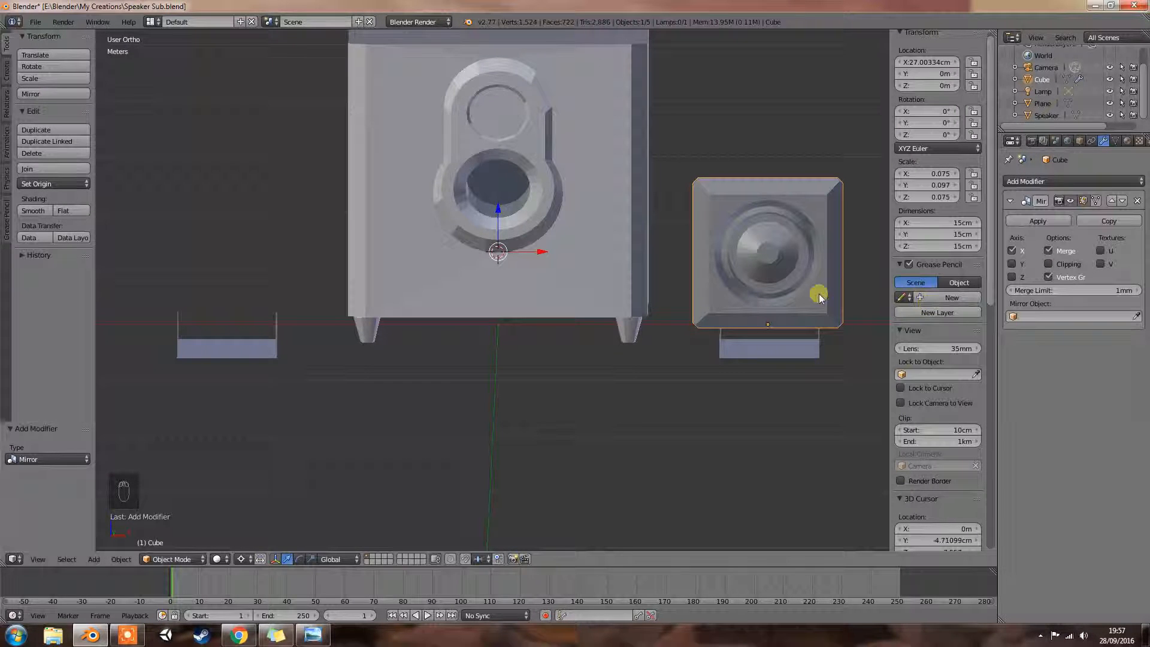
{"action": "left_click", "coordinate": [1017, 316]}
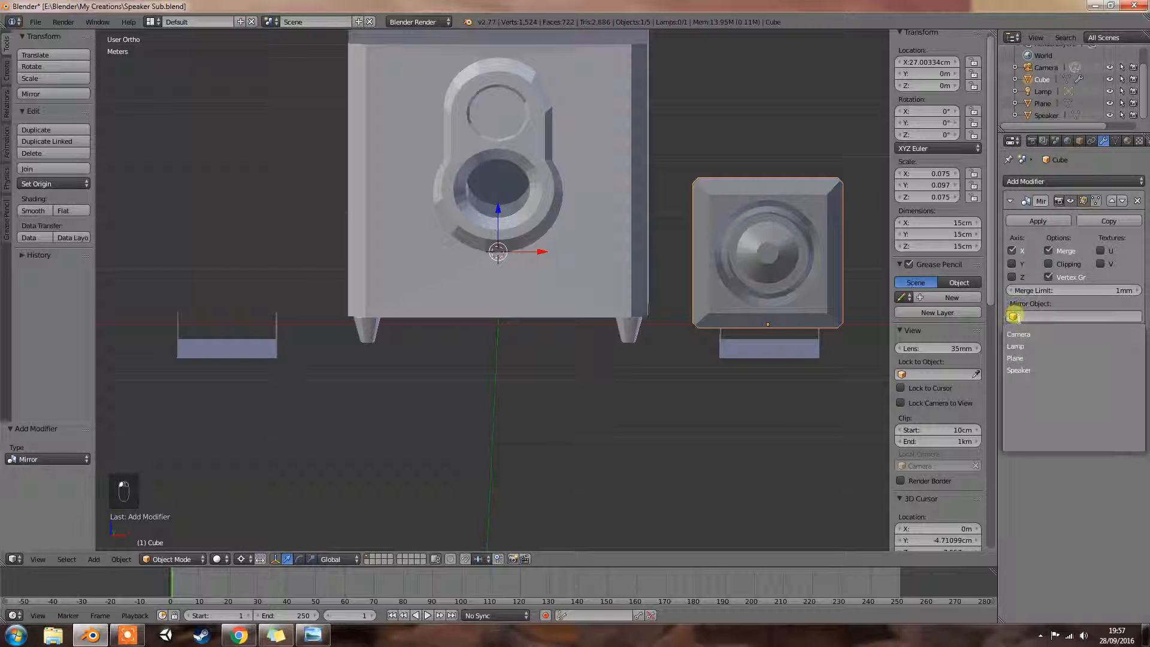
{"action": "left_click", "coordinate": [1021, 370]}
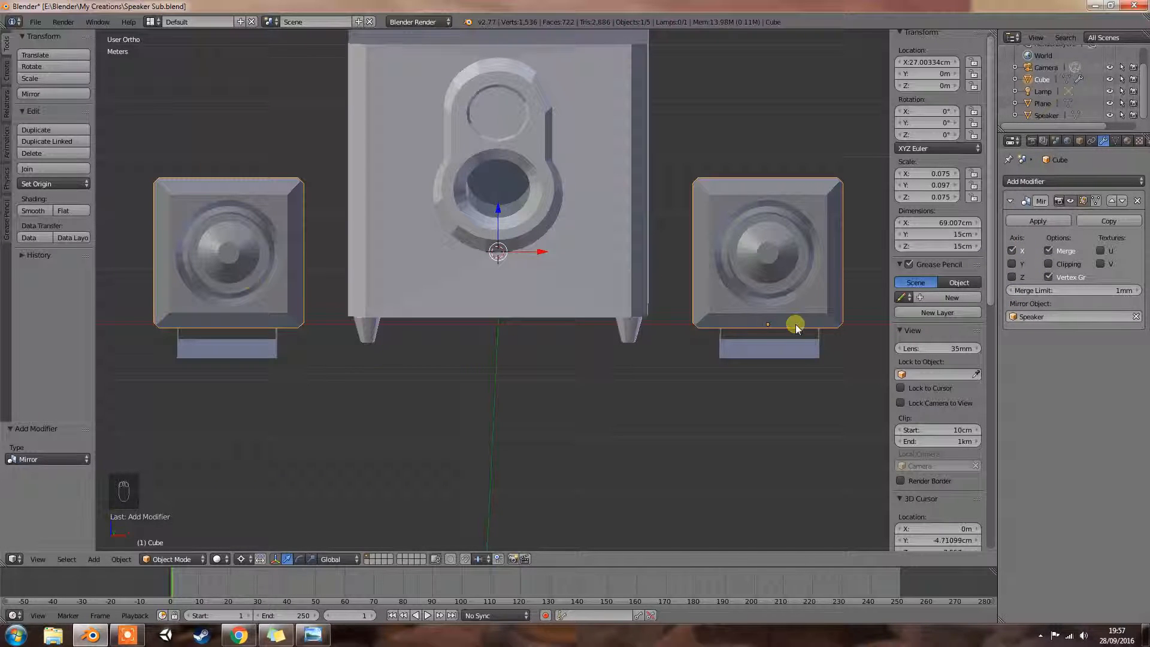
{"action": "left_click", "coordinate": [1019, 221]}
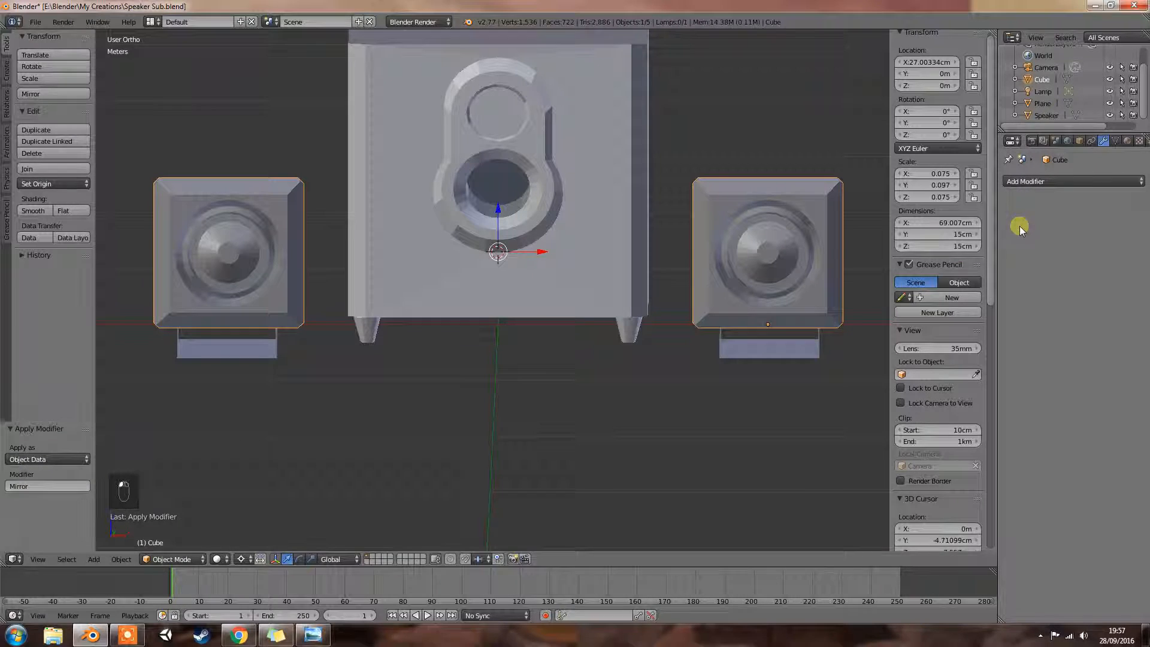
Join the stands with the small speakers and join the subwoofer with them into a single object
{"action": "right_click", "coordinate": [815, 353]}
{"action": "right_click", "coordinate": [813, 311], "text": "shift"}
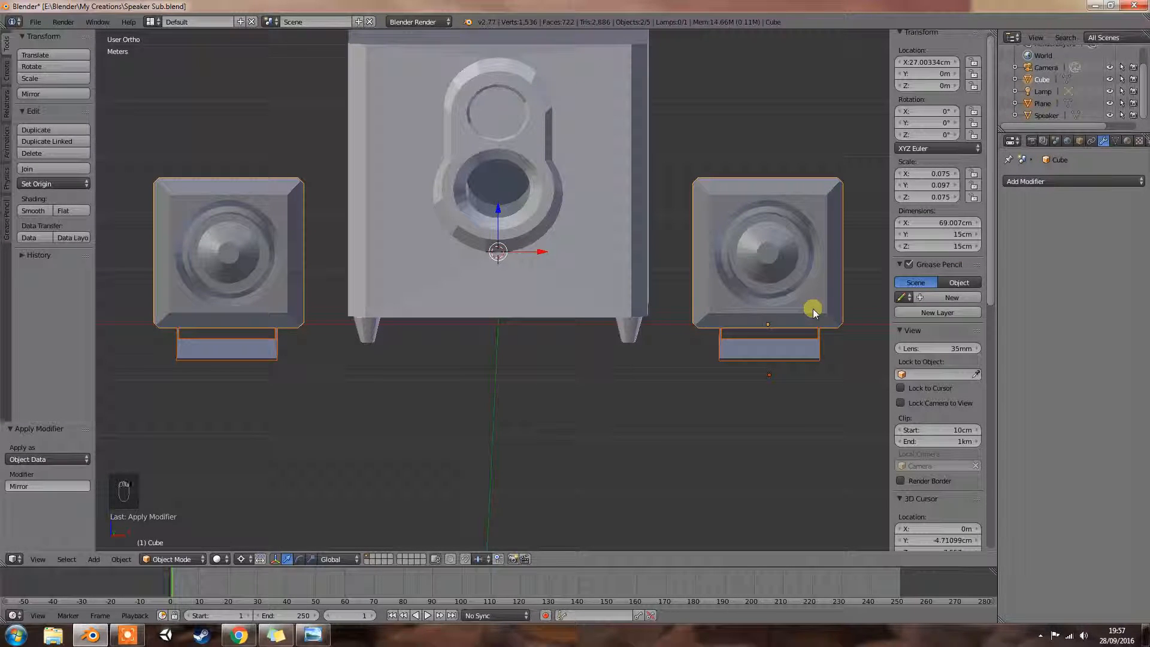
{"action": "key", "text": "ctrl+j"}
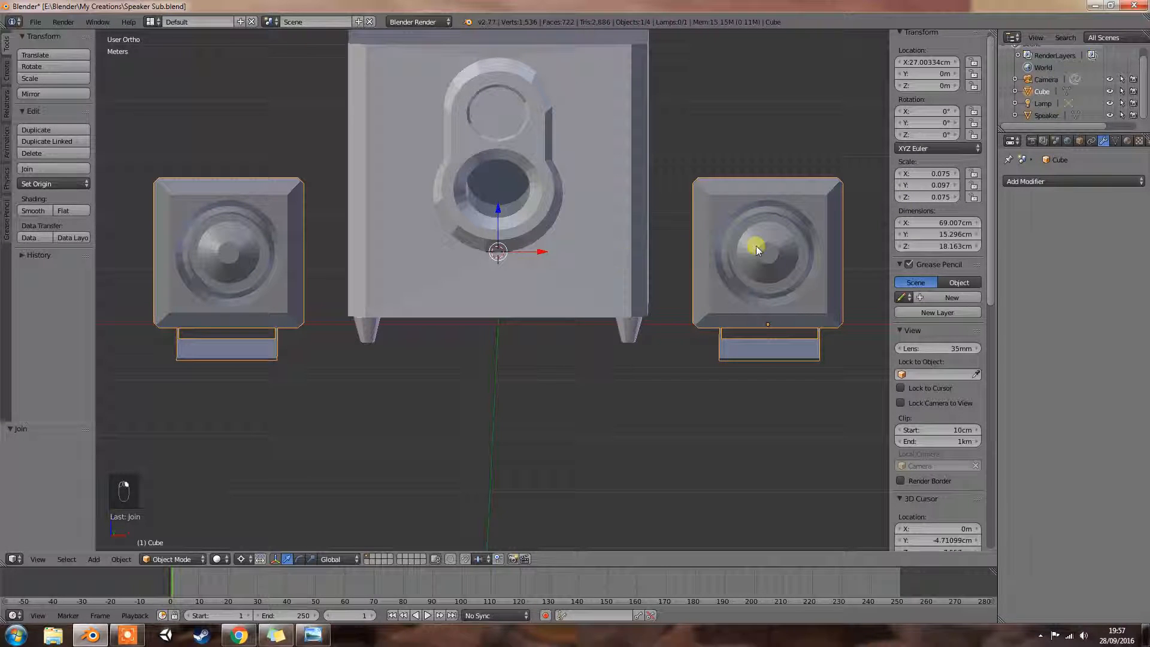
{"action": "right_click", "coordinate": [620, 247]}
{"action": "right_click", "coordinate": [740, 275], "text": "shift"}
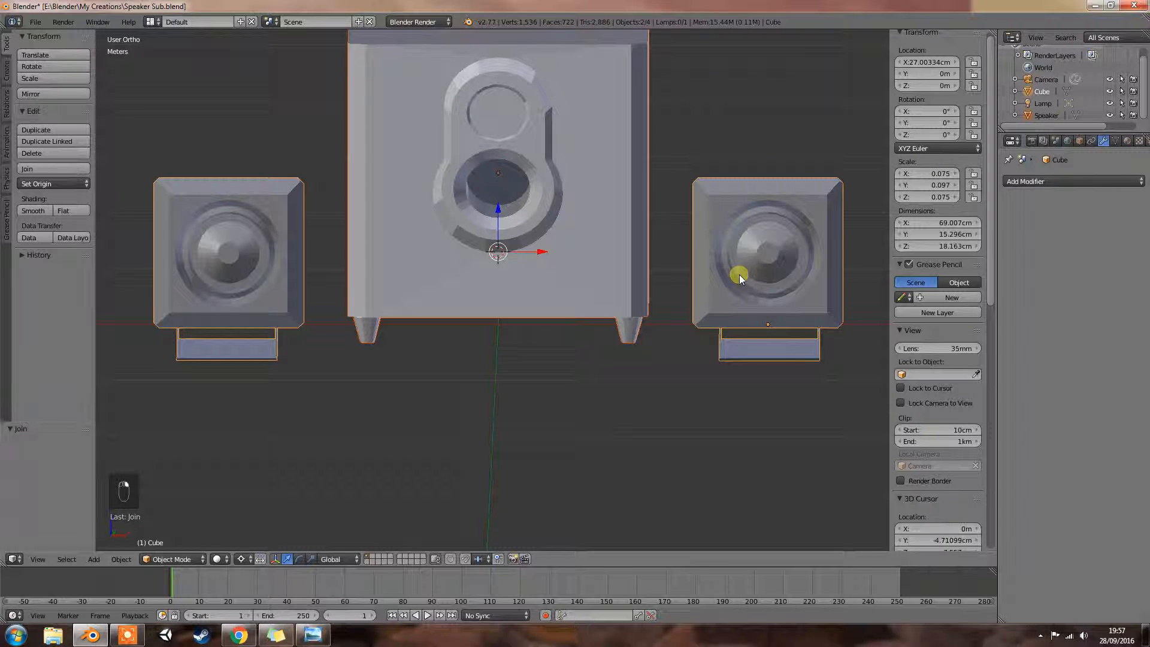
{"action": "key", "text": "ctrl+j"}
{"action": "mouse_move", "coordinate": [725, 274]}
{"action": "middle_mouse_down"}
{"action": "mouse_move", "coordinate": [624, 275]}
{"action": "mouse_move", "coordinate": [626, 299]}
{"action": "mouse_move", "coordinate": [711, 263]}
{"action": "mouse_move", "coordinate": [709, 283]}
{"action": "mouse_move", "coordinate": [617, 289]}
{"action": "mouse_move", "coordinate": [704, 282]}
{"action": "middle_mouse_up"}
{"action": "scroll", "coordinate": [669, 275], "scroll_direction": "down", "scroll_amount": 2}
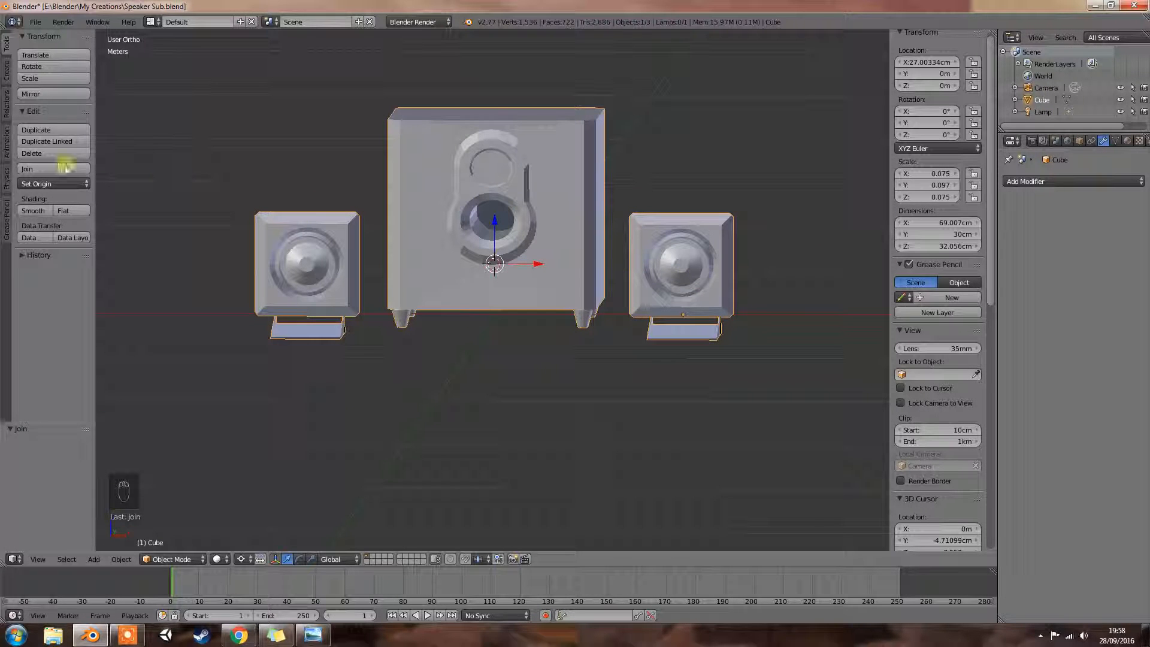
Try smooth shading on the joined speaker set and return it to flat shading
{"action": "left_click", "coordinate": [31, 211]}
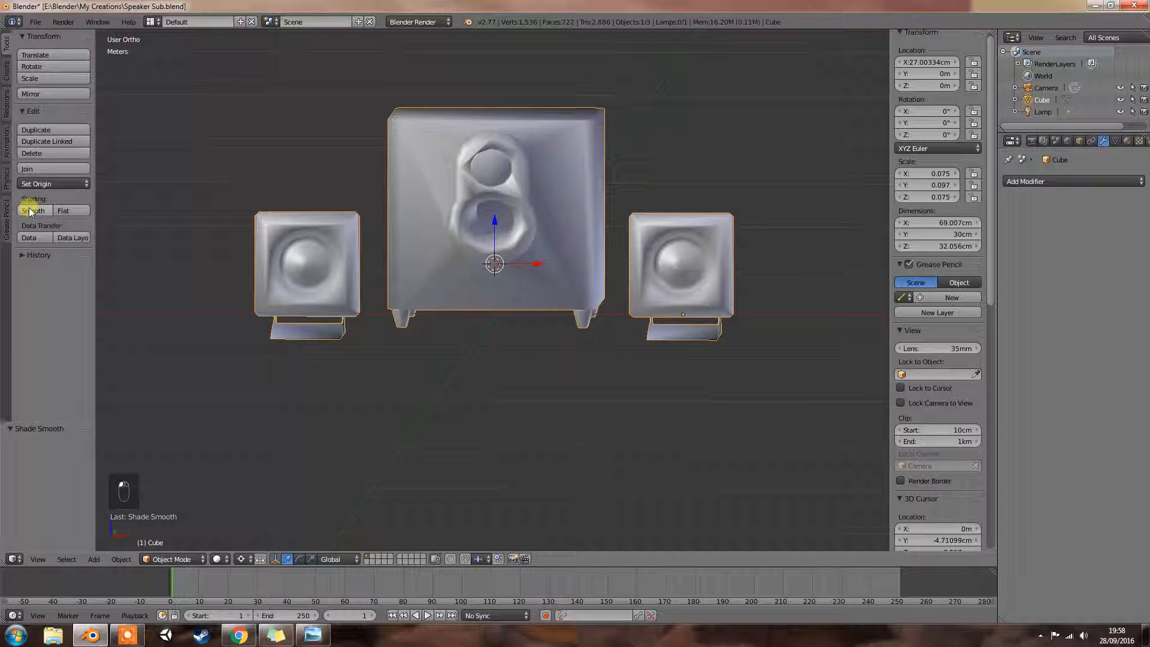
{"action": "left_click", "coordinate": [63, 211]}
{"action": "left_click", "coordinate": [32, 210]}
{"action": "left_click", "coordinate": [72, 211]}
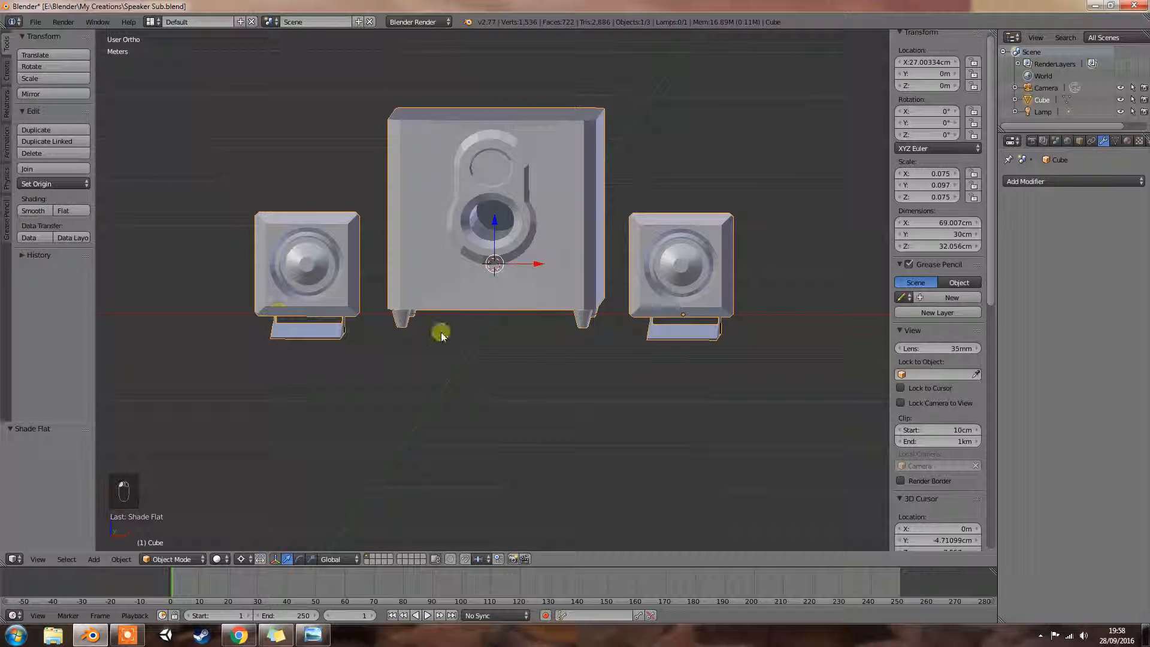
{"action": "left_click", "coordinate": [127, 635]}
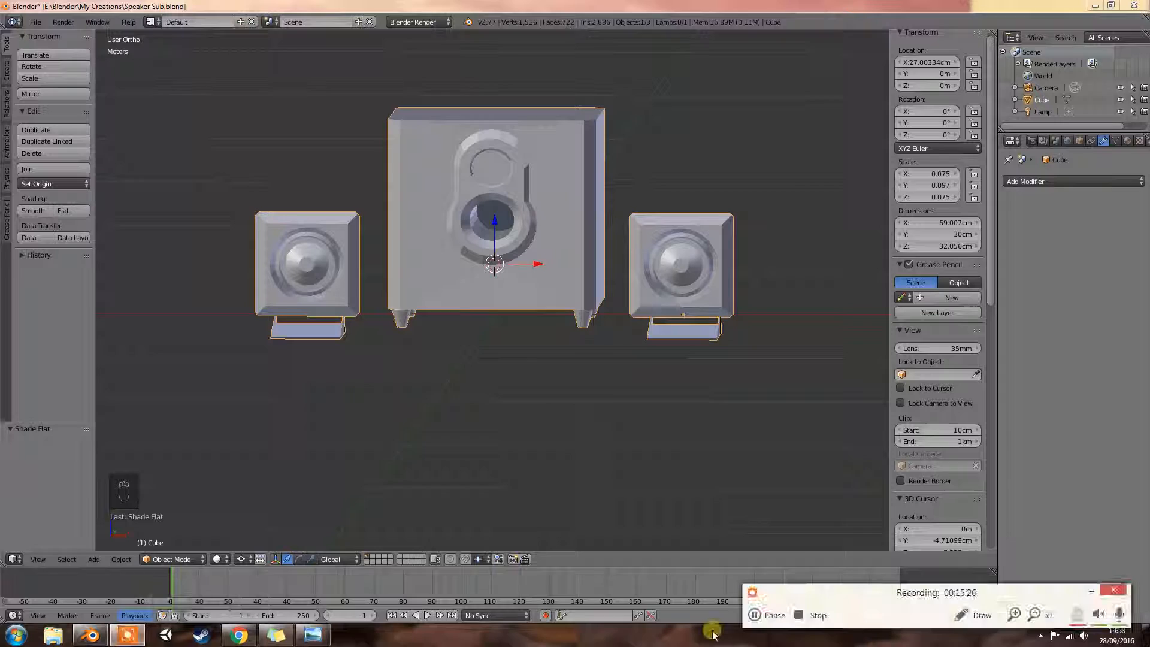